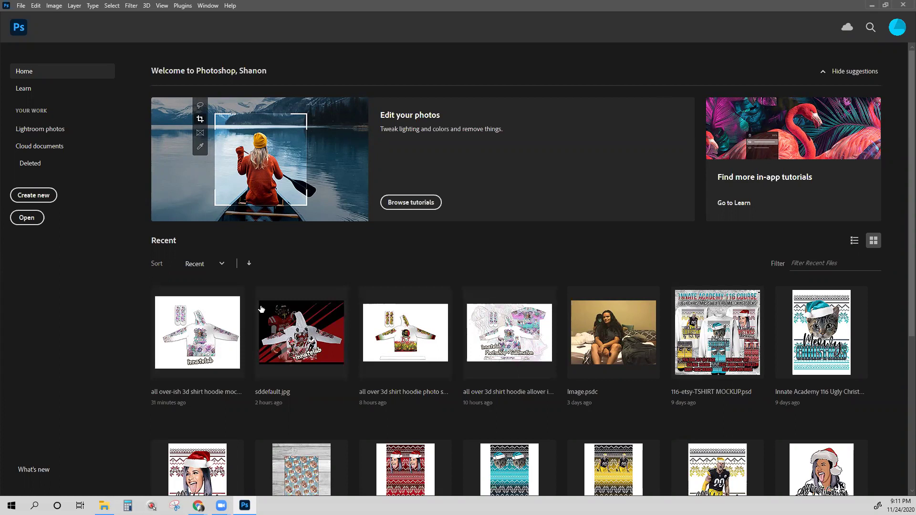
Step: Open the recent file "all over-ish 3d shirt hoodie mockup template.psb"
click(201, 358)
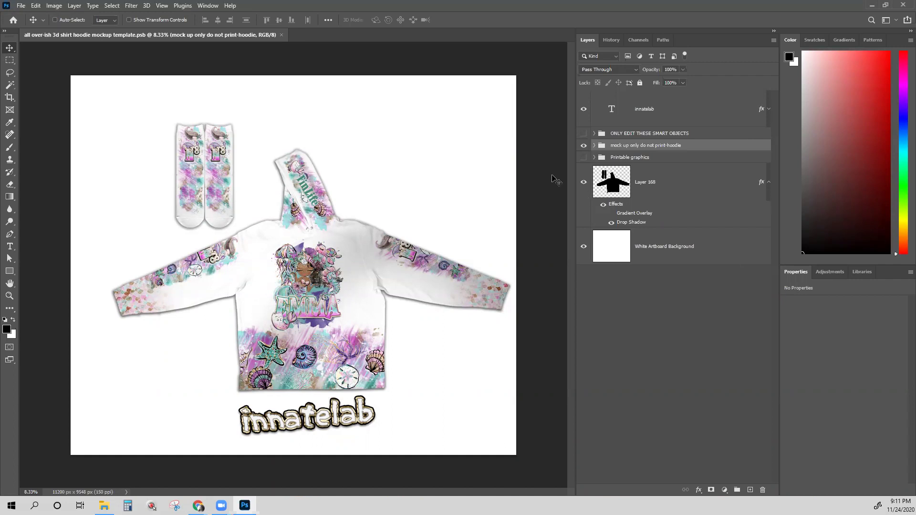
scroll(556, 180, up, 2)
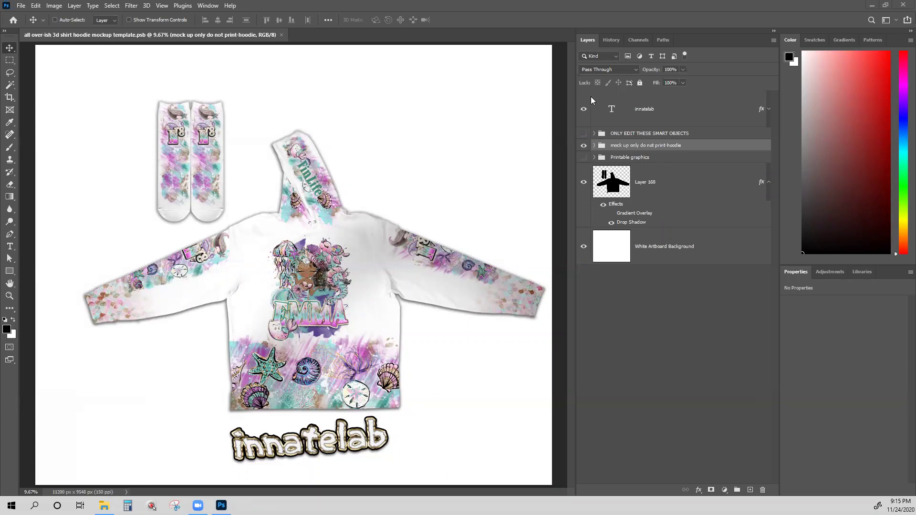
Step: Switch to Google Chrome and open the remove.bg website
click(104, 505)
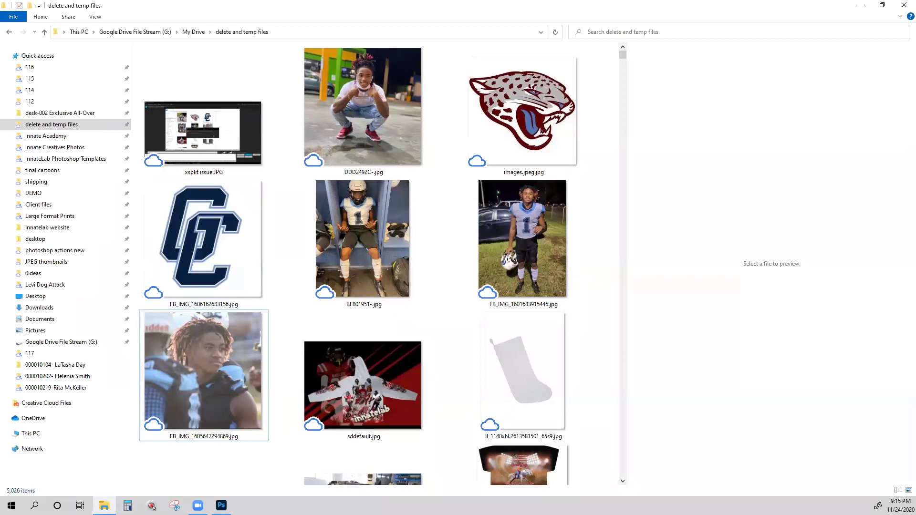
click(11, 506)
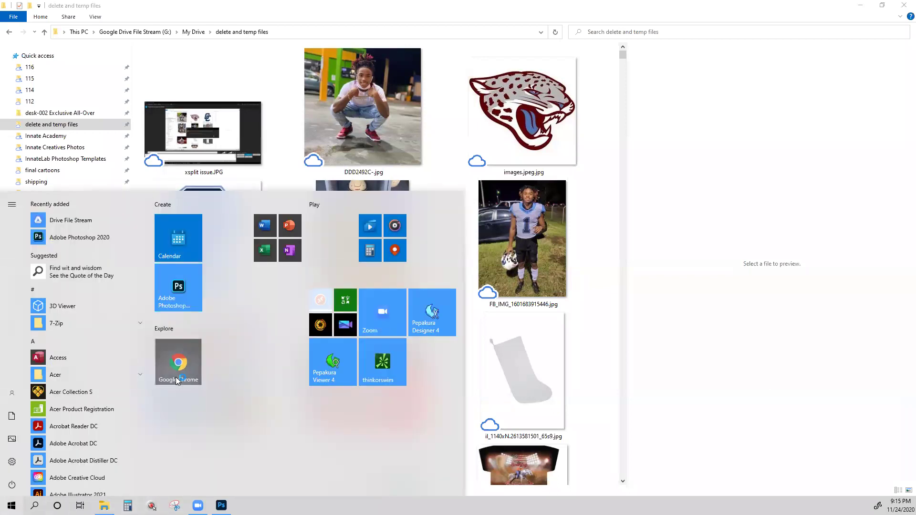
click(178, 365)
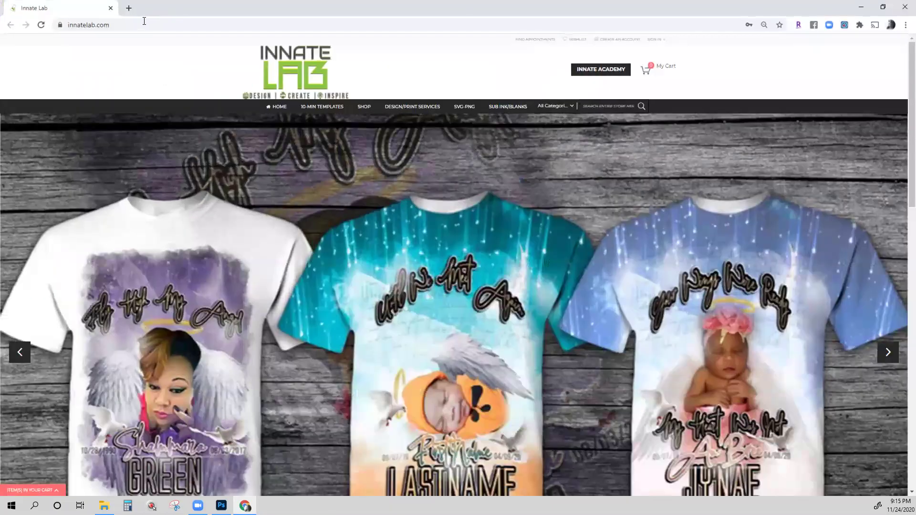
click(144, 21)
text(rem)
key(Return)
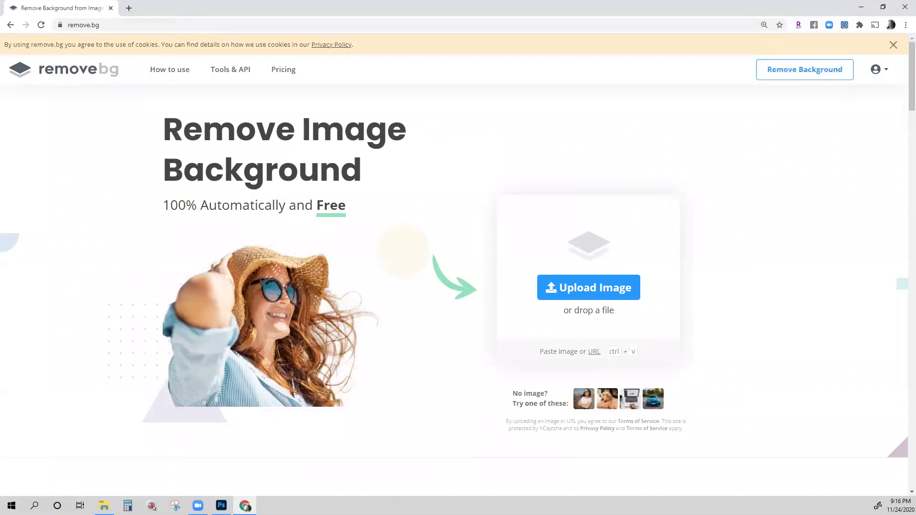
Step: Place a smaller File Explorer window beside the remove.bg page and upload DDD2492C-.jpg for background removal
click(104, 506)
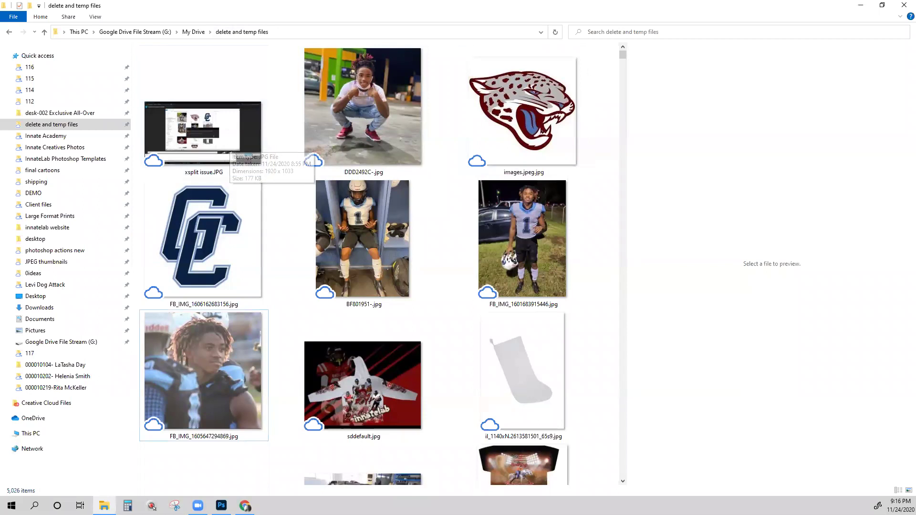
click(882, 5)
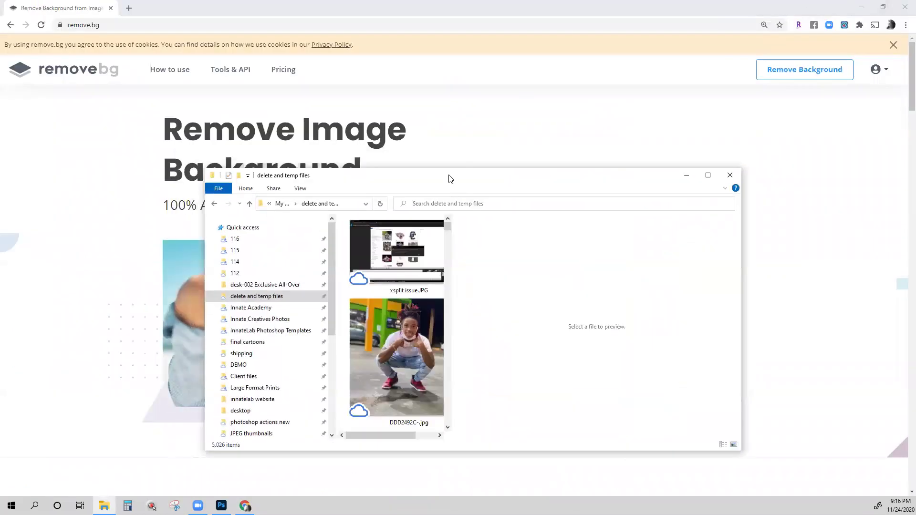
drag(450, 179, 605, 103)
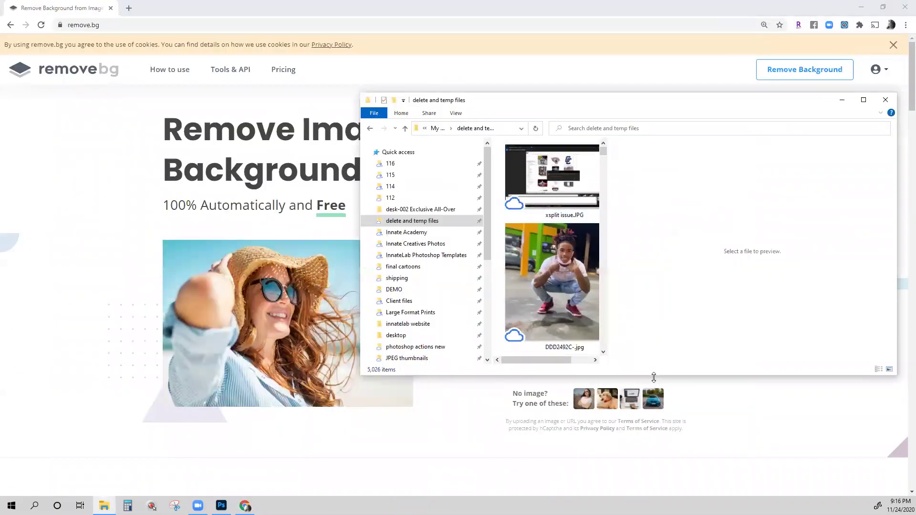
drag(654, 378, 654, 468)
drag(558, 308, 215, 275)
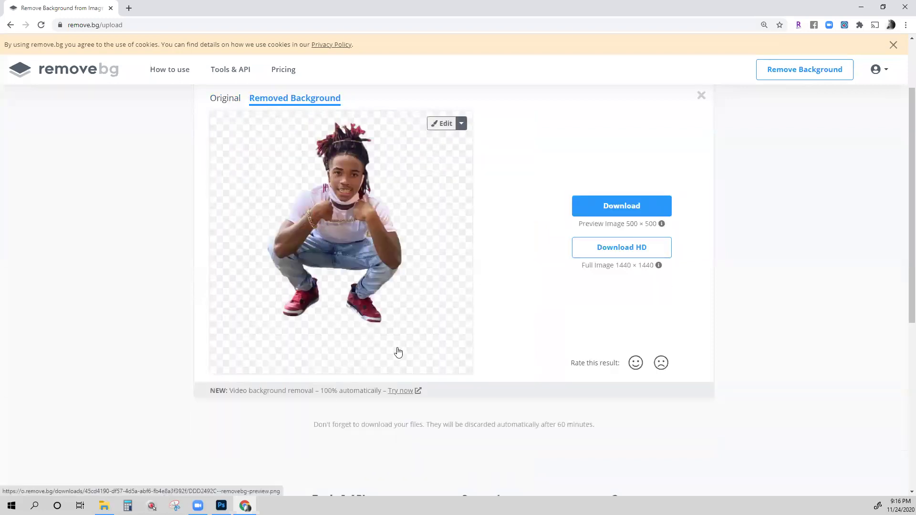
click(221, 506)
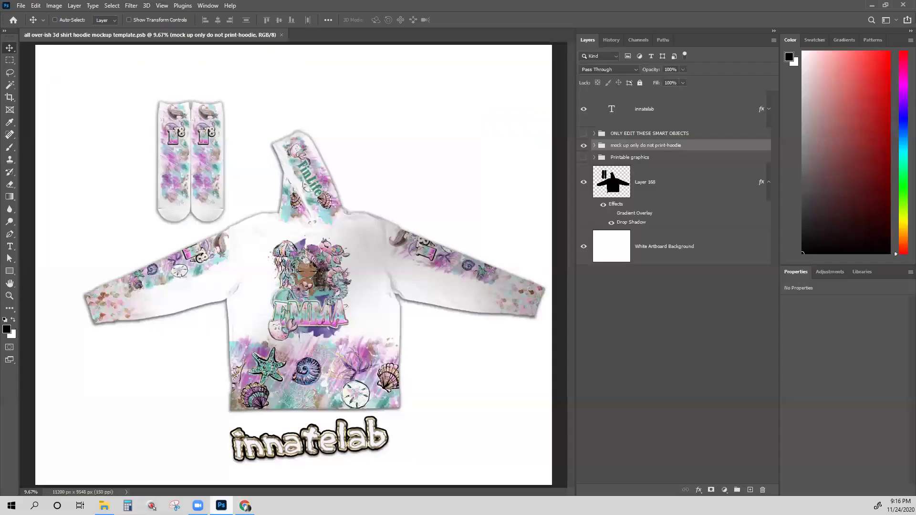
click(244, 506)
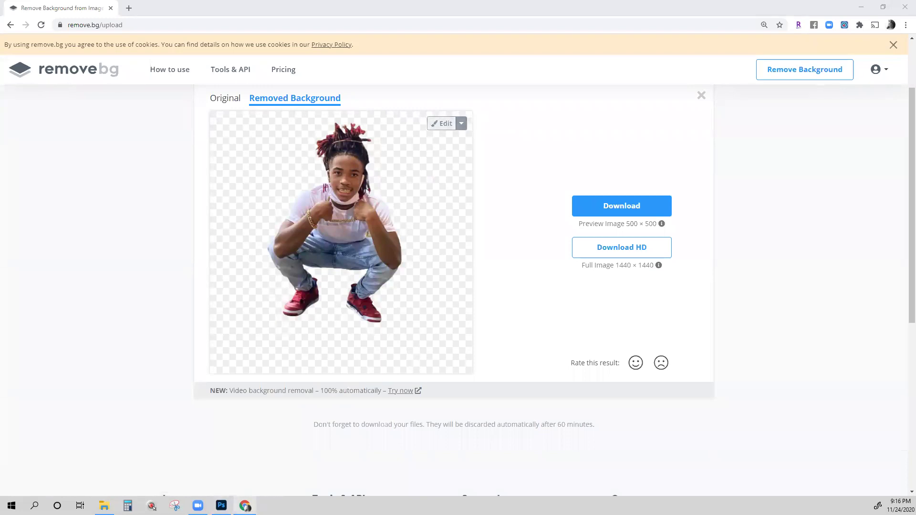
mouse_move(244, 504)
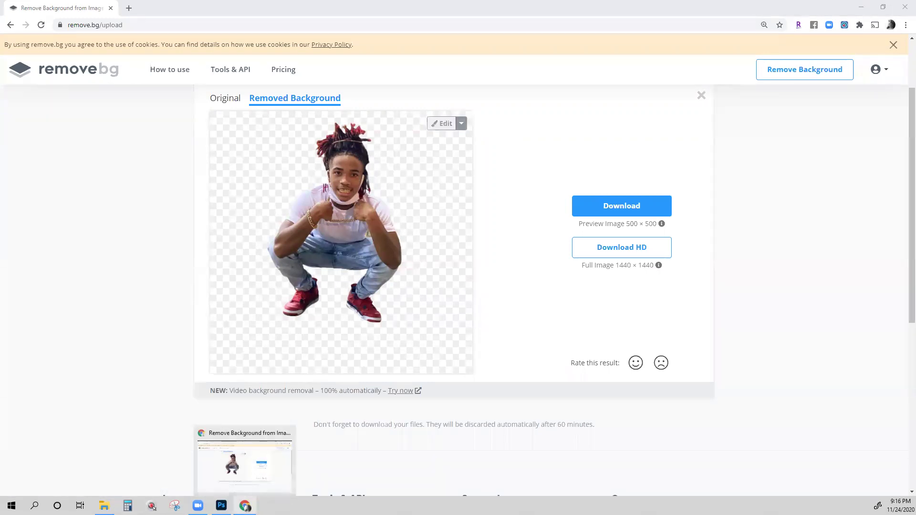
click(249, 486)
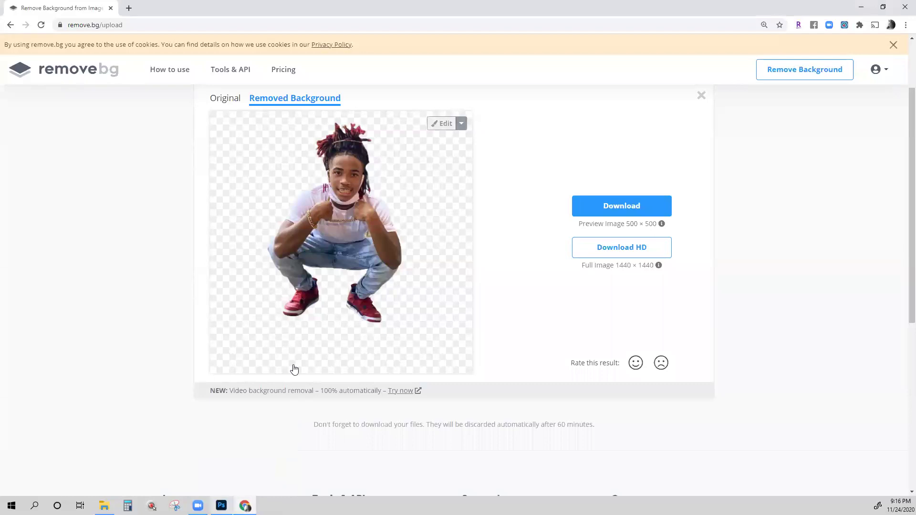
Step: Find FB_IMG_1601683915446.jpg in the delete and temp files folder and upload it to remove.bg
click(104, 505)
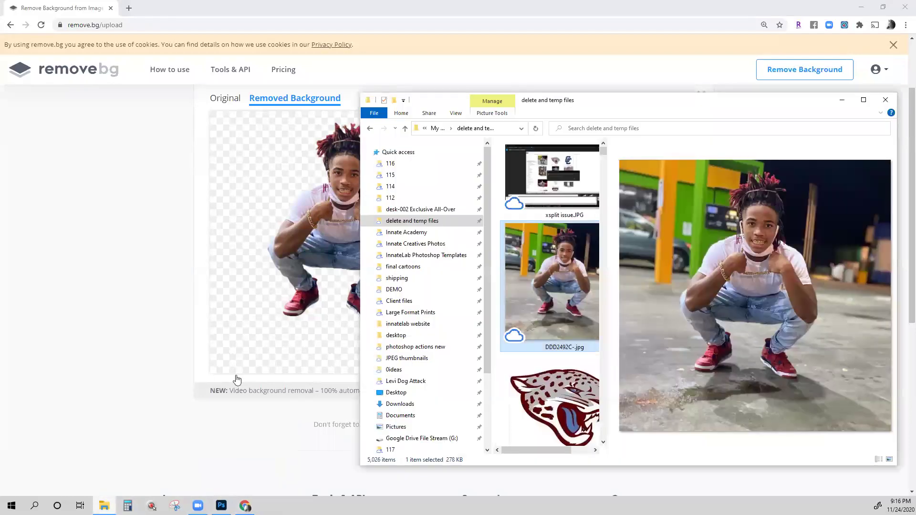
scroll(558, 278, down, 1)
click(550, 357)
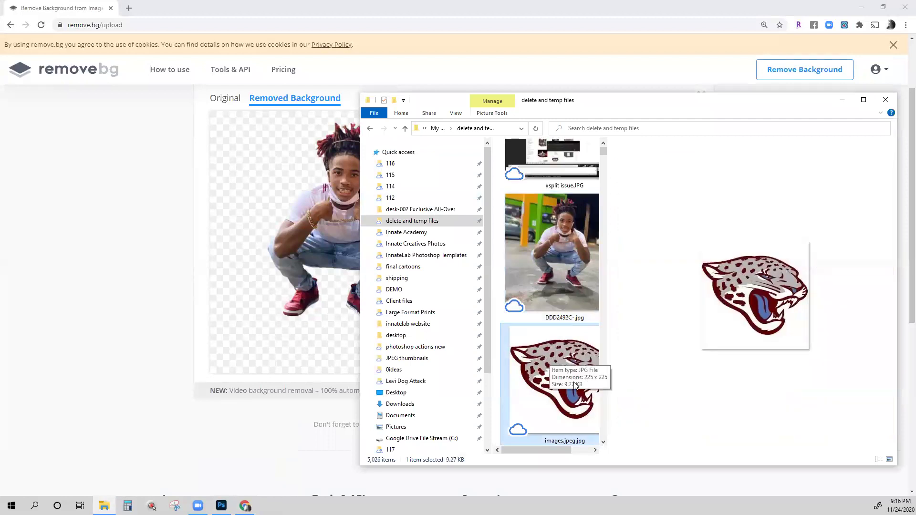
scroll(549, 377, down, 3)
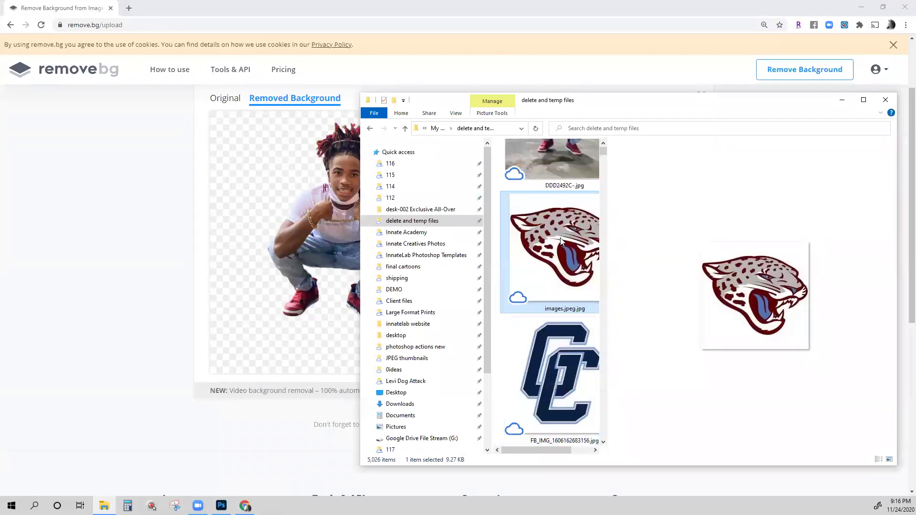
scroll(552, 286, down, 3)
scroll(553, 282, up, 2)
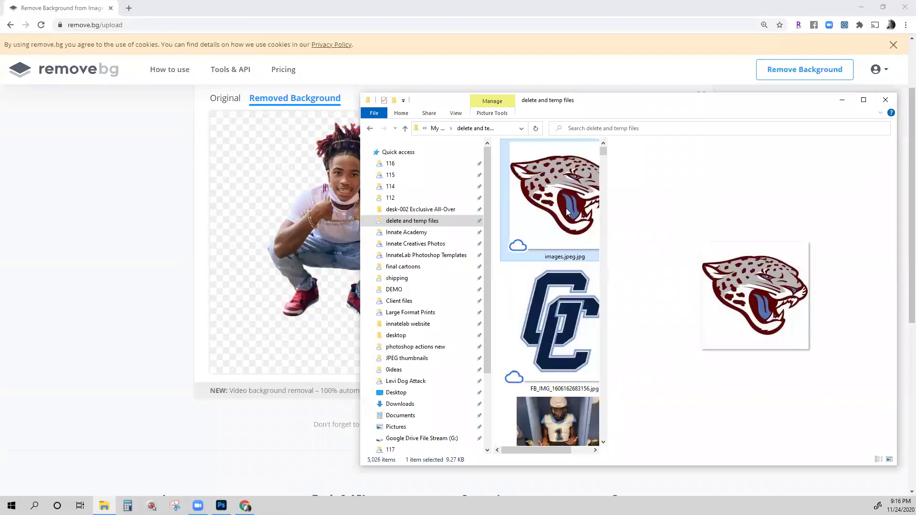
scroll(561, 243, down, 2)
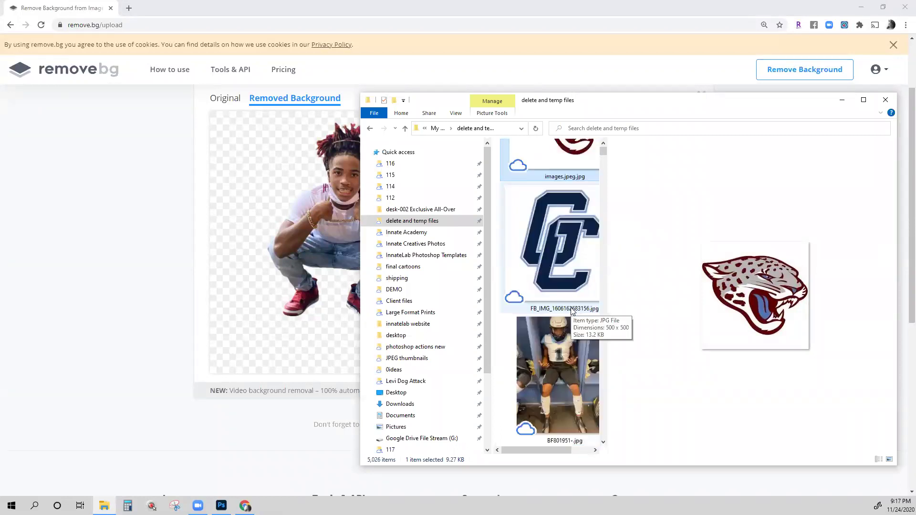
scroll(559, 253, down, 3)
scroll(554, 264, down, 3)
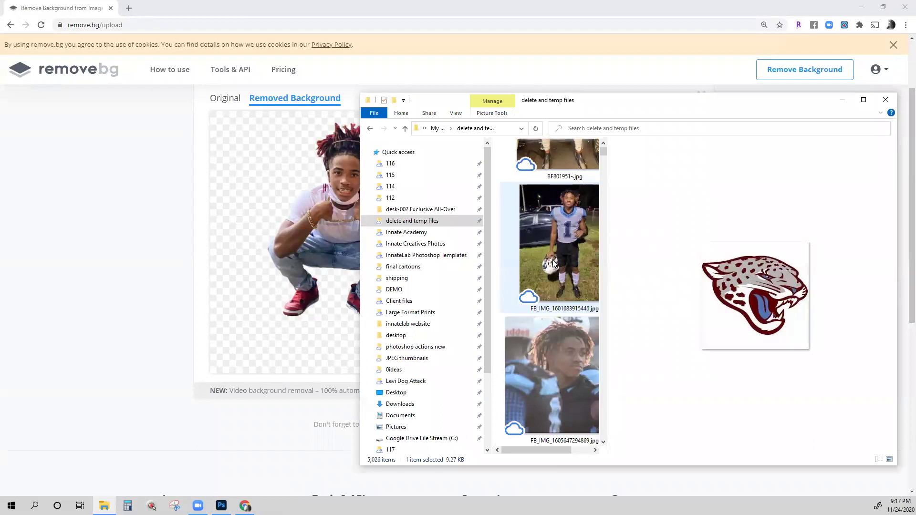
drag(558, 270, 282, 231)
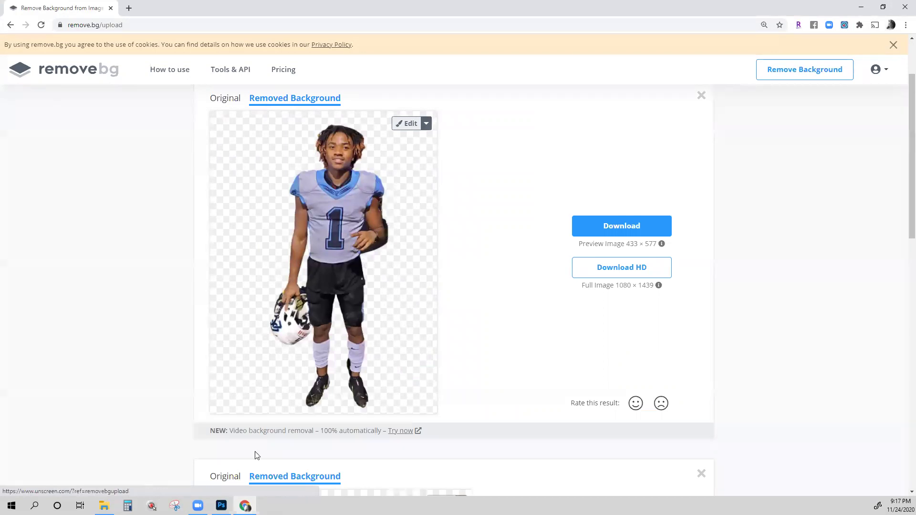
Step: Upload the close-up player photo FB_IMG_1605647294869.jpg from the same folder to remove.bg
click(152, 506)
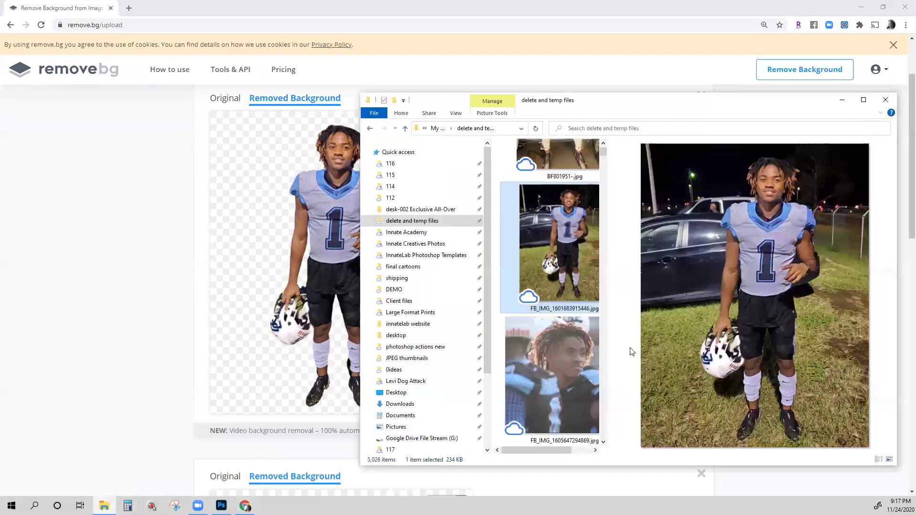
scroll(527, 351, down, 2)
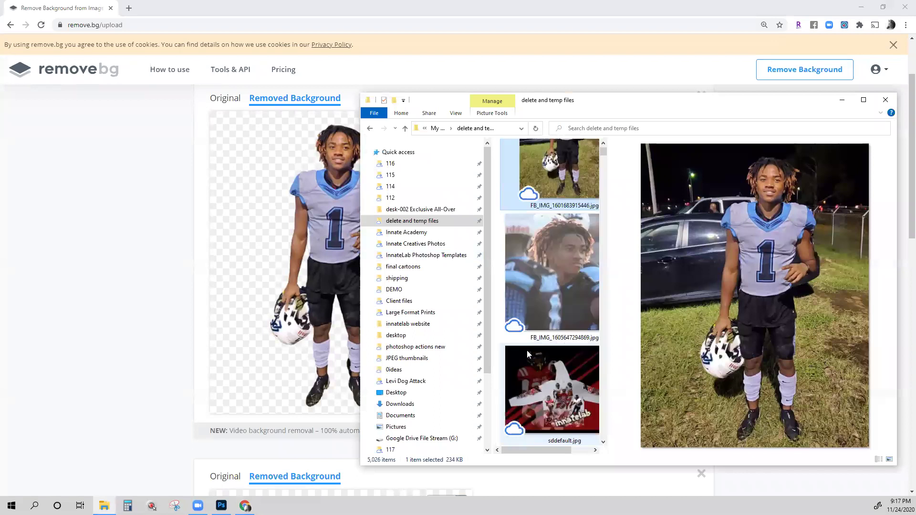
click(537, 282)
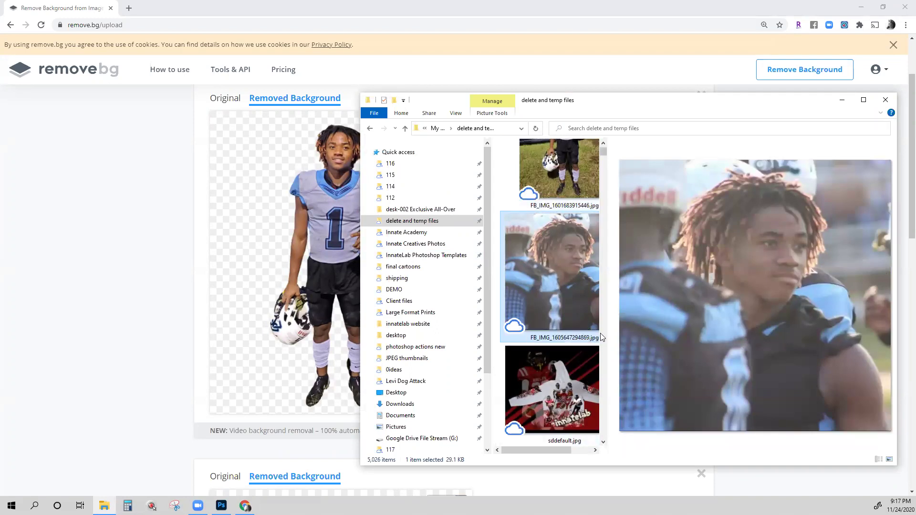
scroll(550, 323, down, 3)
scroll(550, 324, up, 2)
scroll(549, 324, up, 2)
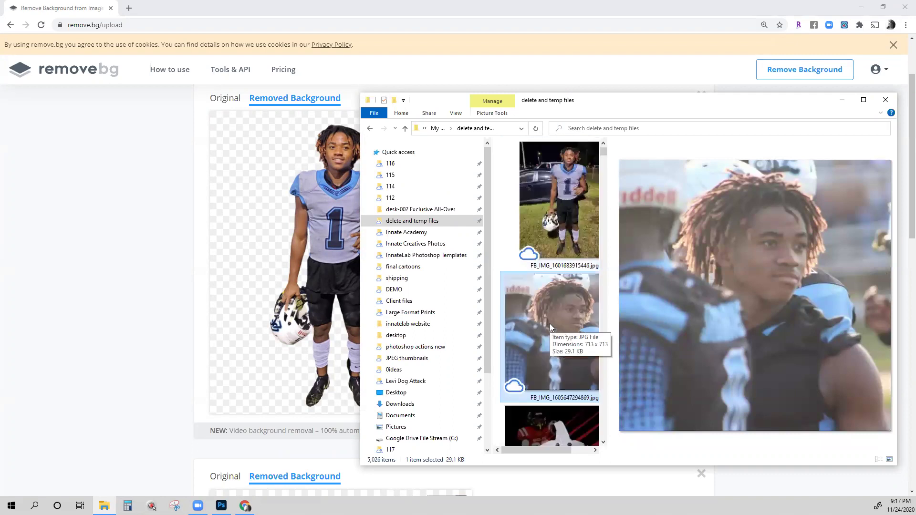
drag(552, 301, 257, 279)
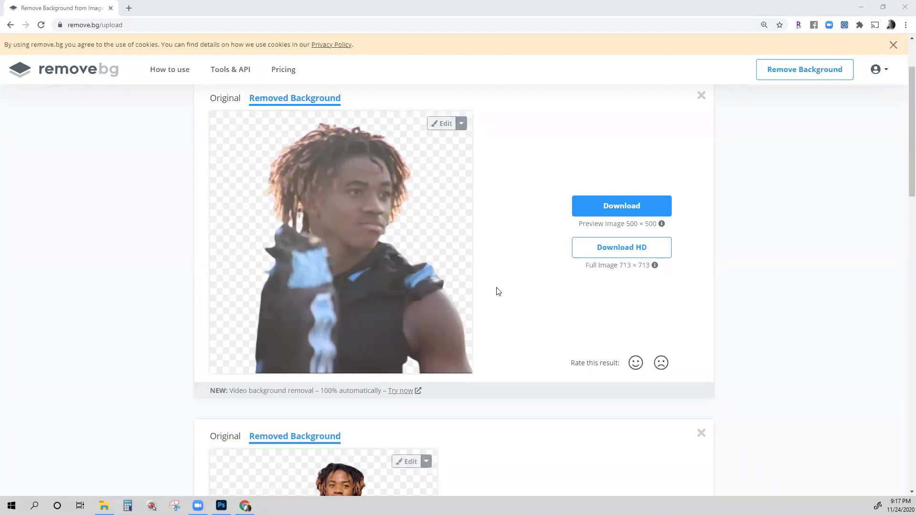
Step: Look through the delete and temp files folder for further source images and minimize File Explorer
key(alt+Tab)
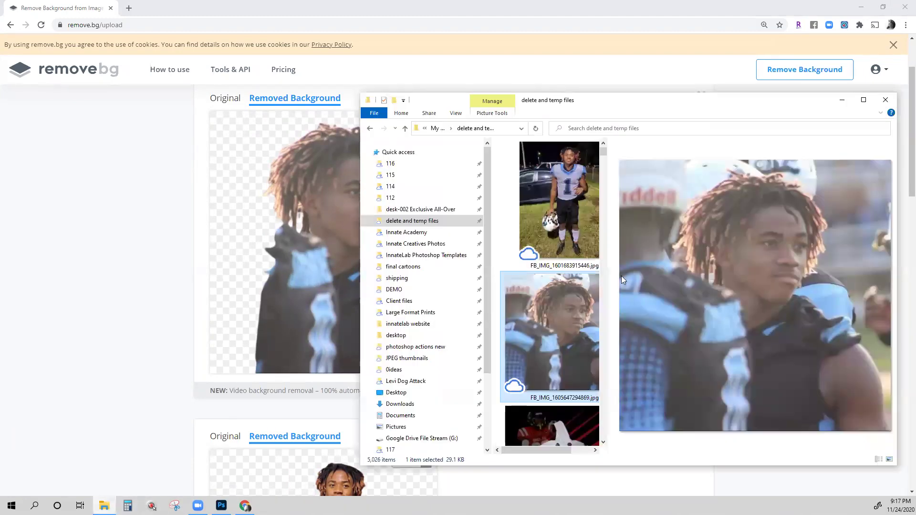
scroll(539, 277, down, 3)
scroll(540, 277, down, 5)
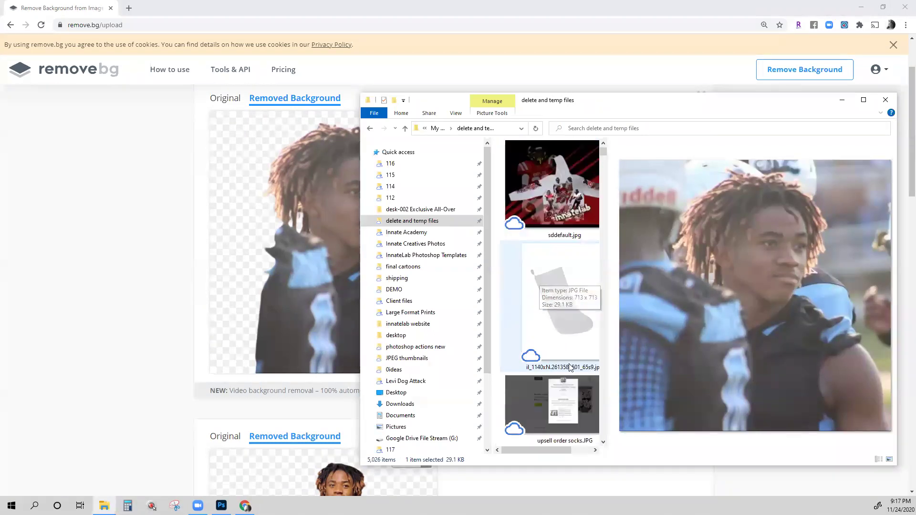
scroll(569, 367, up, 8)
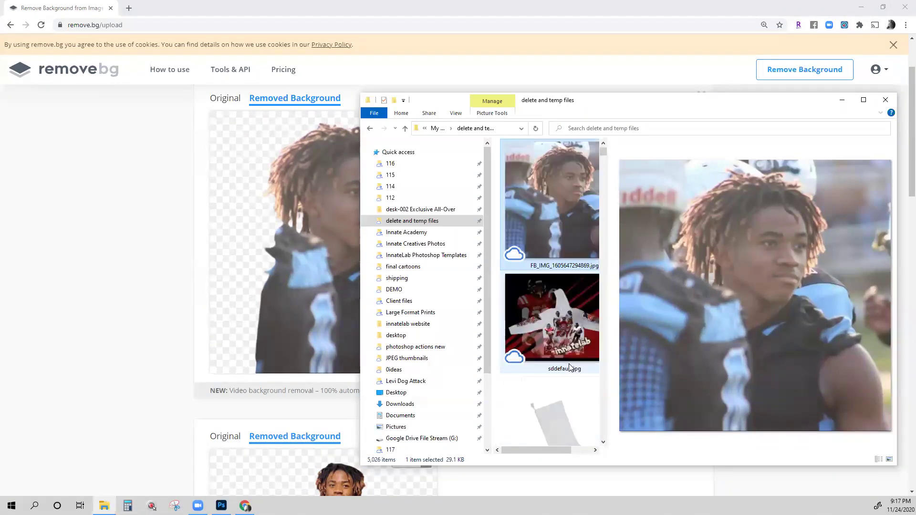
scroll(569, 367, up, 3)
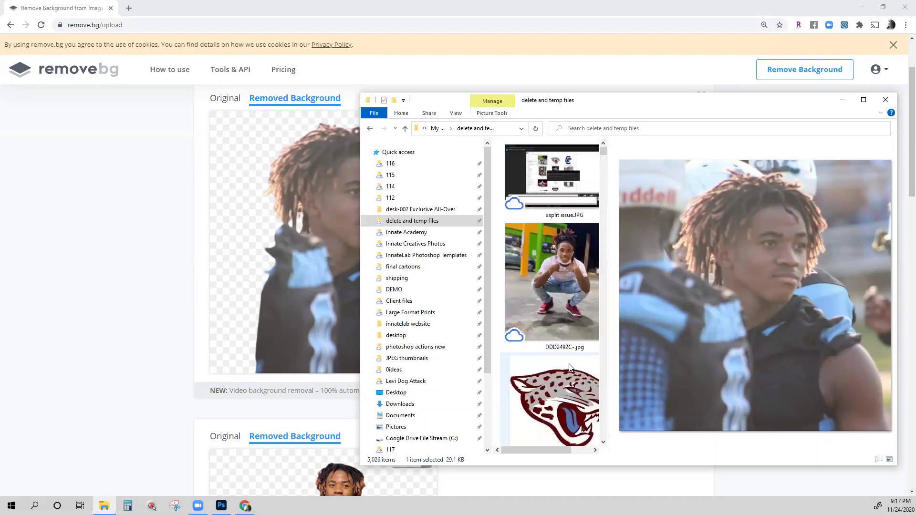
click(843, 100)
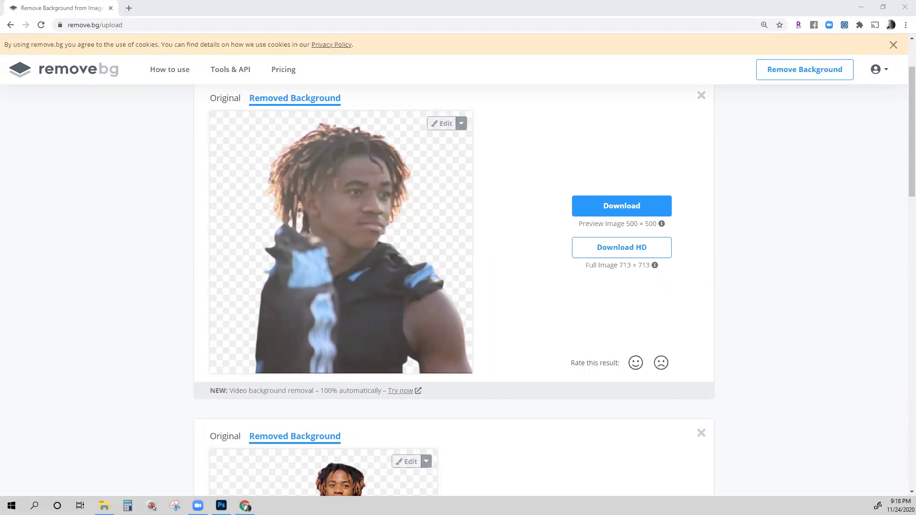
Step: Switch back to the hoodie mockup template in Photoshop
click(763, 279)
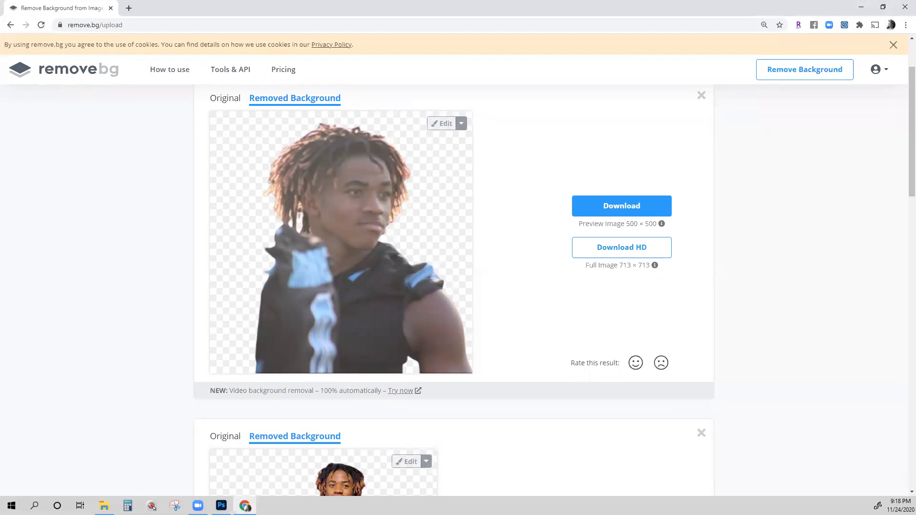
click(151, 506)
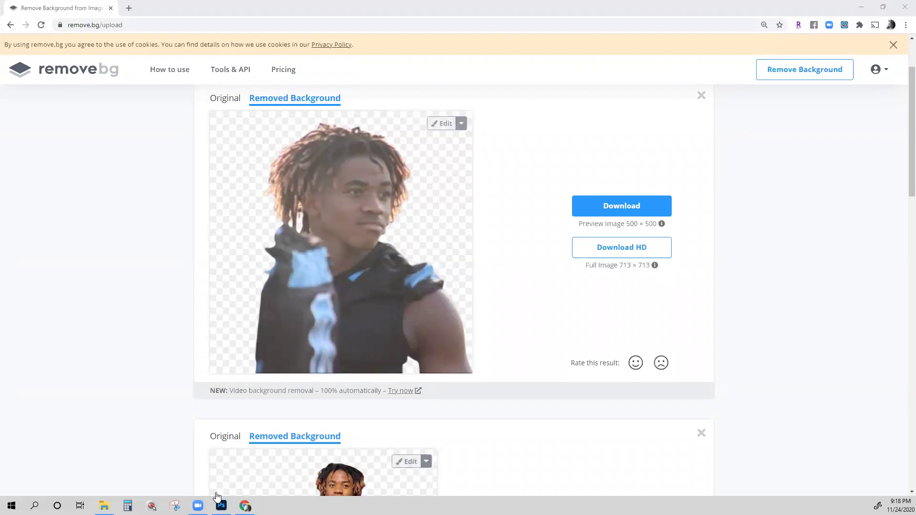
mouse_move(198, 506)
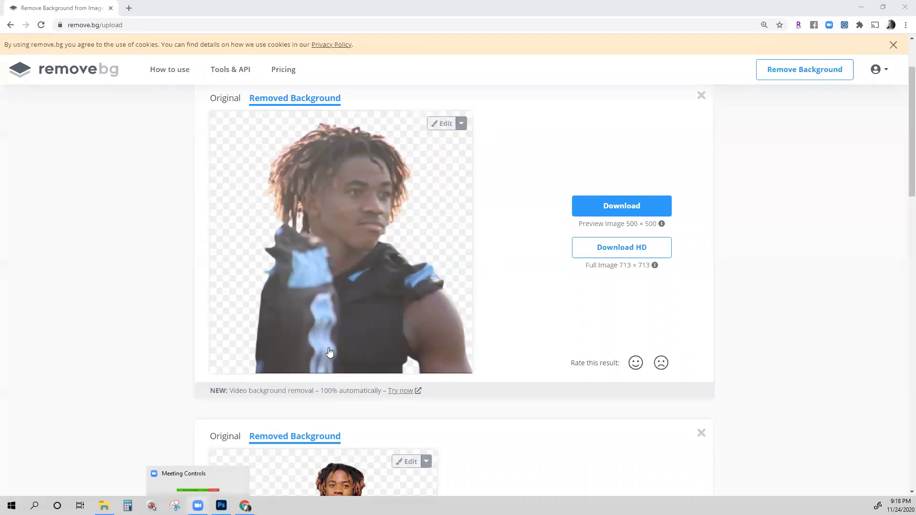
scroll(282, 427, down, 1)
click(221, 506)
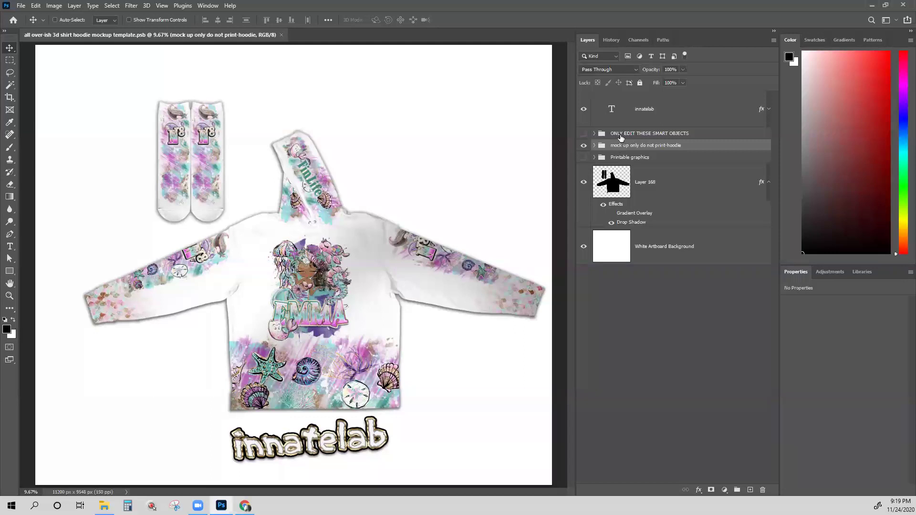
Step: Hide the mock up only do not print-hoodie group, then show and select the Printable graphics group
click(635, 136)
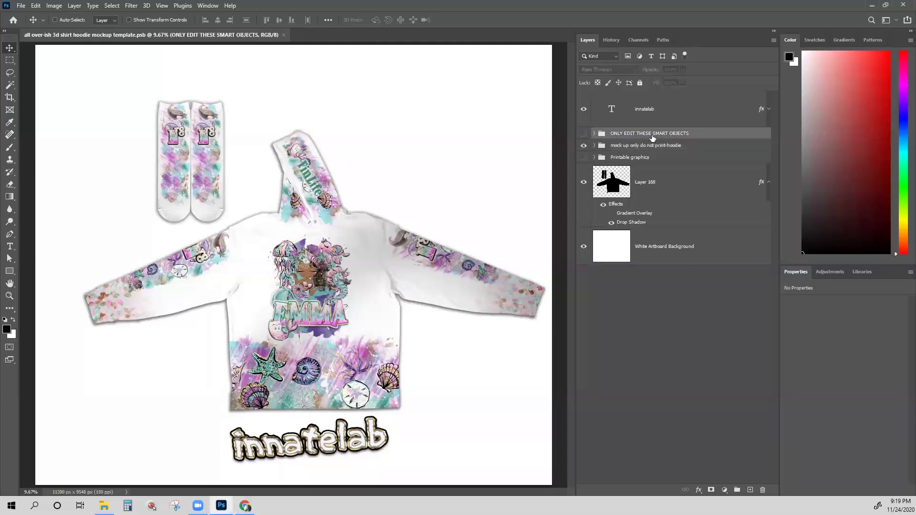
click(583, 133)
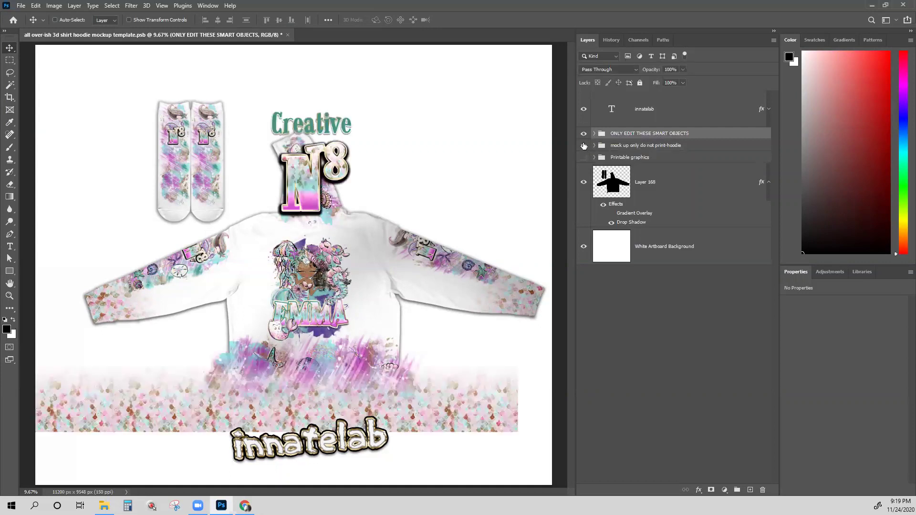
click(584, 133)
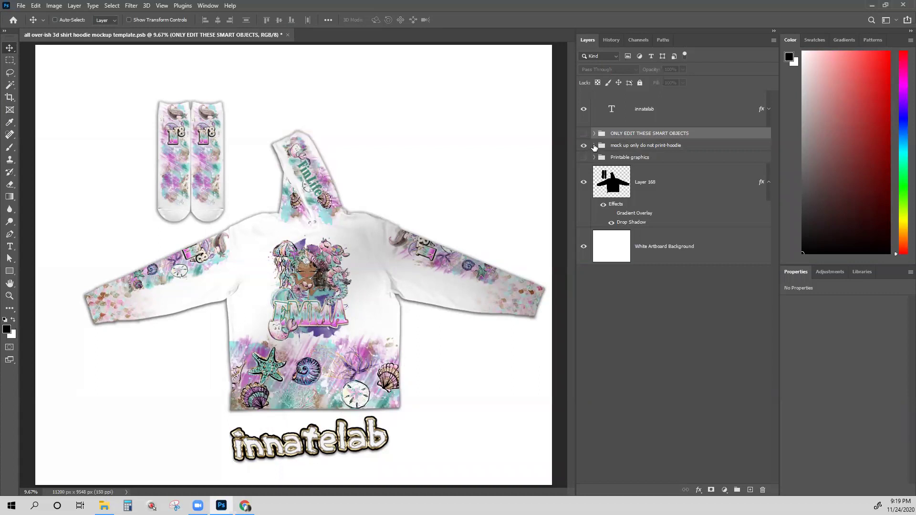
click(584, 145)
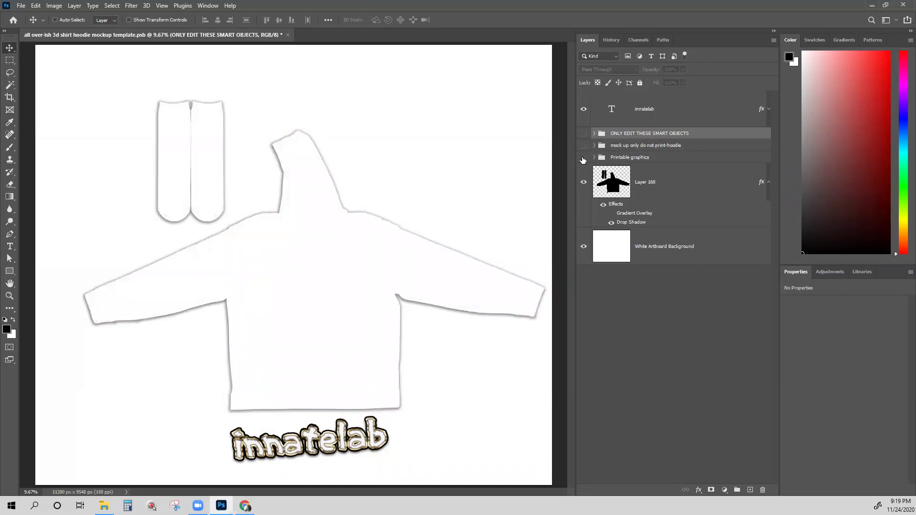
click(584, 157)
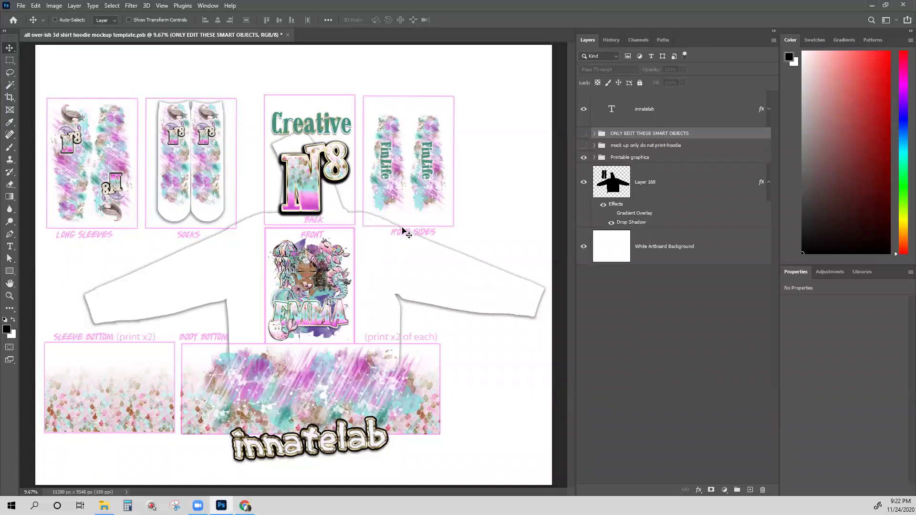
click(623, 159)
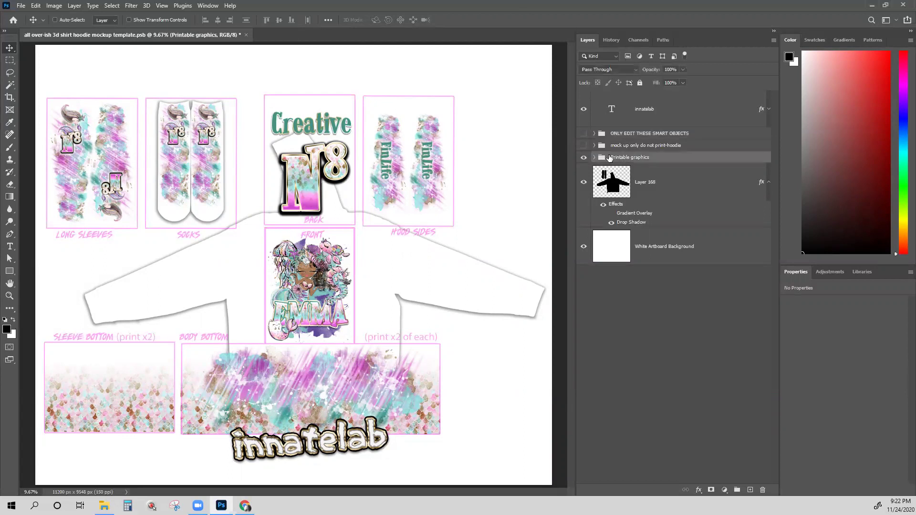
Step: Expand the ONLY EDIT THESE SMART OBJECTS group and open the abstract aurora design copy 2 smart object's contents
click(594, 134)
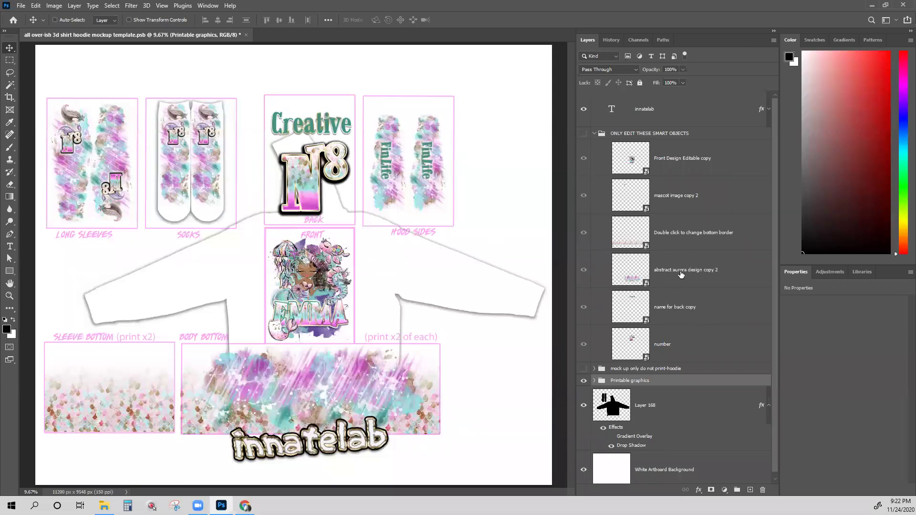
double_click(635, 278)
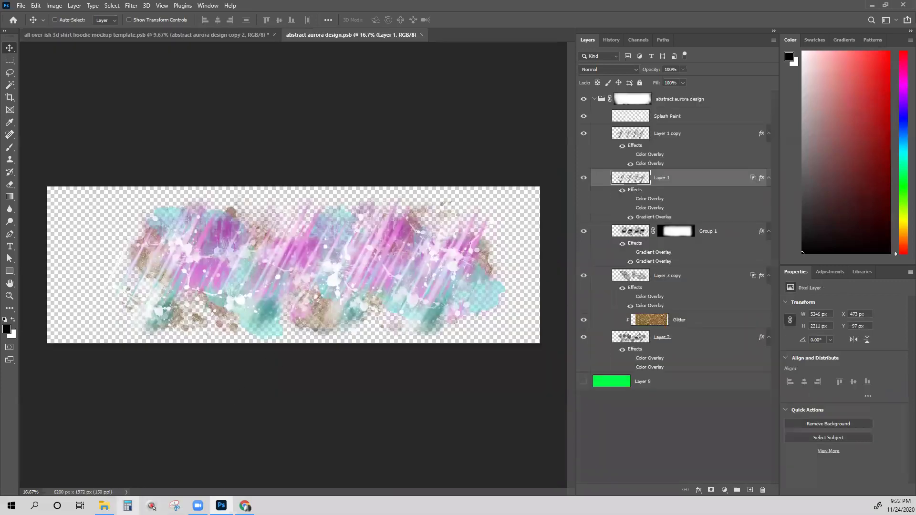
mouse_move(105, 506)
click(119, 472)
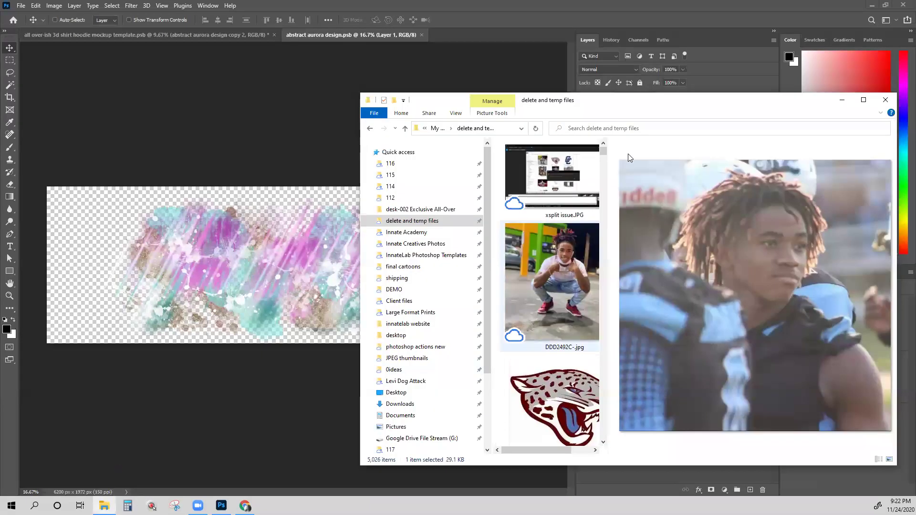
scroll(573, 279, down, 3)
scroll(572, 279, up, 3)
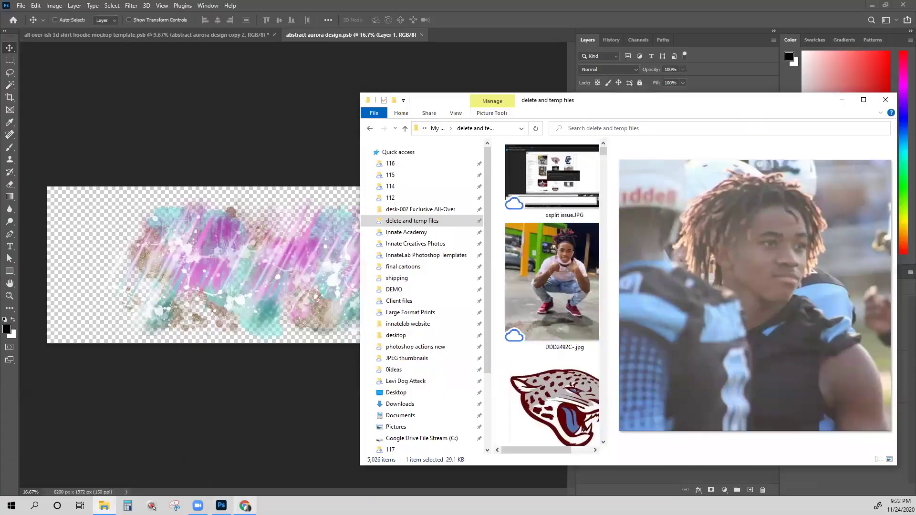
Step: Switch to remove.bg in Chrome and download the full 713 × 713 cutout of the close-up player photo as a PNG
click(245, 506)
scroll(519, 234, up, 3)
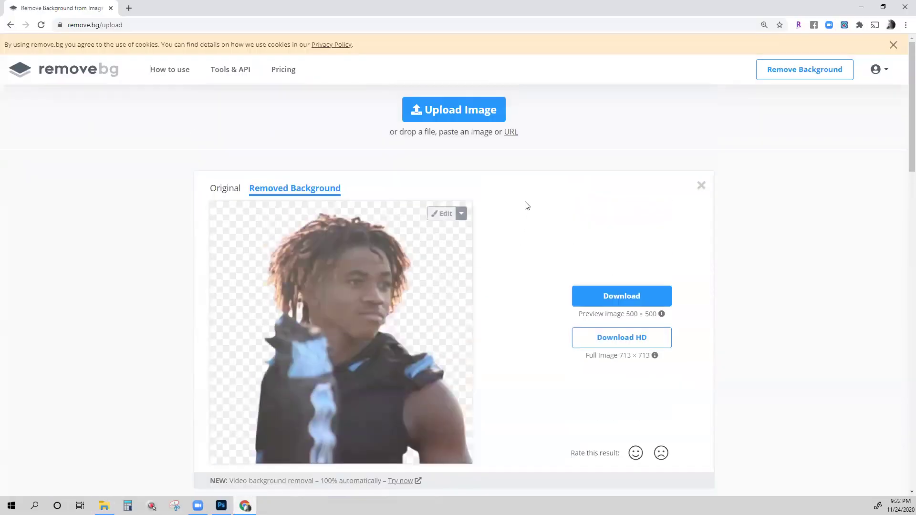
scroll(526, 205, down, 1)
scroll(604, 258, down, 1)
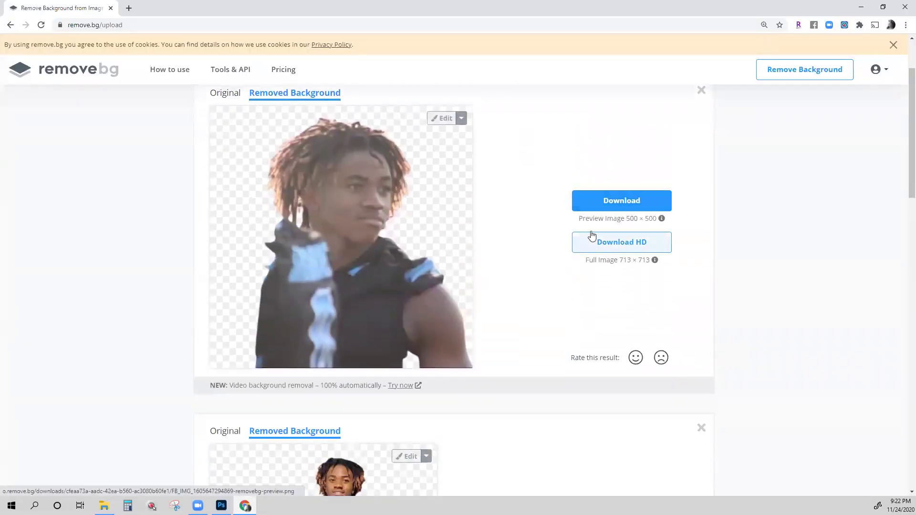
click(615, 242)
click(544, 340)
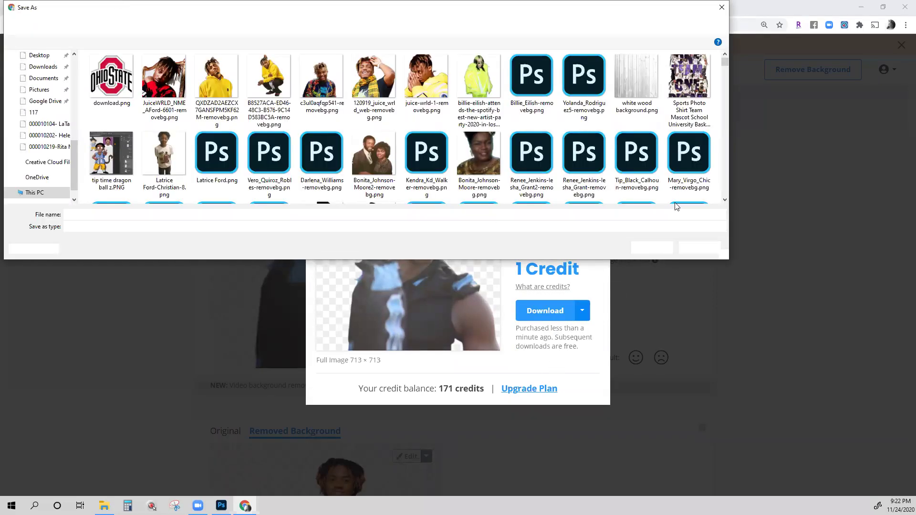
click(636, 248)
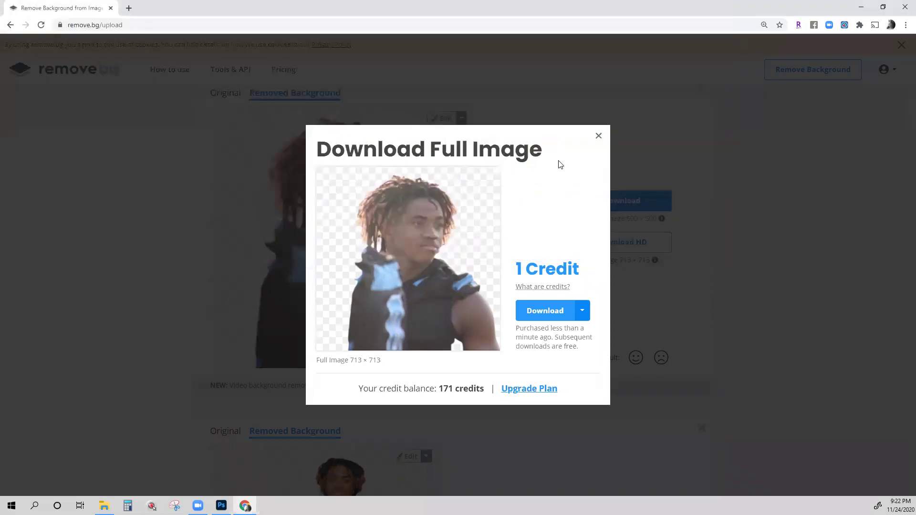
click(599, 136)
Step: Download the full 1080 × 1439 cutout of the standing player holding a helmet as a PNG
scroll(378, 282, down, 7)
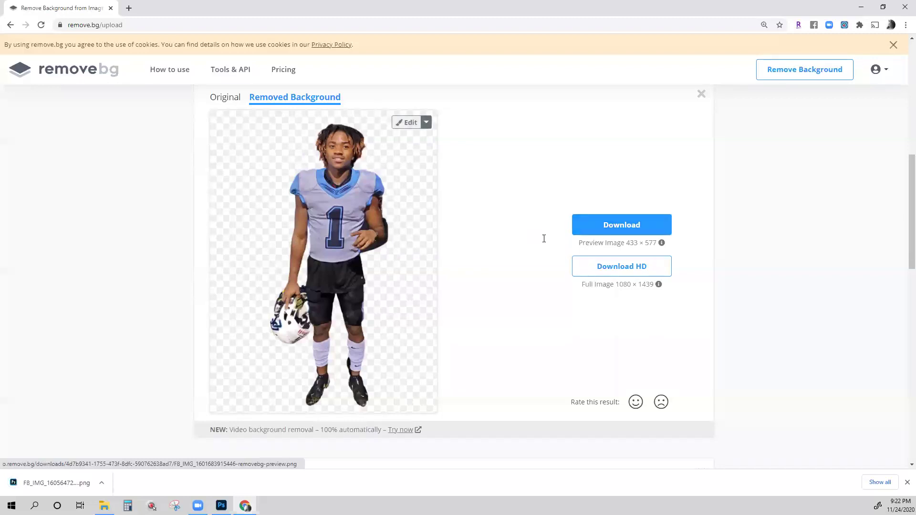
click(622, 266)
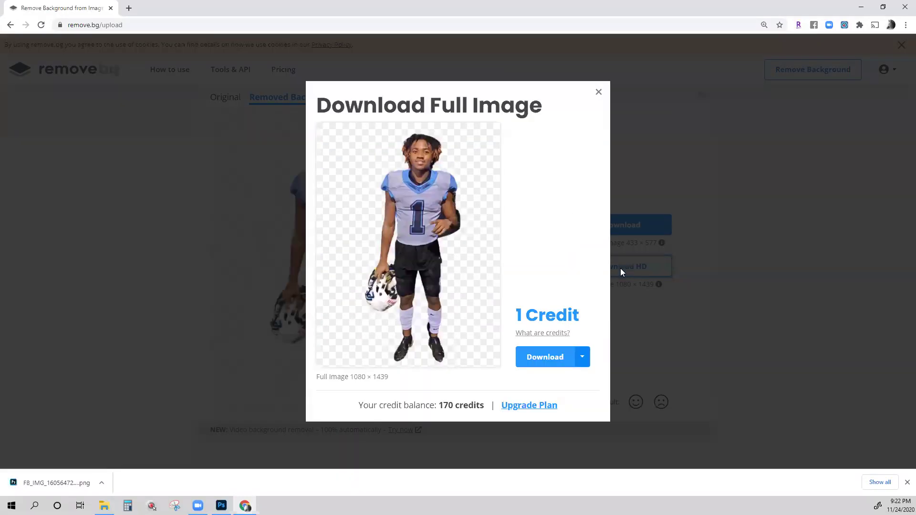
click(556, 359)
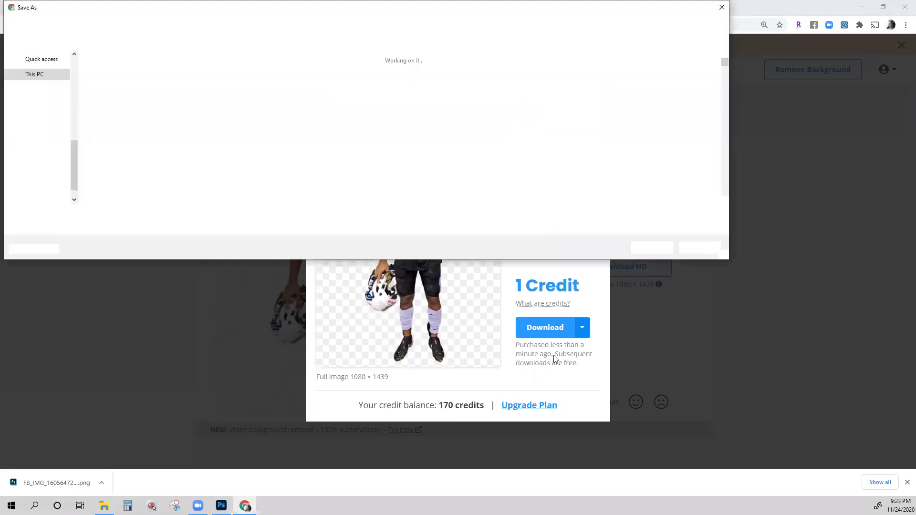
click(654, 247)
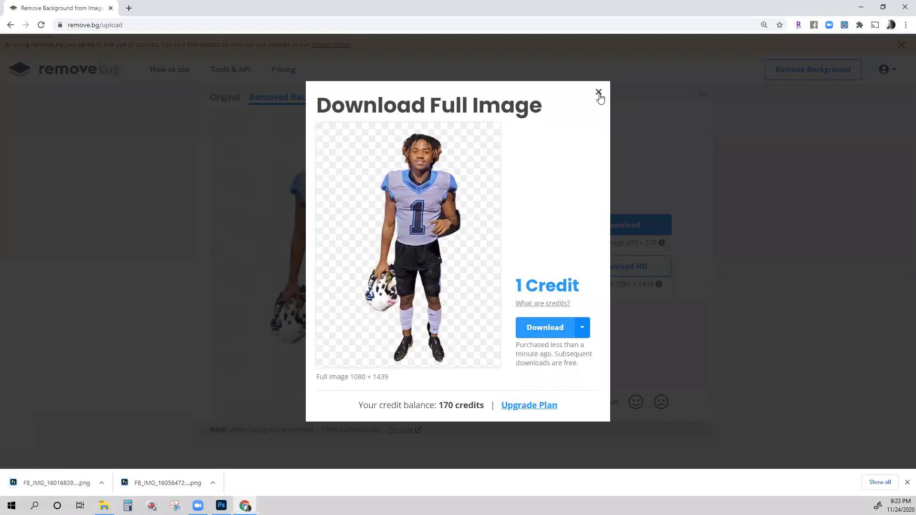
click(598, 92)
Step: Download the full 1440 × 1440 cutout of the crouching player, saving it as DDD2492C--removebg.png in the delete and temp files folder
scroll(471, 303, down, 3)
scroll(483, 268, down, 7)
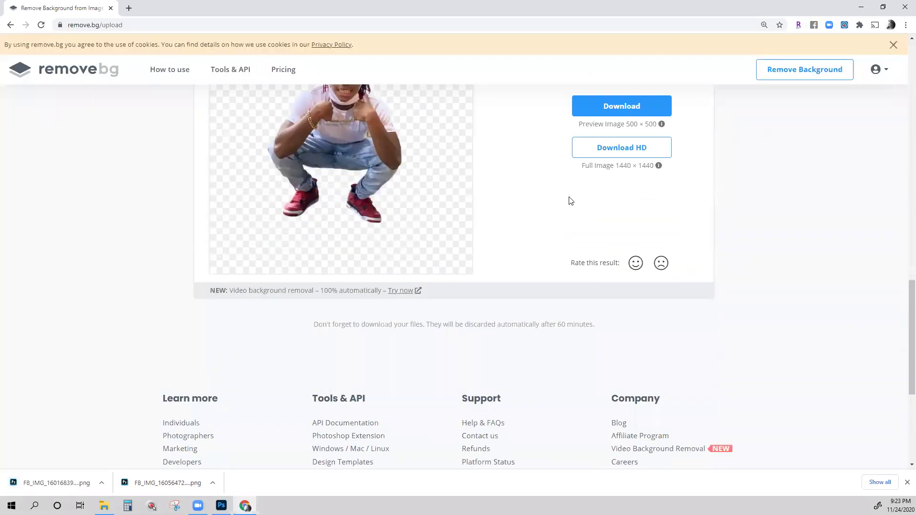
scroll(571, 199, up, 2)
click(625, 244)
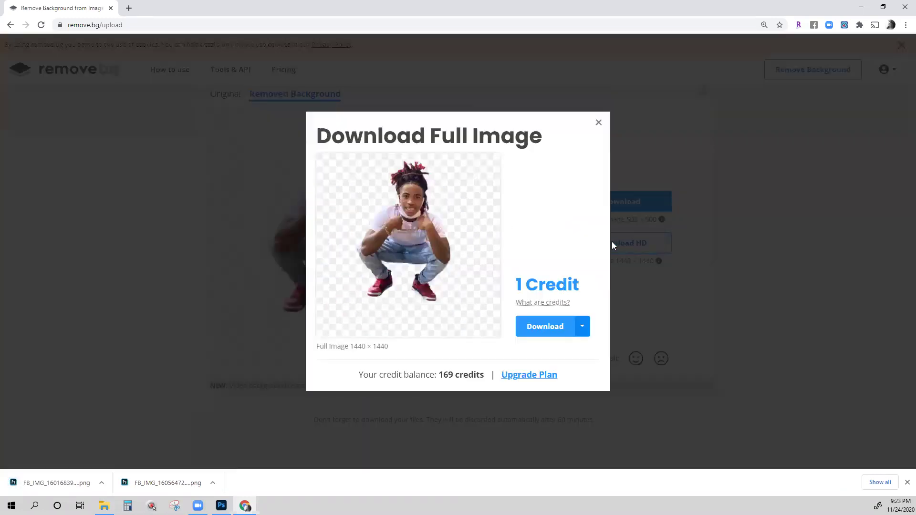
click(538, 325)
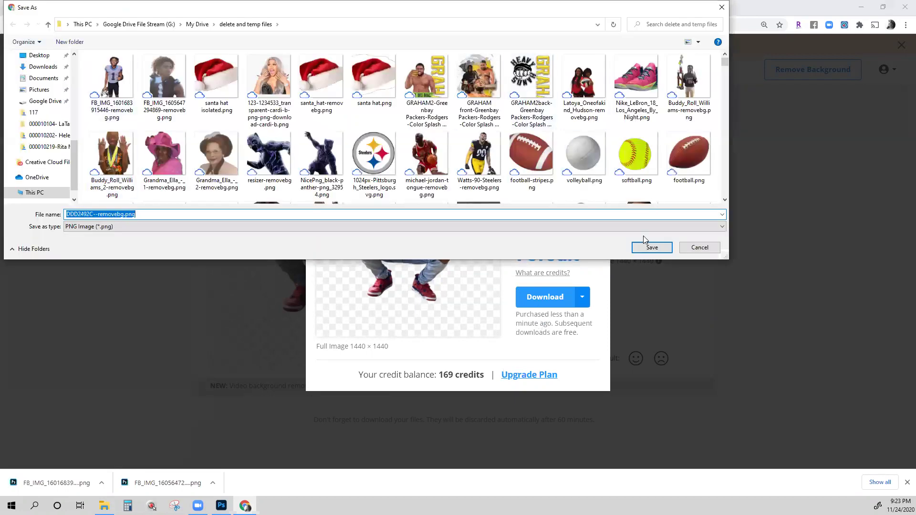
click(652, 247)
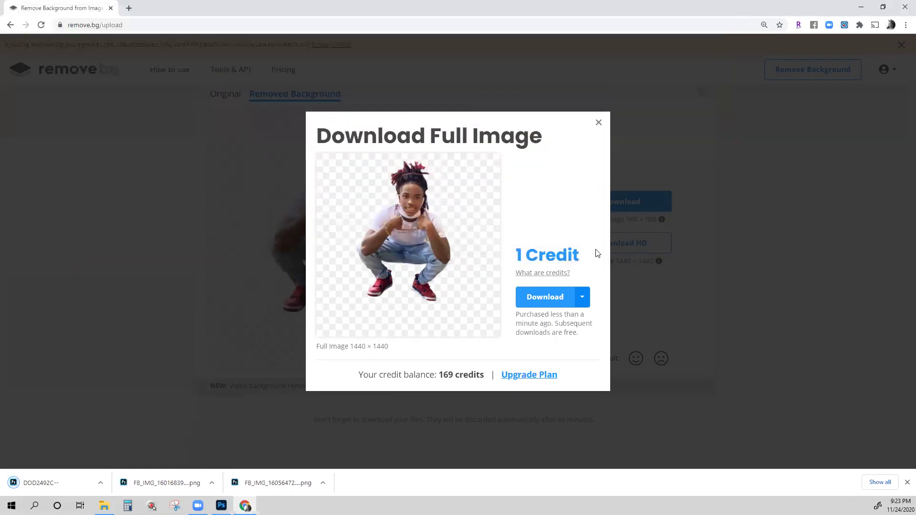
Step: Switch to the hoodie mockup template in Photoshop and select the Front Design Editable layer from the front artwork
click(221, 506)
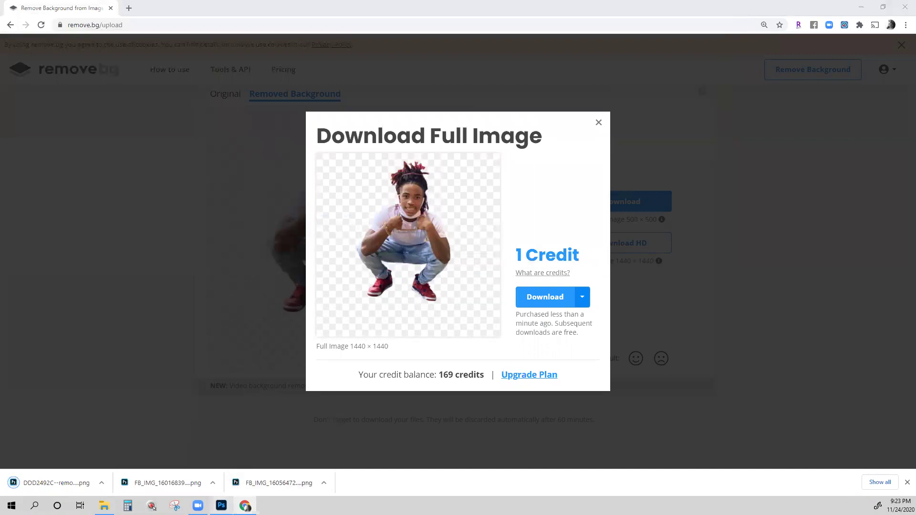
click(213, 35)
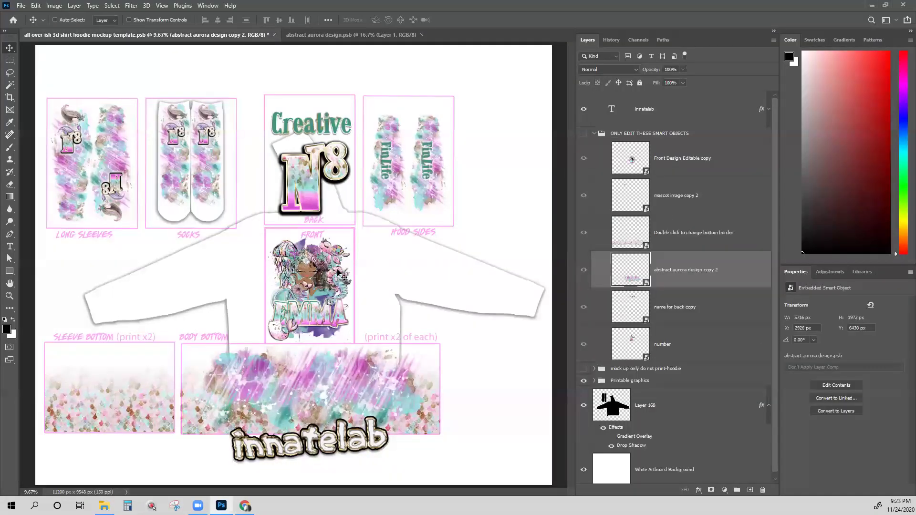
right_click(298, 266)
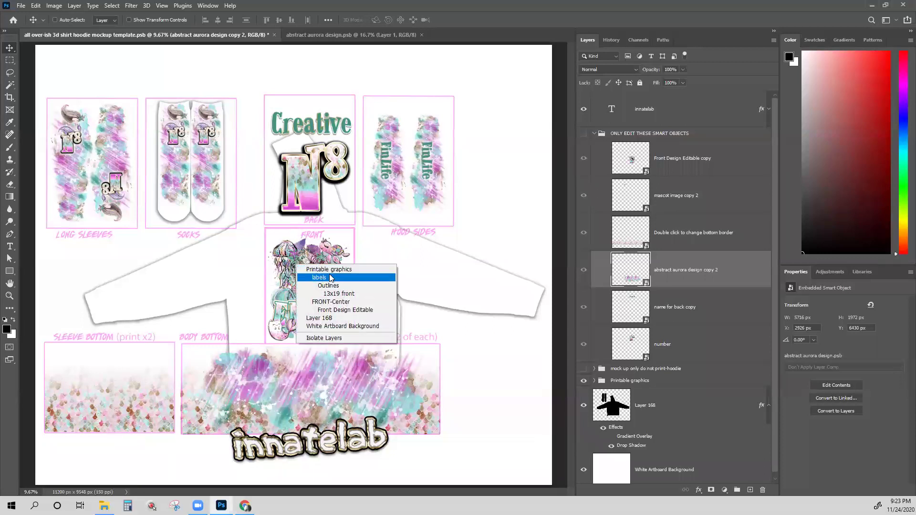
click(335, 293)
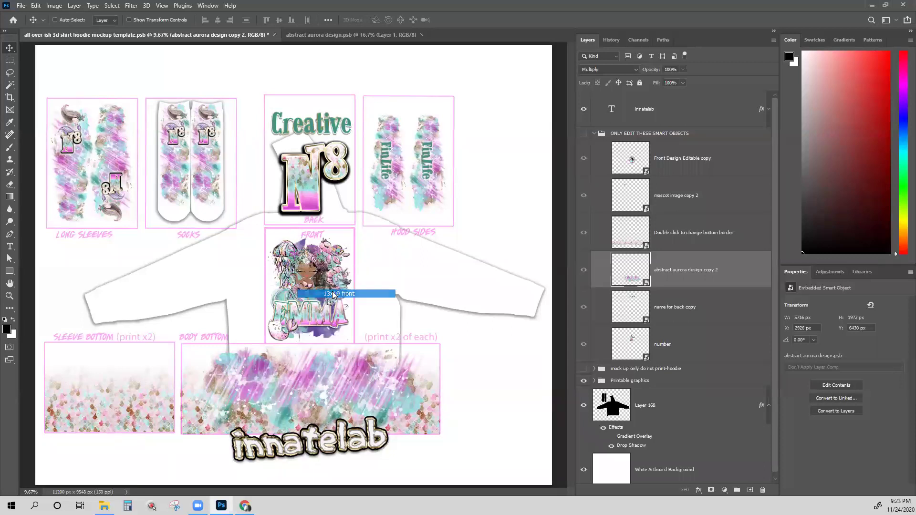
scroll(710, 451, down, 2)
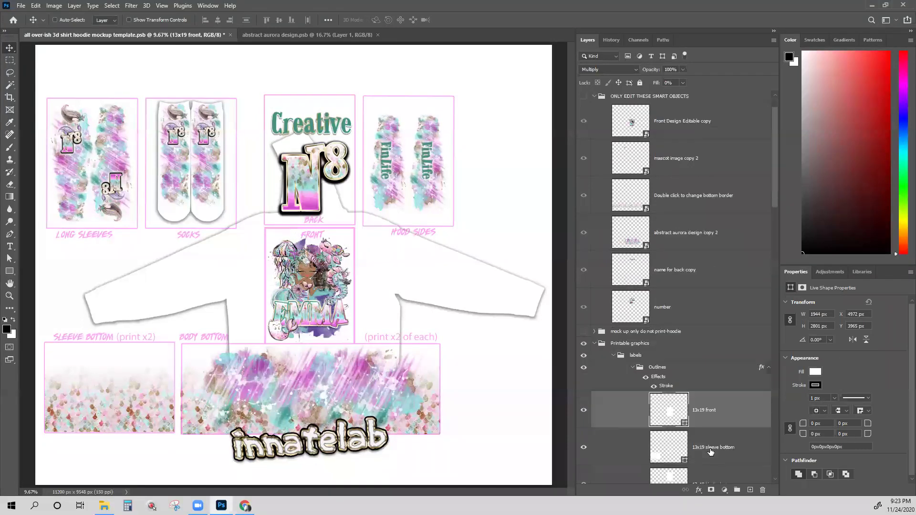
right_click(315, 271)
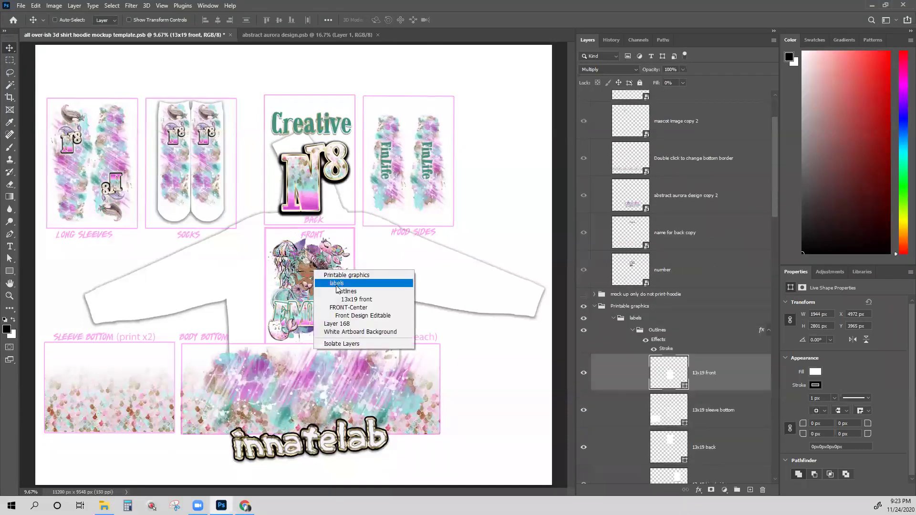
click(352, 316)
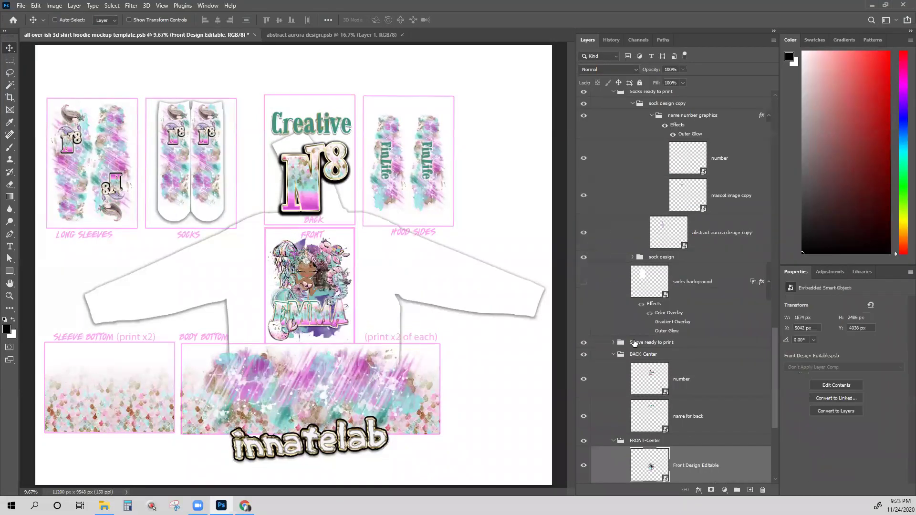
Step: Open the contents of the Front Design Editable copy smart object in the ONLY EDIT THESE SMART OBJECTS group
scroll(688, 403, up, 5)
scroll(687, 403, up, 15)
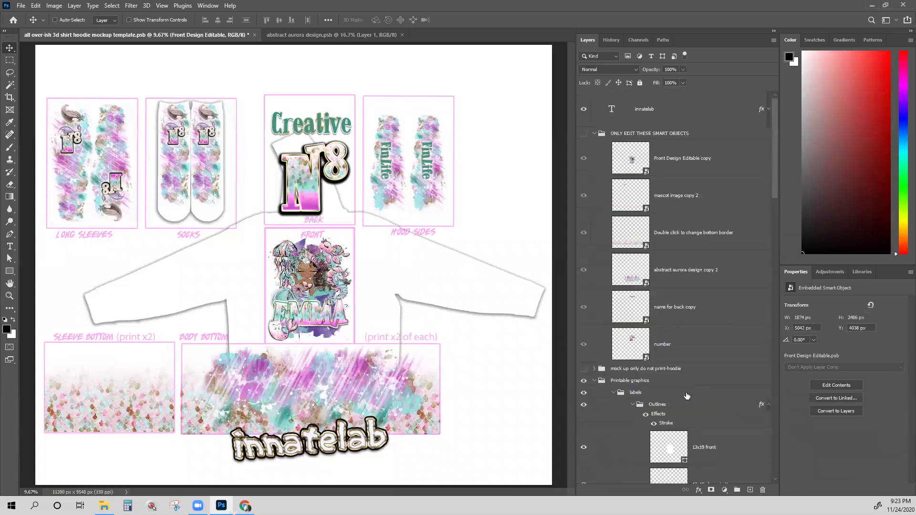
click(630, 161)
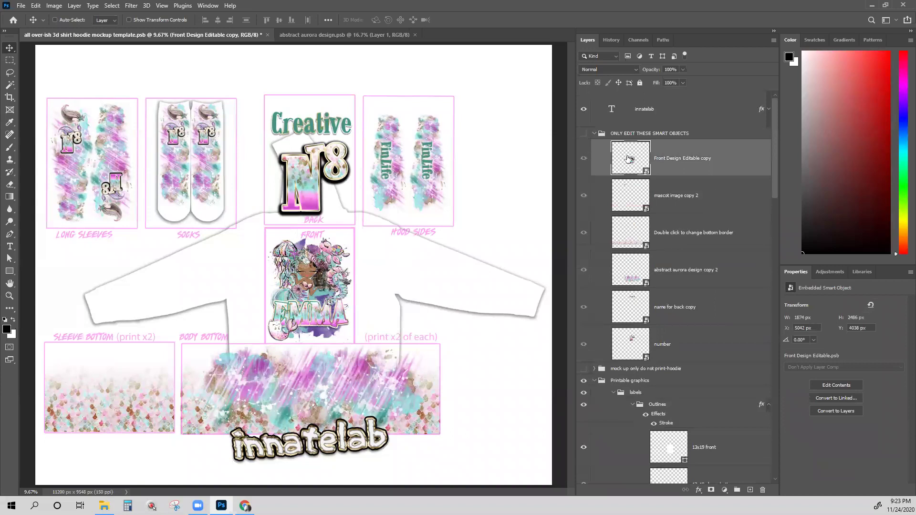
double_click(632, 159)
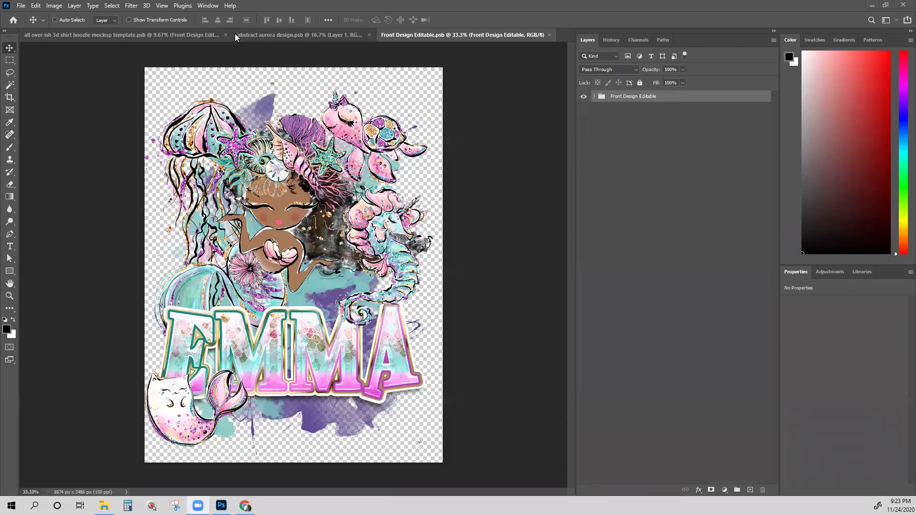
Step: Close the abstract aurora design document and expand the Front Design Editable group to review its layers
click(337, 32)
click(372, 35)
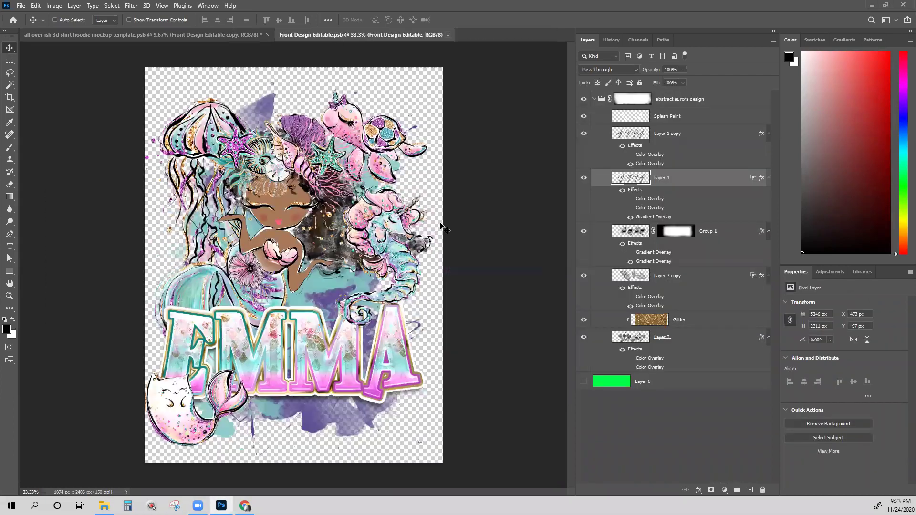
click(595, 97)
scroll(686, 304, down, 1)
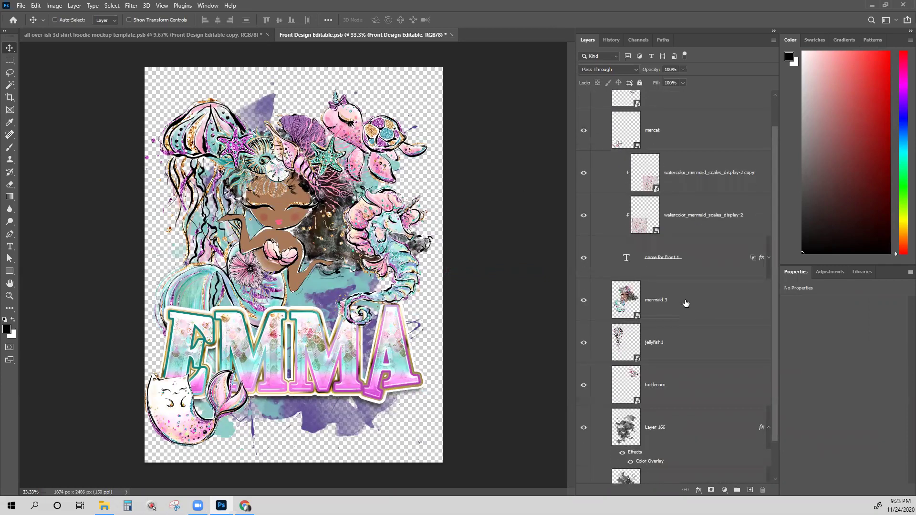
scroll(686, 304, down, 2)
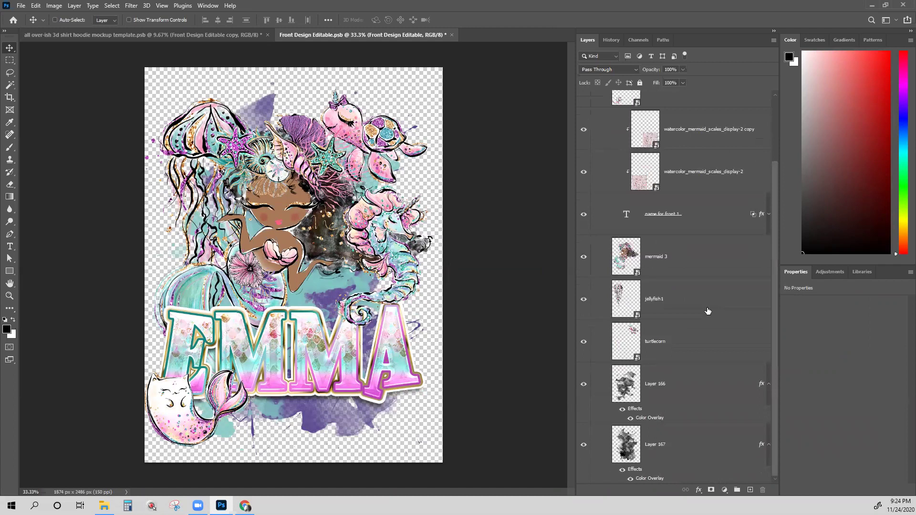
Step: Hide the turtlecorn, jellyfish1, mermaid 3, watercorn and mercat layers in the front design
click(667, 297)
click(584, 342)
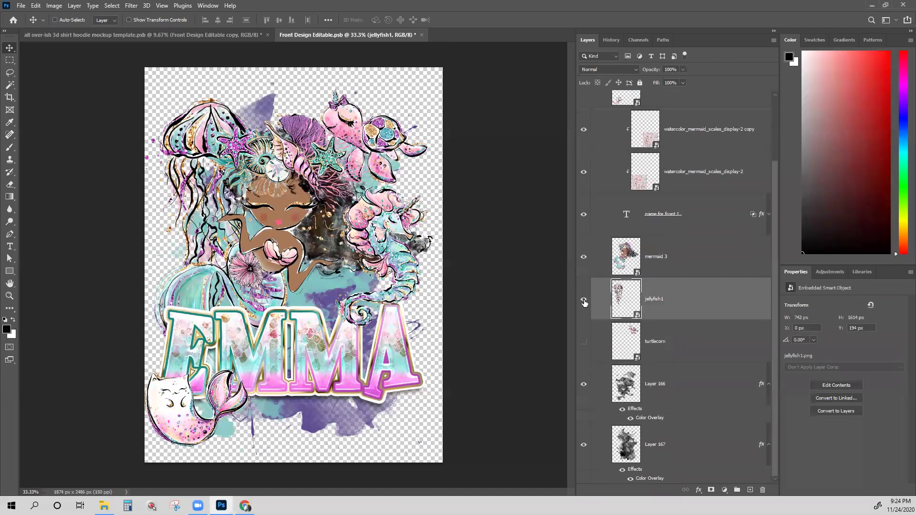
click(583, 301)
click(584, 257)
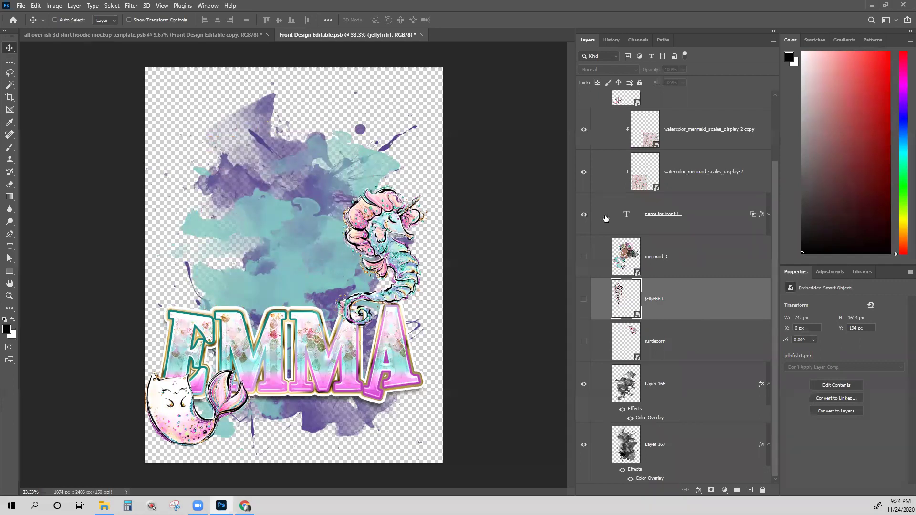
scroll(605, 219, up, 3)
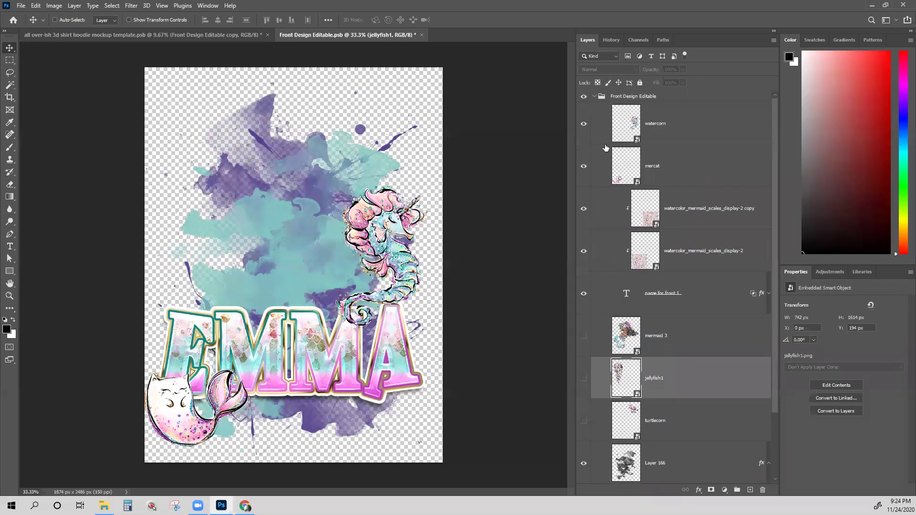
click(584, 125)
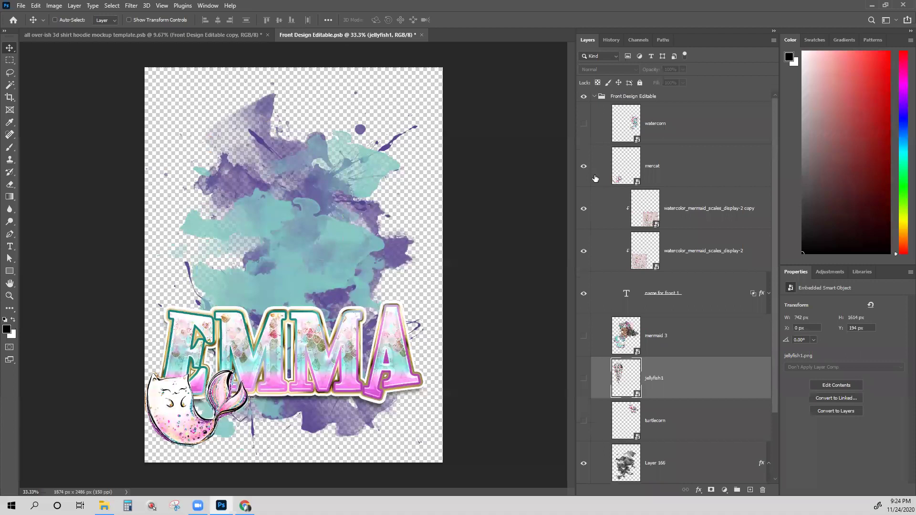
click(584, 167)
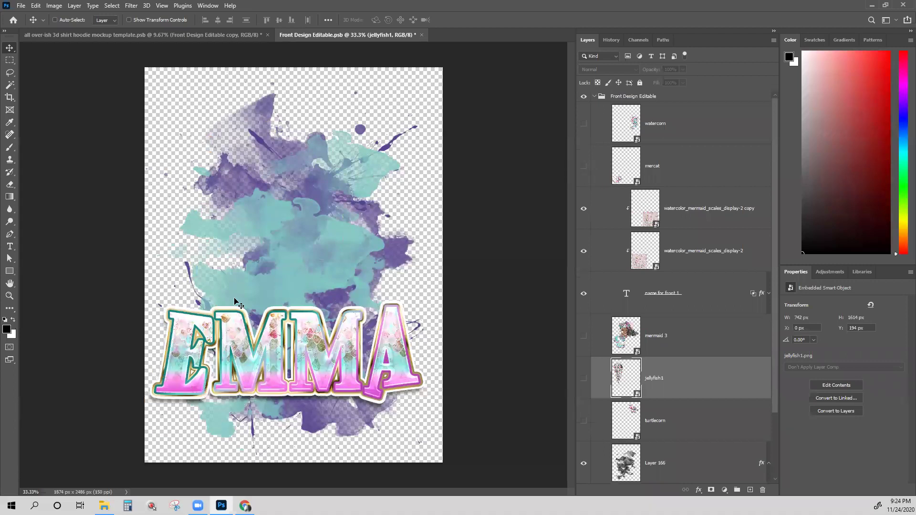
Step: Hide the two watercolor_mermaid_scales_display-2 texture layers clipped to the front name text
scroll(711, 240, down, 2)
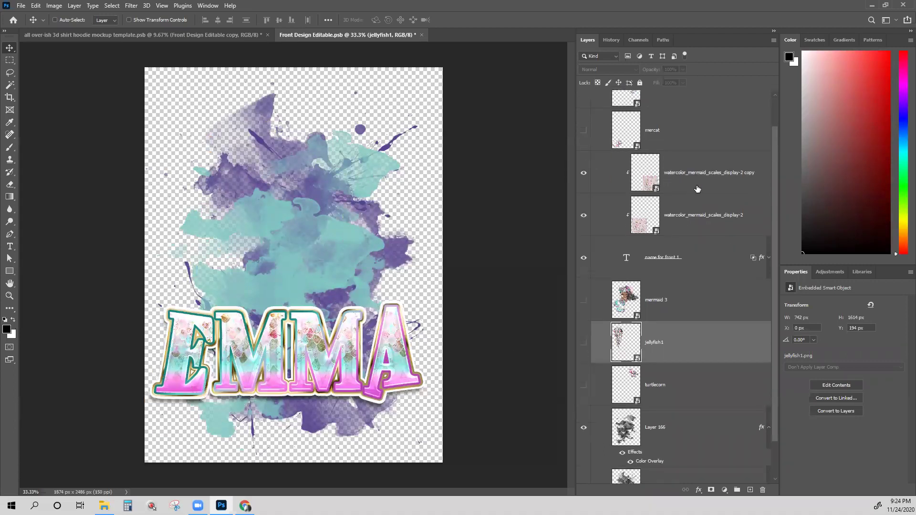
click(673, 173)
click(583, 181)
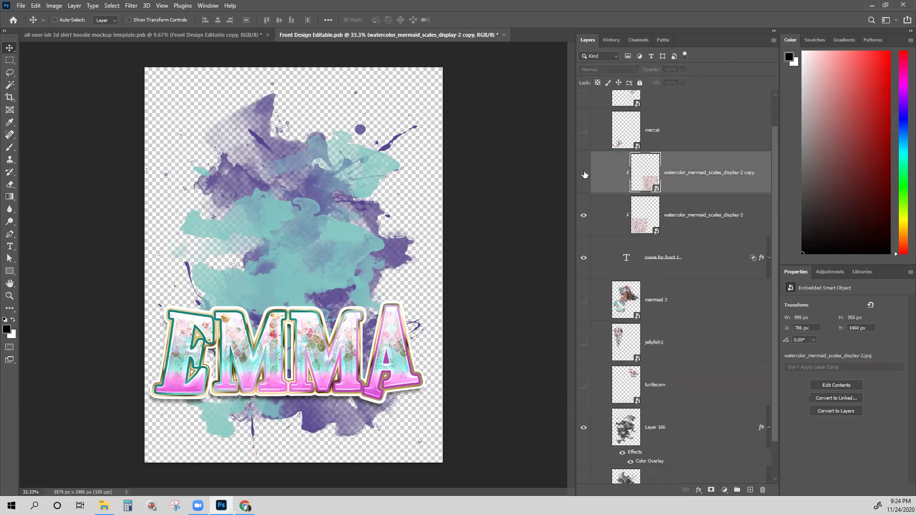
click(582, 218)
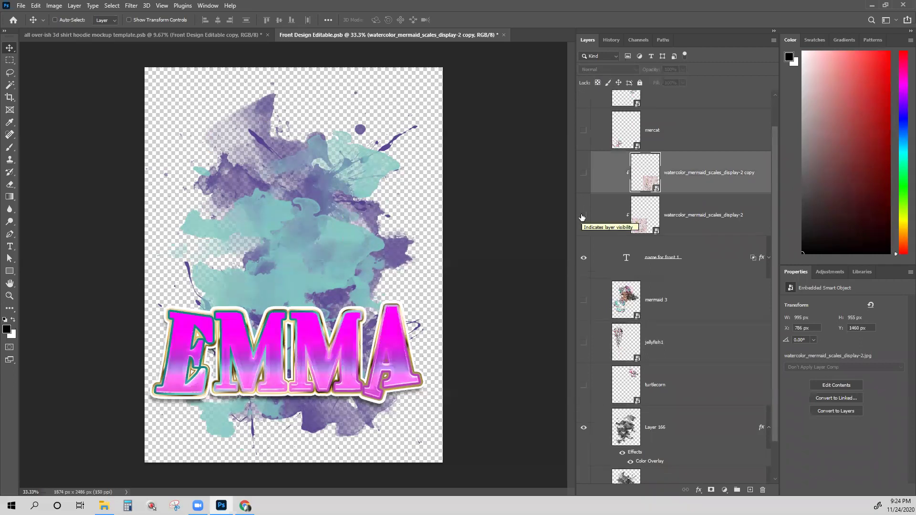
Step: Place the three background-free player photos from the delete and temp files folder into the front design at their default sizes
scroll(619, 322, down, 2)
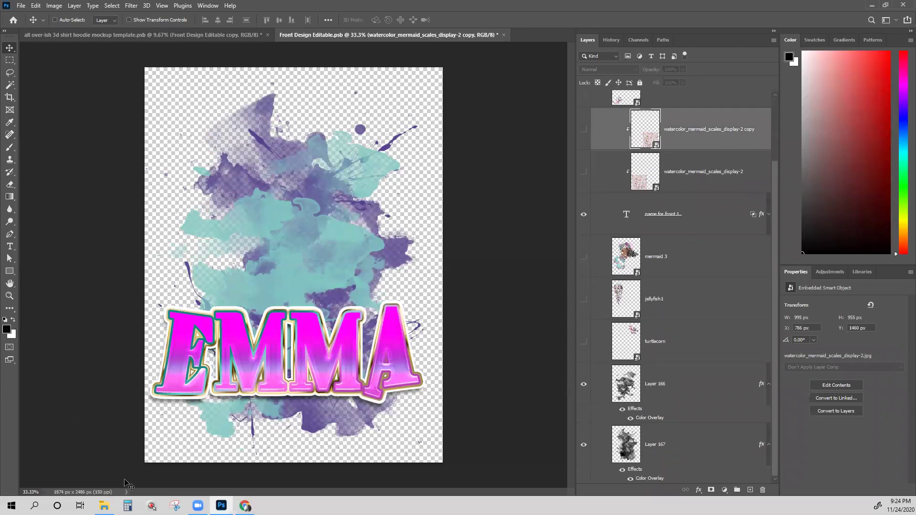
mouse_move(104, 507)
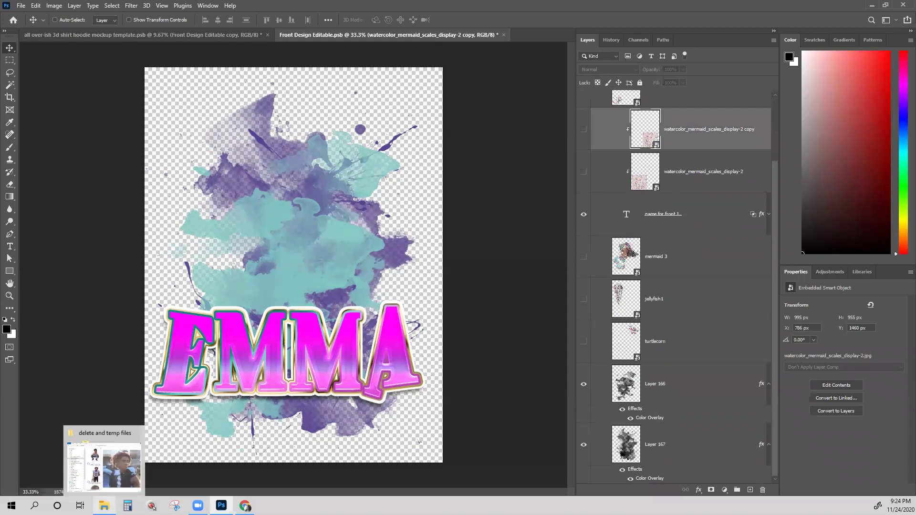
click(113, 480)
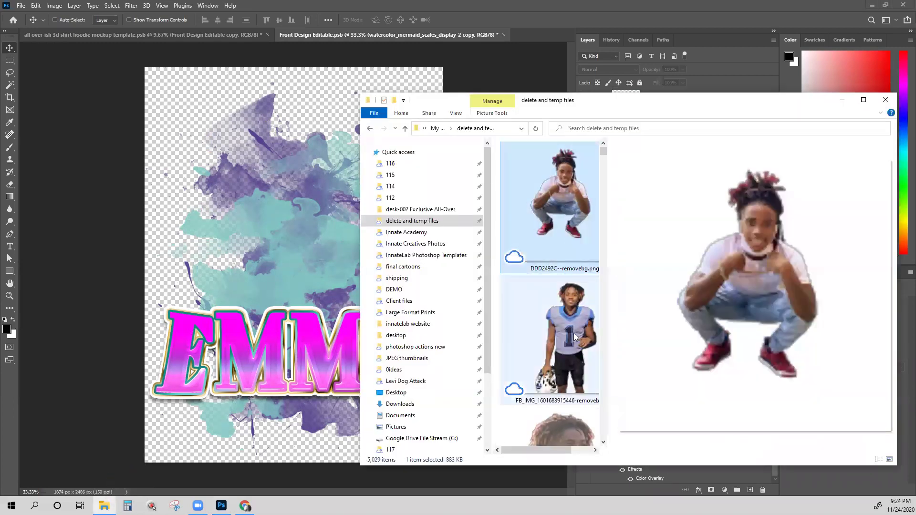
ctrl+click(573, 332)
scroll(563, 287, down, 3)
ctrl+click(564, 286)
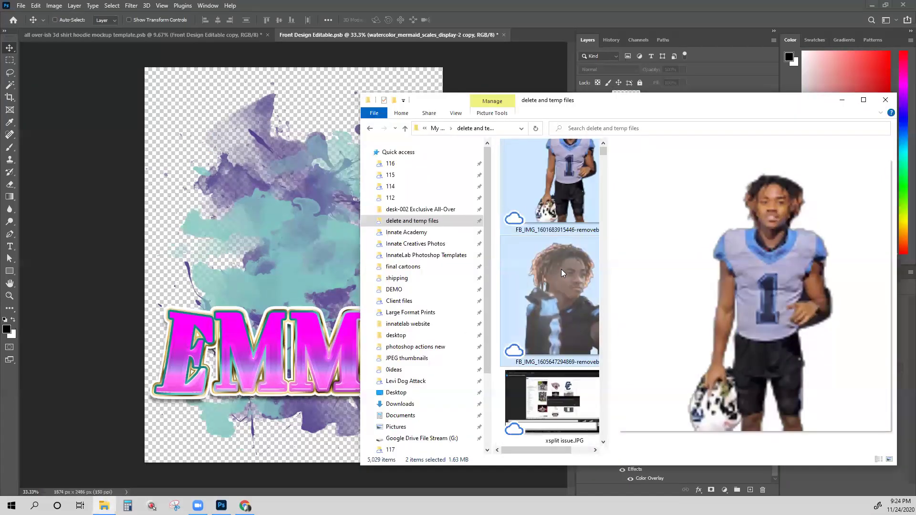
drag(568, 283, 263, 222)
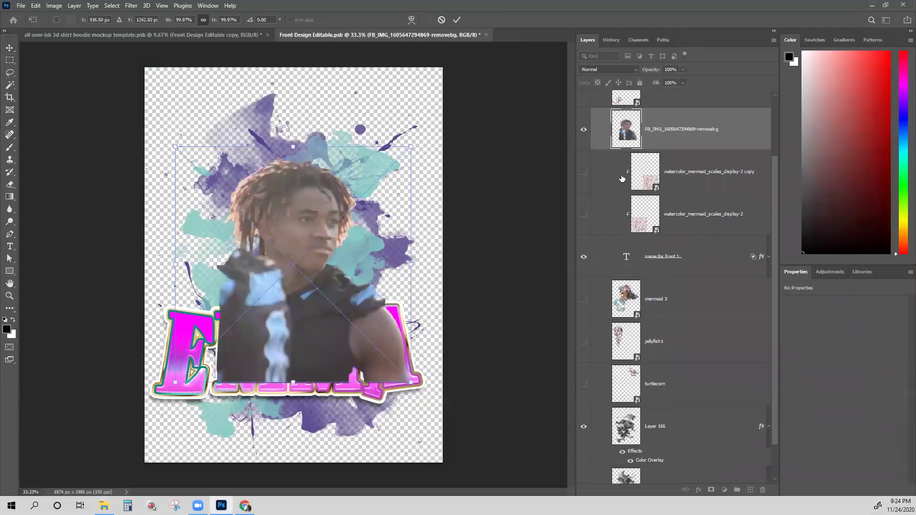
key(Return)
key(Return)
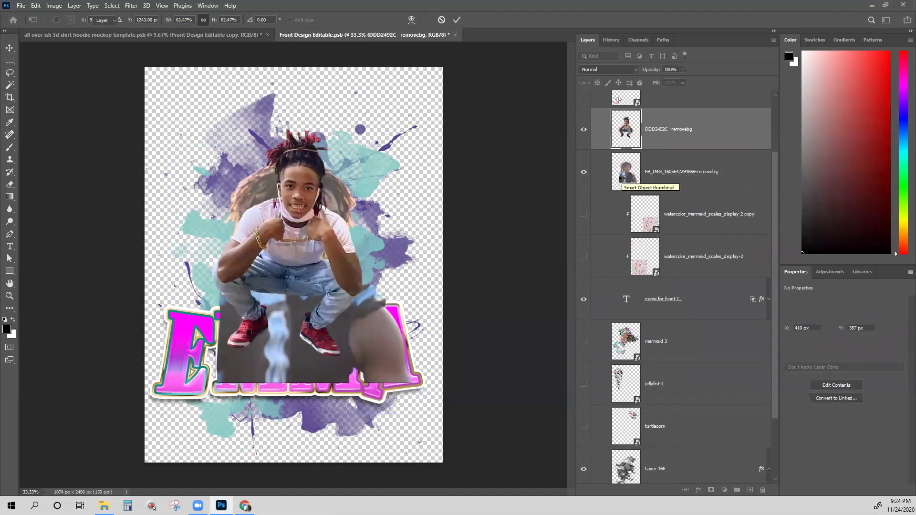
key(Return)
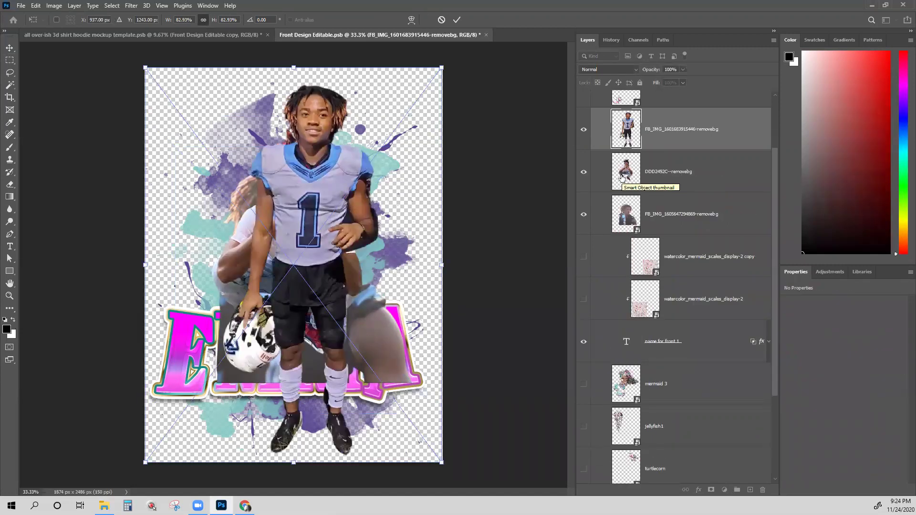
key(Return)
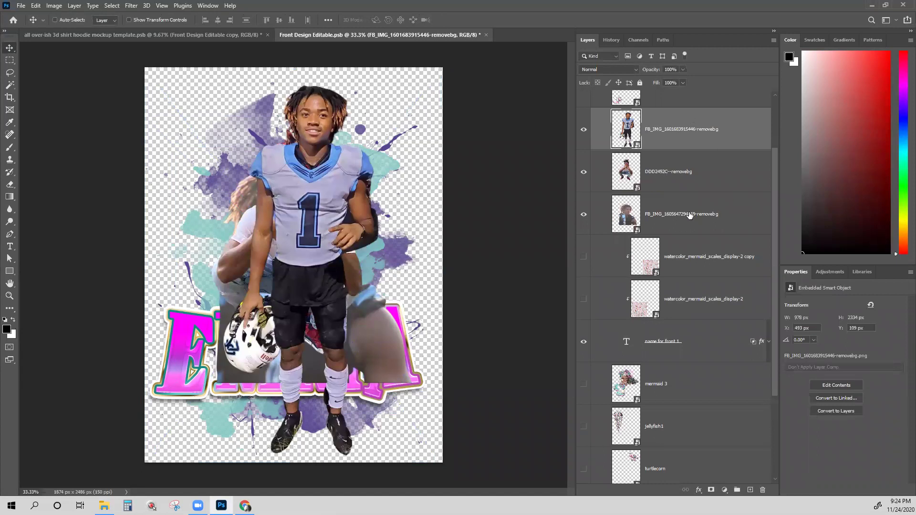
Step: Move the three placed player photo layers together to just below the name for front 1 text layer
shift+click(690, 216)
drag(692, 133, 647, 365)
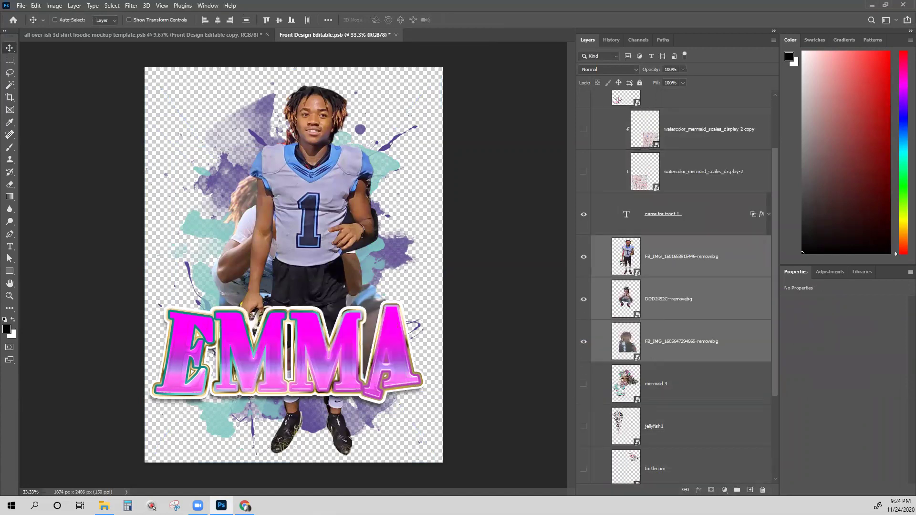
key(alt+Tab)
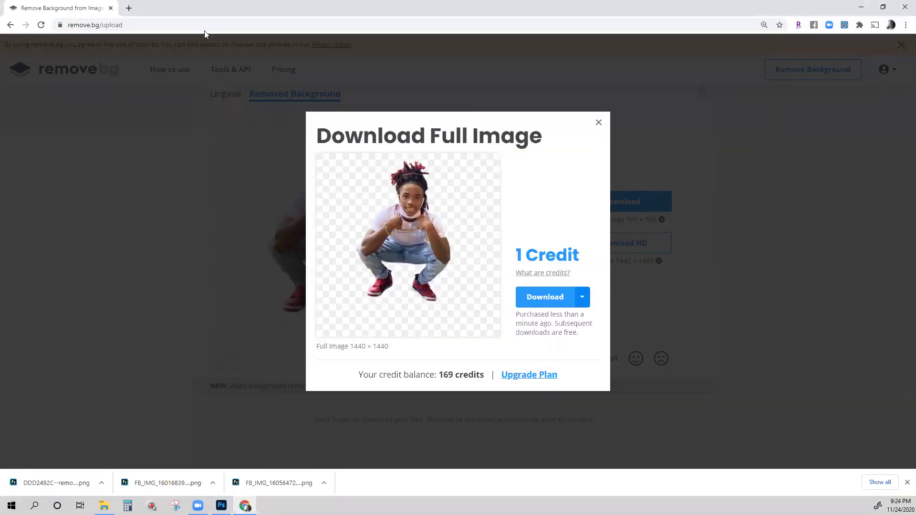
key(alt+Tab)
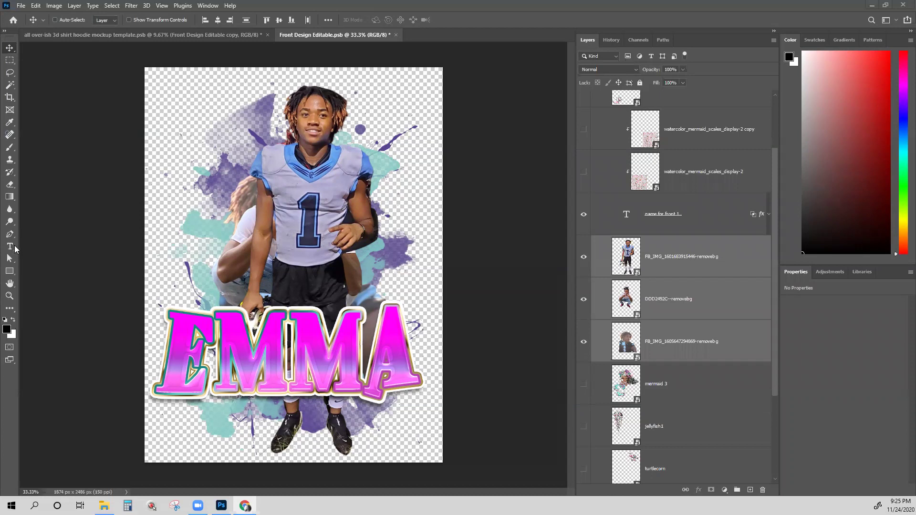
Step: Try replacing the front name text with SHOWTIME, and undo the text edit
ctrl+click(305, 347)
double_click(304, 343)
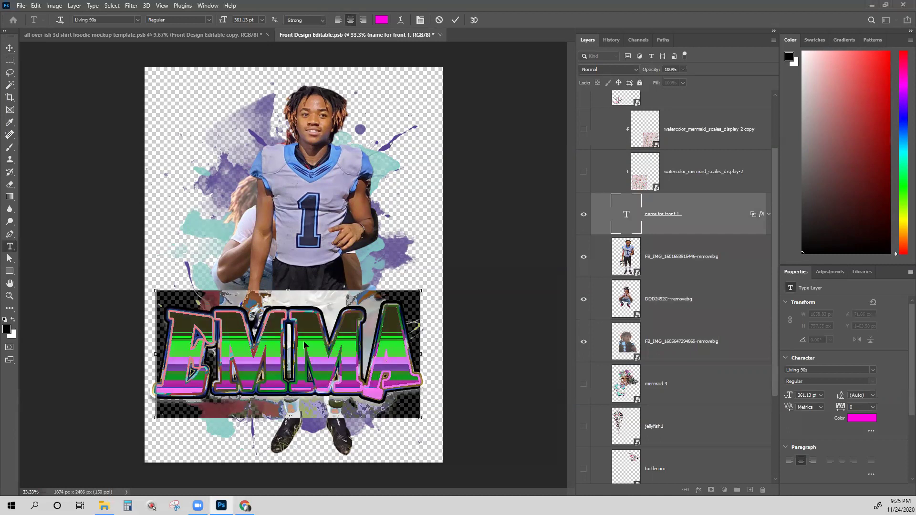
text(SHOWTIME)
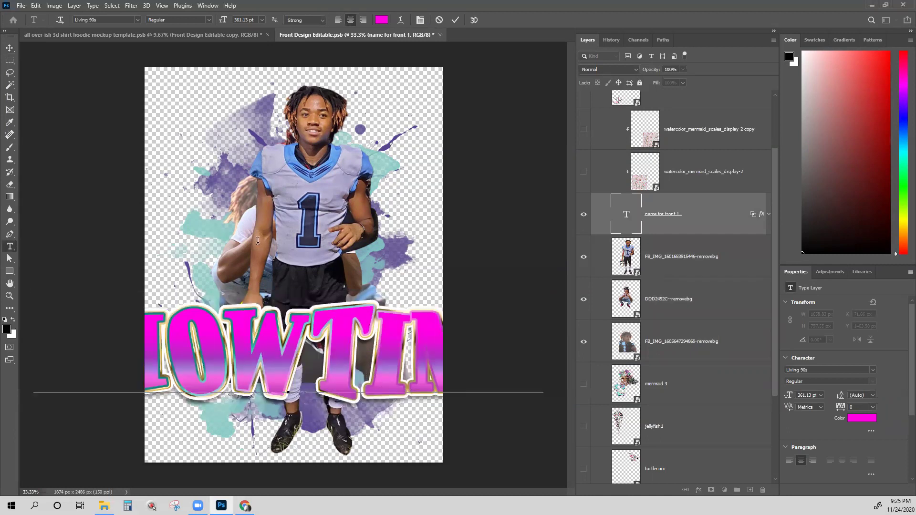
click(9, 48)
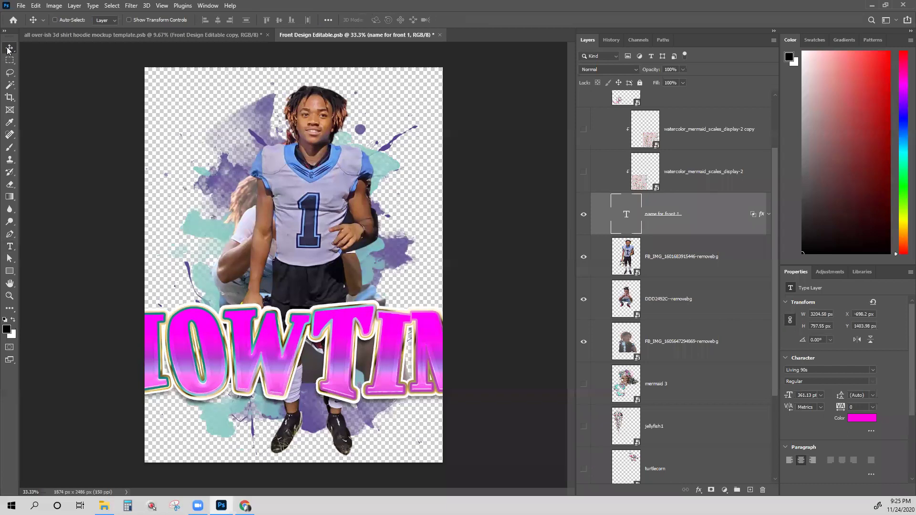
key(ctrl+z)
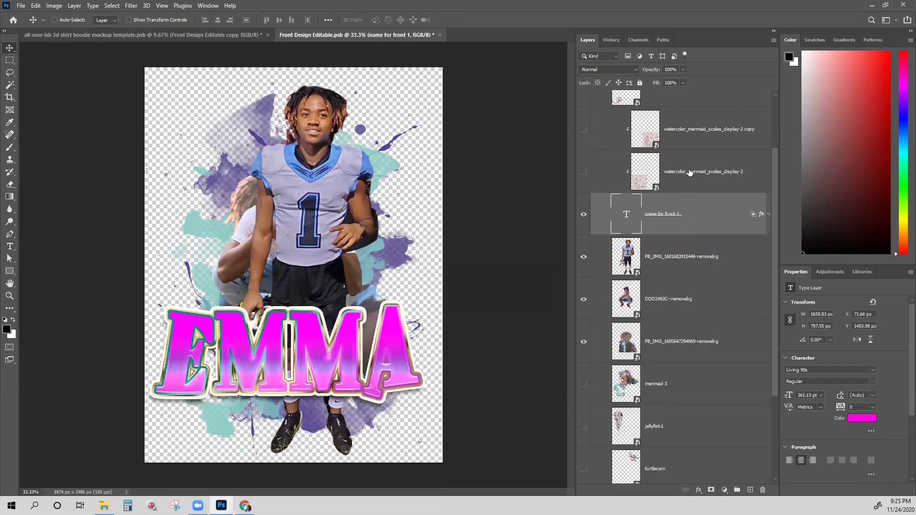
Step: Duplicate the name for front 1 text layer together with its two clipped mermaid scales layers within Front Design Editable.psb
shift+click(697, 149)
scroll(696, 149, up, 3)
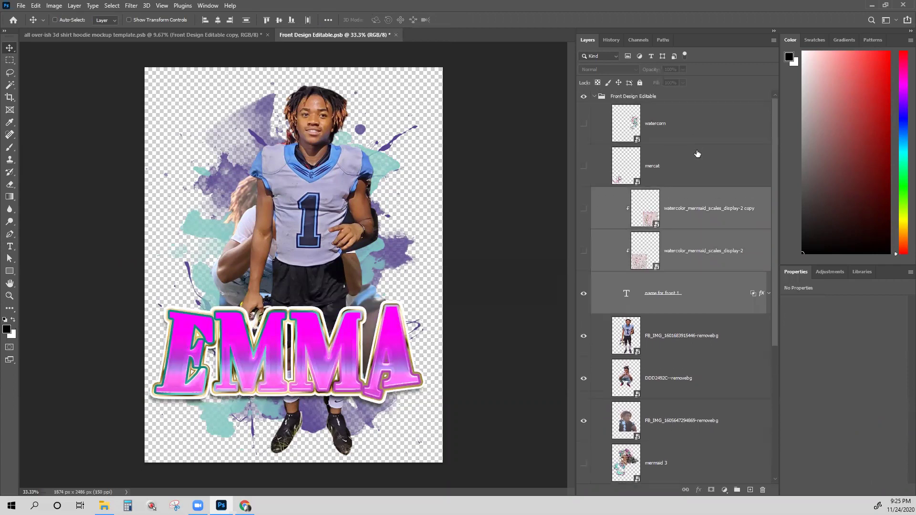
right_click(704, 196)
click(675, 202)
shift+click(683, 215)
right_click(684, 214)
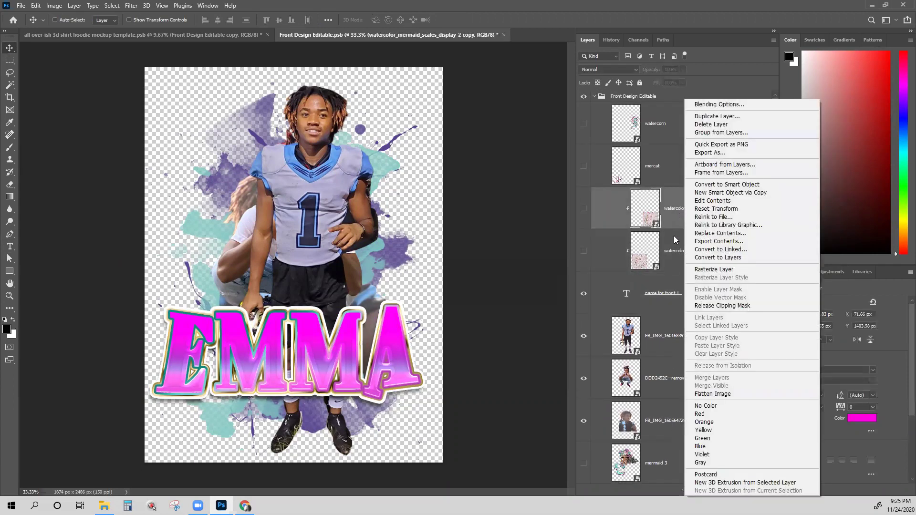
click(675, 300)
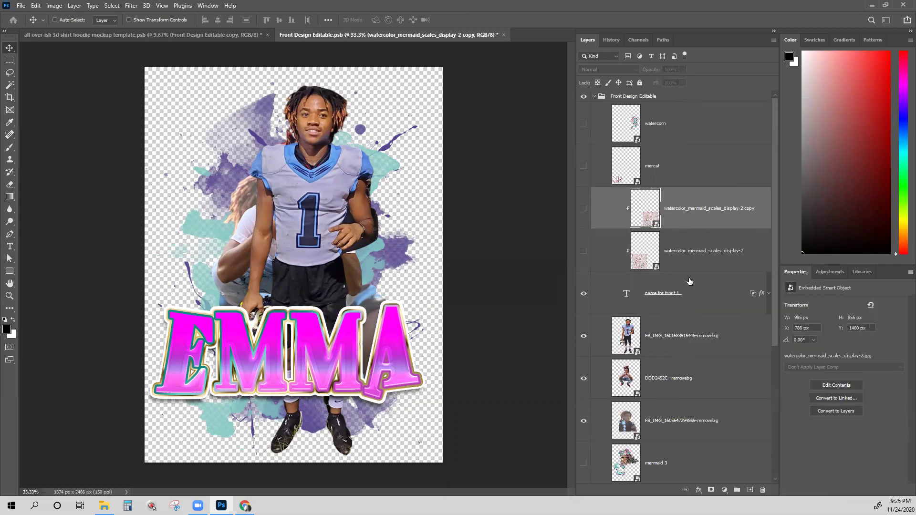
shift+click(687, 294)
right_click(687, 293)
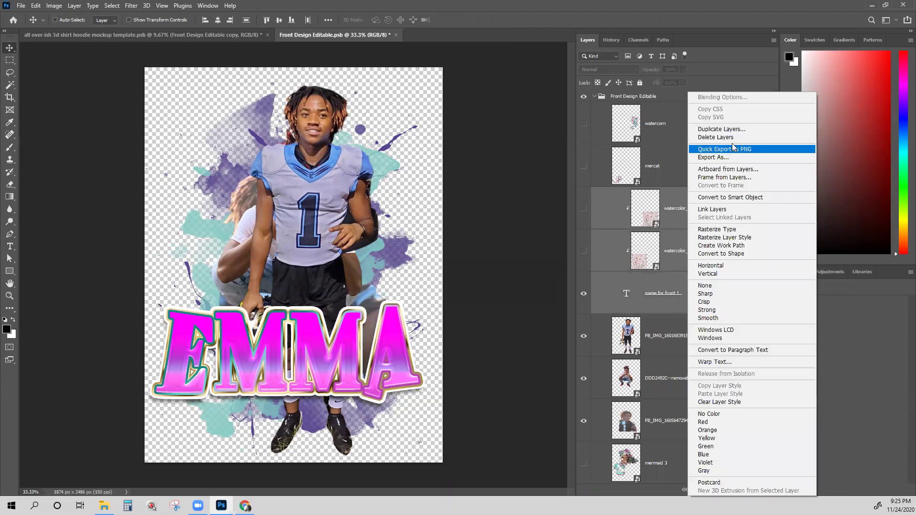
click(729, 130)
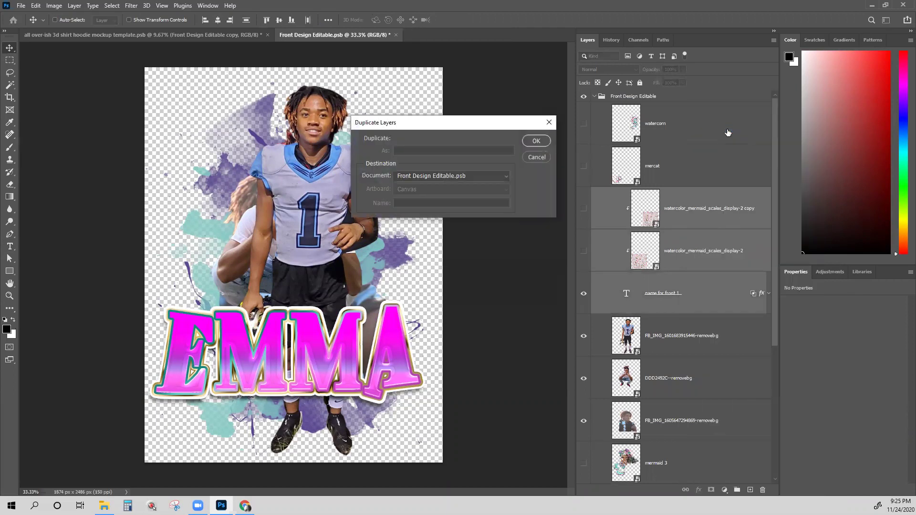
key(Return)
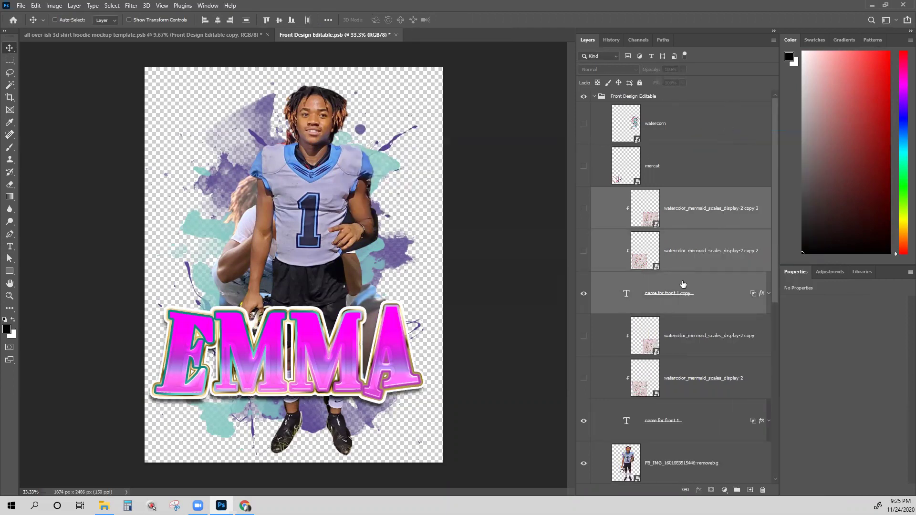
Step: Replace the text of the name for front 1 copy layer with SHOWTIME
click(683, 283)
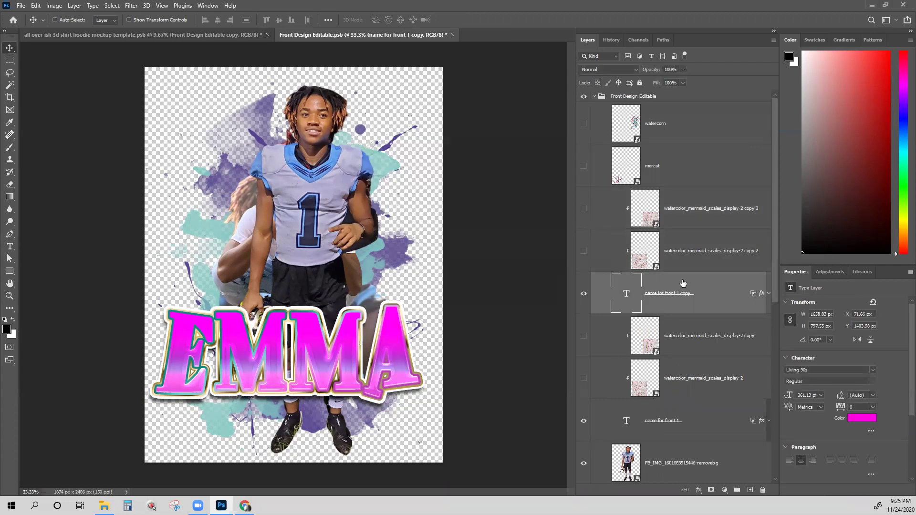
click(675, 218)
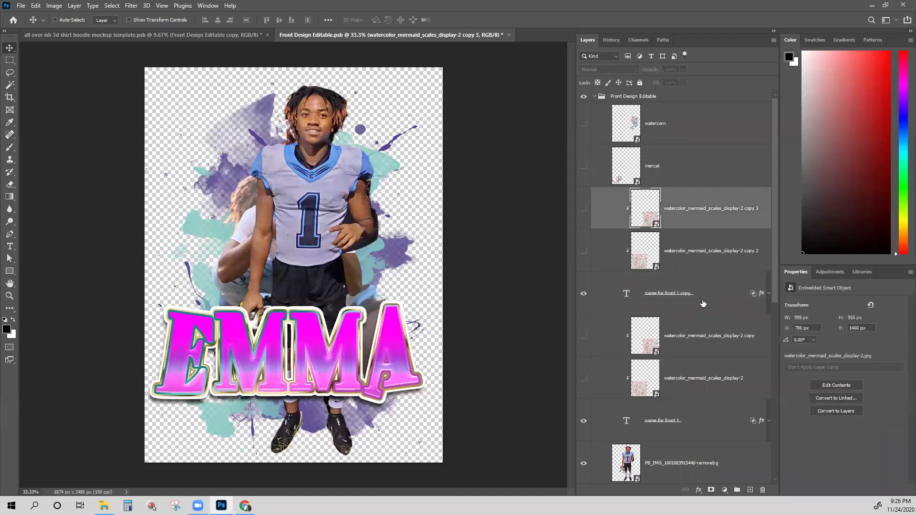
click(687, 279)
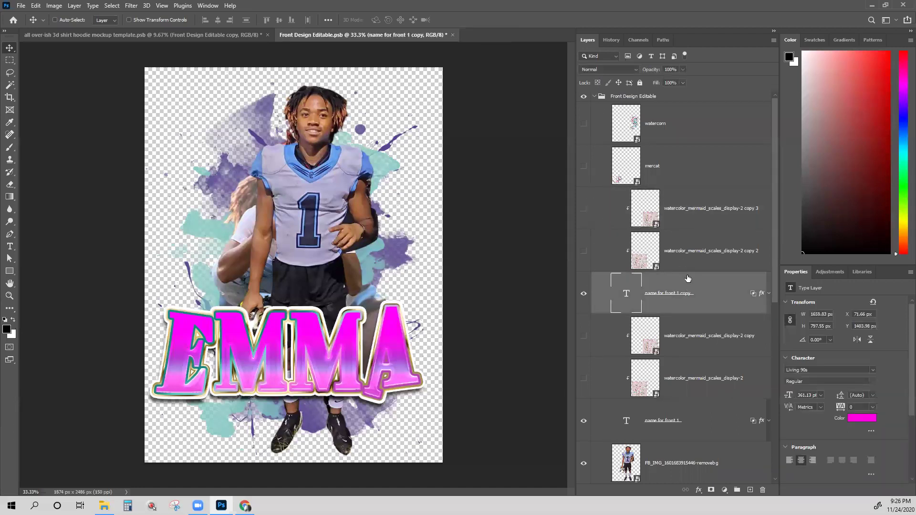
double_click(626, 293)
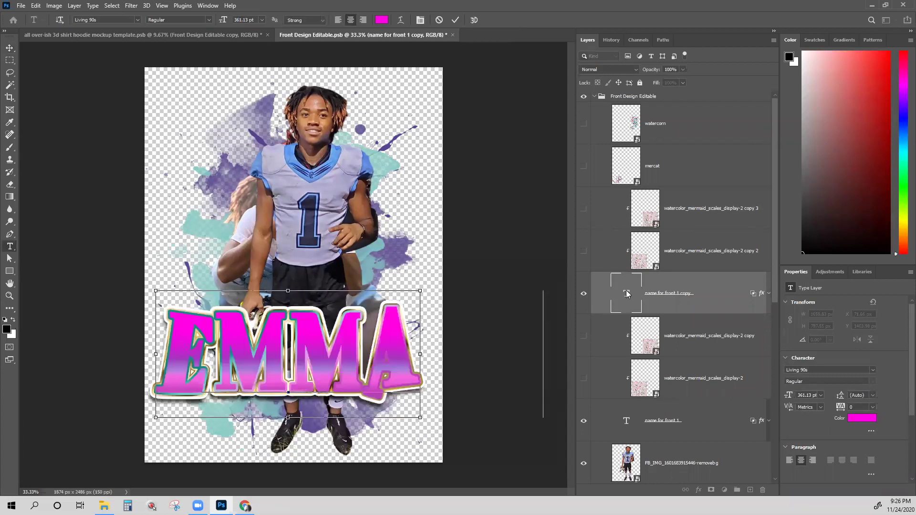
text(LOWTIN)
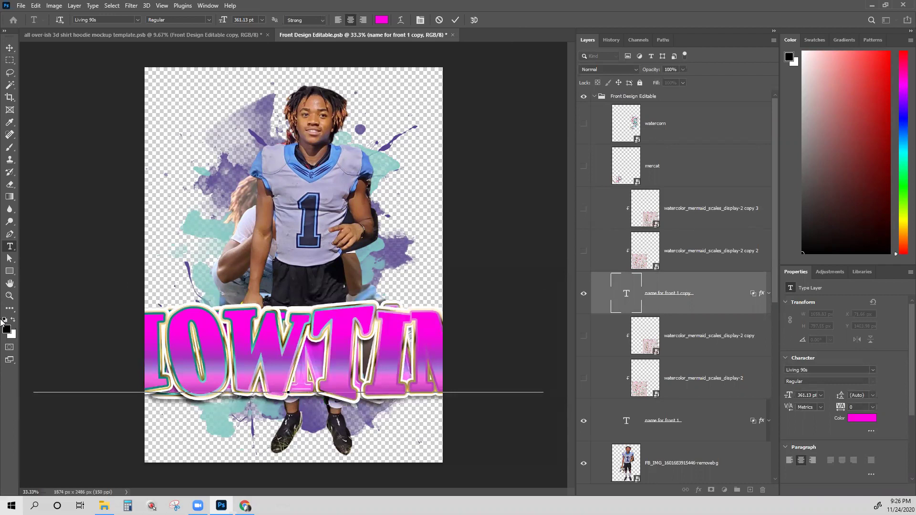
click(11, 47)
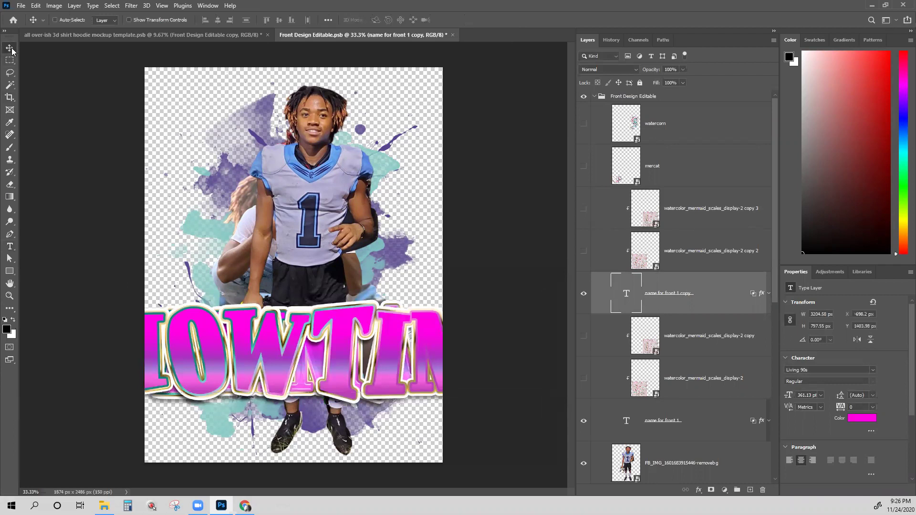
Step: Reposition and non-proportionally scale the SHOWTIME text to about 1742 × 630 px so it fits within the canvas width below the player
key(ctrl+t)
drag(34, 355, 157, 355)
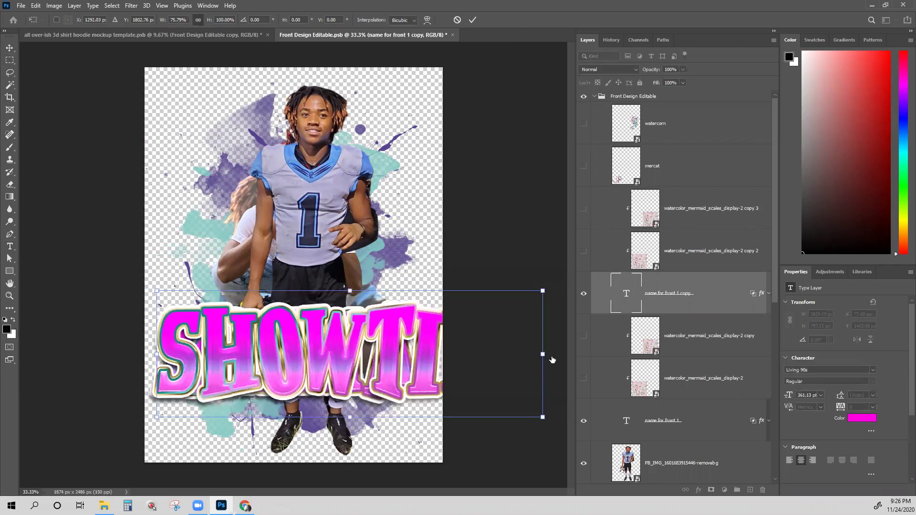
drag(544, 355, 433, 346)
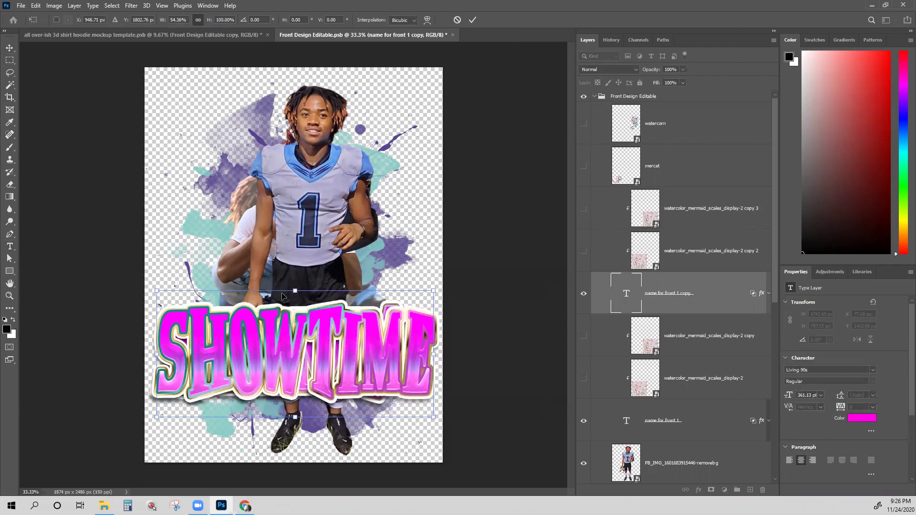
drag(295, 291, 305, 313)
key(Return)
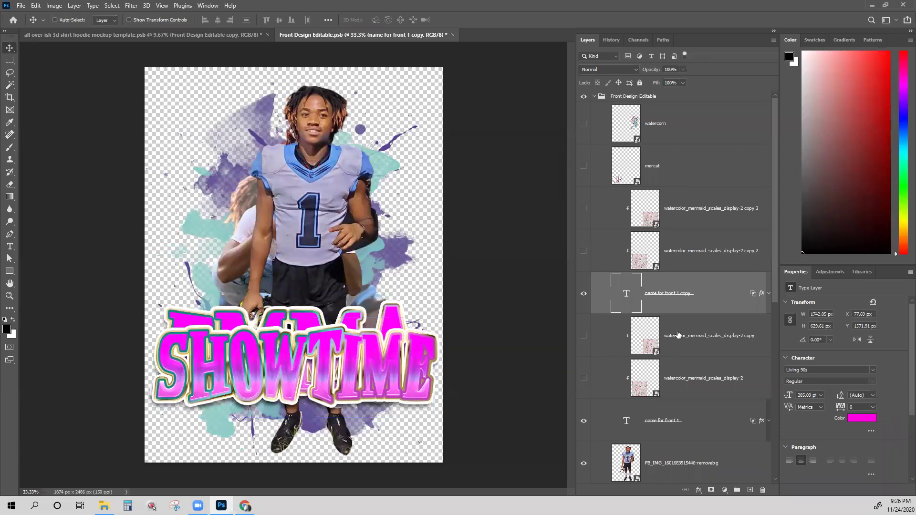
Step: Hide the name for front 1 text layer and show the two mermaid scales layers clipped to the SHOWTIME text
scroll(611, 343, down, 1)
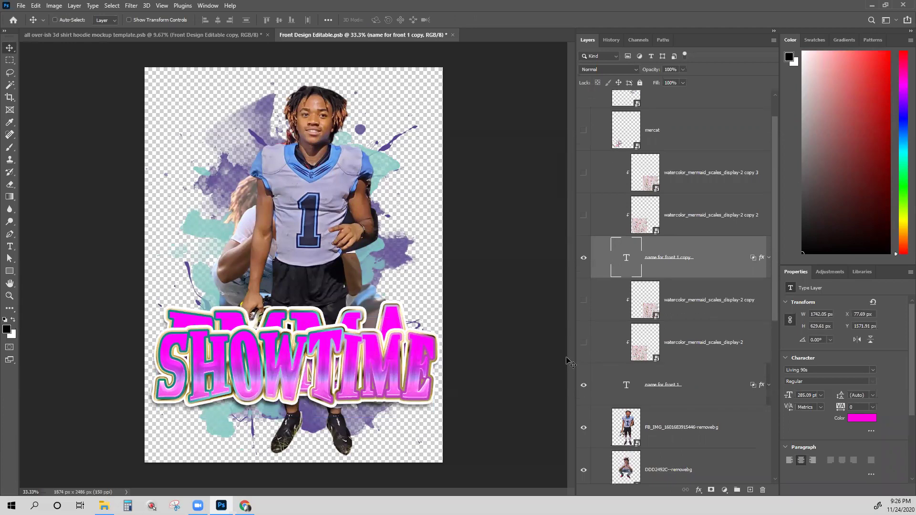
click(586, 389)
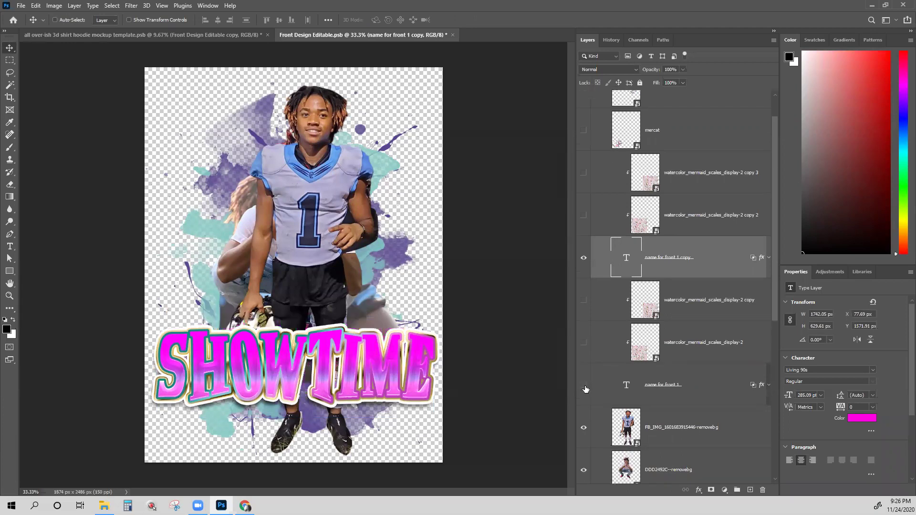
click(584, 173)
click(584, 215)
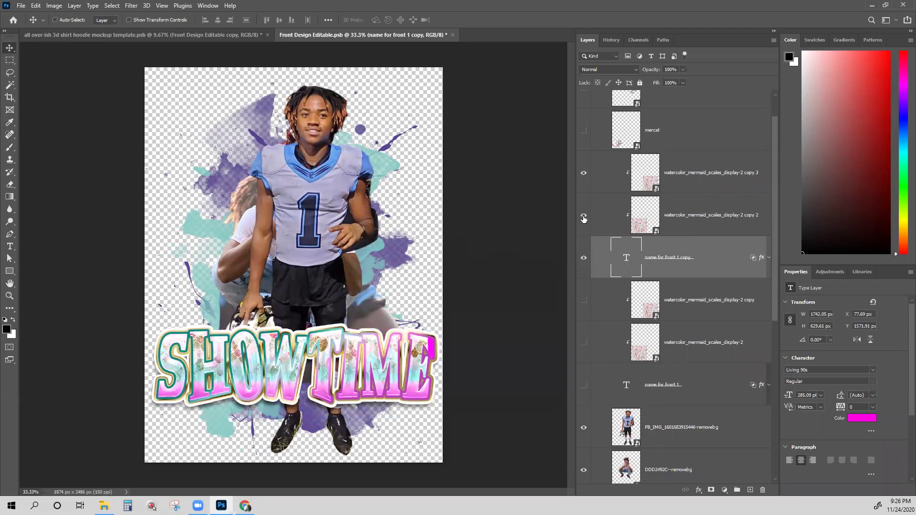
Step: Show the name for front 1 text layer together with its two clipped mermaid scales layers
click(693, 218)
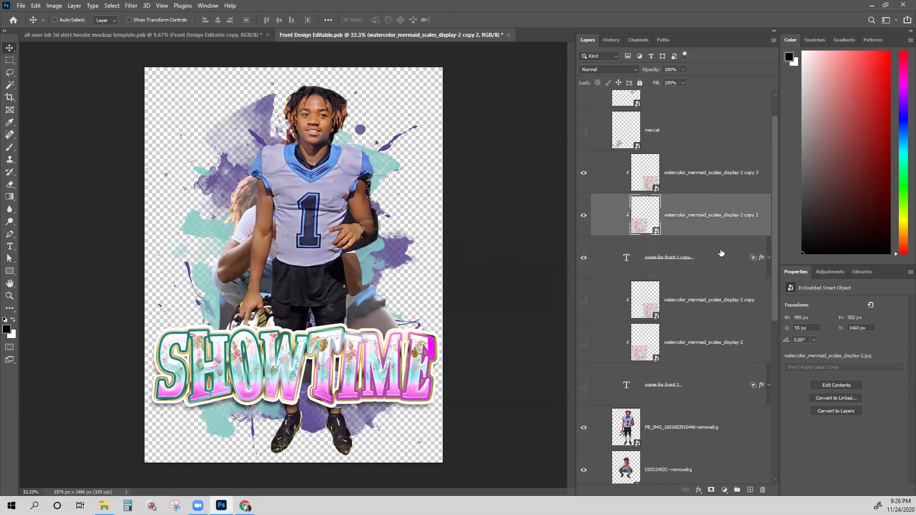
click(693, 305)
shift+click(699, 335)
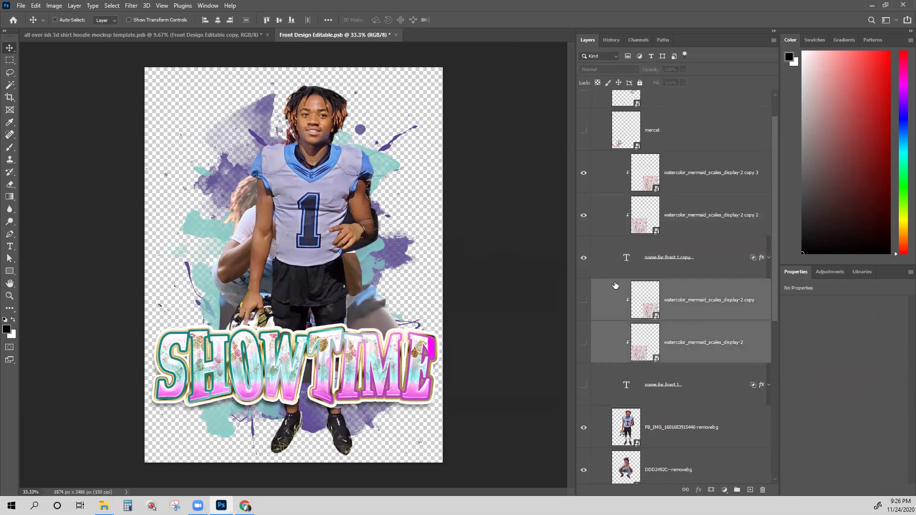
click(696, 190)
drag(586, 312, 584, 385)
shift+click(699, 347)
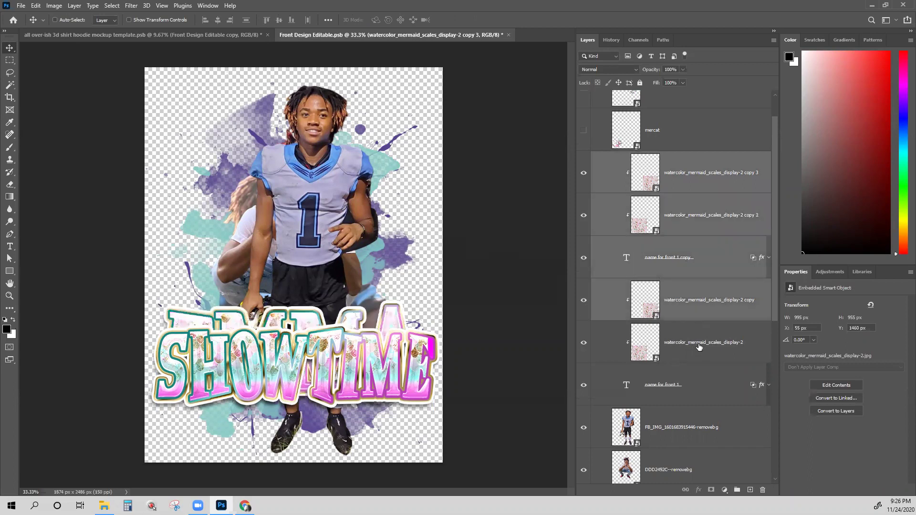
Step: Rasterize the two mermaid scales layers clipped to name for front 1 and merge them into one layer
click(699, 347)
shift+click(692, 301)
right_click(692, 302)
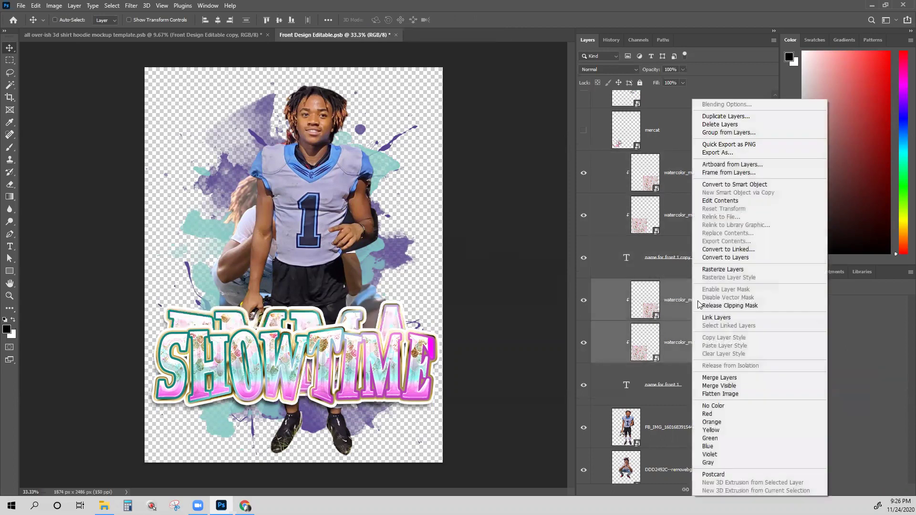
click(723, 269)
right_click(697, 297)
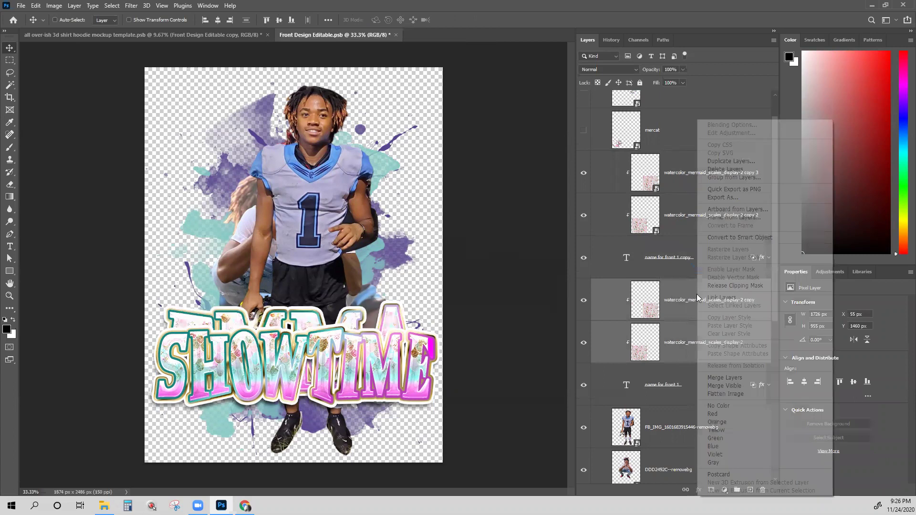
click(724, 378)
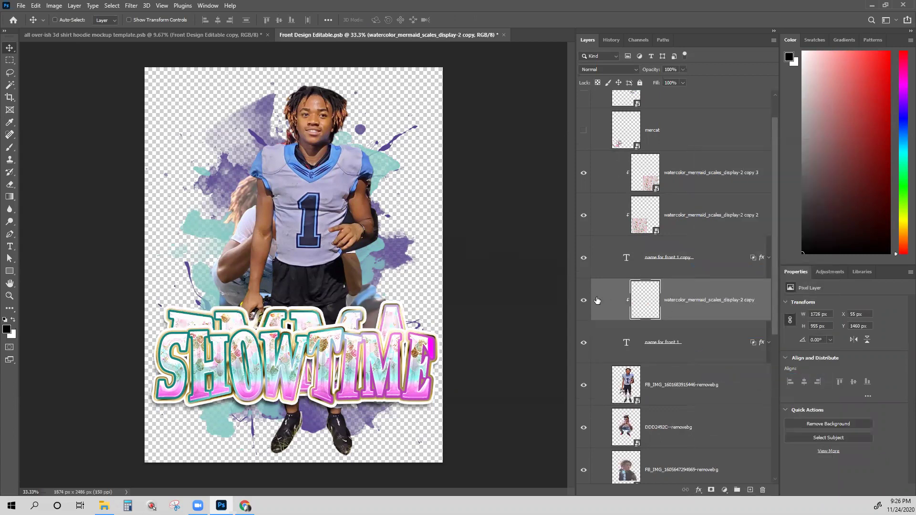
Step: Hide the merged mermaid scales layer and delete the two scales layers clipped to the SHOWTIME text
click(583, 300)
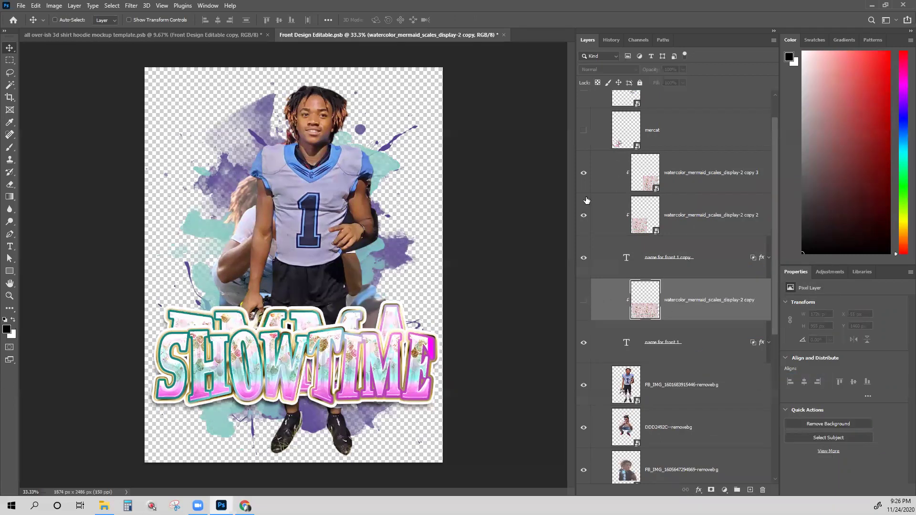
click(688, 180)
shift+click(696, 224)
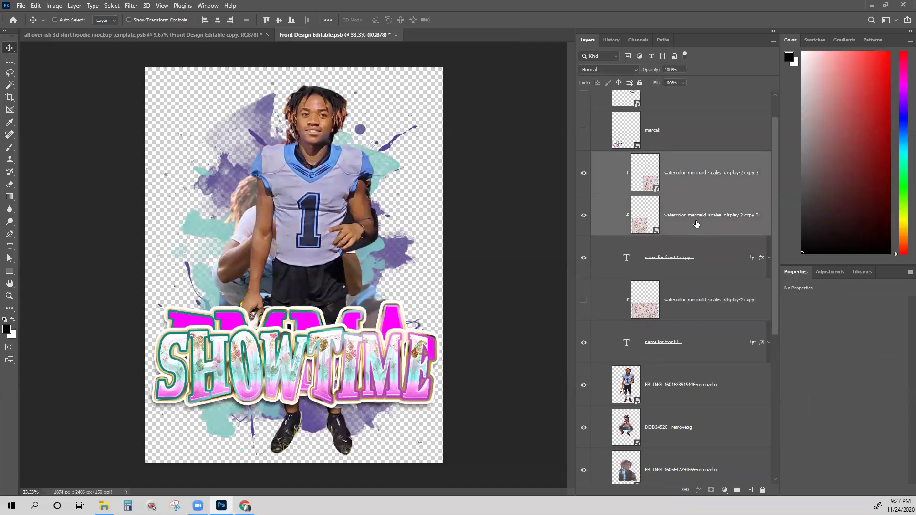
key(Delete)
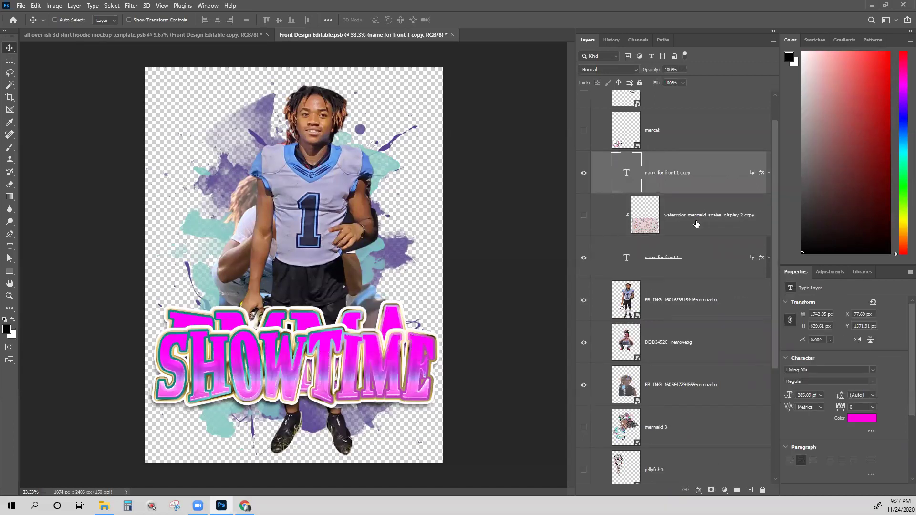
Step: Change the Gradient Overlay of the name for front 1 copy layer to the black-to-white preset from Basics
click(689, 222)
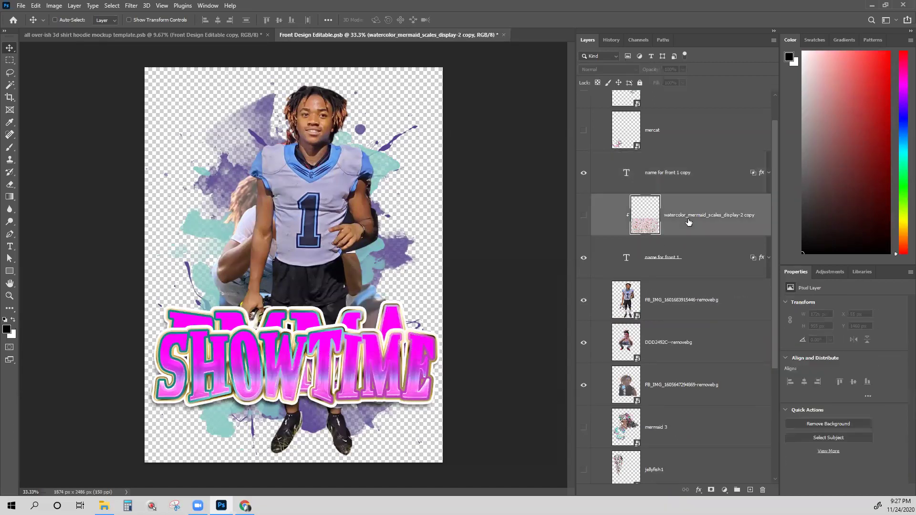
scroll(690, 233, up, 2)
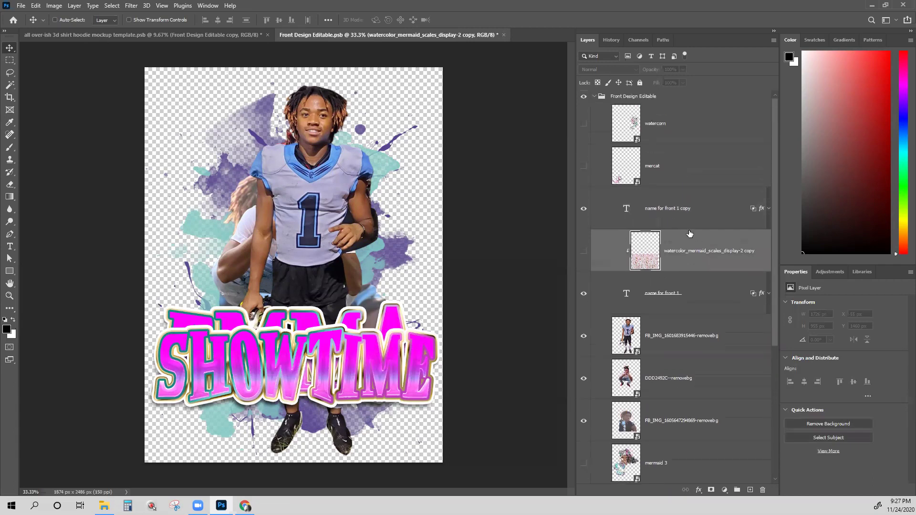
click(667, 210)
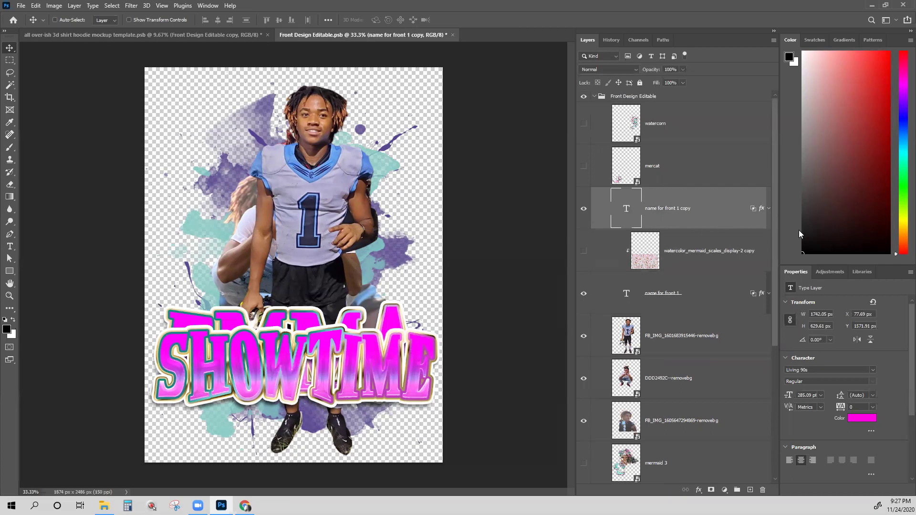
double_click(762, 209)
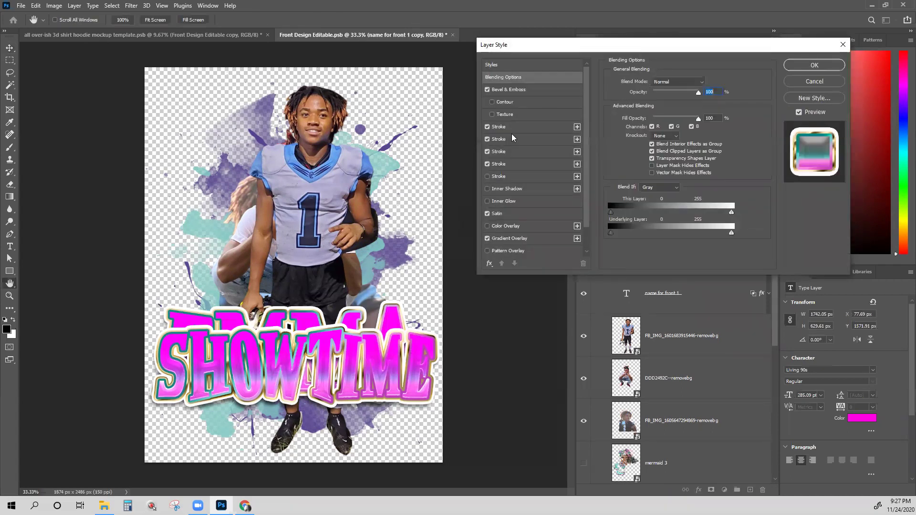
click(509, 238)
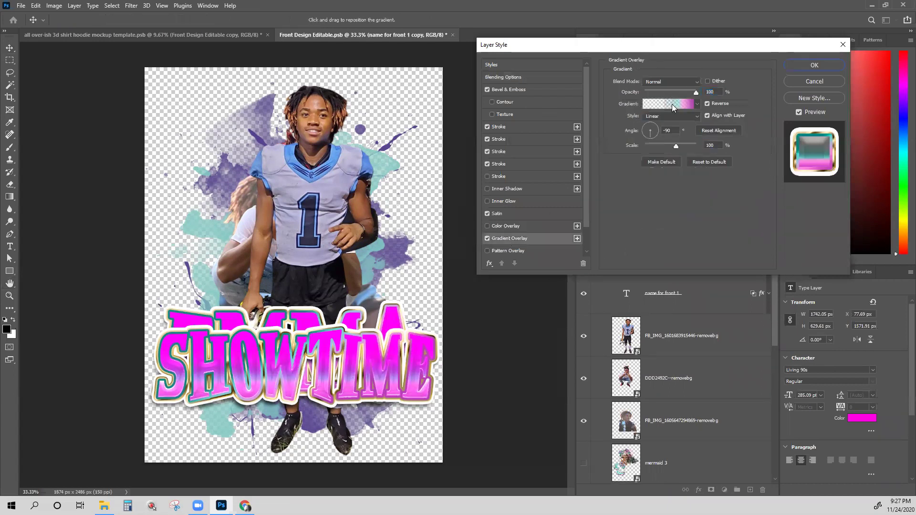
click(672, 104)
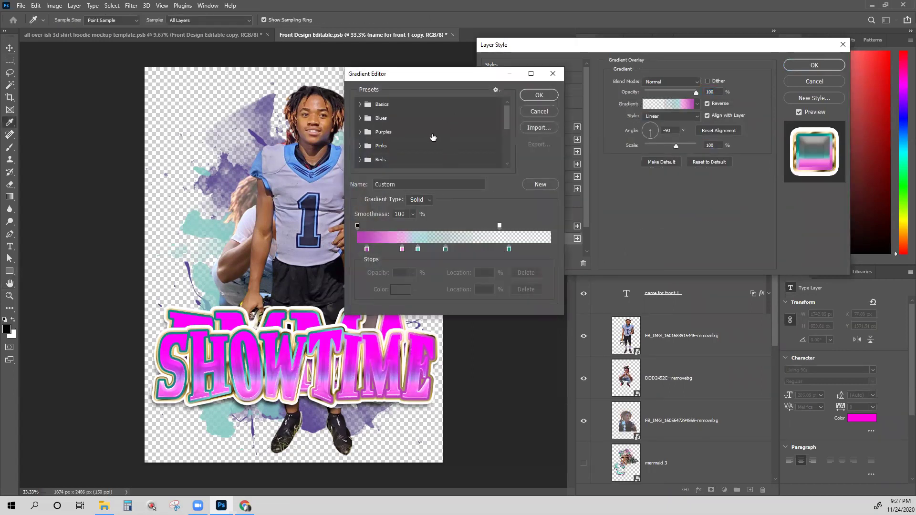
click(362, 104)
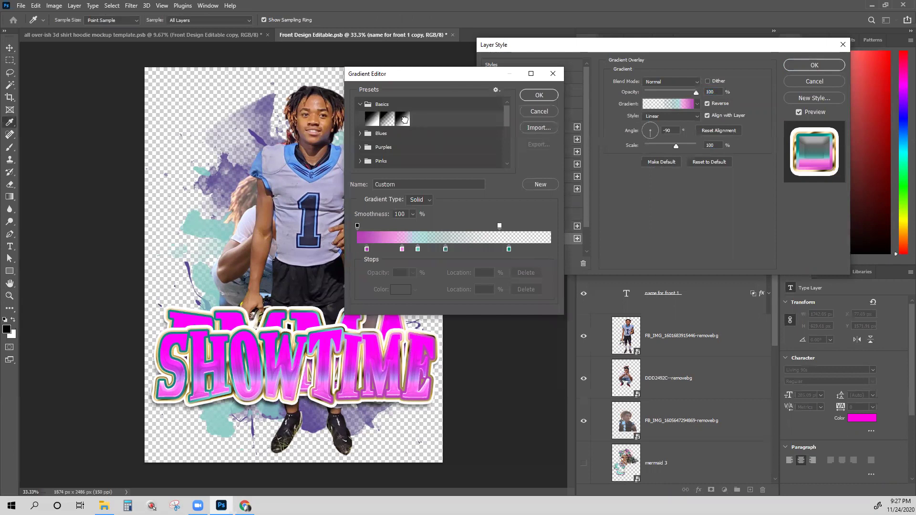
click(403, 119)
Step: Recolor the gradient's black stop with the jersey number's navy and add a blue stop near the middle, sampled from the jersey's blue trim
click(357, 249)
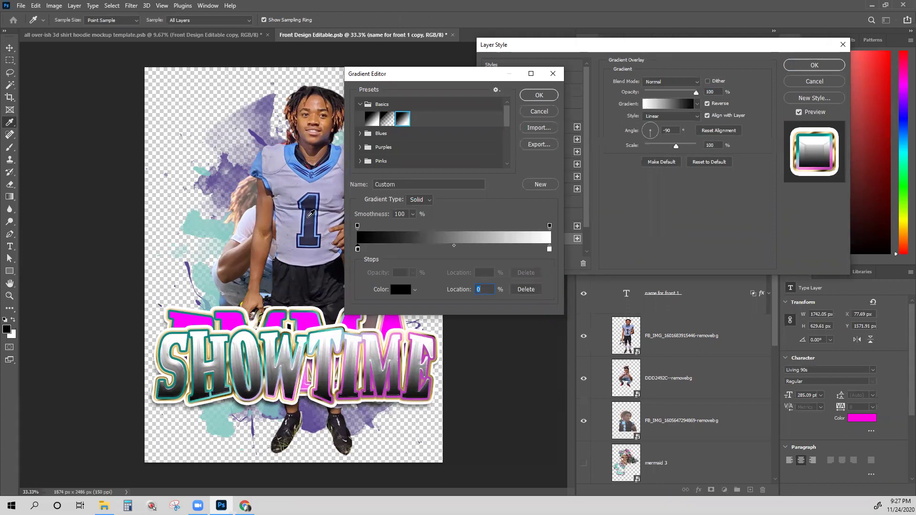
click(310, 213)
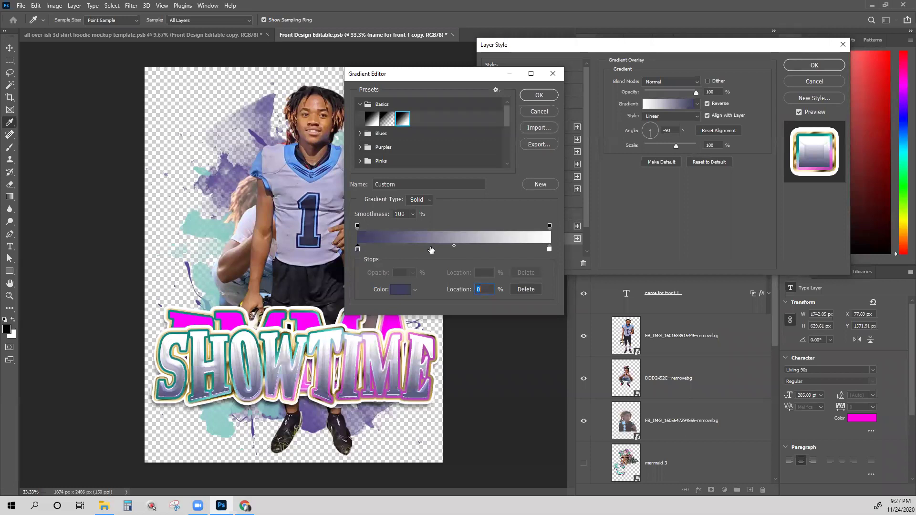
click(431, 249)
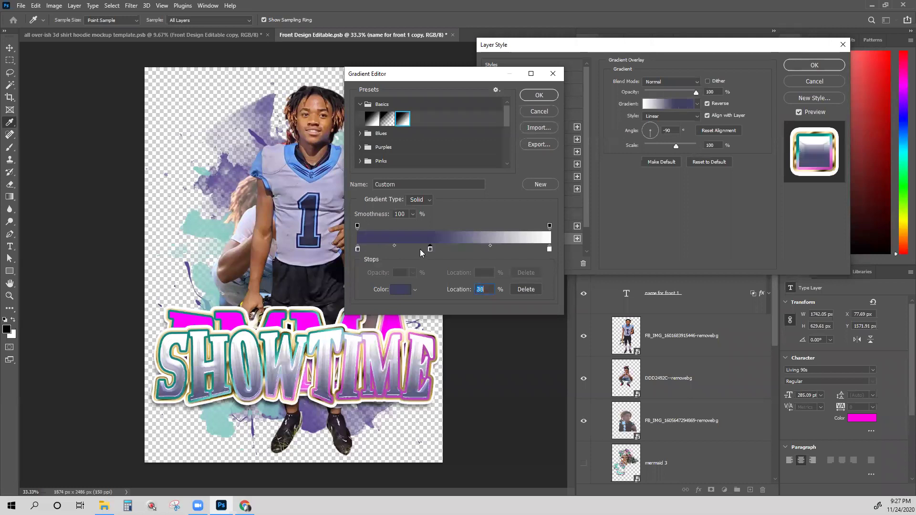
click(293, 149)
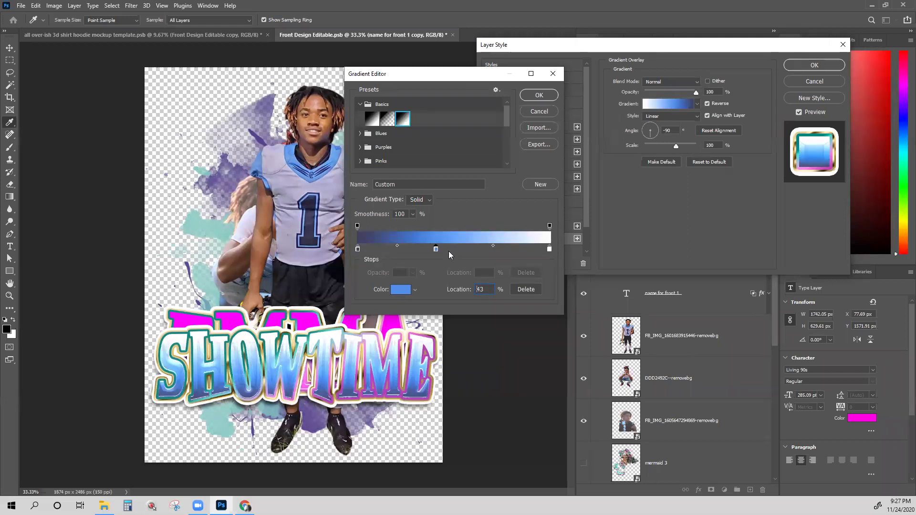
drag(436, 249, 457, 249)
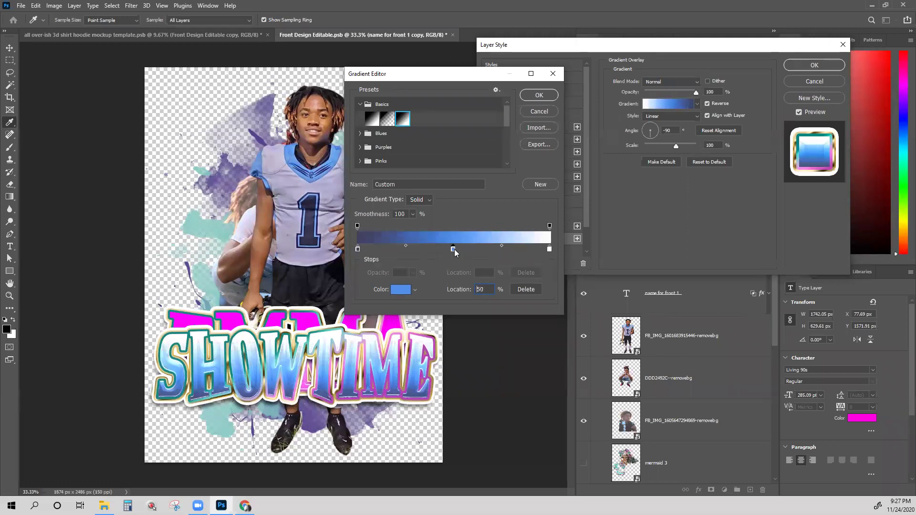
Step: Recolor the gradient's white end stop with the jersey's pale lavender gray and apply the gradient to the overlay
click(550, 250)
click(287, 178)
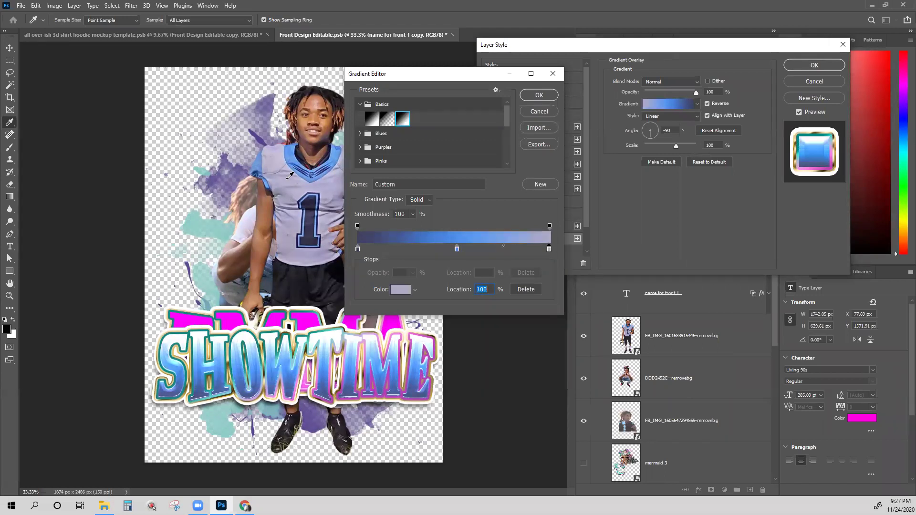
click(539, 95)
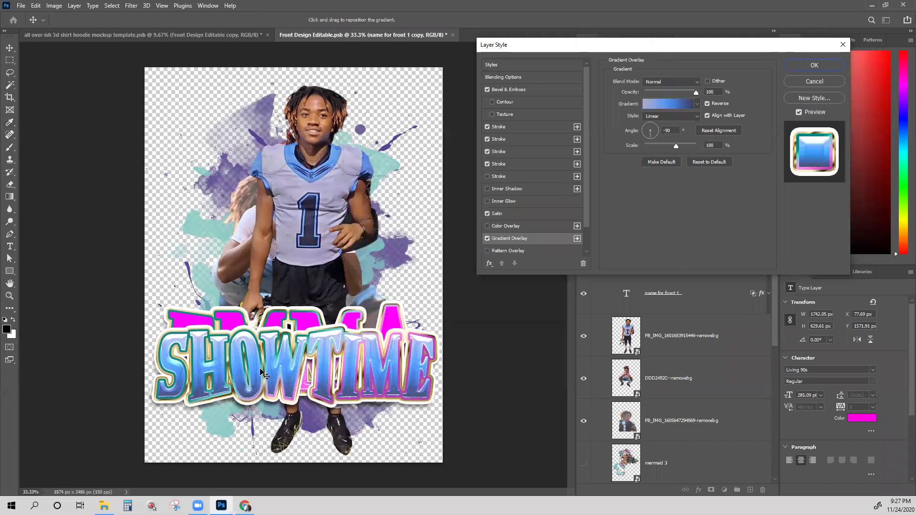
Step: Save the navy, blue and lavender gradient as a new gradient preset
click(676, 103)
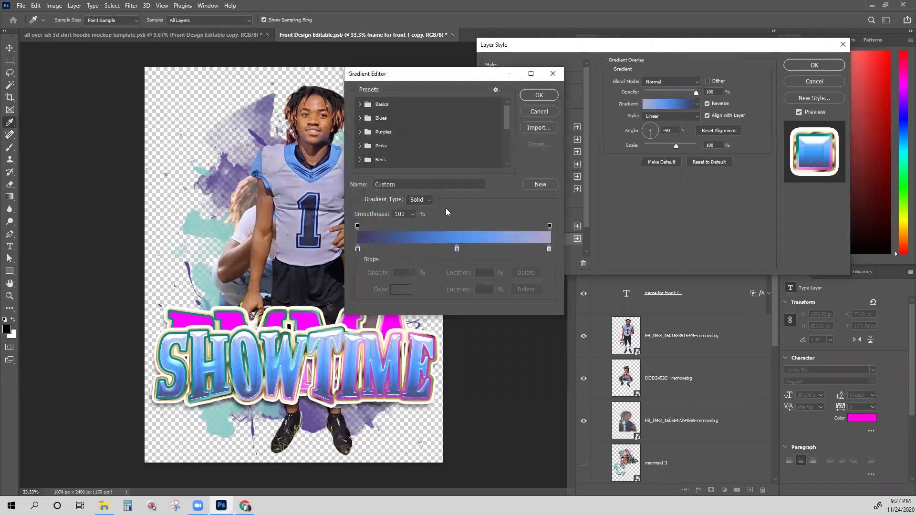
drag(506, 111, 475, 174)
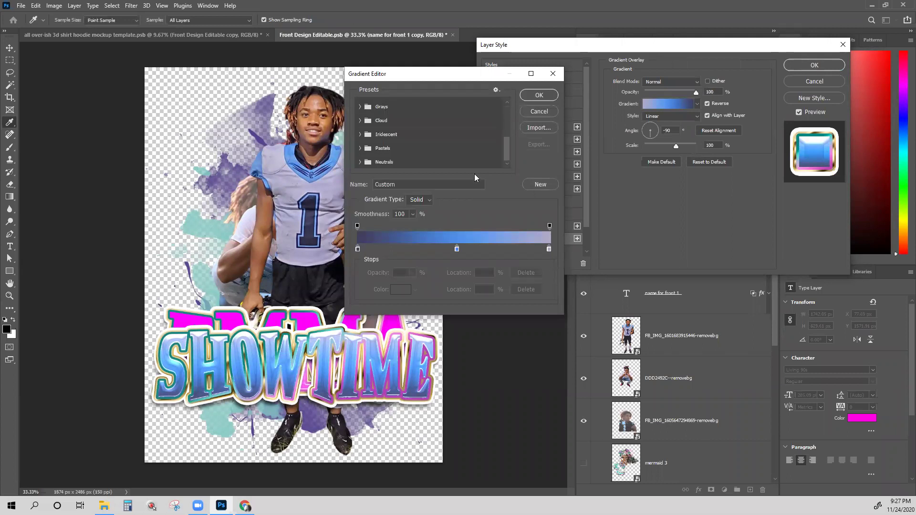
click(537, 184)
click(542, 94)
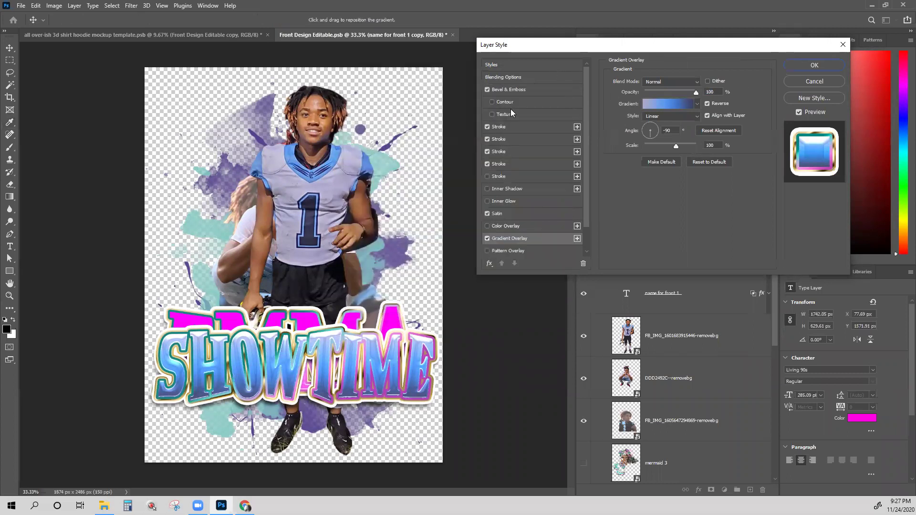
Step: Apply the saved navy, blue and lavender gradient preset to the innermost 13 px stroke of the SHOWTIME text
click(503, 127)
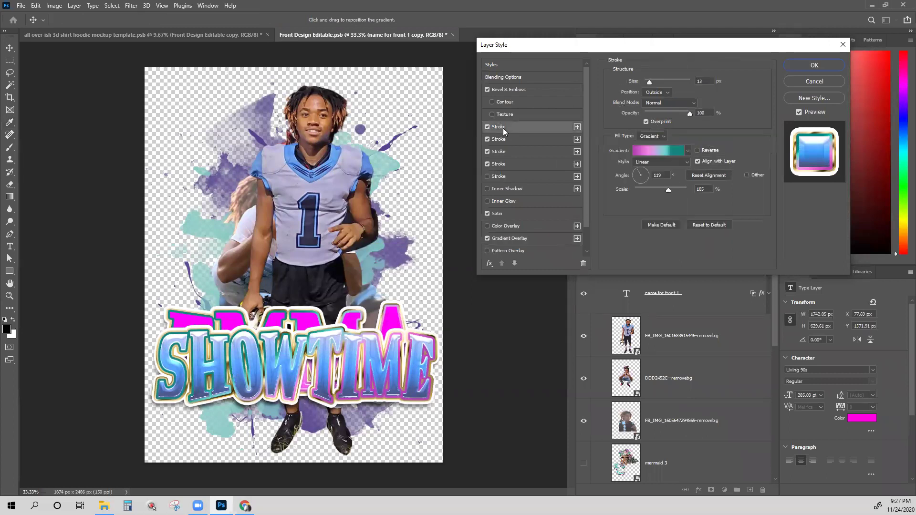
click(659, 151)
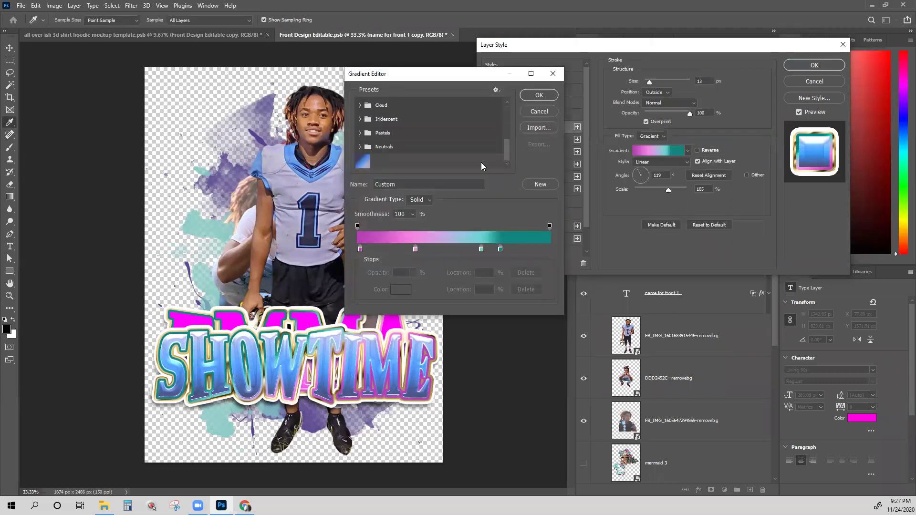
click(364, 161)
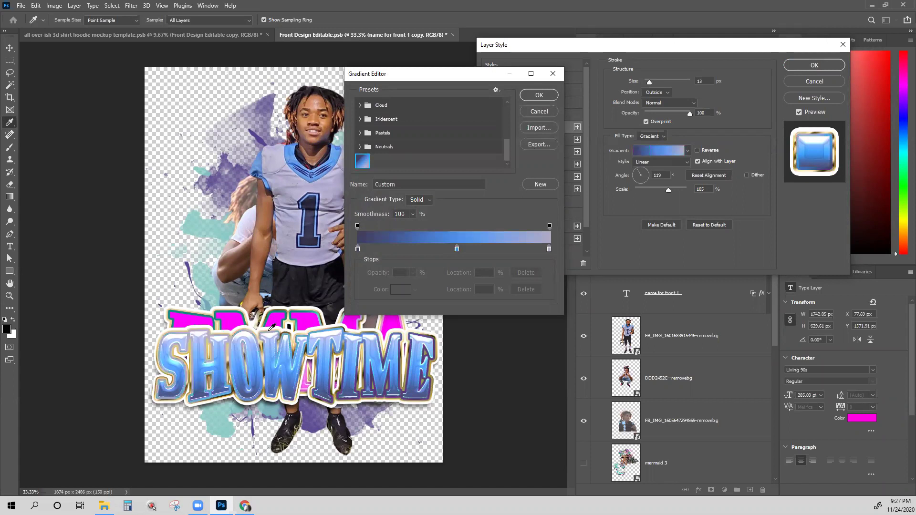
click(539, 96)
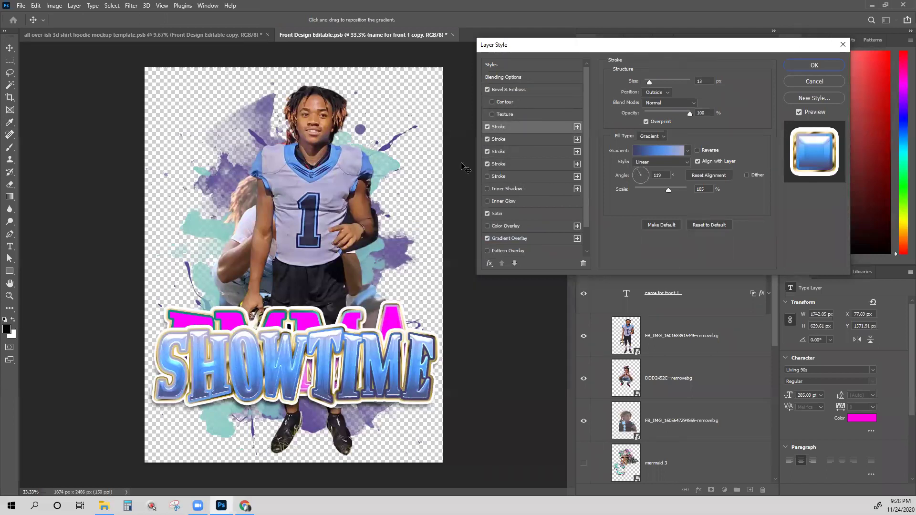
Step: Duplicate the 21 px gold gradient stroke and change the selected one to a solid gray fill, 717171
click(509, 141)
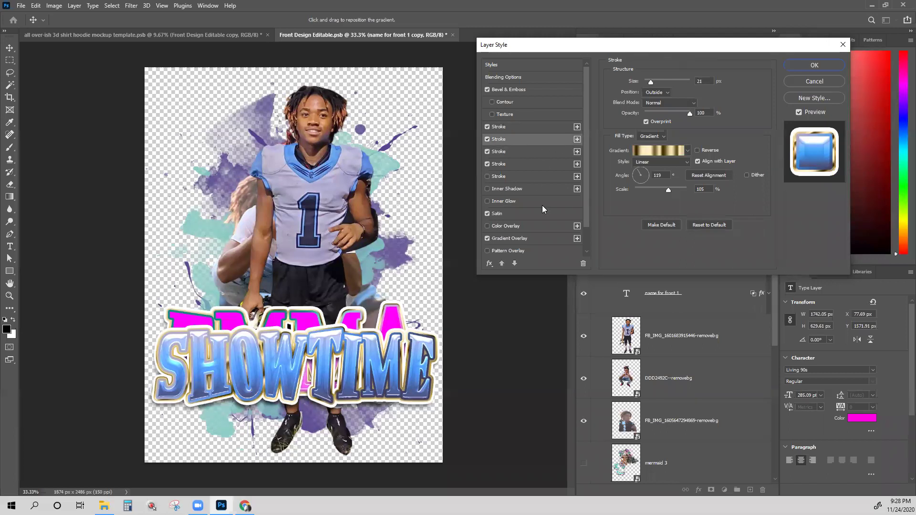
click(575, 139)
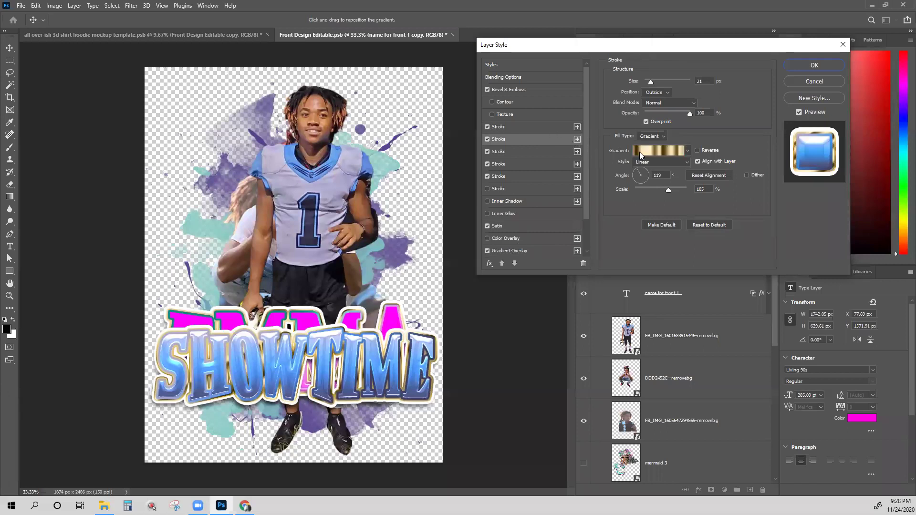
click(651, 136)
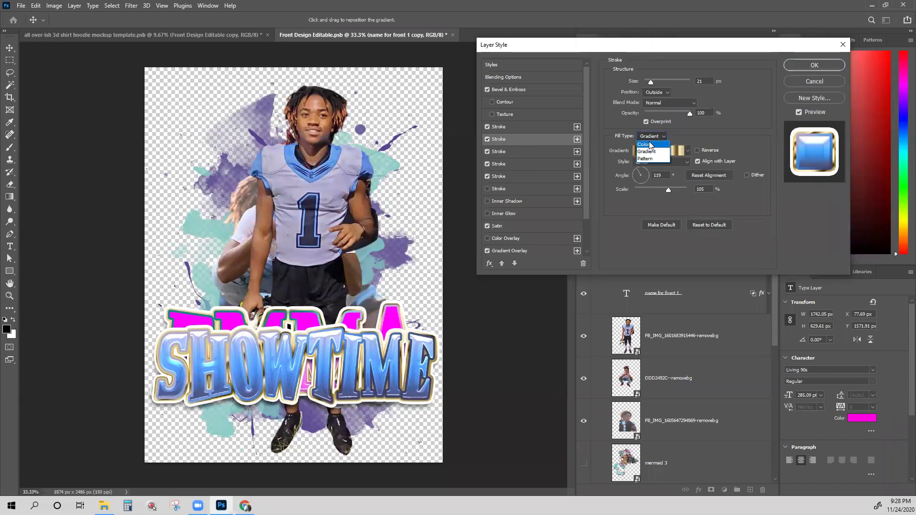
click(647, 144)
click(632, 151)
mouse_move(348, 133)
mouse_down()
mouse_move(319, 187)
mouse_move(332, 182)
mouse_up()
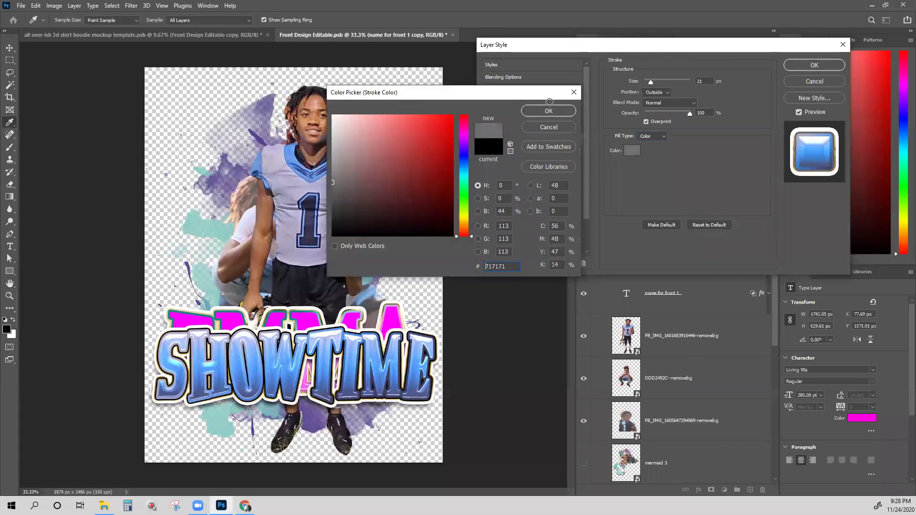
click(549, 109)
Step: Try the Color blend mode on the gray 21 px stroke, and settle on Hue
click(662, 103)
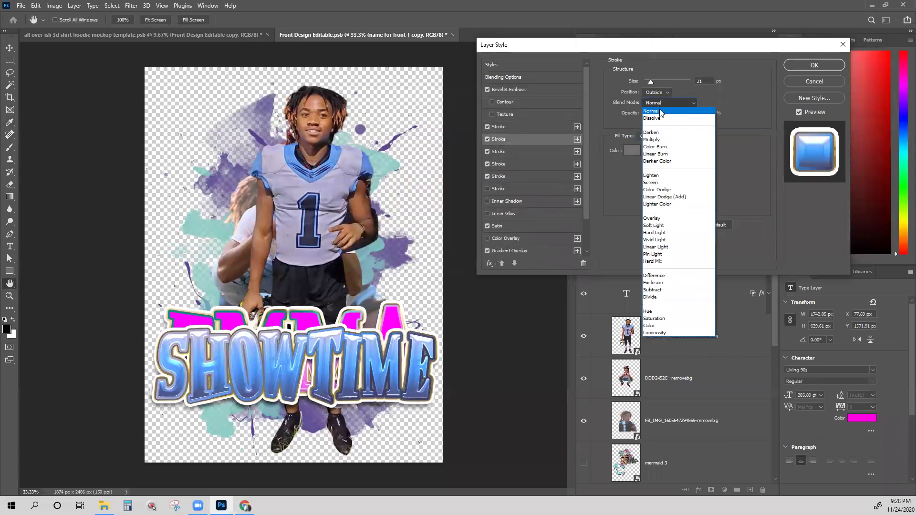
click(664, 325)
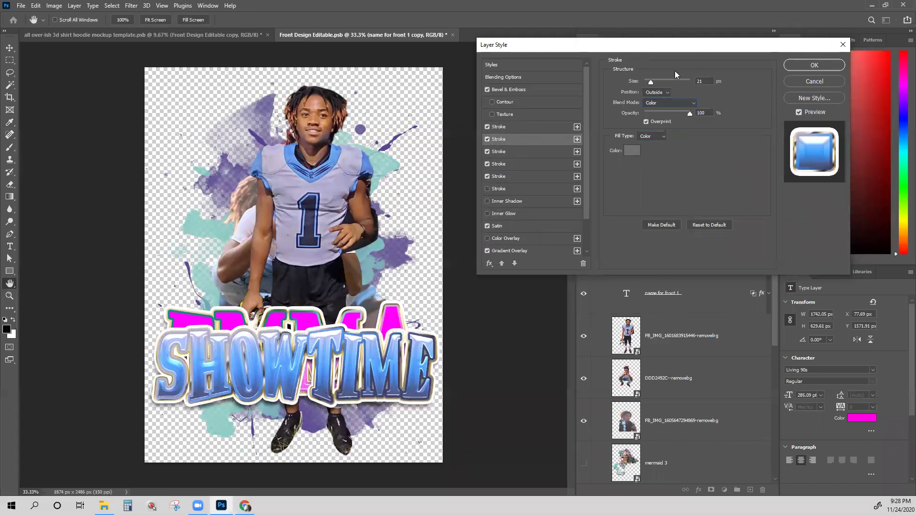
click(665, 103)
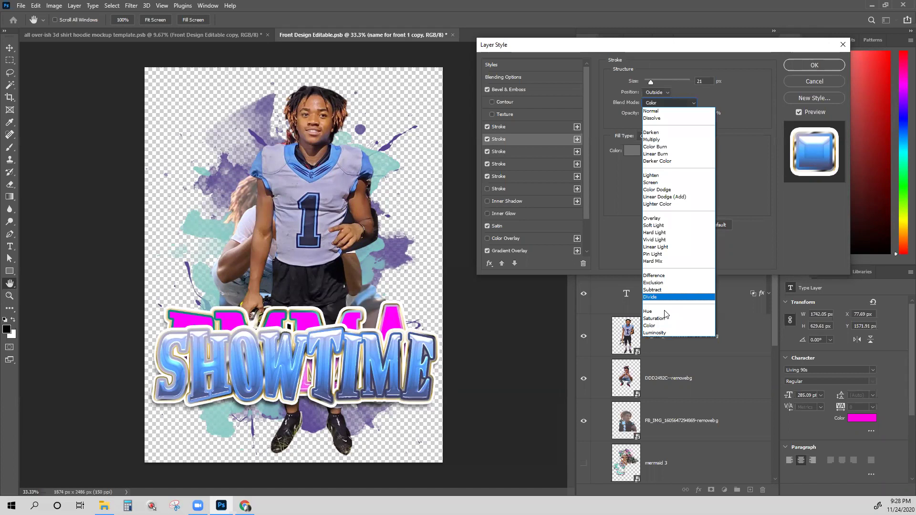
click(666, 314)
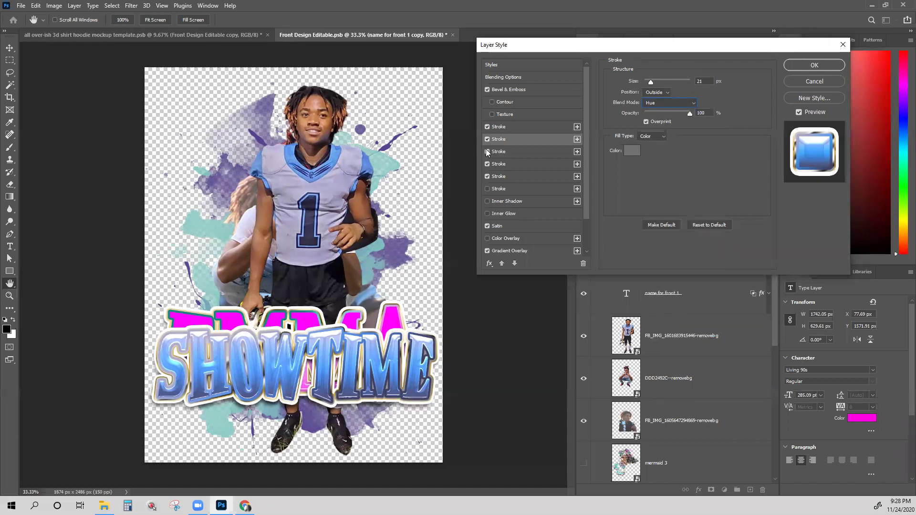
Step: Duplicate the 27 px gold gradient stroke and change the selected one to a solid dark gray fill, 6c6a6a
click(509, 152)
click(513, 165)
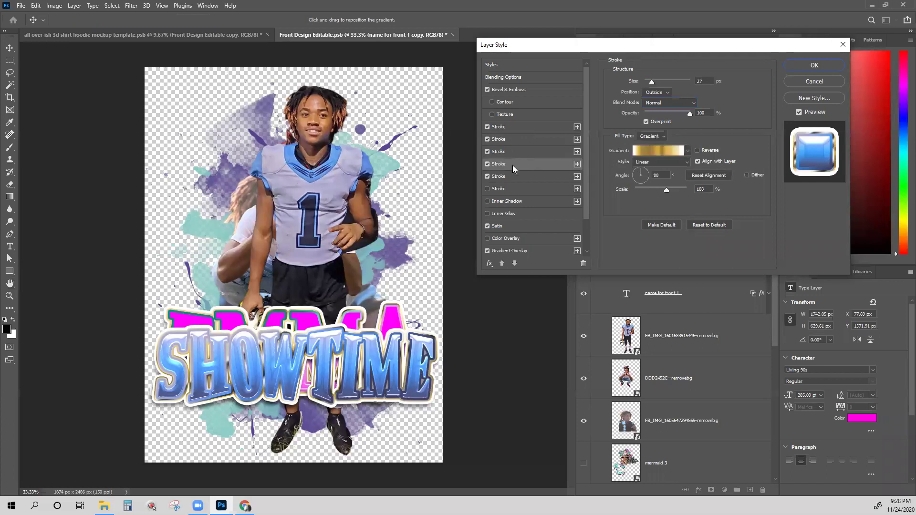
click(577, 164)
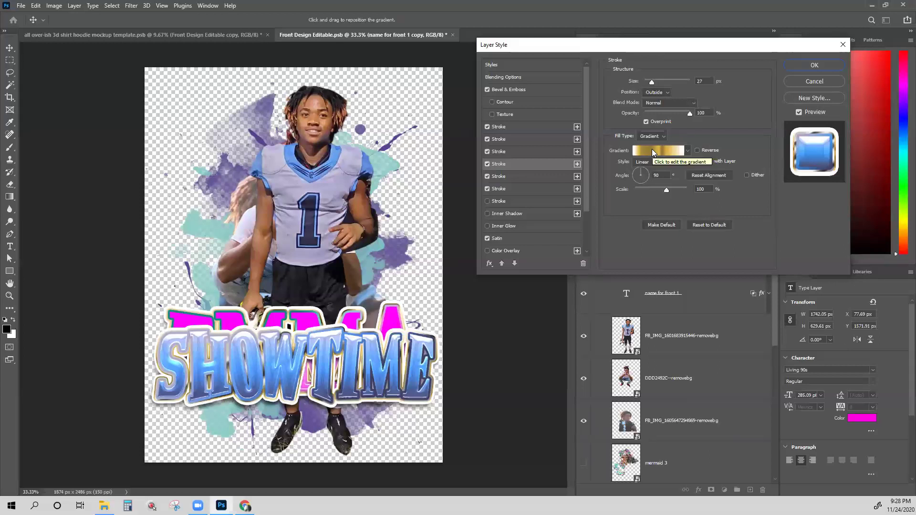
click(651, 137)
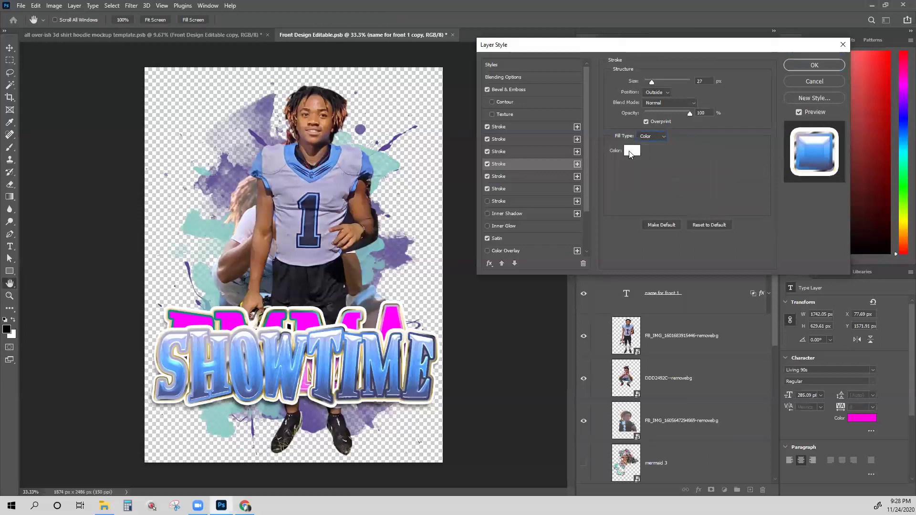
click(633, 150)
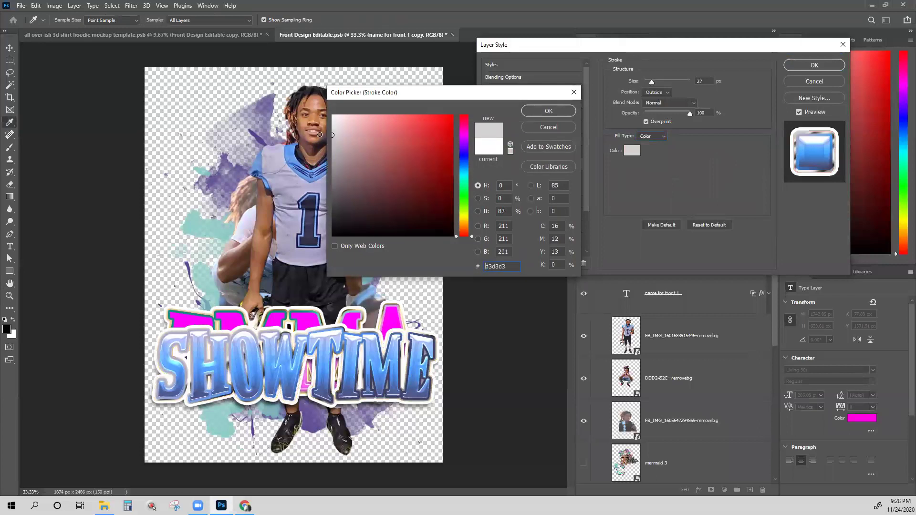
click(333, 190)
mouse_move(332, 191)
mouse_down()
mouse_move(334, 201)
mouse_move(334, 185)
mouse_up()
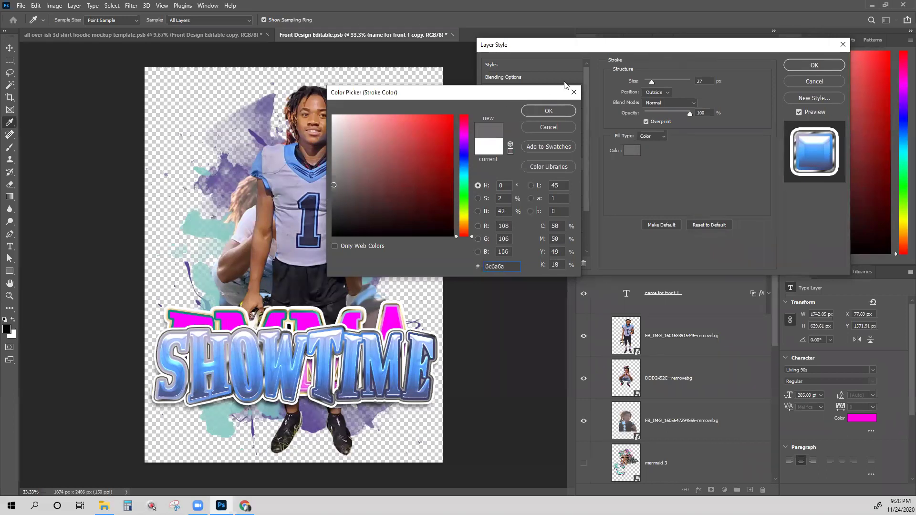
key(Return)
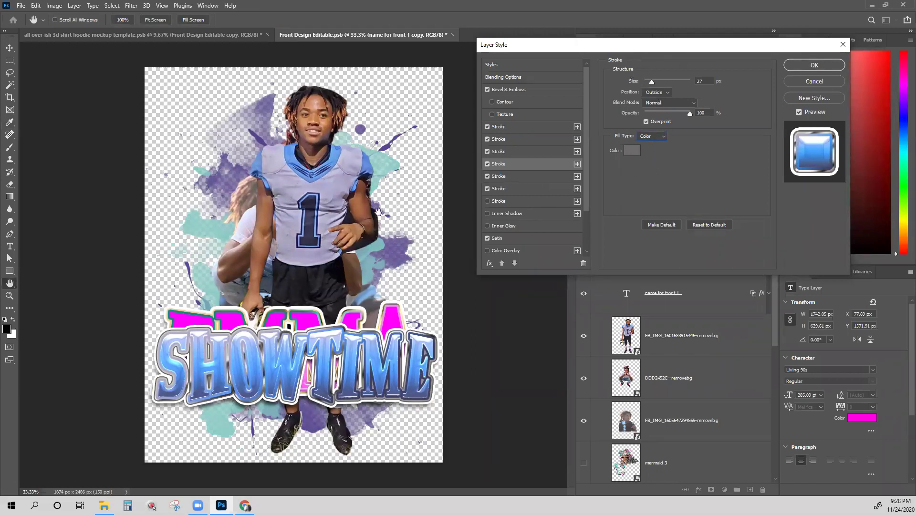
Step: Apply the edited layer effects and copy the layer style of the name for front 1 copy layer
click(805, 64)
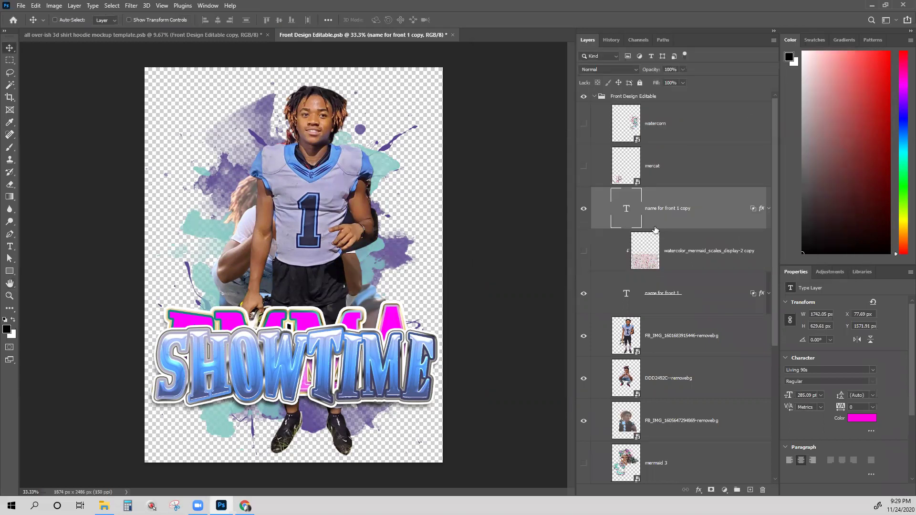
right_click(733, 205)
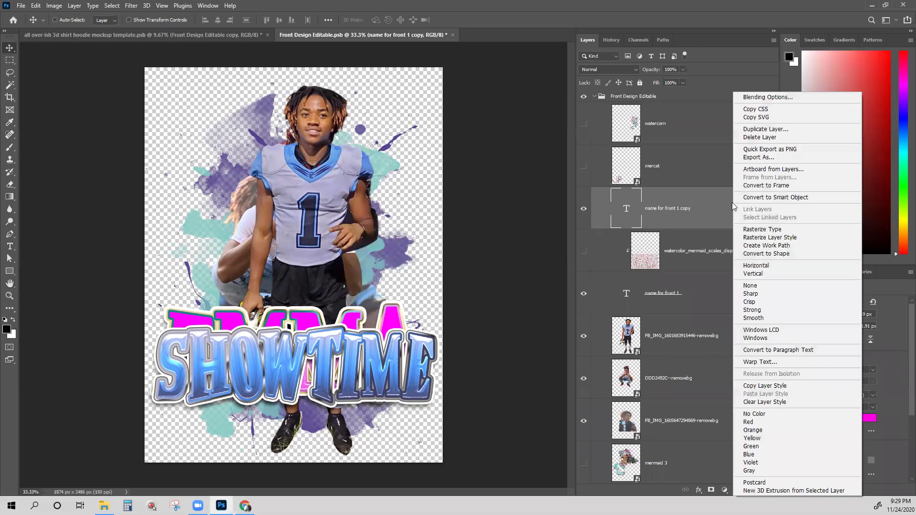
click(756, 387)
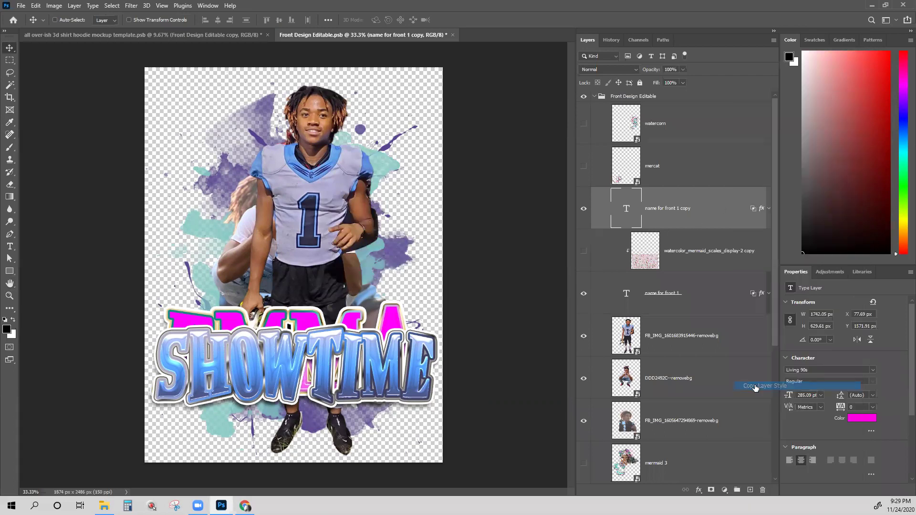
Step: Open the name for back smart object from the hoodie template and paste the copied layer style onto its Creative text
click(200, 33)
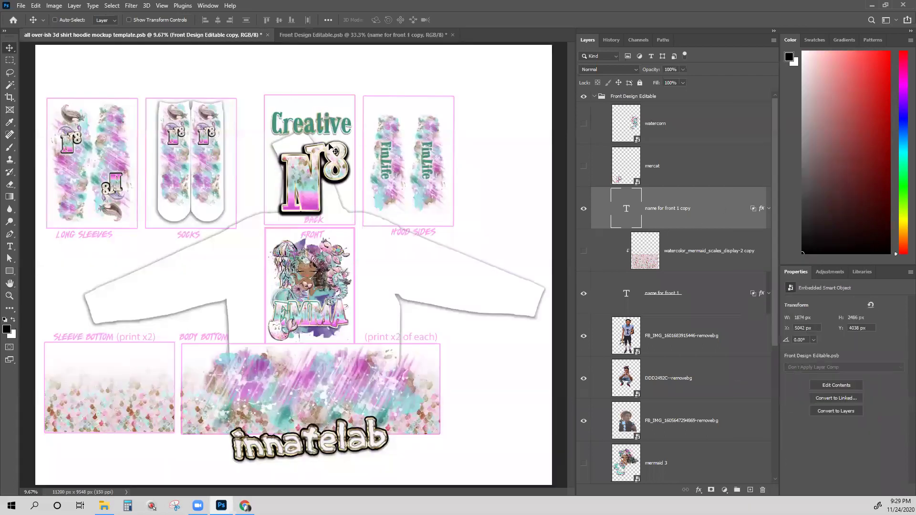
right_click(307, 129)
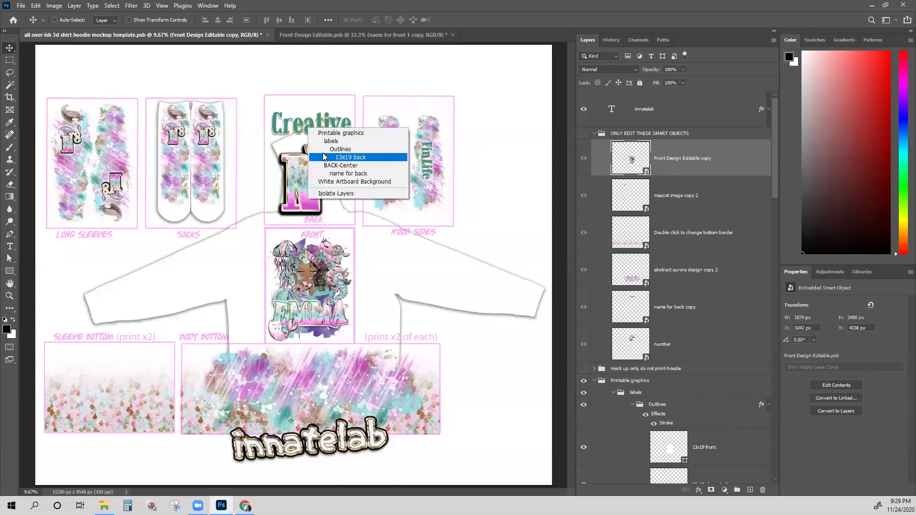
right_click(296, 131)
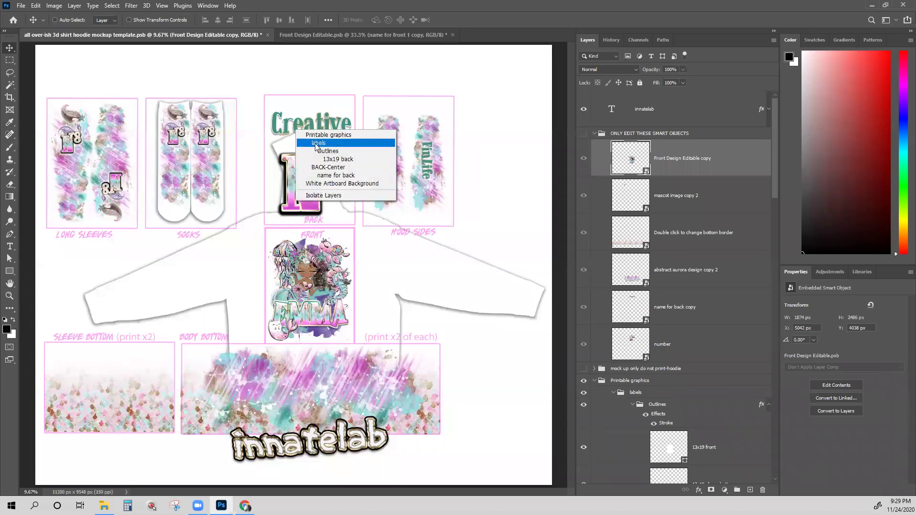
click(336, 176)
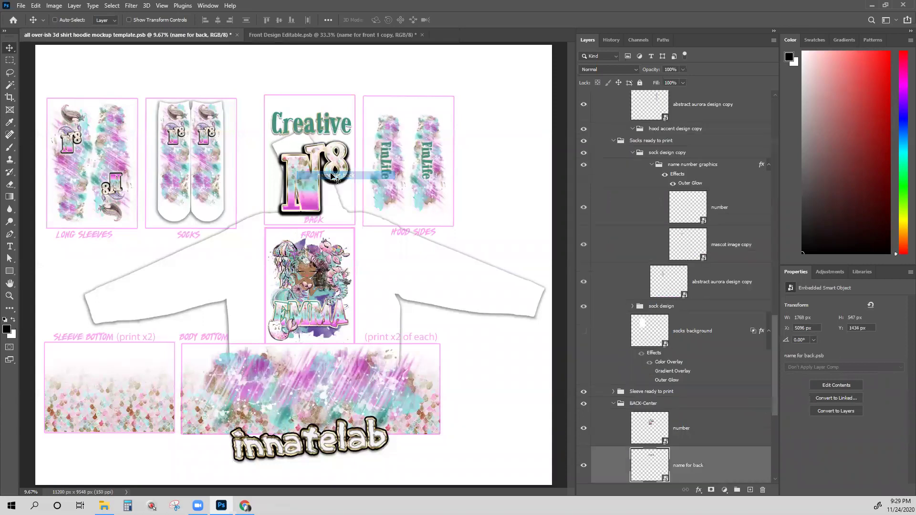
right_click(688, 471)
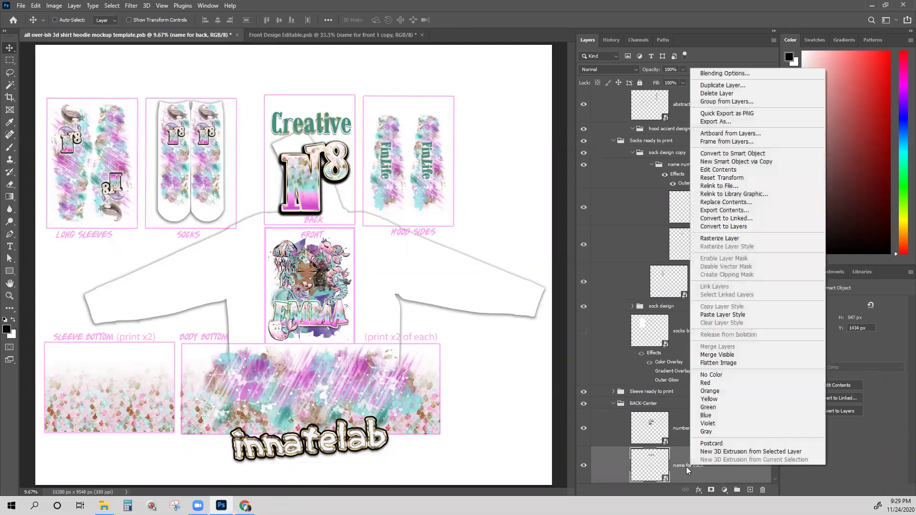
click(650, 455)
double_click(650, 455)
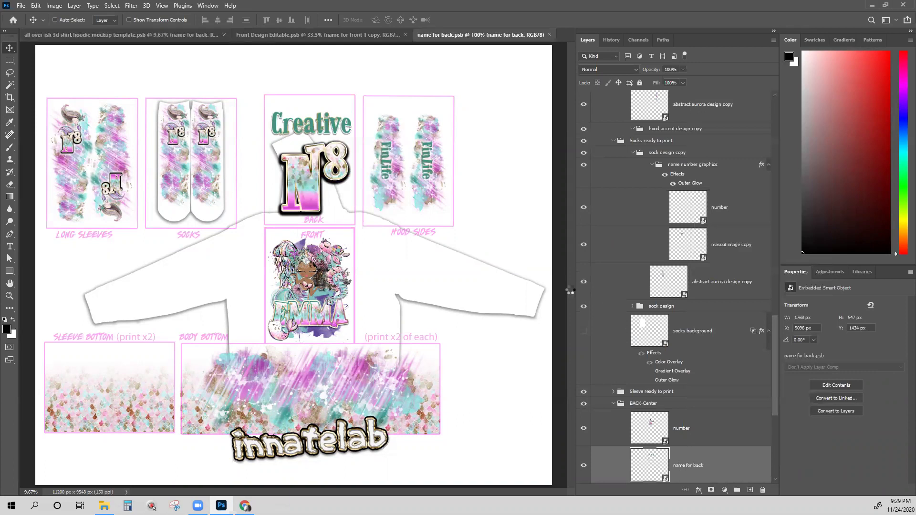
right_click(673, 98)
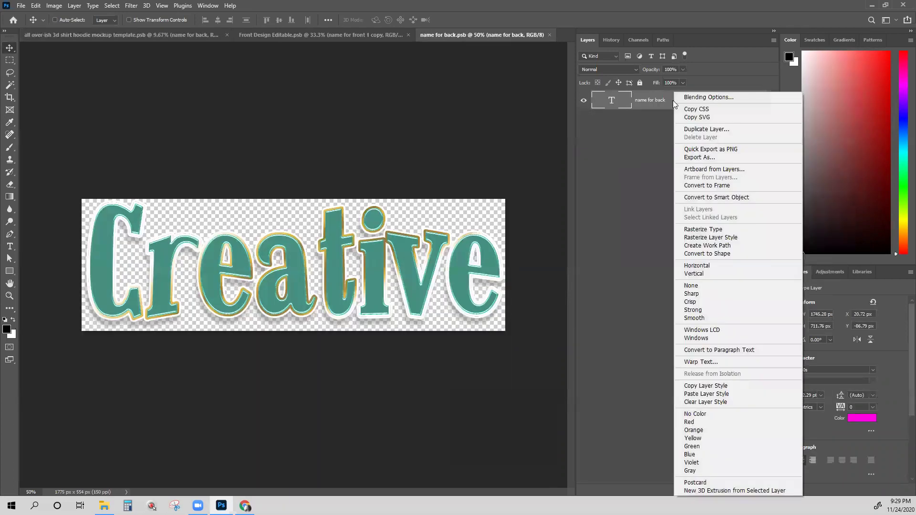
click(720, 395)
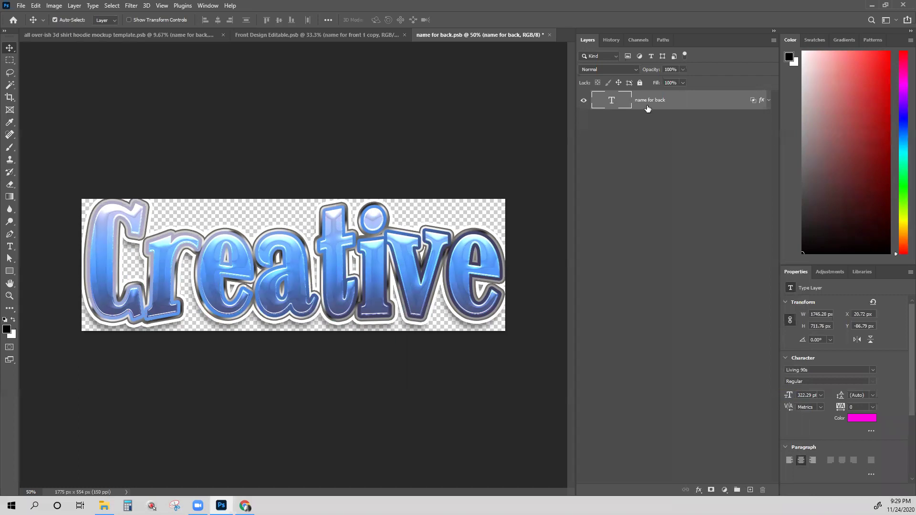
Step: Scale the Creative text down to about 1677 by 554 px to fit the canvas, and save and close the smart object
key(ctrl+t)
drag(87, 179, 94, 195)
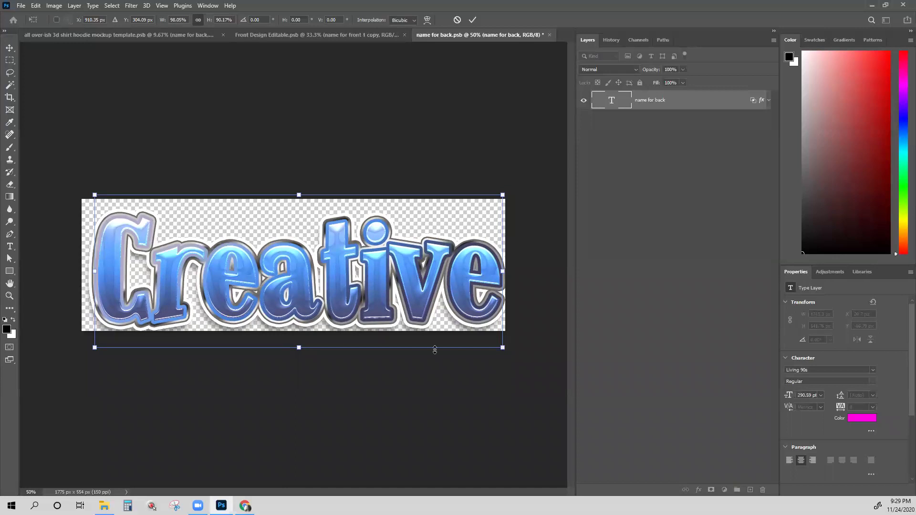
drag(503, 348, 494, 337)
drag(294, 337, 295, 336)
drag(296, 194, 295, 199)
key(Return)
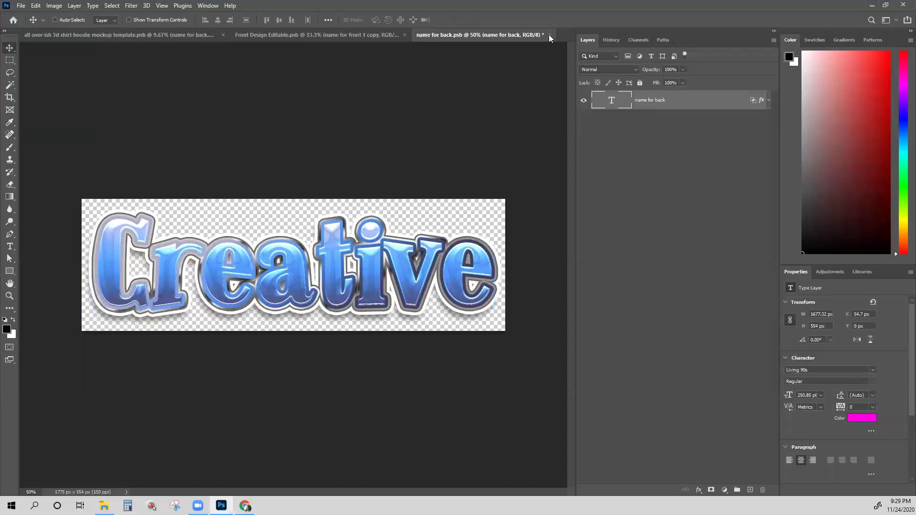
click(549, 35)
click(413, 188)
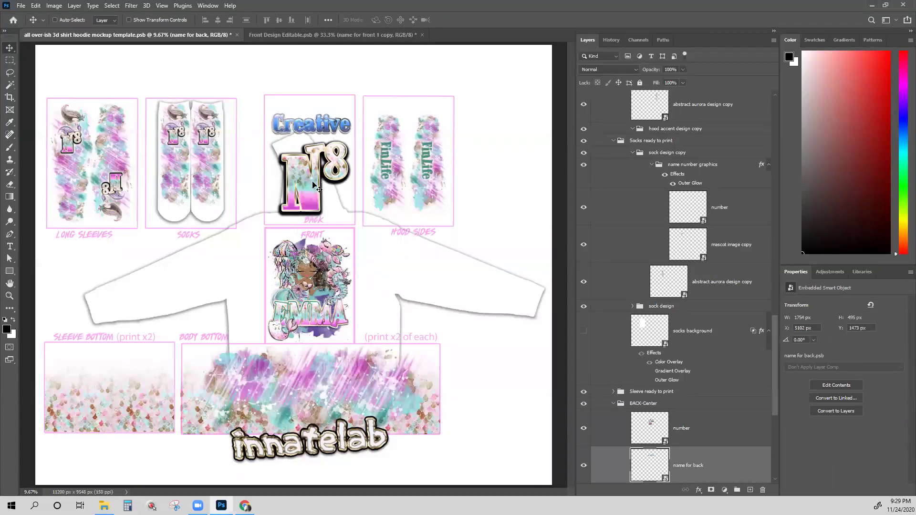
Step: Open the back design's number smart object (N8) from the BACK-Center group for editing
right_click(314, 186)
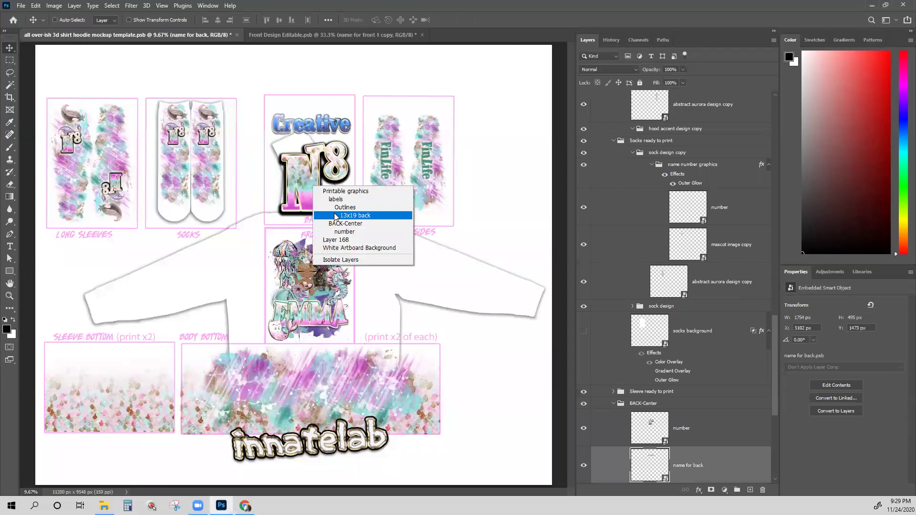
click(344, 232)
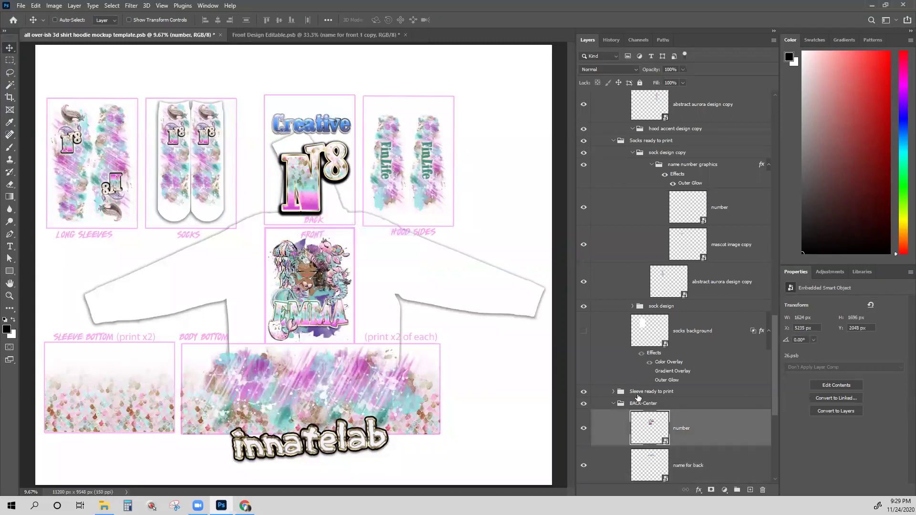
double_click(652, 428)
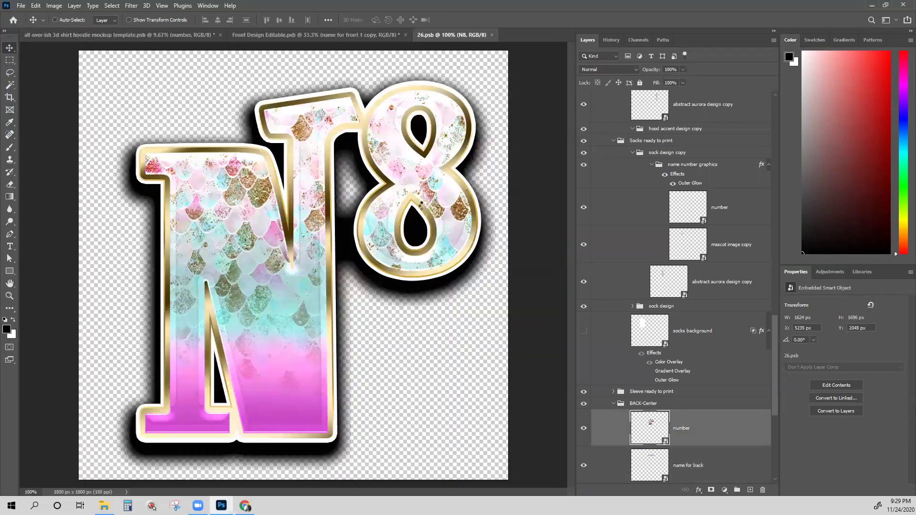
Step: Paste the copied layer style onto the N8 text, hide the clipped mermaid scales layer, and save and close the smart object
right_click(704, 165)
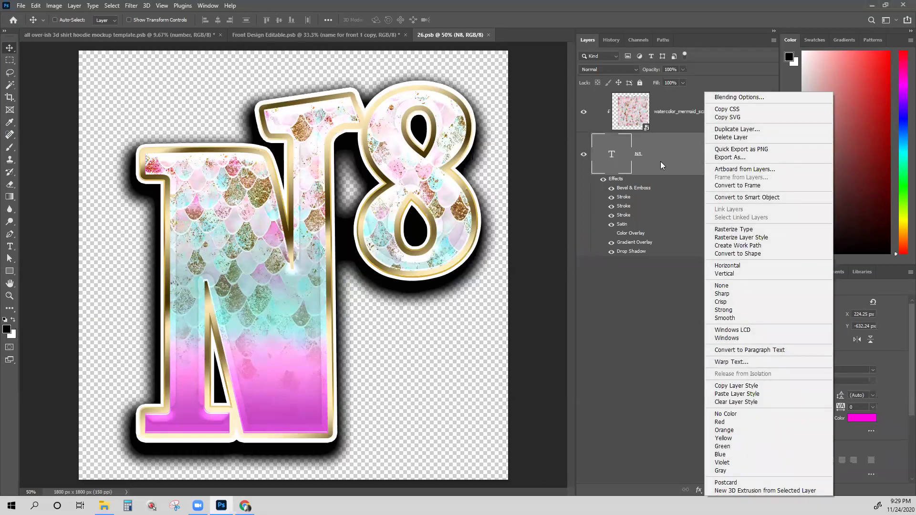
click(737, 393)
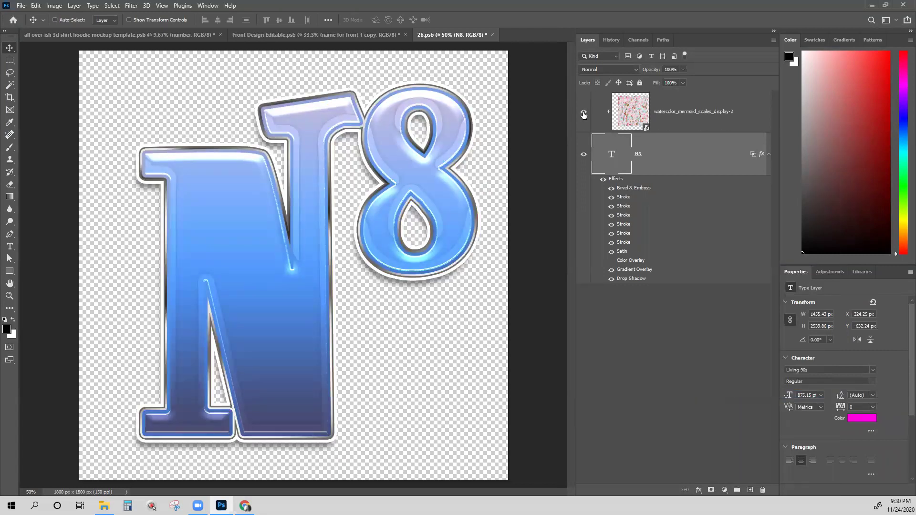
click(583, 114)
click(493, 35)
click(415, 186)
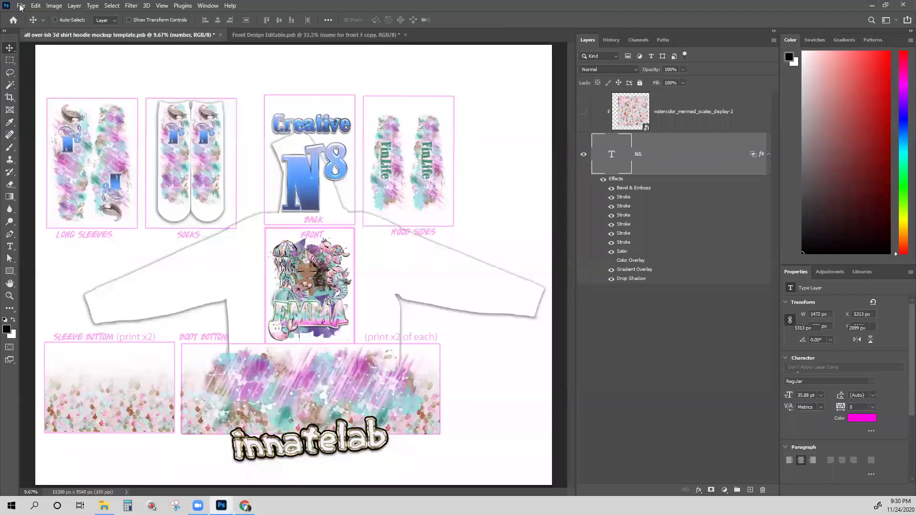
Step: Save the hoodie template as a new PSB file named all over-ish 3d shirt hoodie mockup template-football
click(21, 5)
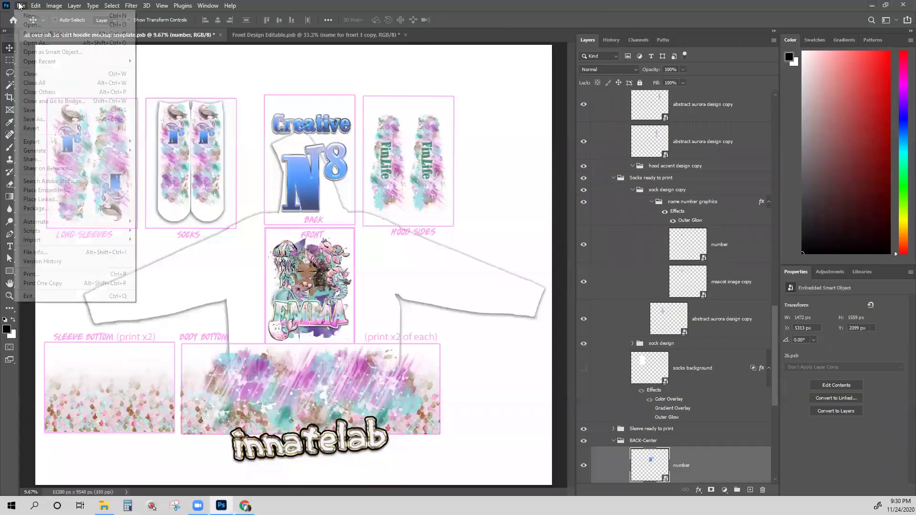
click(48, 122)
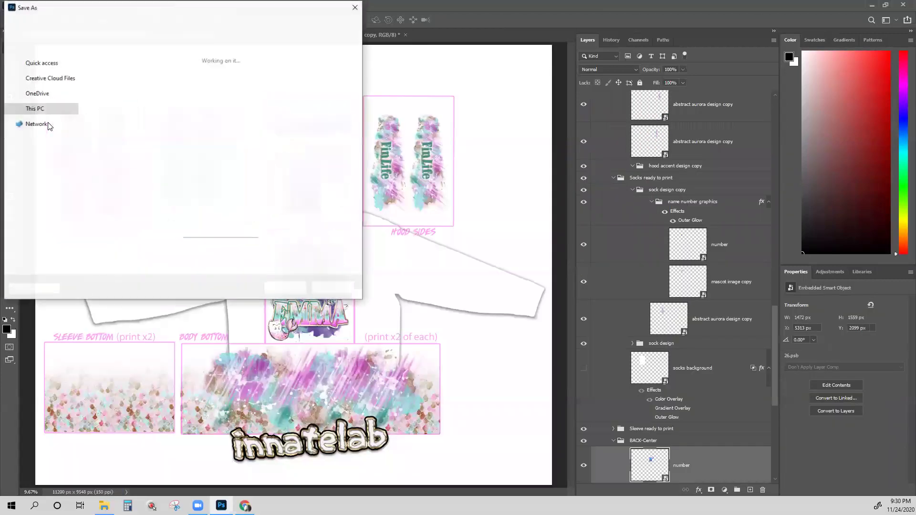
click(102, 180)
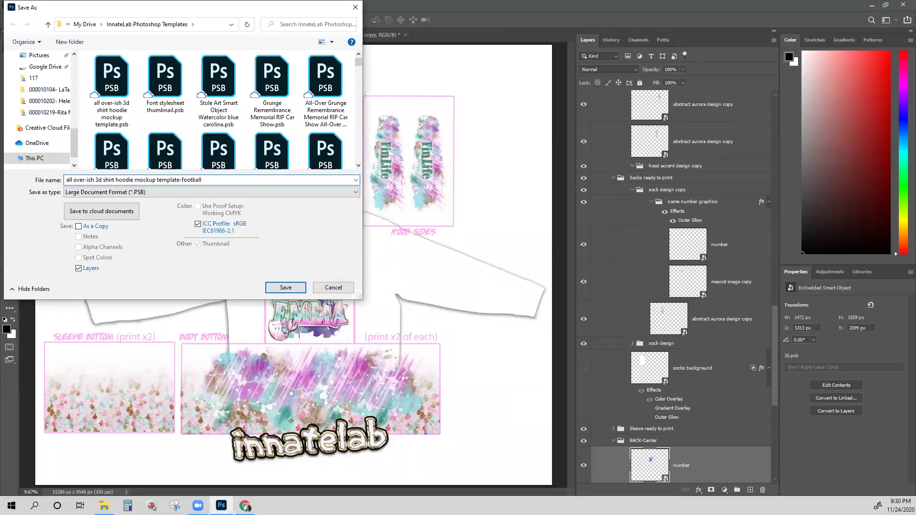
key(Return)
click(559, 143)
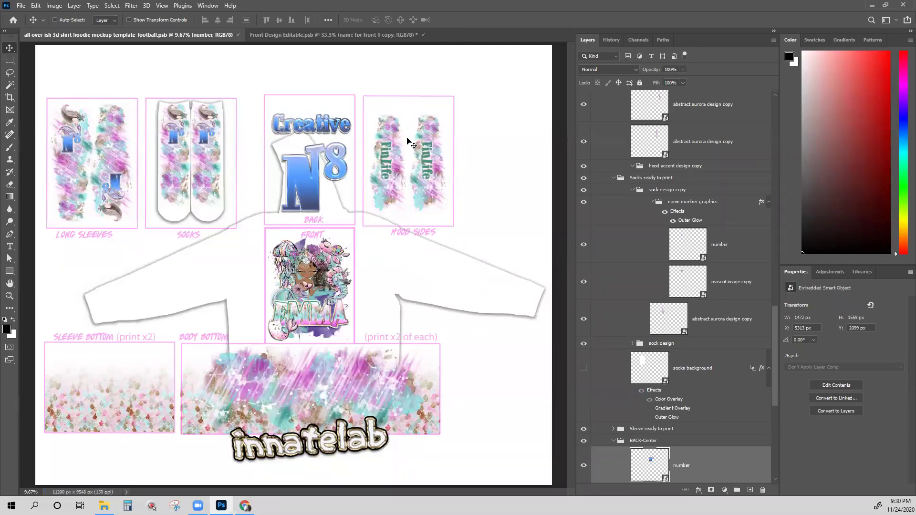
Step: Switch to the Front Design Editable document and hide the old name for front 1 text behind SHOWTIME
click(340, 34)
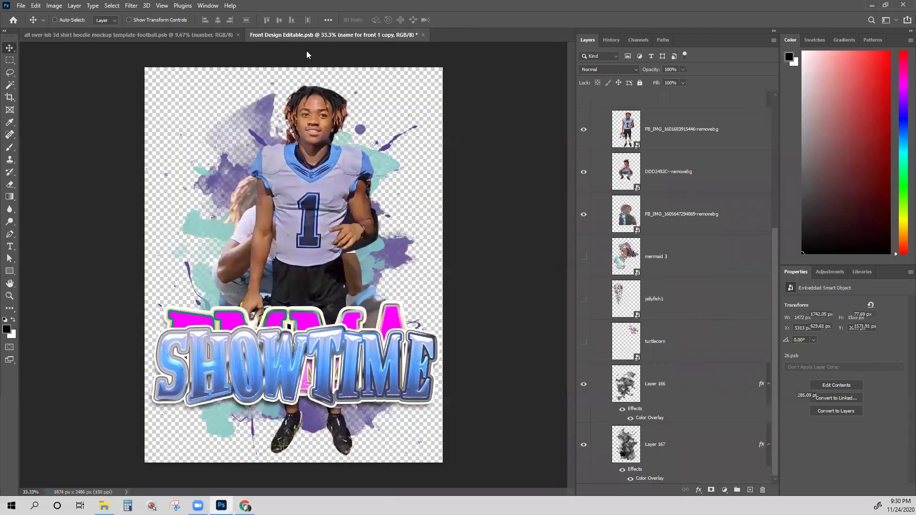
right_click(306, 322)
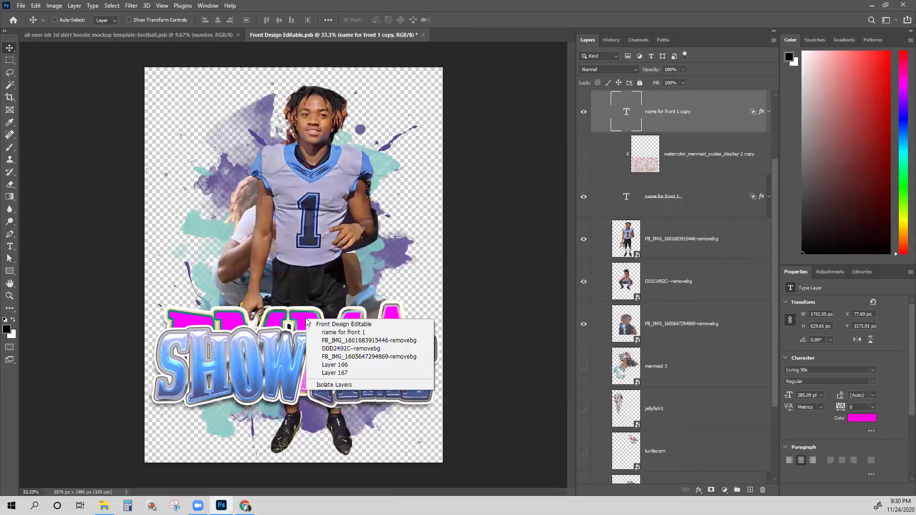
click(342, 333)
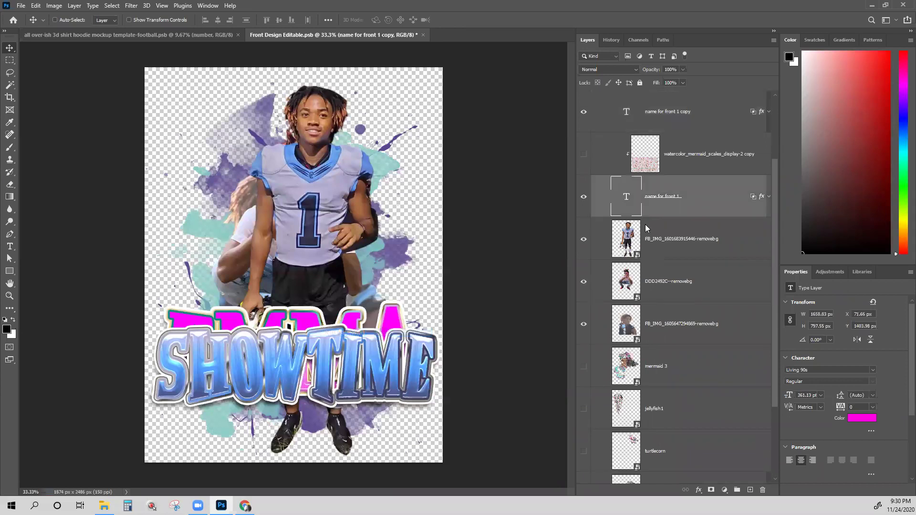
click(585, 198)
drag(582, 156, 584, 197)
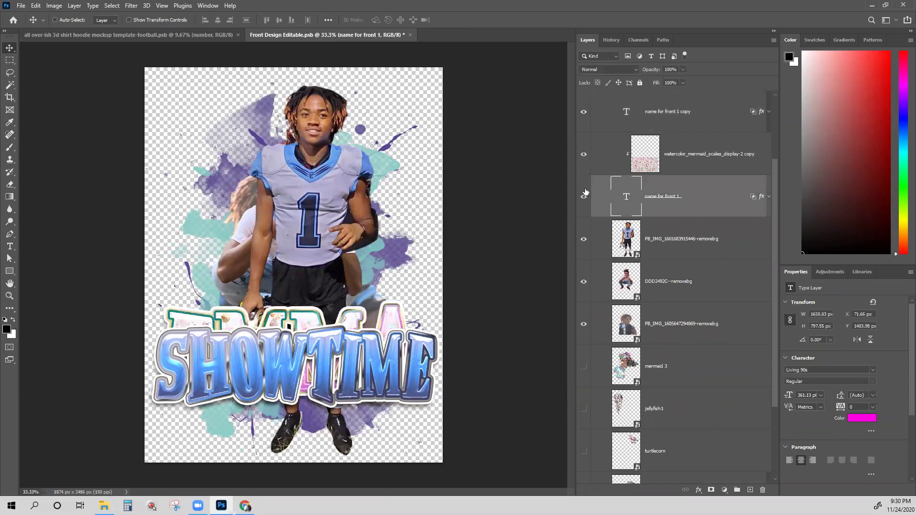
click(584, 199)
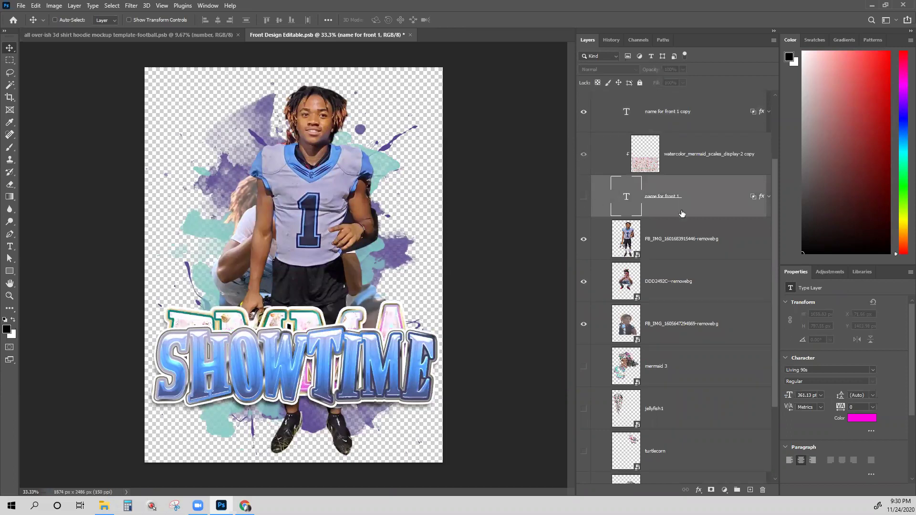
Step: Scale the standing player photo down to about 75.67% and move it to the left side of the front design
click(684, 250)
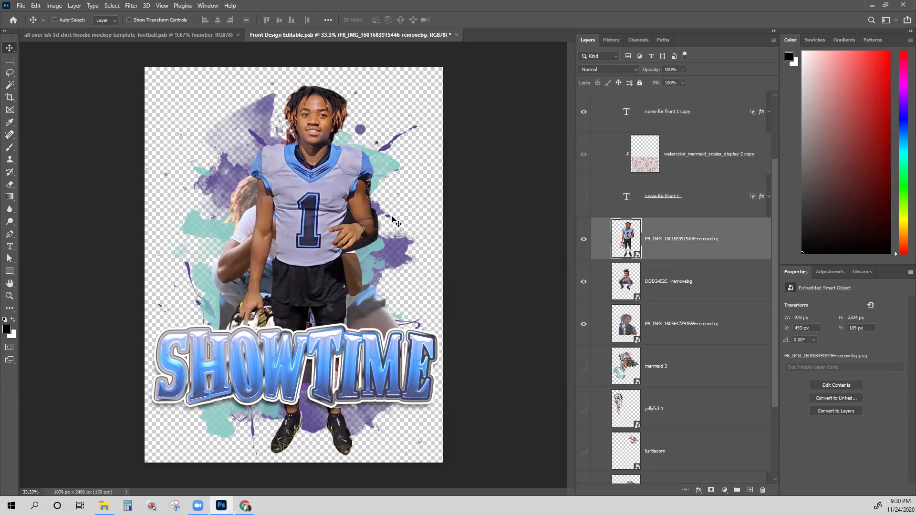
key(ctrl+t)
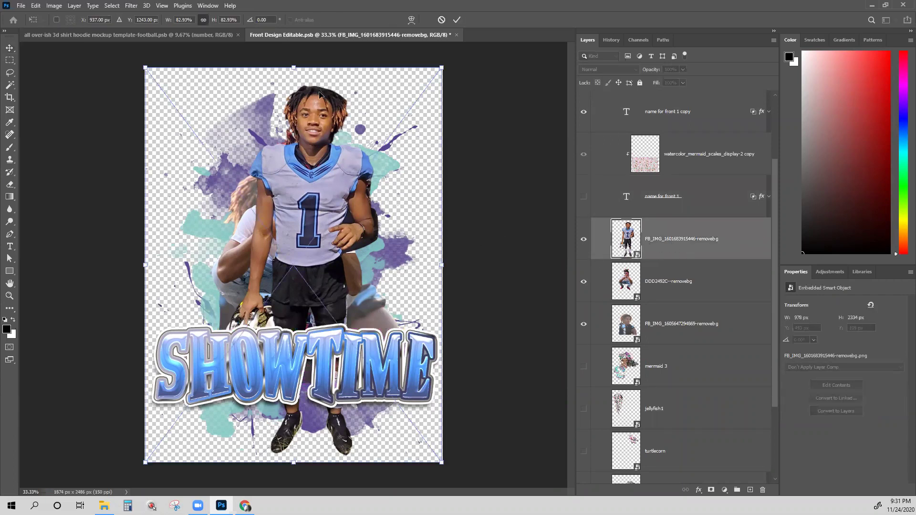
drag(437, 72, 412, 106)
drag(215, 200, 269, 231)
key(Return)
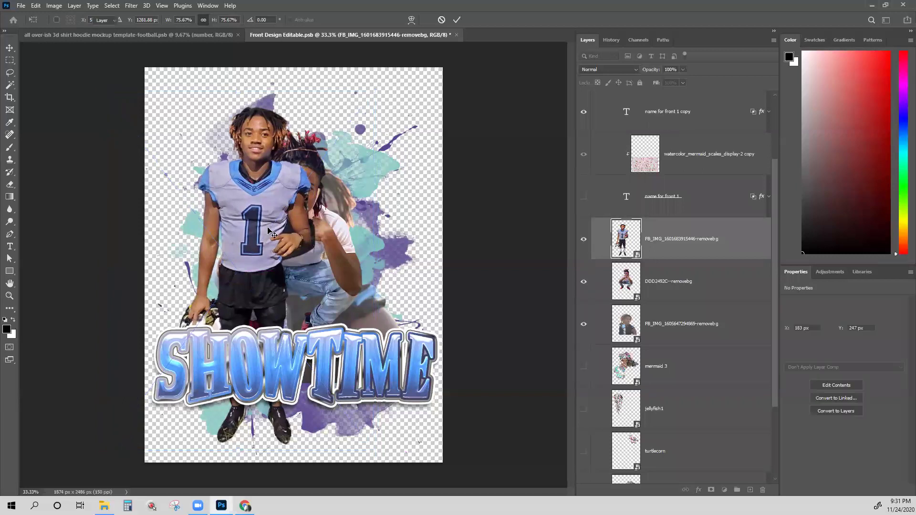
Step: Move the crouching player photo to the right of the standing player, just above the SHOWTIME text
click(691, 293)
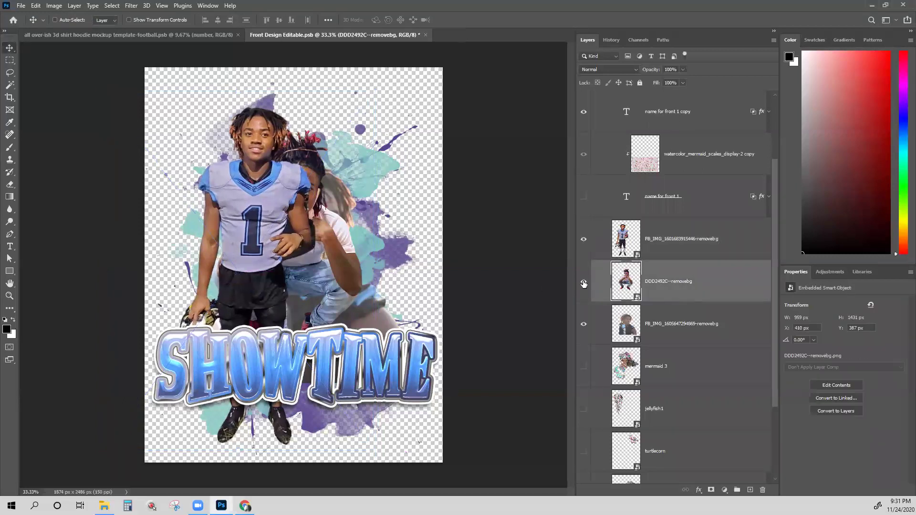
click(584, 283)
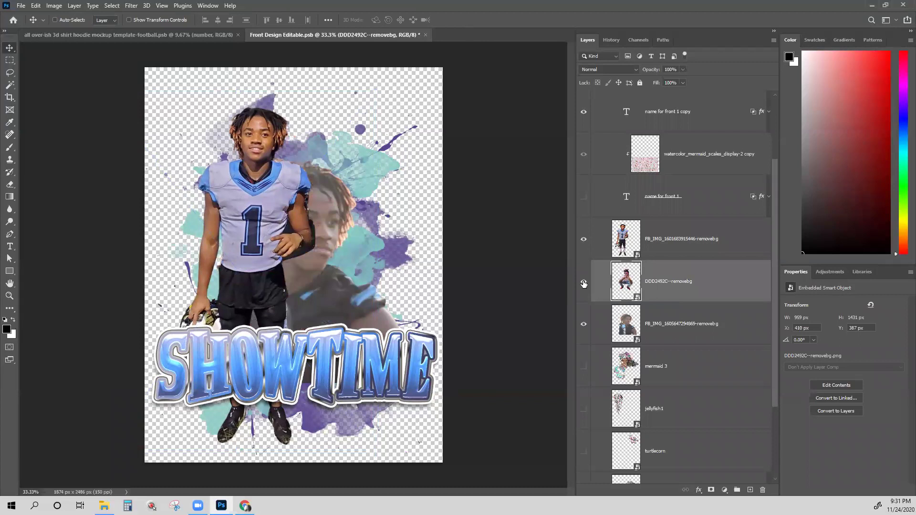
click(584, 284)
drag(336, 280, 410, 290)
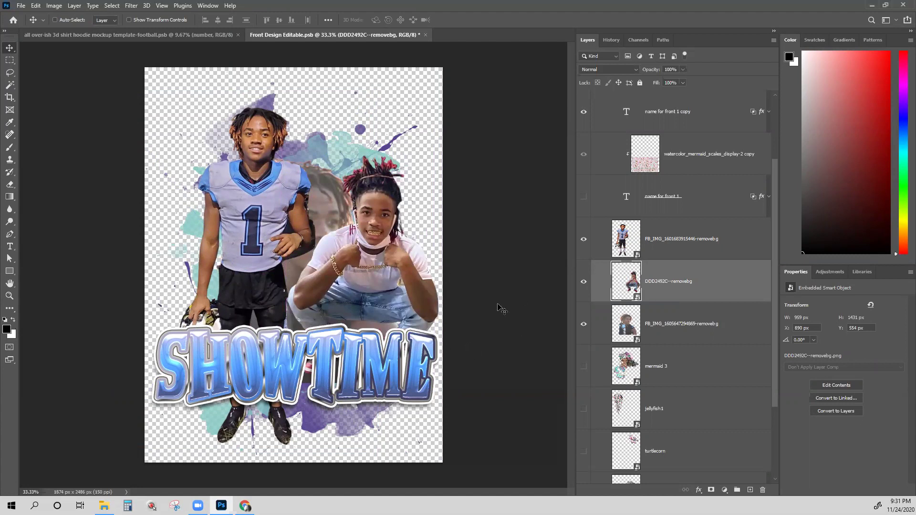
drag(385, 292, 378, 292)
Step: Move the large portrait photo up to about X 613, Y 40 px and hide the two other player photos
click(670, 325)
drag(323, 246, 342, 130)
click(584, 281)
click(583, 239)
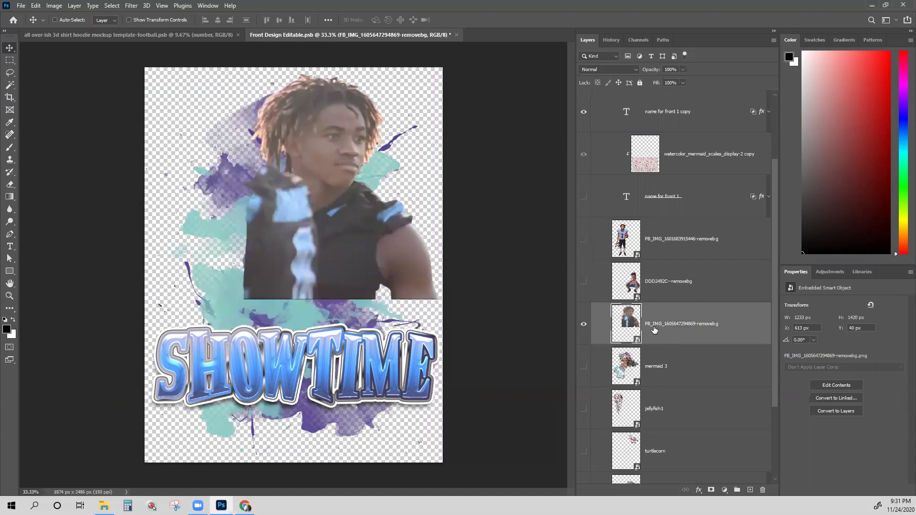
Step: Add a layer mask to the portrait photo, fade its left and bottom edges with a soft black 666 px brush, and show the other photos again
click(712, 490)
click(10, 147)
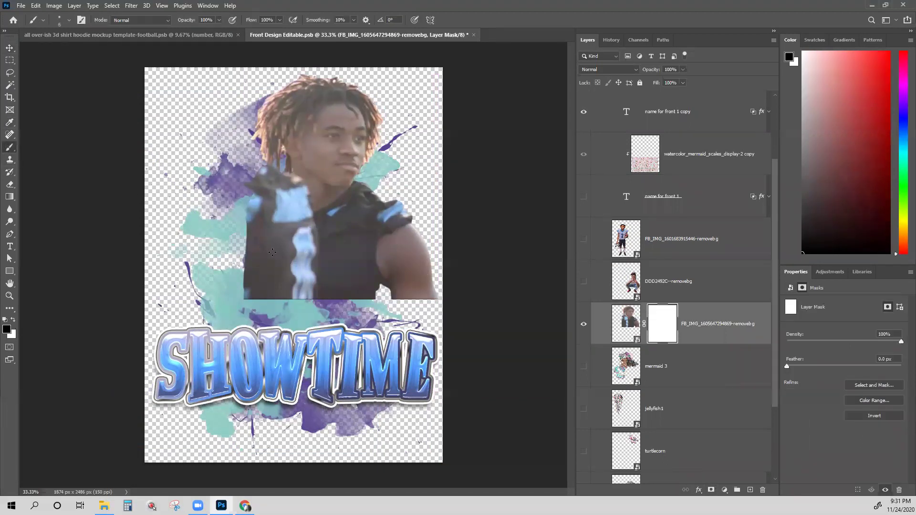
drag(298, 274, 398, 289)
mouse_move(454, 320)
mouse_down()
mouse_move(248, 332)
mouse_move(334, 310)
mouse_move(279, 327)
mouse_move(459, 306)
mouse_up()
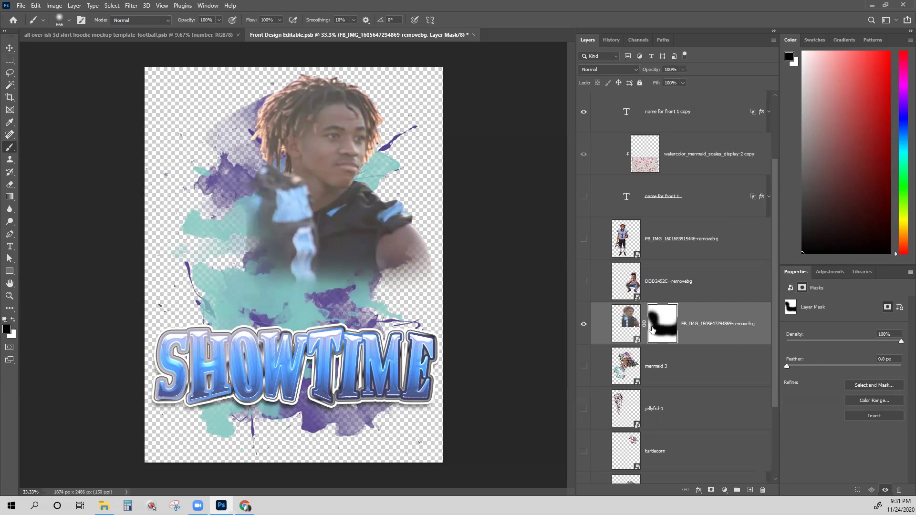
click(584, 282)
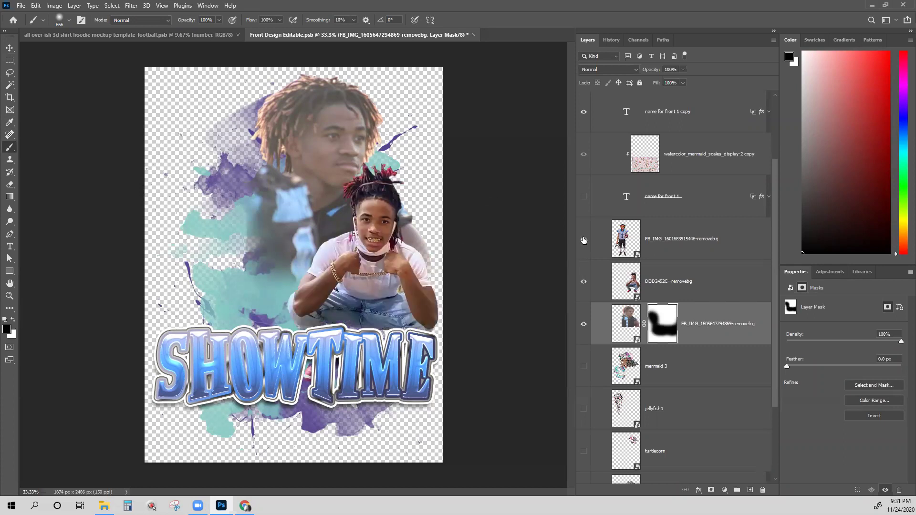
click(583, 239)
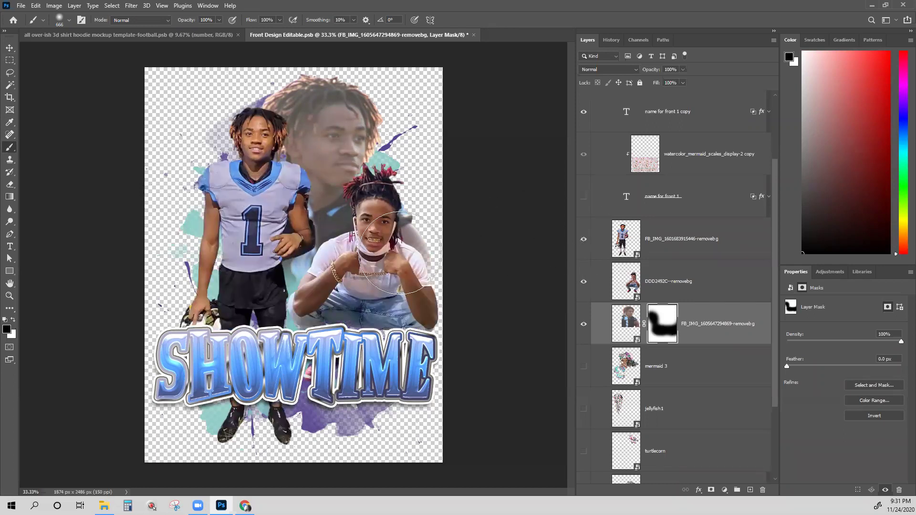
Step: Add a second color overlay to the Layer 166 splatter in light blue 6aa9ed sampled from the jersey
scroll(651, 377, down, 3)
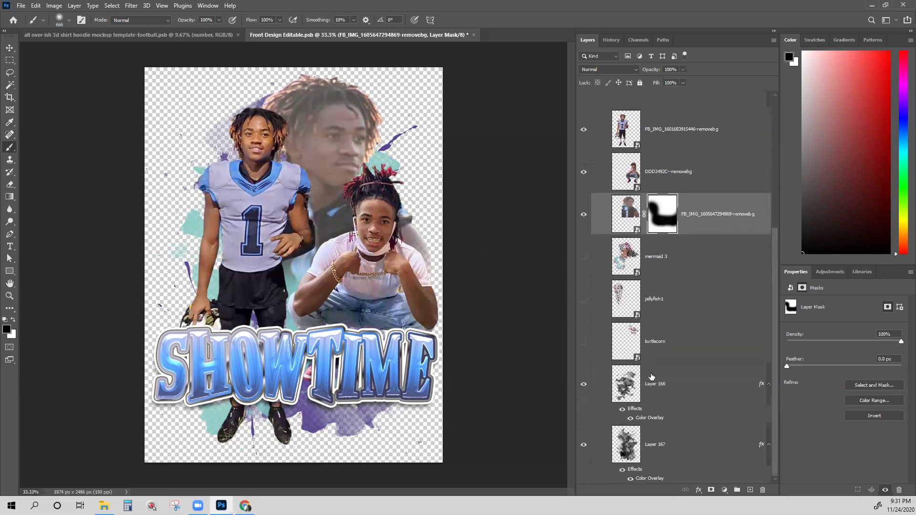
click(644, 419)
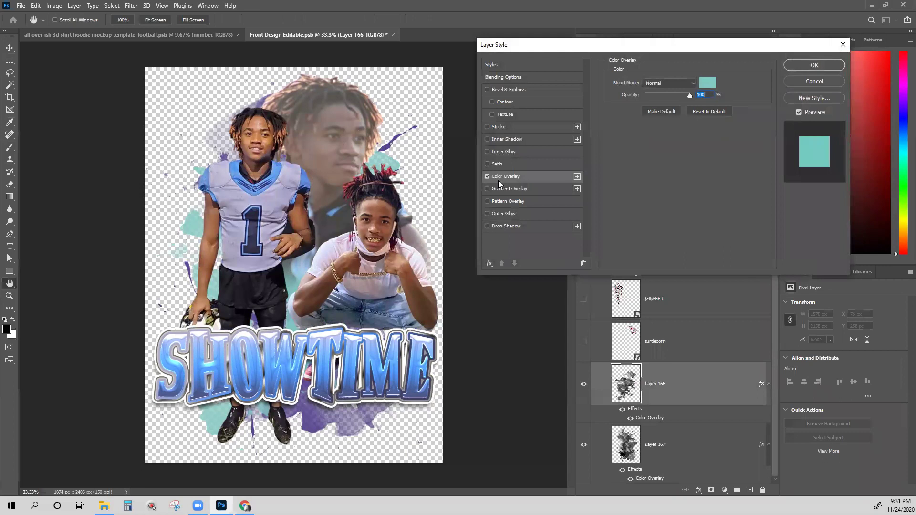
click(577, 177)
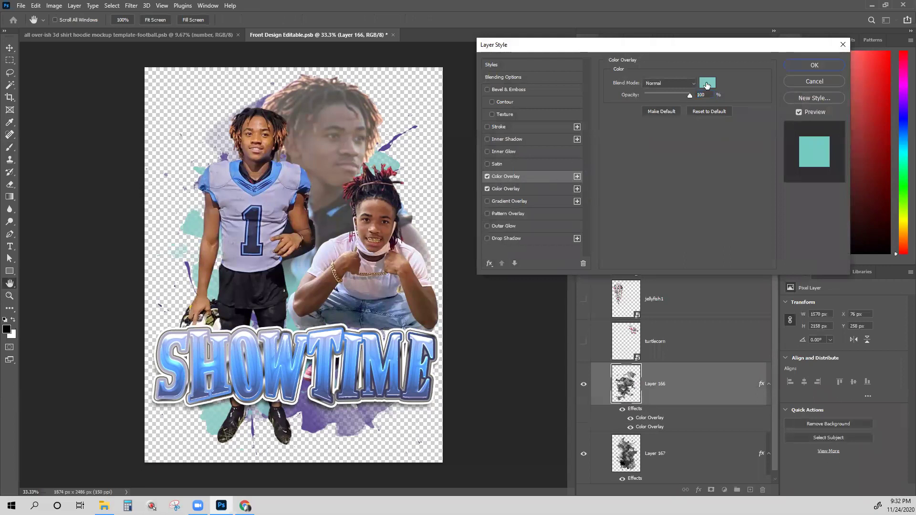
click(707, 83)
click(276, 170)
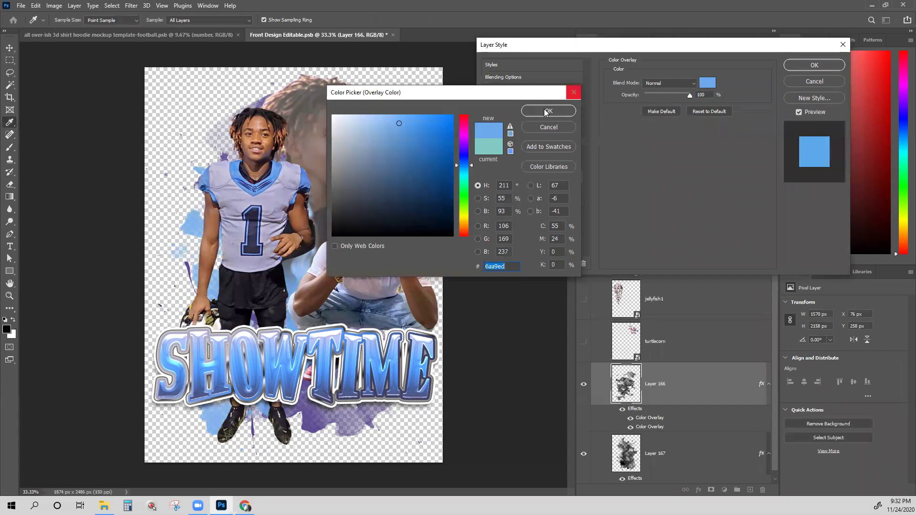
click(573, 92)
click(828, 66)
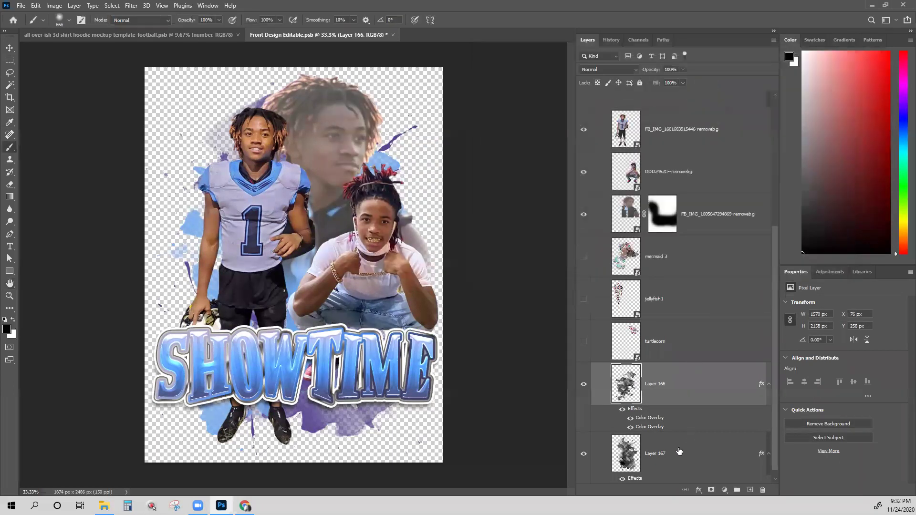
Step: Add a second color overlay to the Layer 167 splatter in dark navy 43405f sampled from the jersey number
click(679, 452)
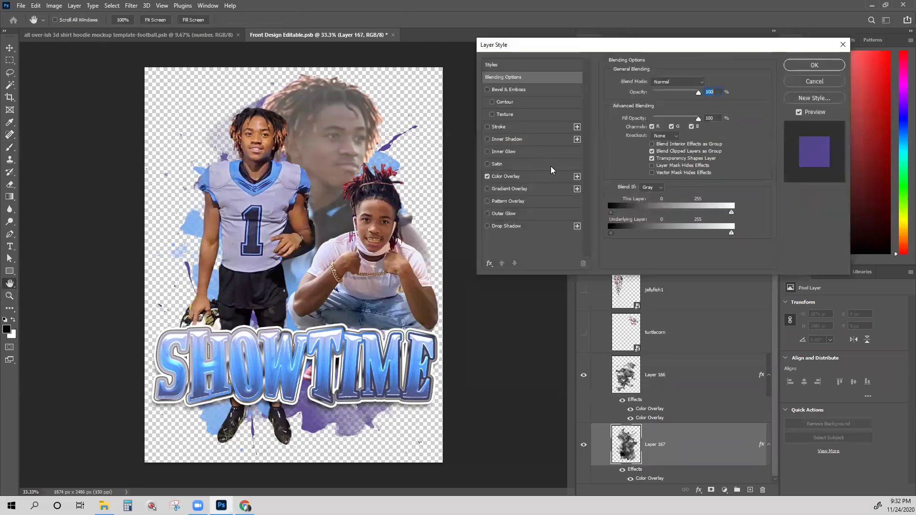
click(520, 176)
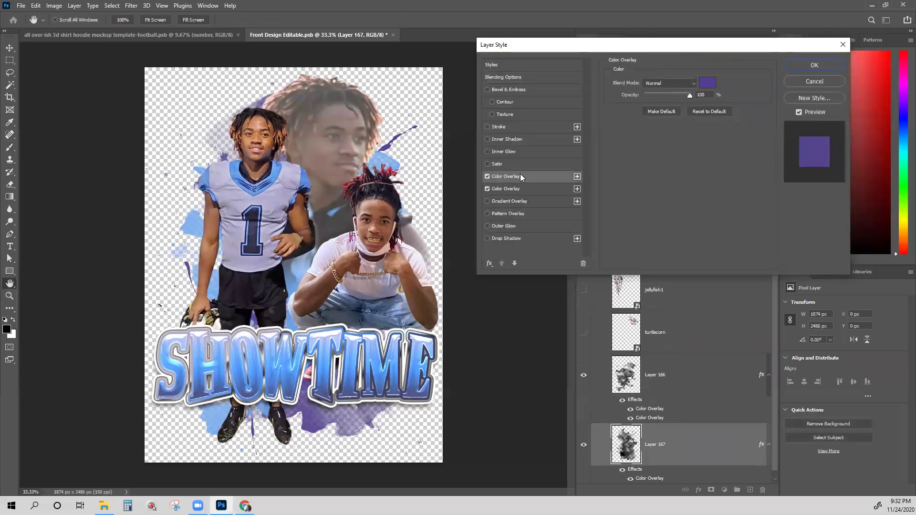
click(708, 83)
click(255, 227)
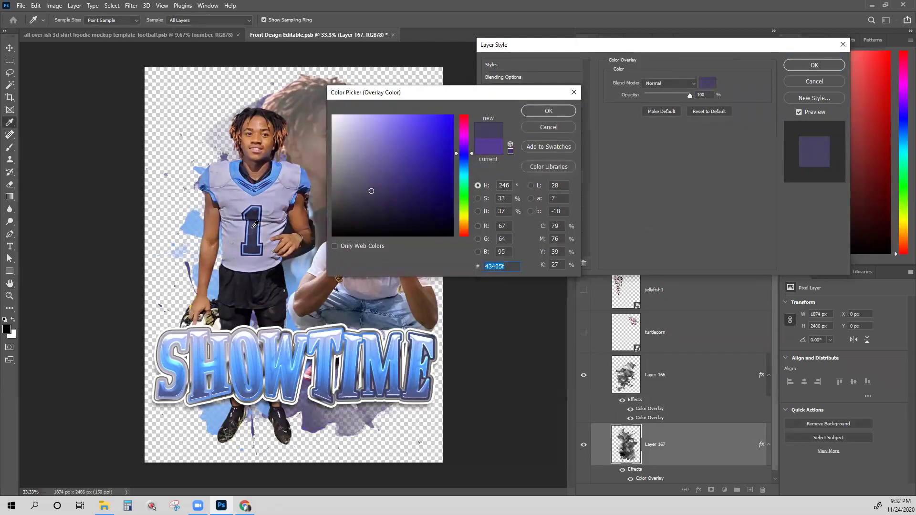
click(536, 109)
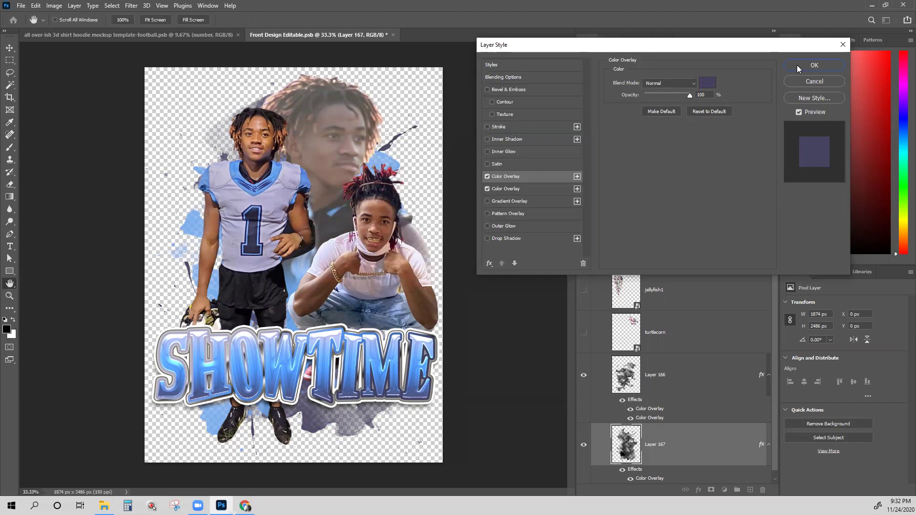
click(797, 64)
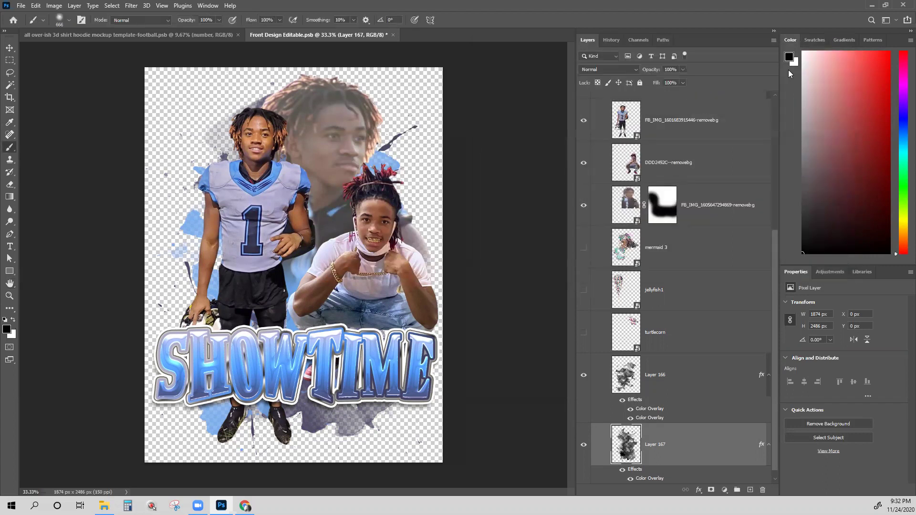
Step: Duplicate the first stroke effect on the SHOWTIME name text and change the copy's fill from gradient to solid black
click(10, 48)
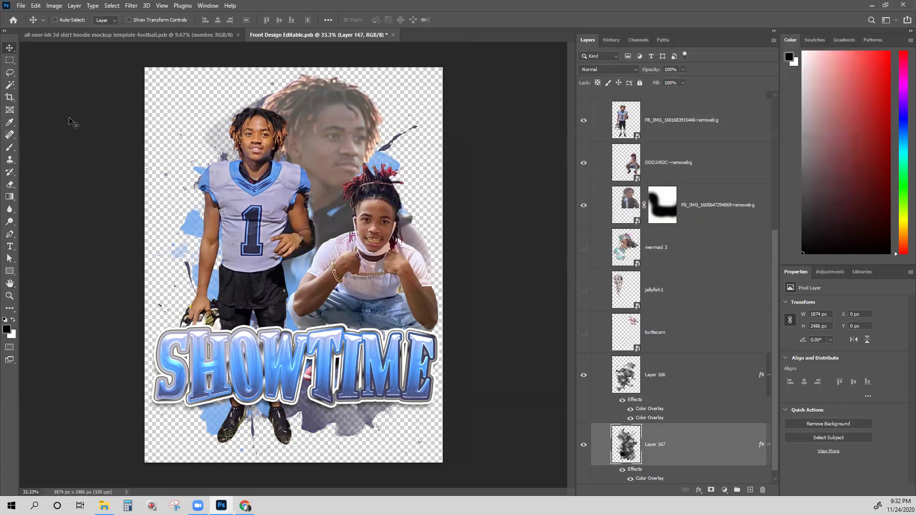
right_click(170, 344)
click(186, 359)
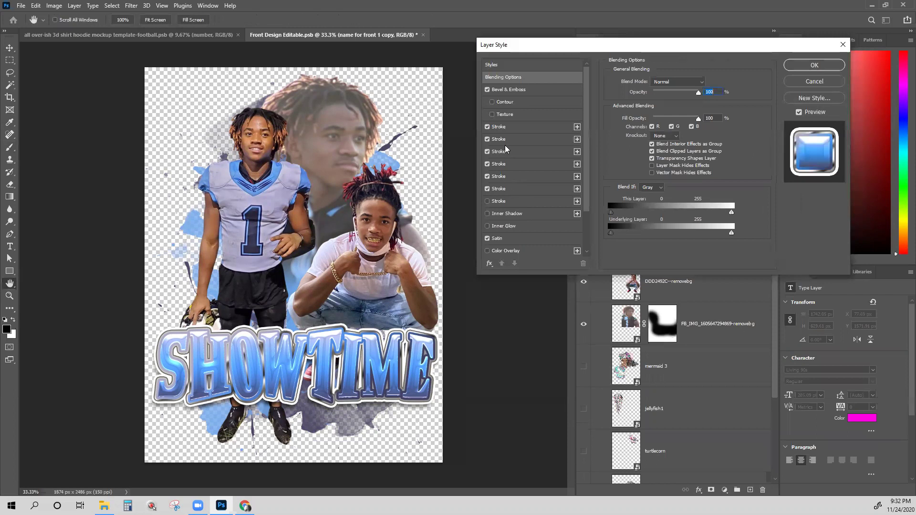
click(507, 128)
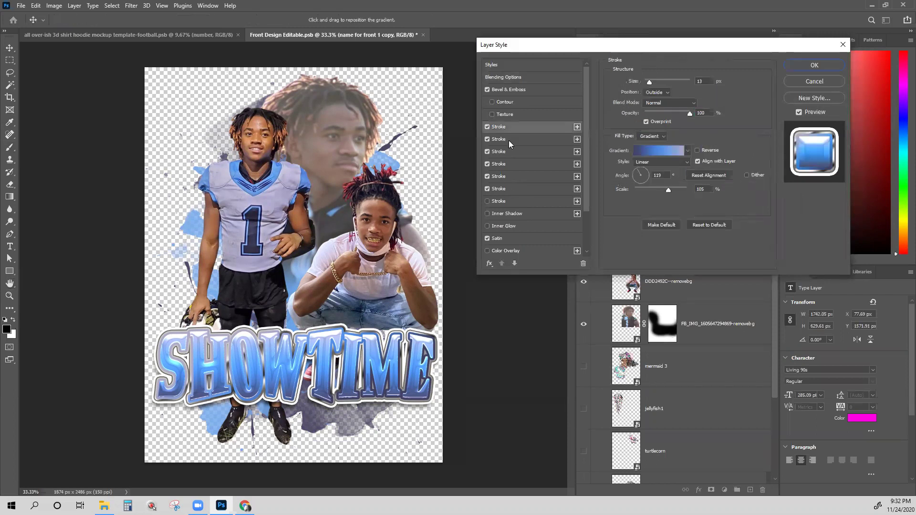
click(487, 127)
click(487, 127)
click(576, 127)
click(653, 136)
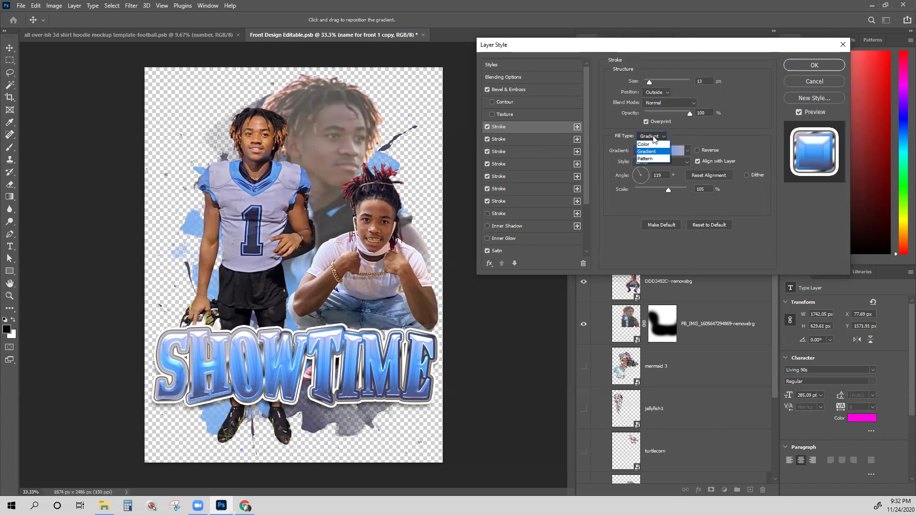
click(649, 143)
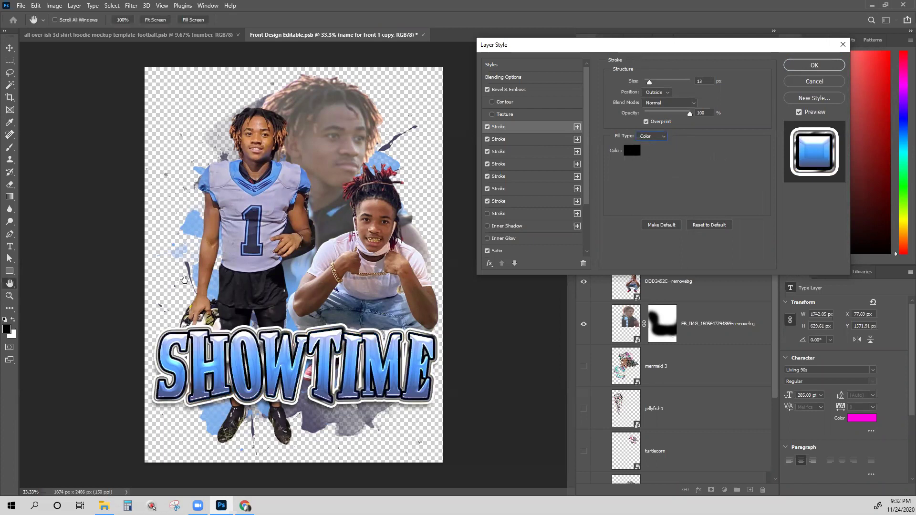
click(800, 66)
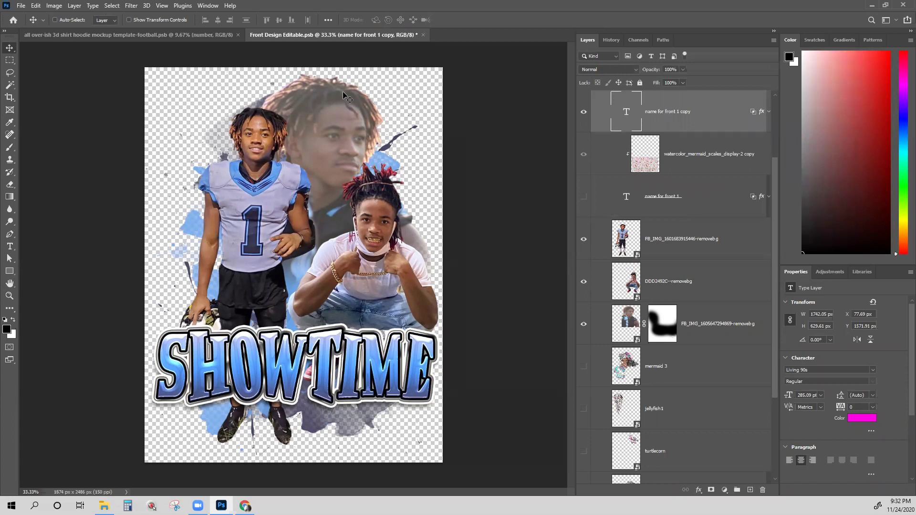
Step: Lower the large portrait photo layer's opacity to 80%
right_click(347, 118)
click(361, 133)
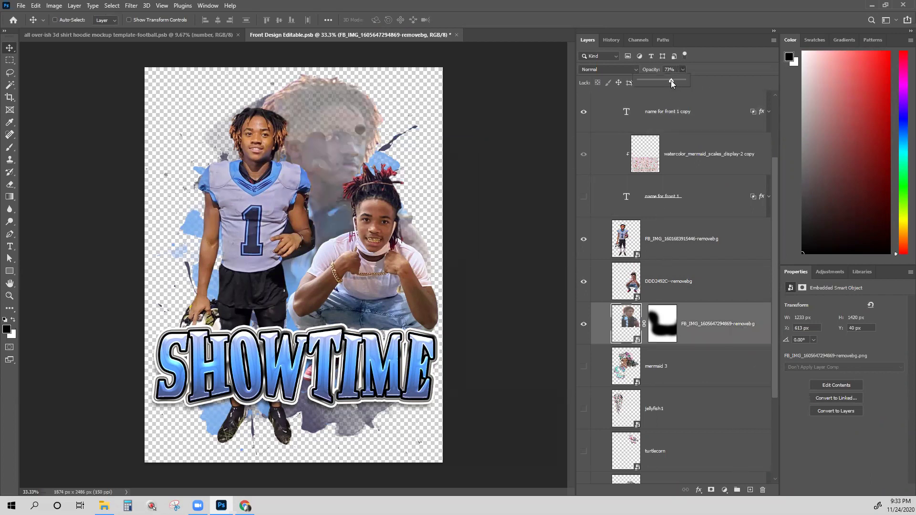
drag(674, 83, 675, 82)
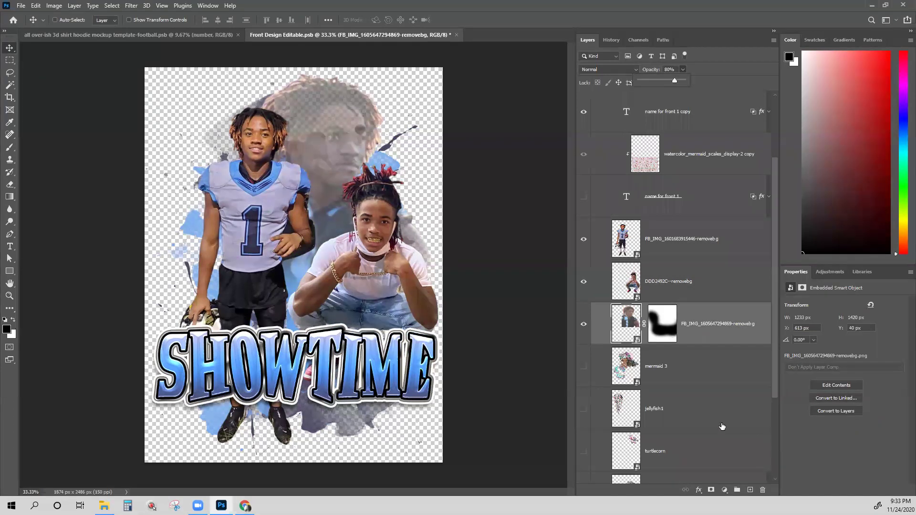
Step: Add a new layer beneath the Layer 167 splatter and fill it with white using the Paint Bucket tool
scroll(704, 435, down, 2)
scroll(704, 435, down, 1)
click(704, 436)
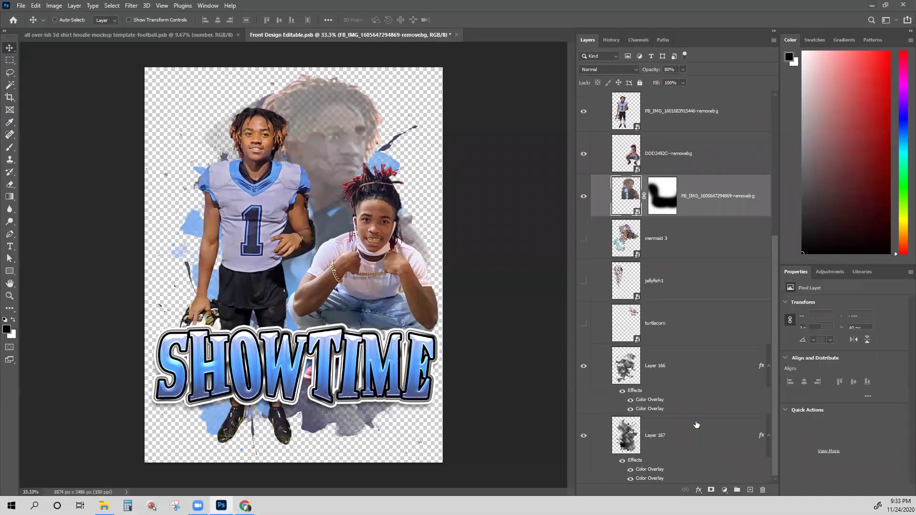
click(751, 491)
drag(697, 418, 697, 455)
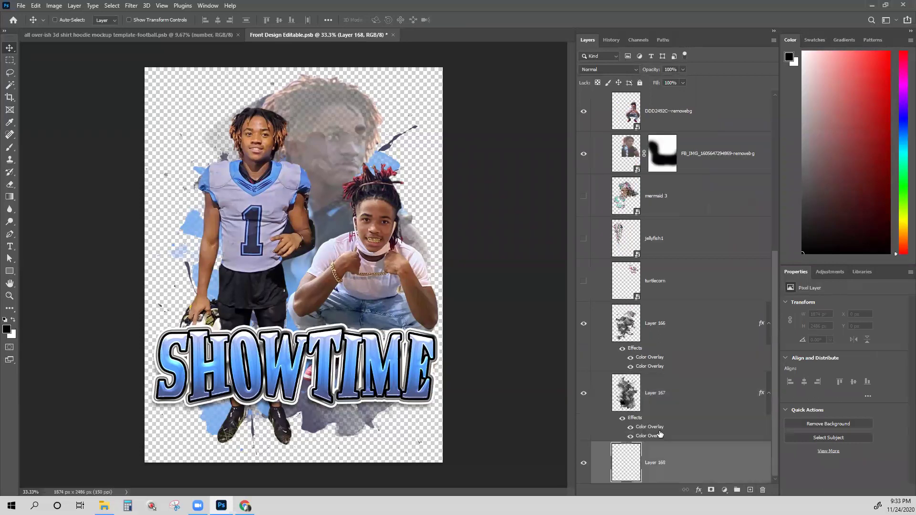
click(8, 201)
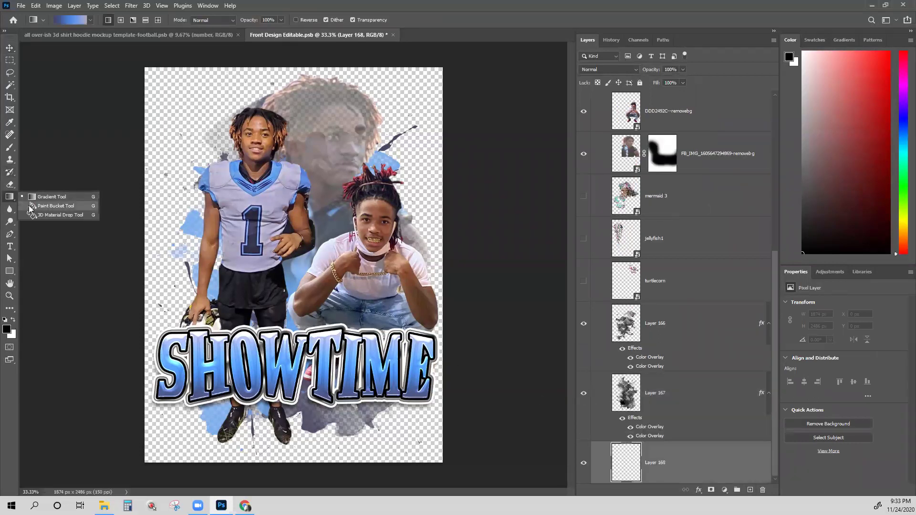
click(47, 206)
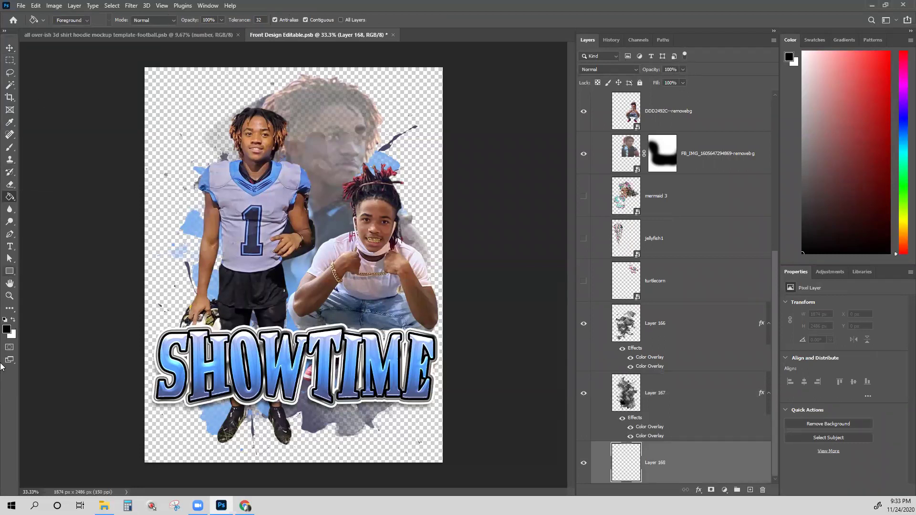
click(13, 320)
click(161, 239)
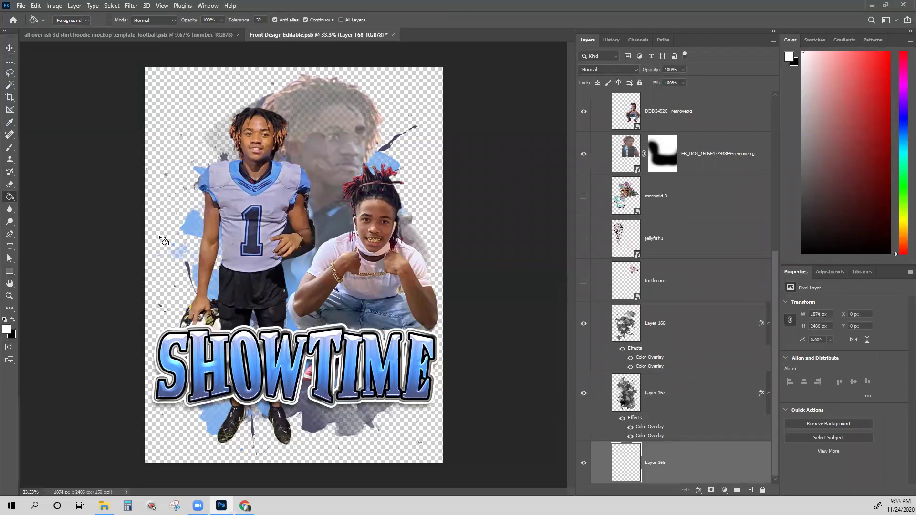
click(10, 48)
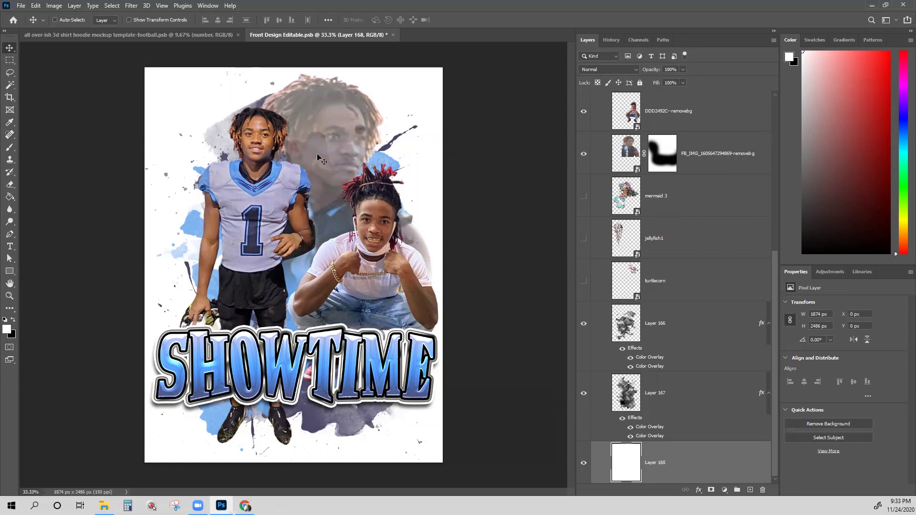
Step: Set the large portrait photo layer's opacity to 100%
scroll(639, 194, up, 2)
scroll(639, 190, up, 4)
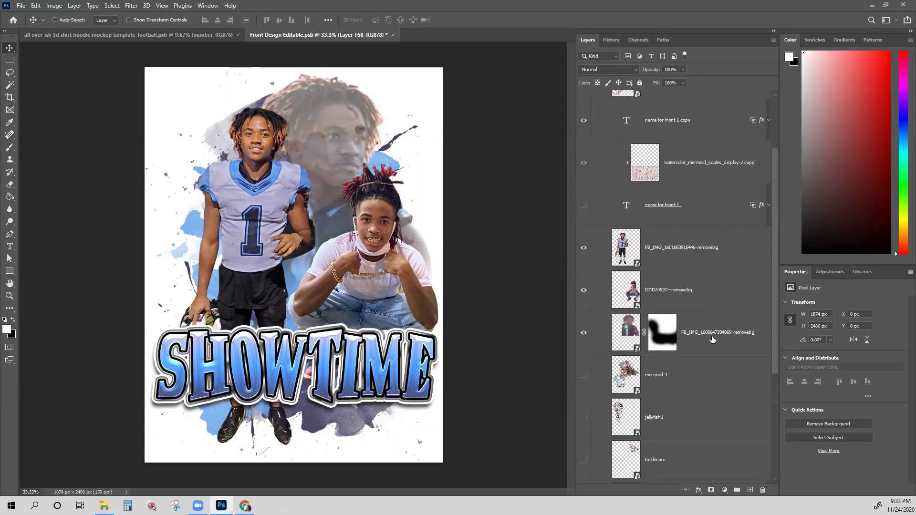
click(713, 339)
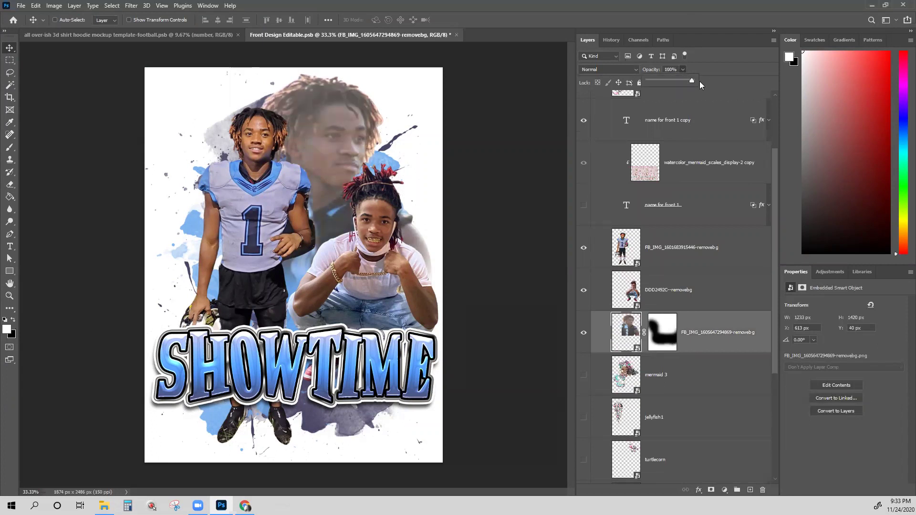
click(10, 49)
Step: Hide the white background layer, then save and close the Front Design Editable smart object
scroll(697, 435, down, 5)
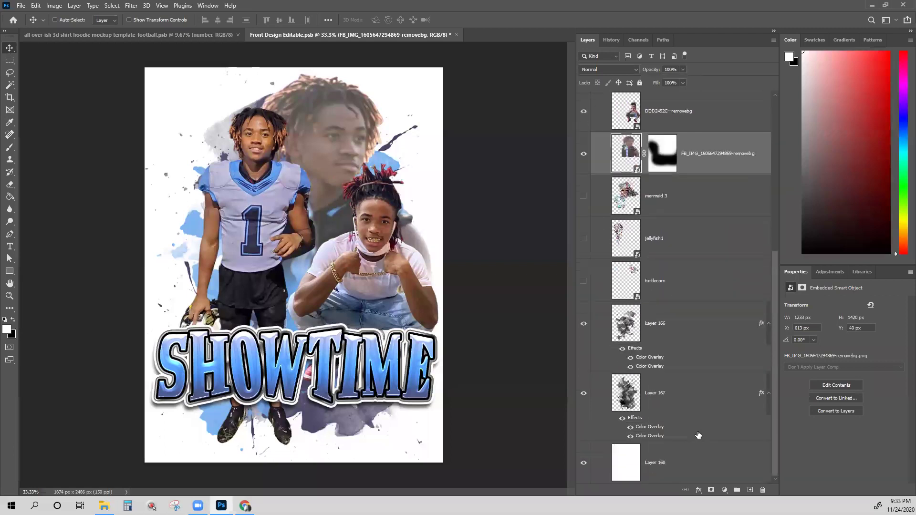
click(583, 463)
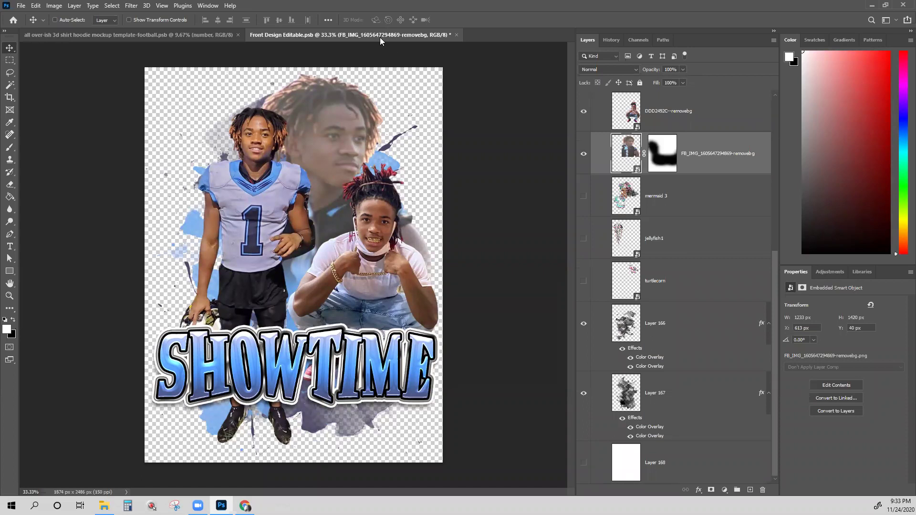
key(ctrl)
key(ctrl+s)
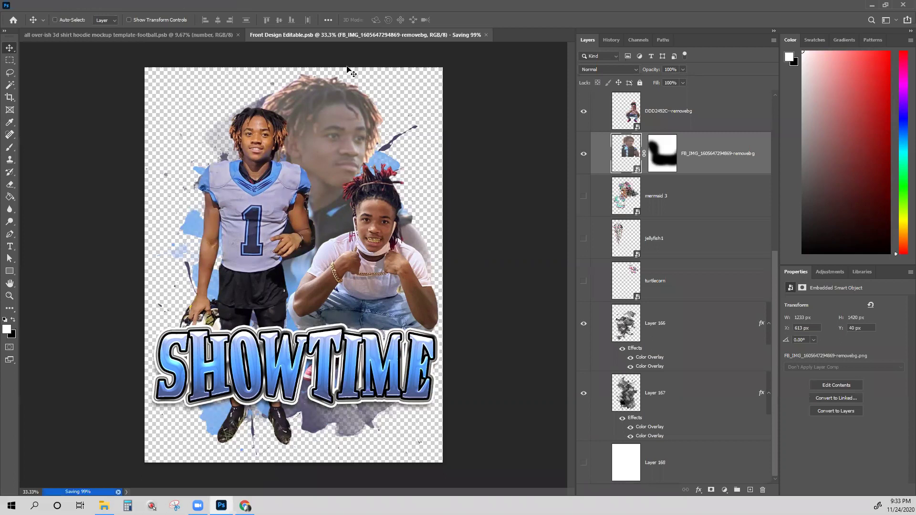
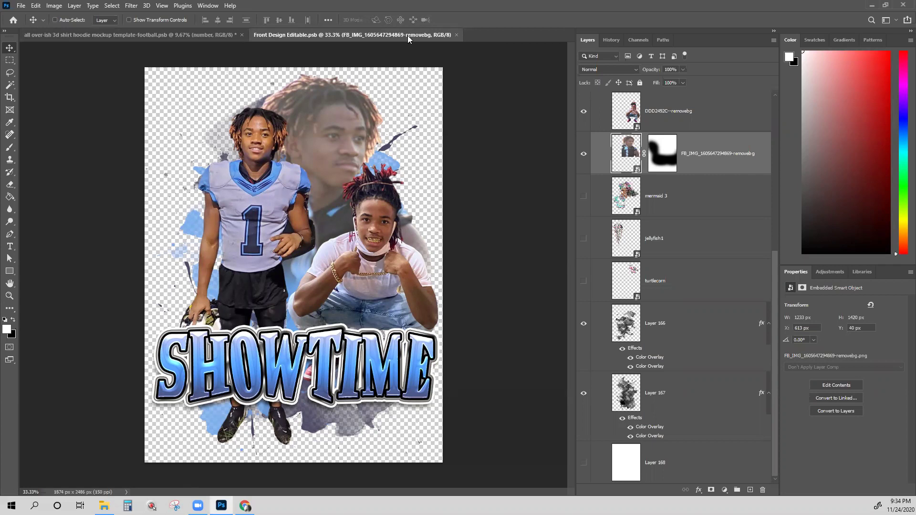
key(ctrl+w)
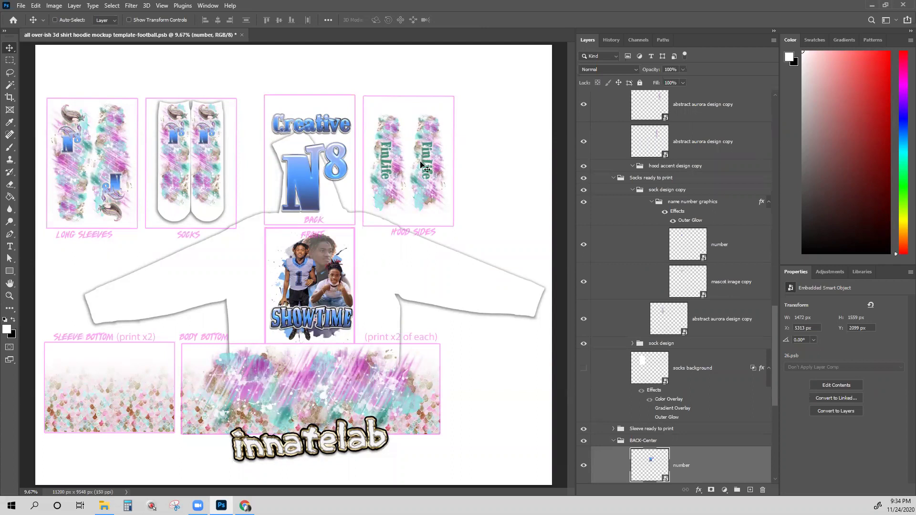
Step: Open the abstract aurora design copy 2 smart object from the ONLY EDIT THESE SMART OBJECTS group
right_click(299, 383)
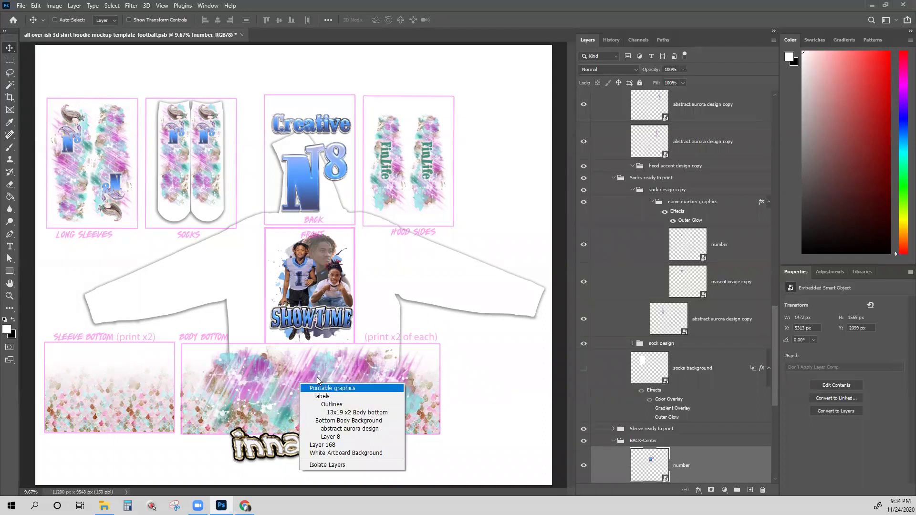
click(674, 177)
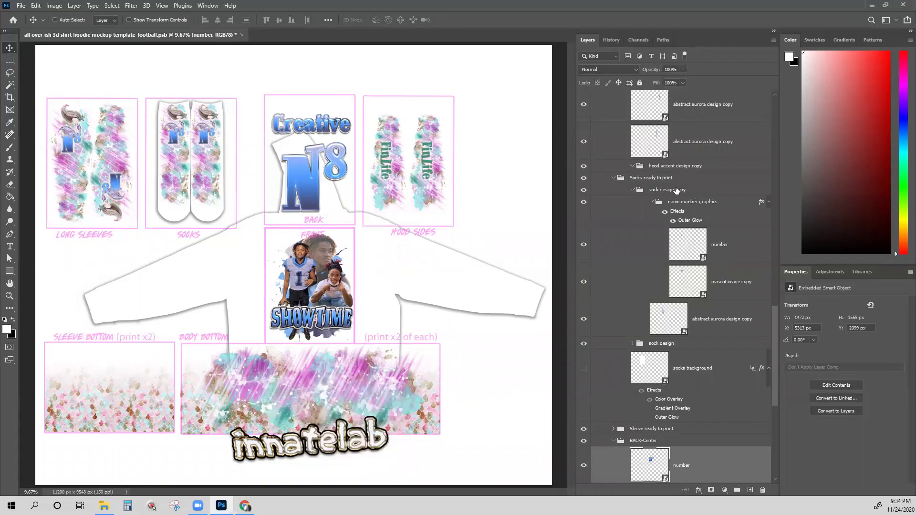
scroll(646, 166, up, 3)
scroll(646, 166, up, 10)
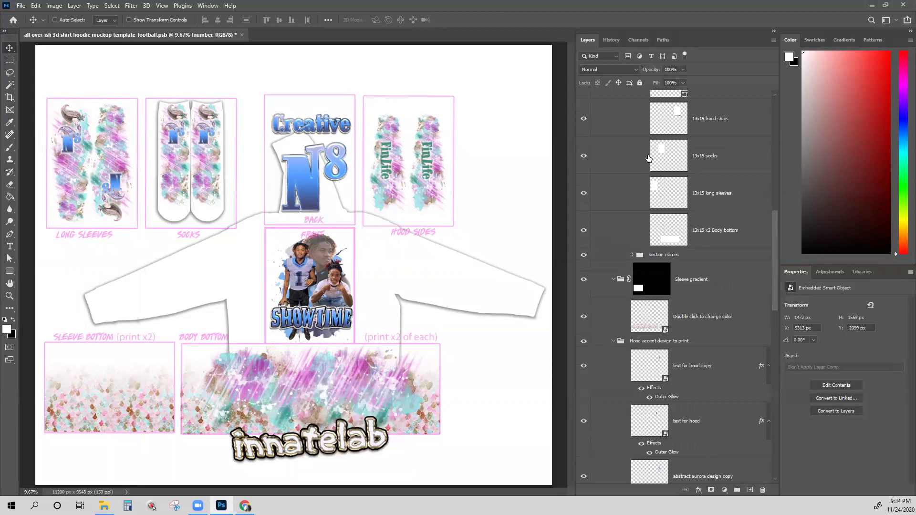
scroll(648, 157, up, 3)
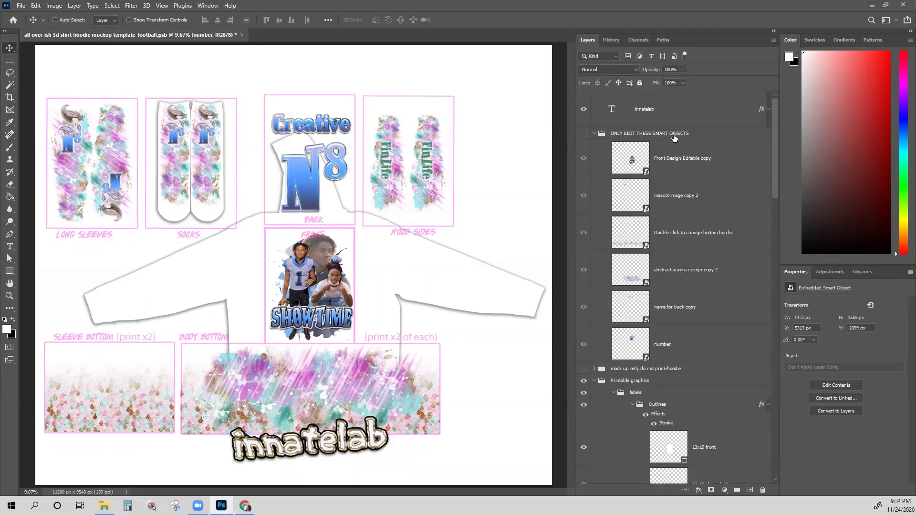
click(625, 201)
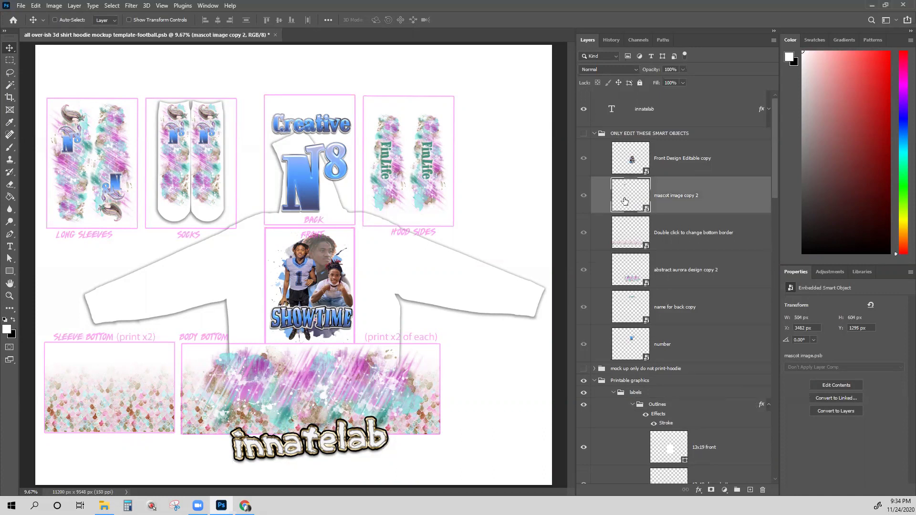
click(629, 276)
double_click(628, 277)
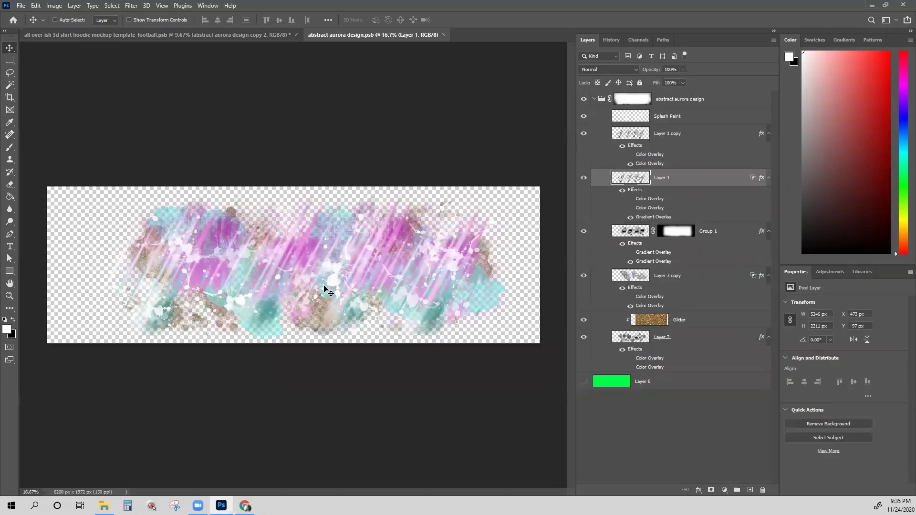
Step: Toggle the Splash Paint layer off and on to examine its part in the aurora design
click(666, 123)
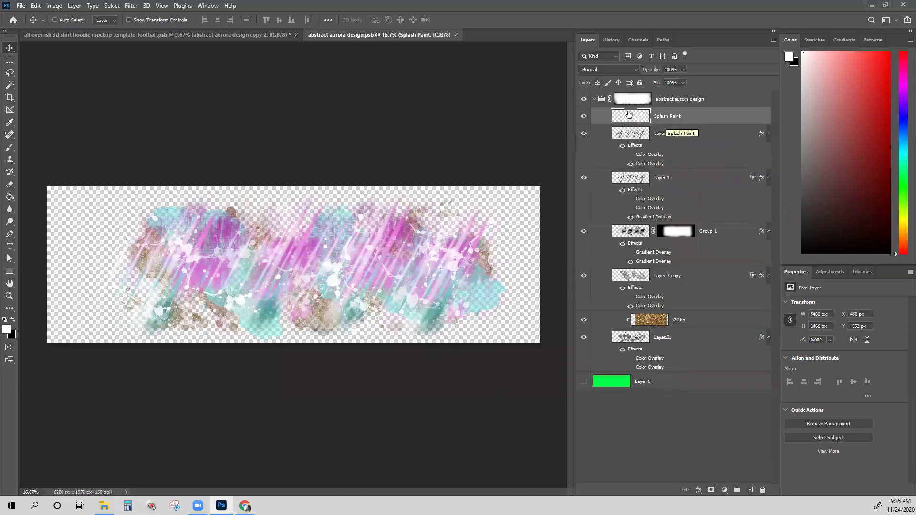
click(583, 118)
click(583, 118)
Step: Place the standing jersey photo at the design's left end, scaled to 132.05%, and move its layer above the abstract aurora design group
click(679, 137)
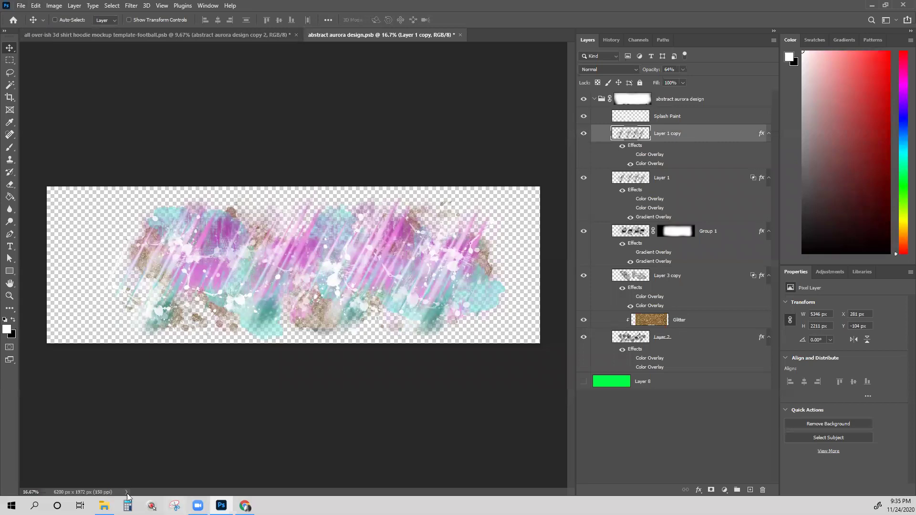
click(104, 506)
click(573, 194)
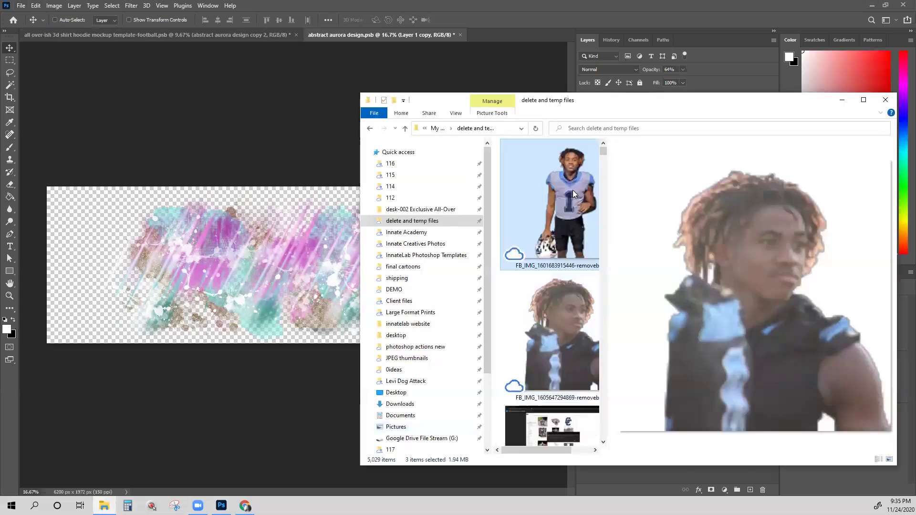
drag(572, 191, 107, 248)
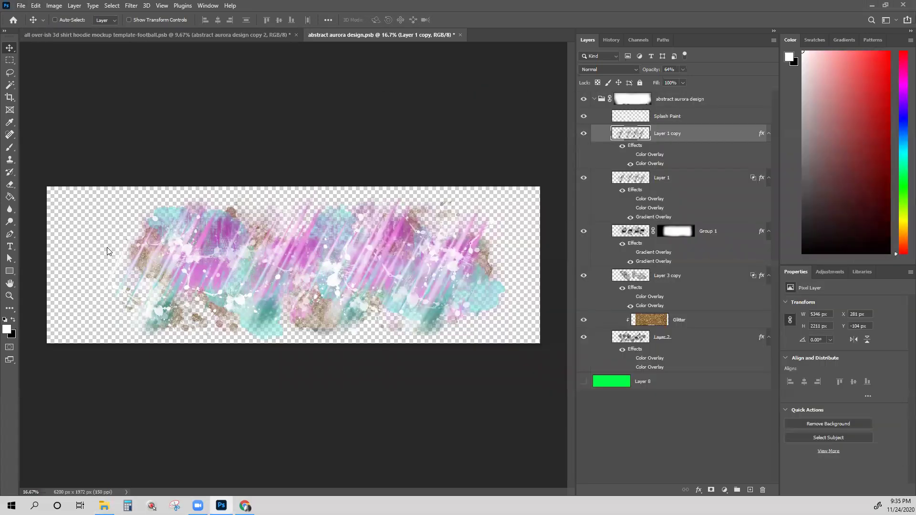
drag(218, 246, 3, 228)
drag(135, 323, 253, 483)
drag(86, 239, 78, 249)
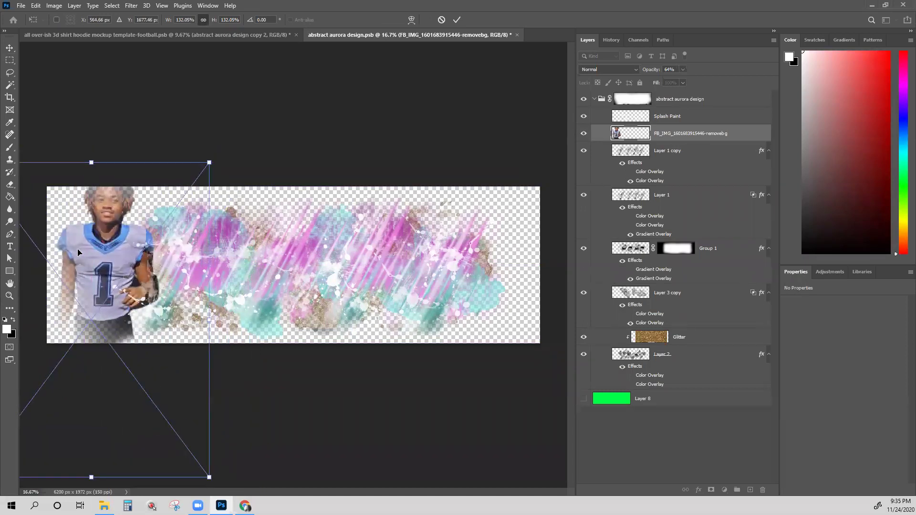
key(Return)
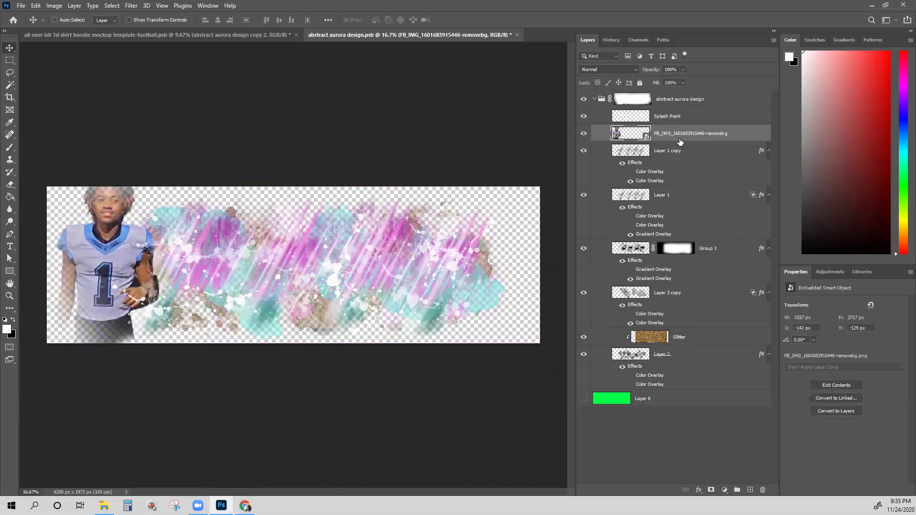
drag(689, 132, 673, 94)
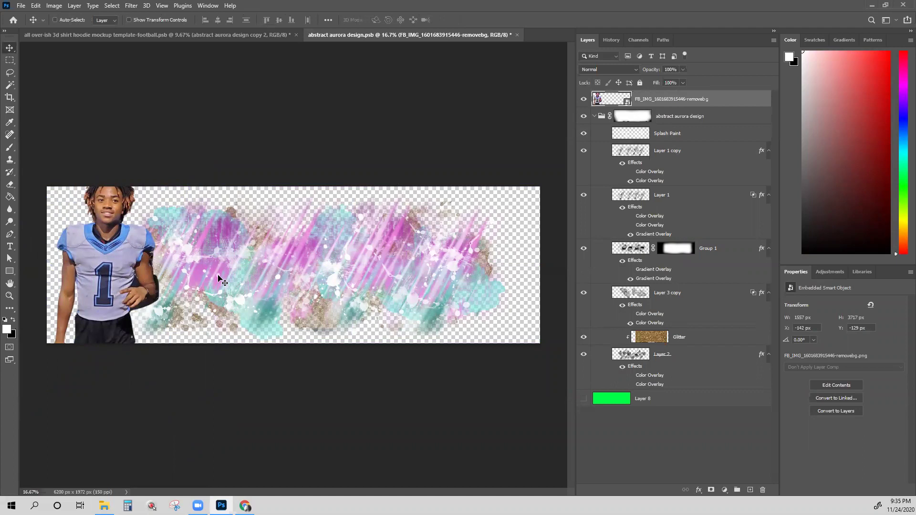
Step: Toggle Layer 1 copy and Layer 1 off and on to examine their parts in the aurora design
click(670, 148)
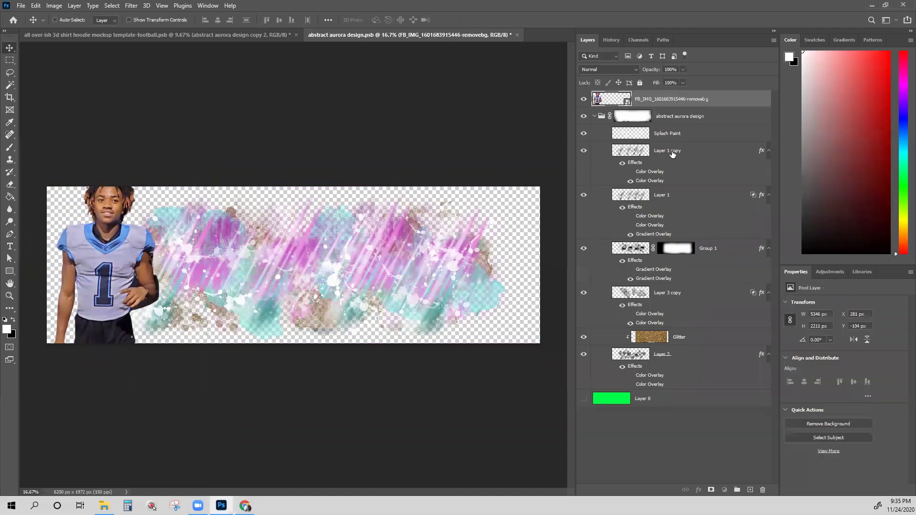
click(585, 152)
click(584, 153)
click(584, 153)
click(585, 153)
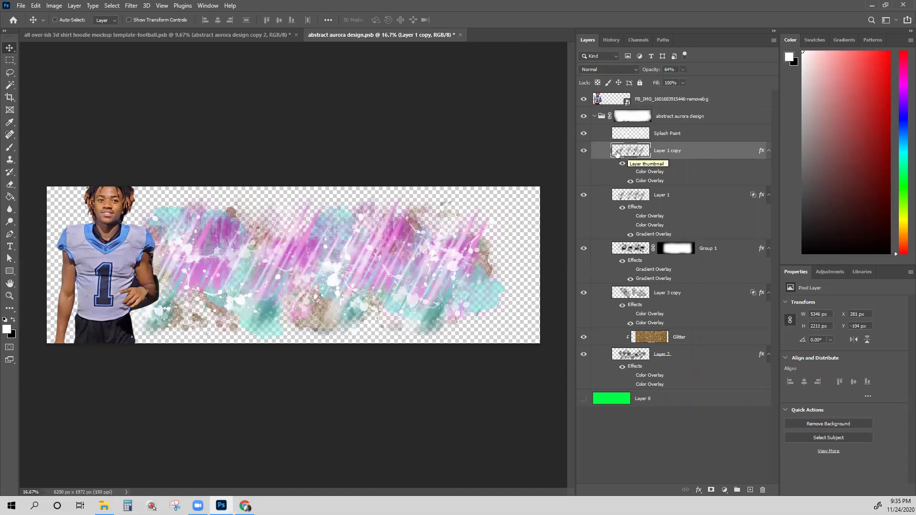
click(584, 196)
click(584, 195)
click(585, 196)
click(585, 196)
click(585, 195)
Step: Add a second Gradient Overlay to Layer 1 using the saved navy, blue and gray gradient preset
click(661, 234)
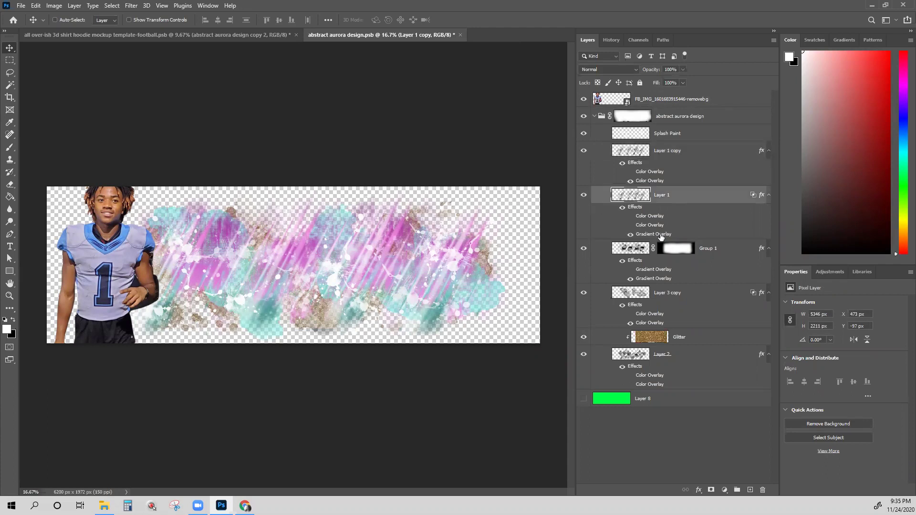
double_click(661, 235)
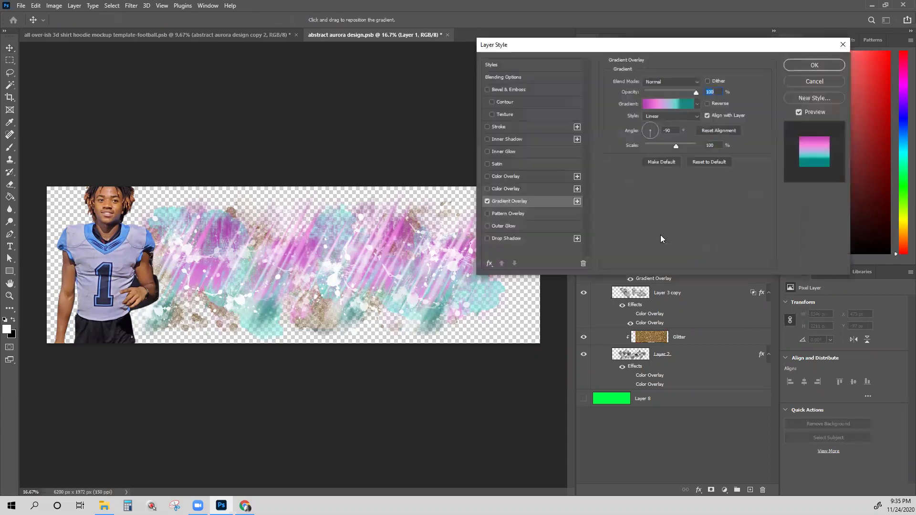
click(577, 201)
click(679, 105)
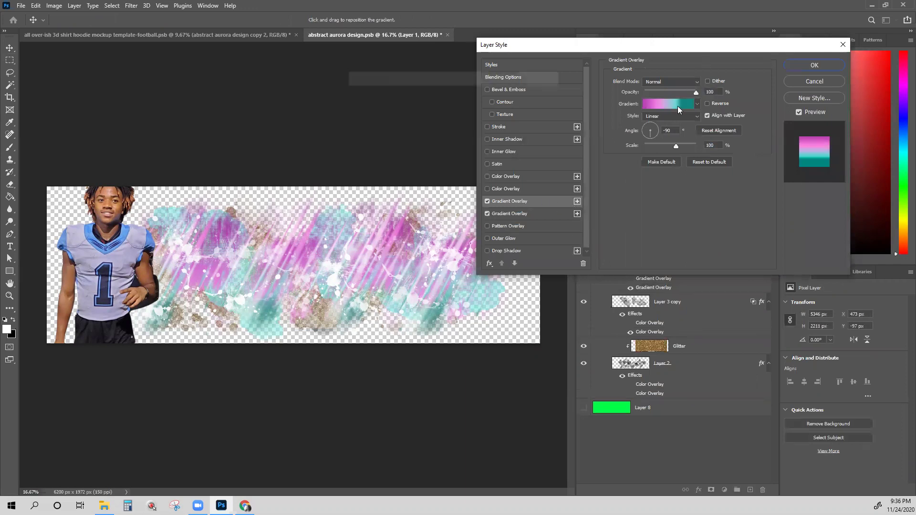
drag(506, 121, 508, 159)
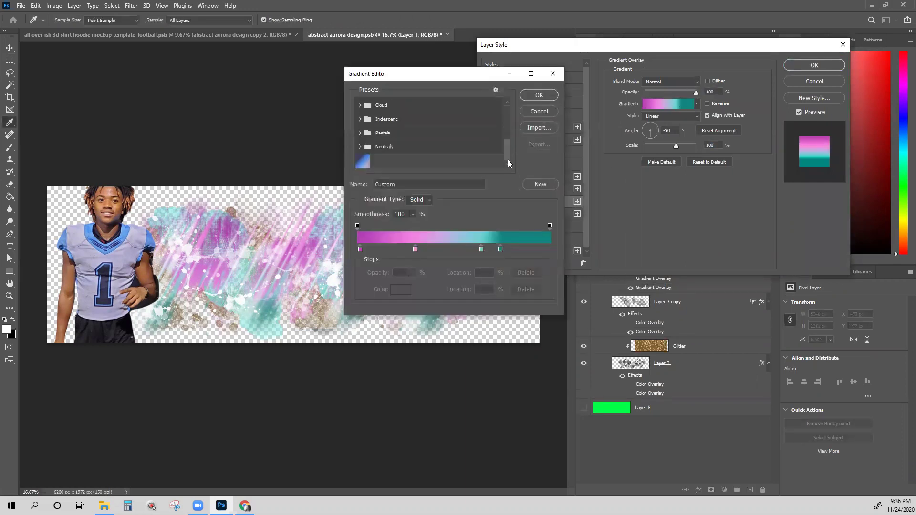
click(361, 161)
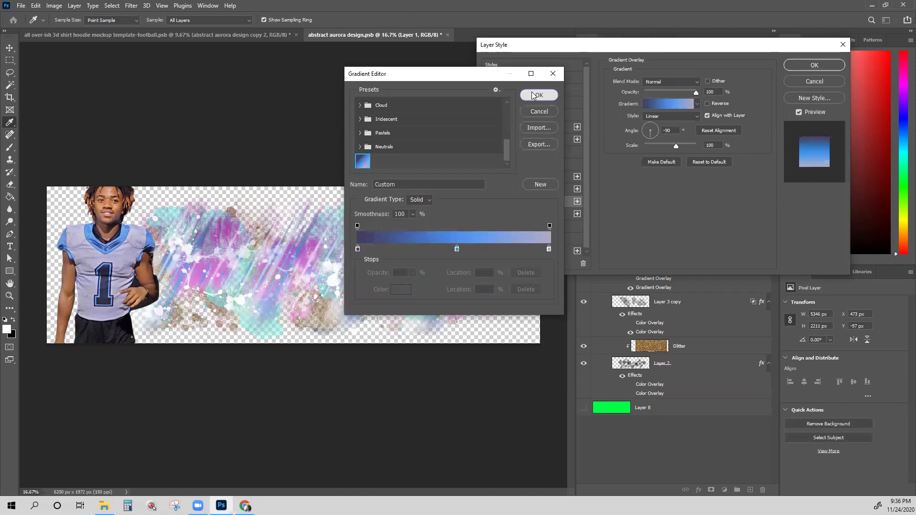
click(538, 95)
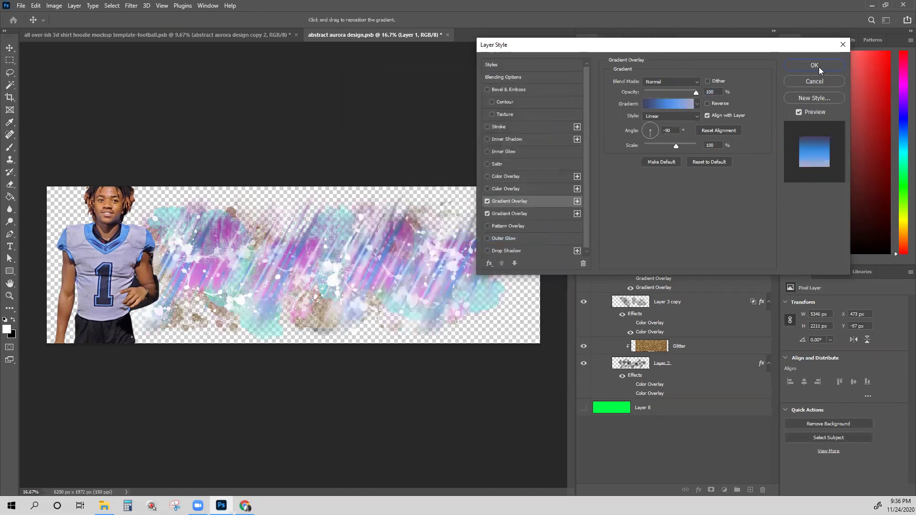
click(815, 67)
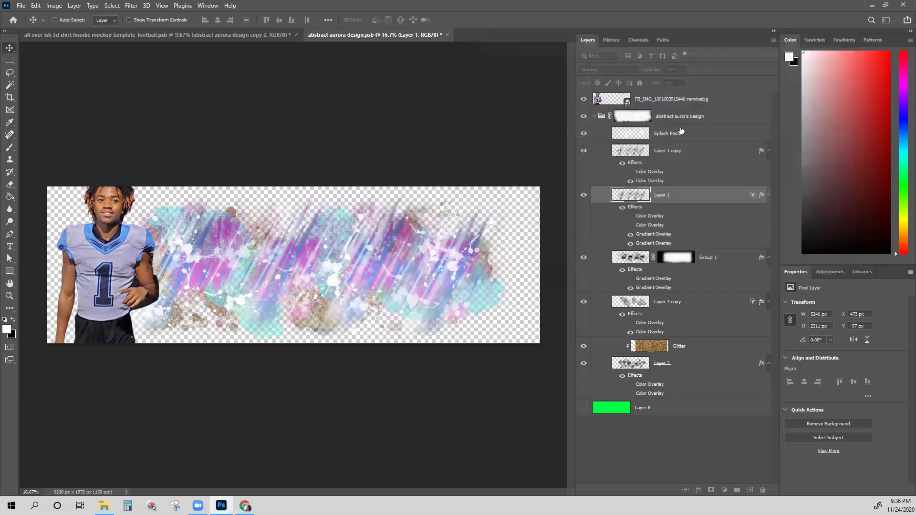
Step: Change Group 1's Gradient Overlay to the saved navy, blue and gray preset and set its angle to -99°
click(724, 260)
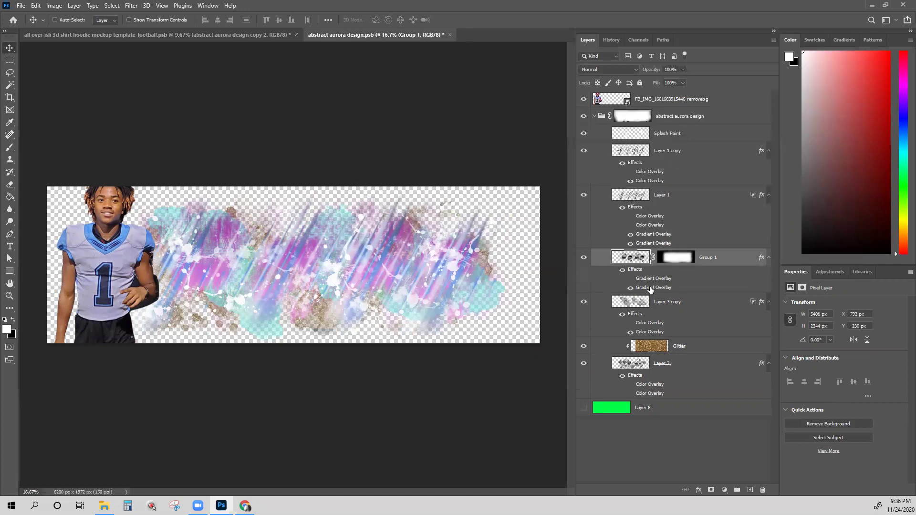
double_click(651, 289)
click(664, 100)
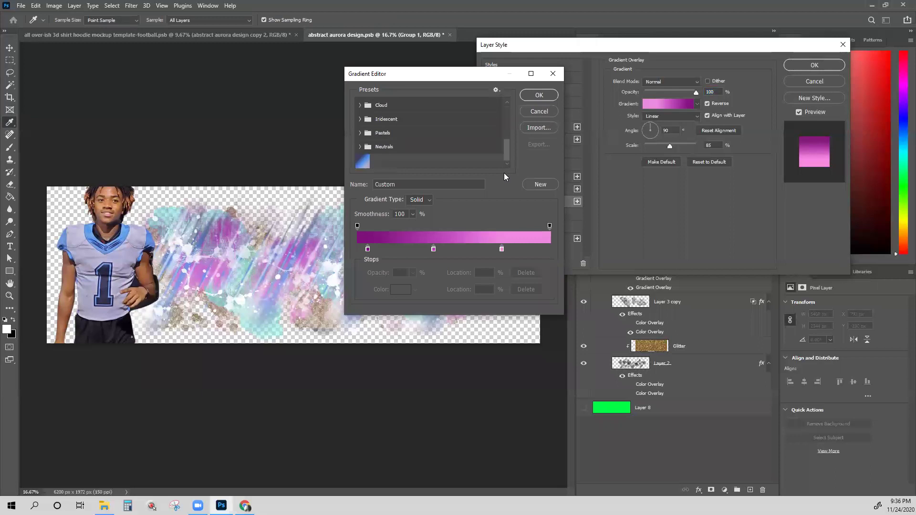
click(363, 163)
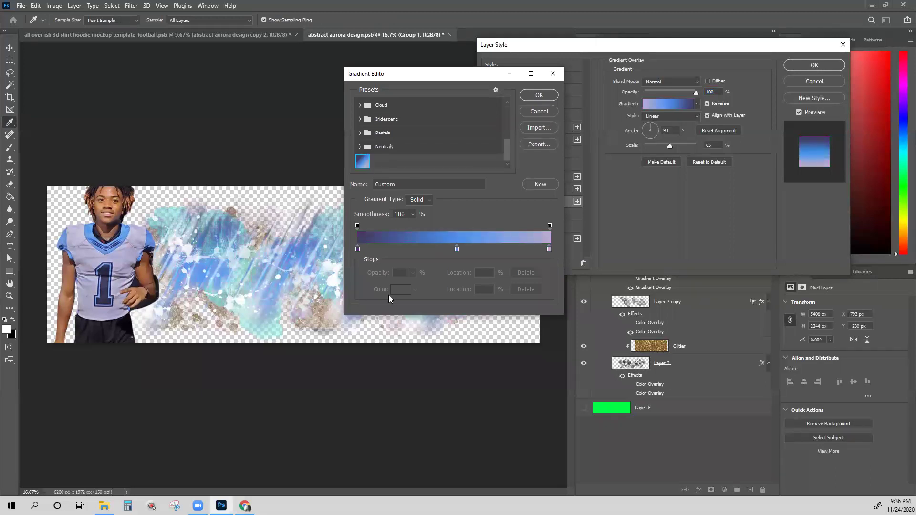
click(546, 95)
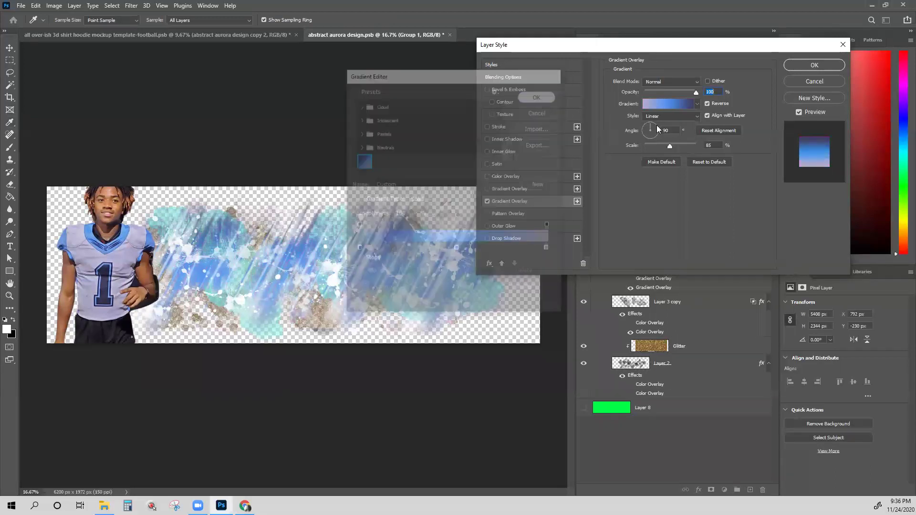
click(641, 126)
drag(643, 131, 649, 136)
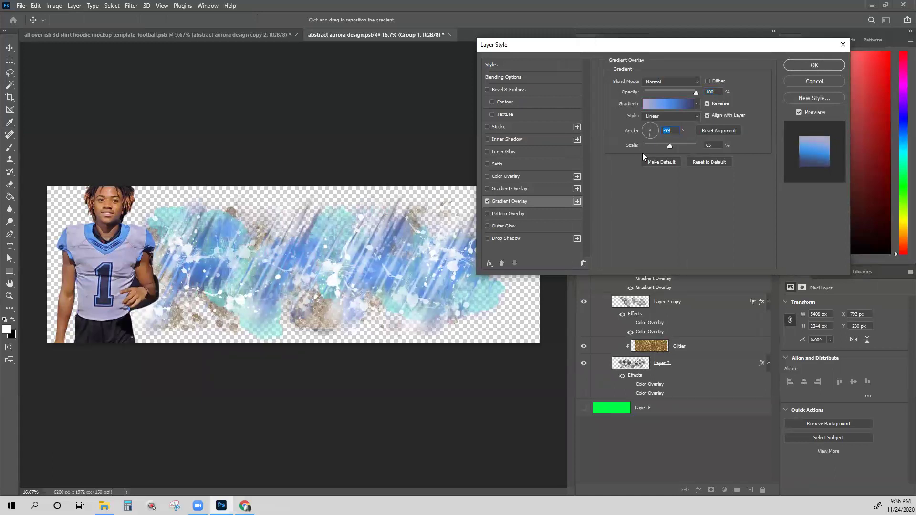
click(819, 67)
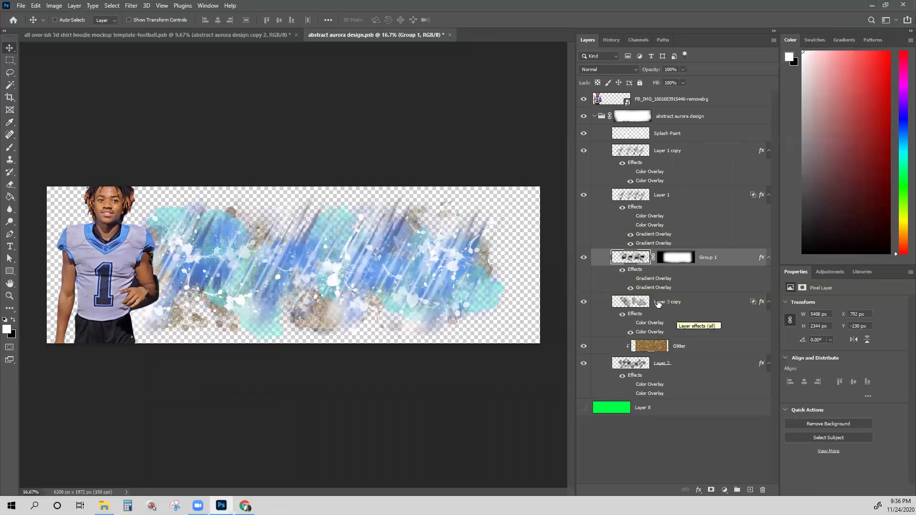
Step: Add another Color Overlay to Layer 3 copy in navy sampled from the number on the player's jersey
click(640, 332)
click(630, 332)
click(631, 333)
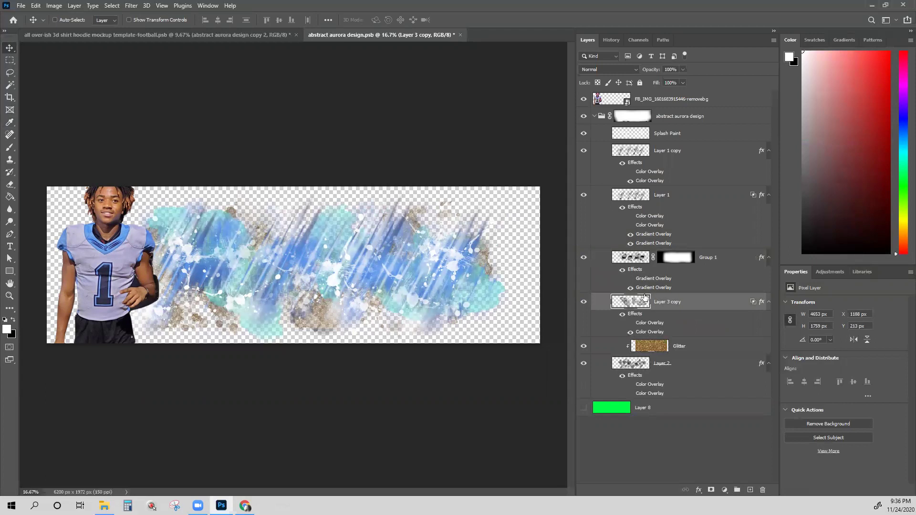
double_click(657, 333)
click(577, 189)
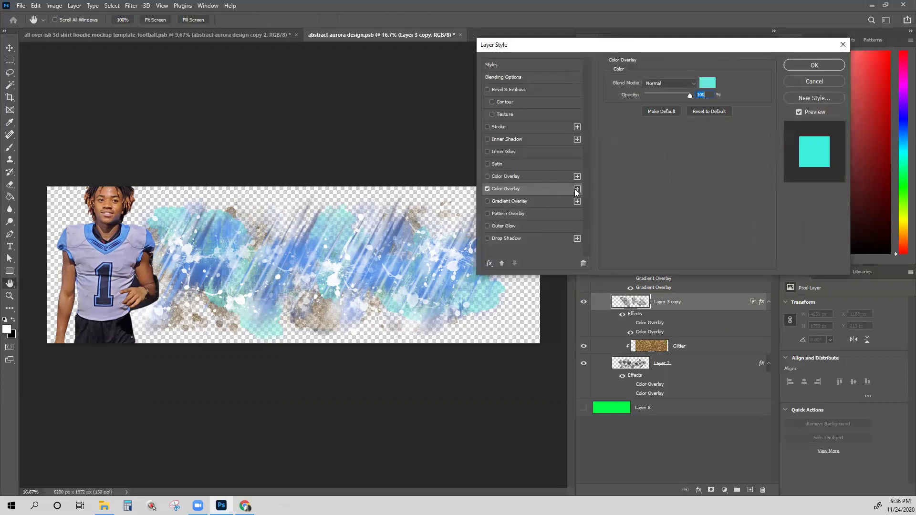
click(707, 82)
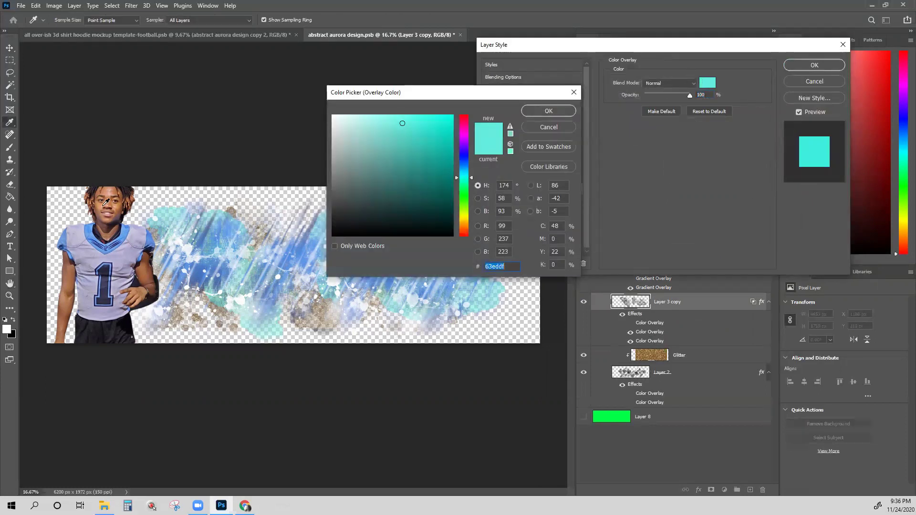
click(110, 287)
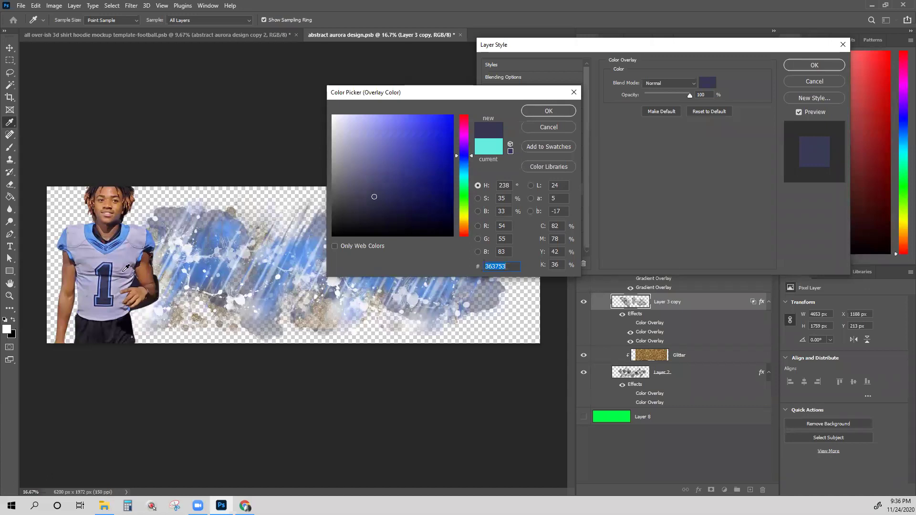
click(113, 332)
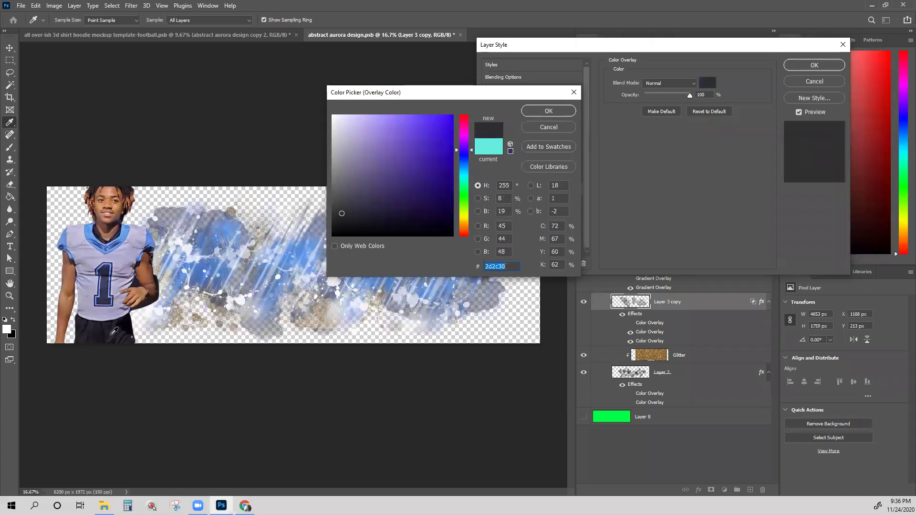
click(107, 277)
click(562, 113)
click(800, 64)
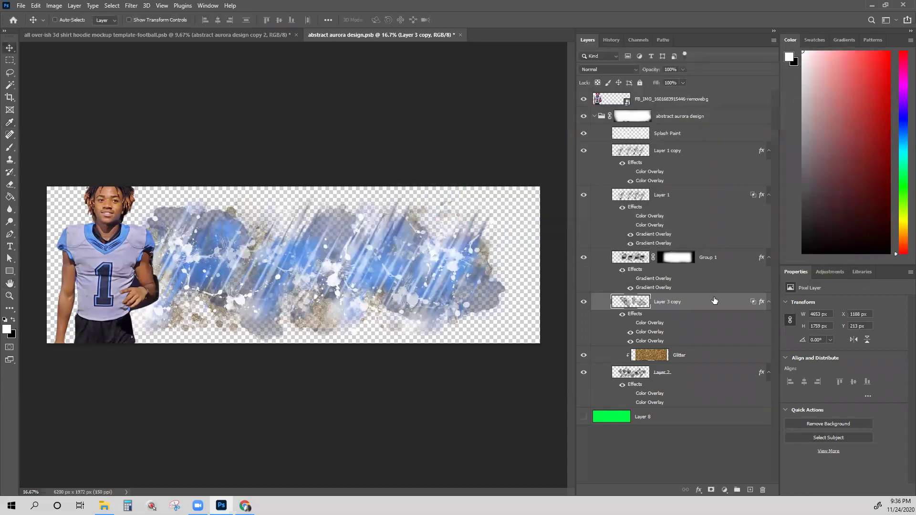
Step: Show the green Layer 8 as a backdrop and hide the Glitter layer clipped to Layer 2
click(694, 371)
click(583, 356)
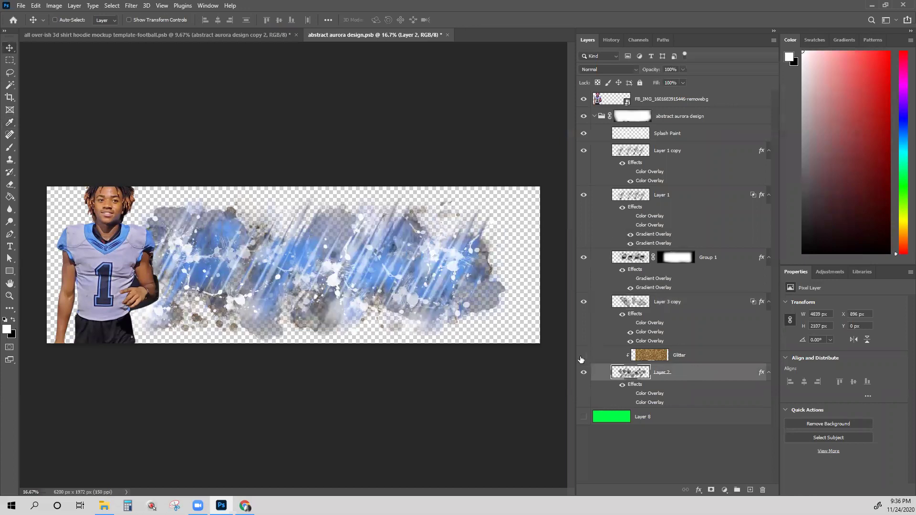
click(583, 357)
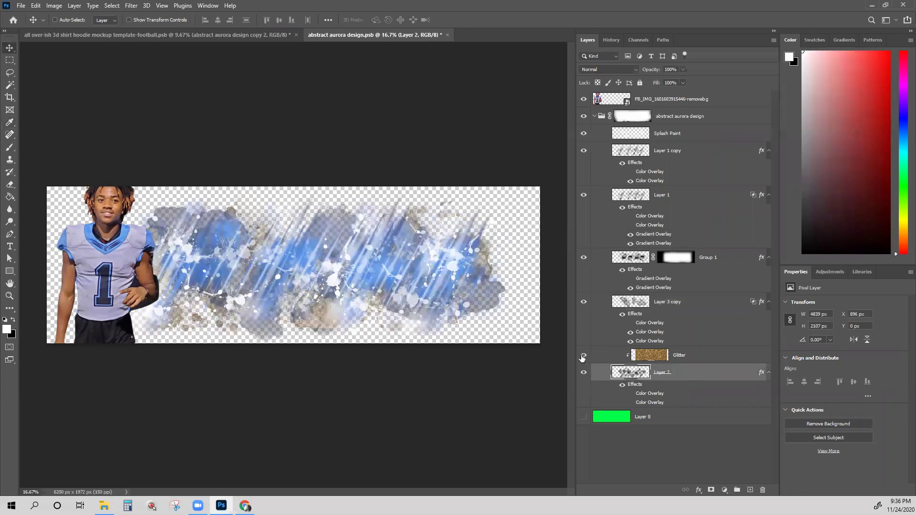
click(584, 418)
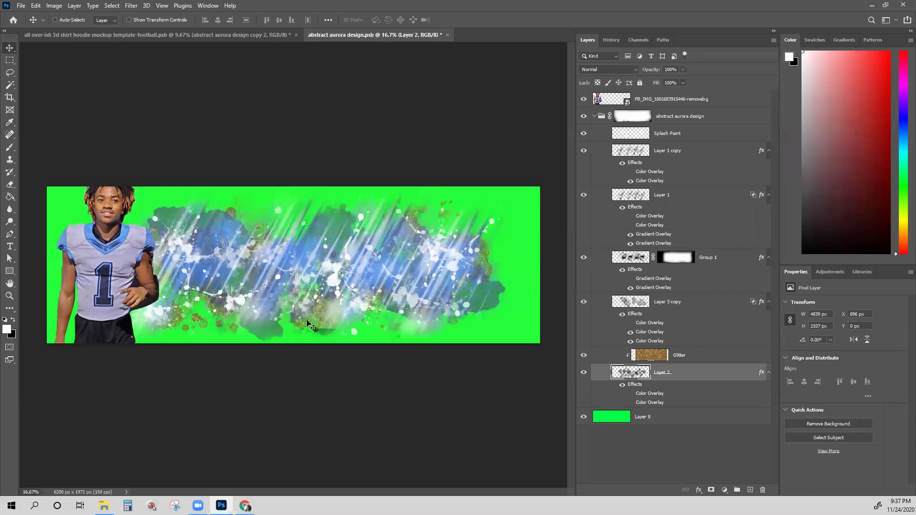
click(642, 357)
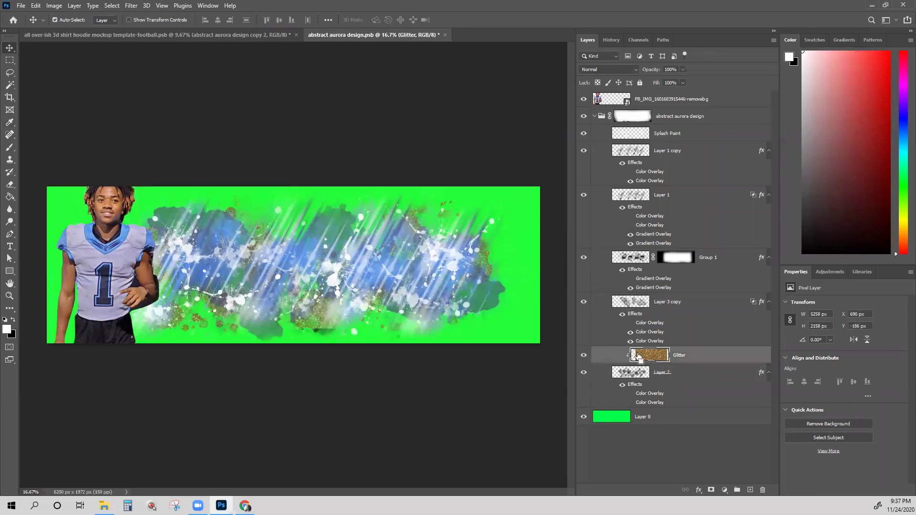
key(ctrl+t)
key(Return)
click(583, 355)
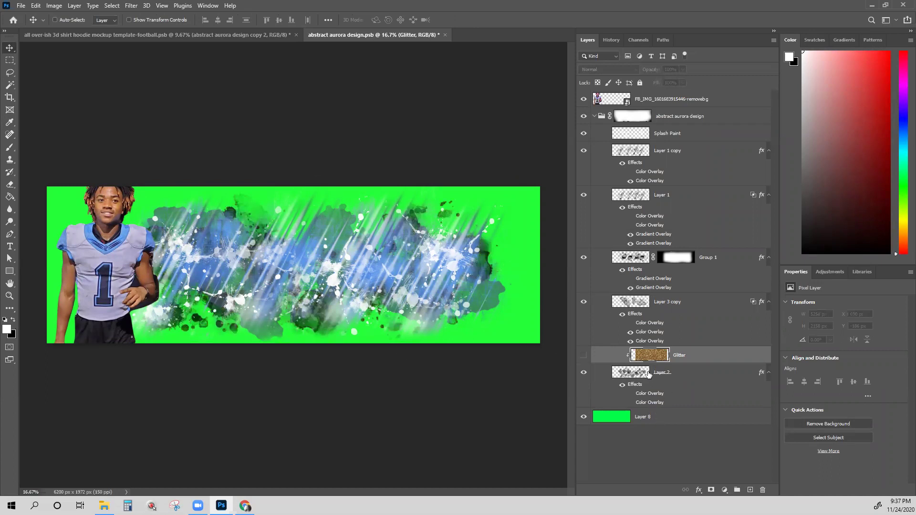
Step: Enable the Color Overlay on Layer 2 and add a second one in black (000000)
click(648, 375)
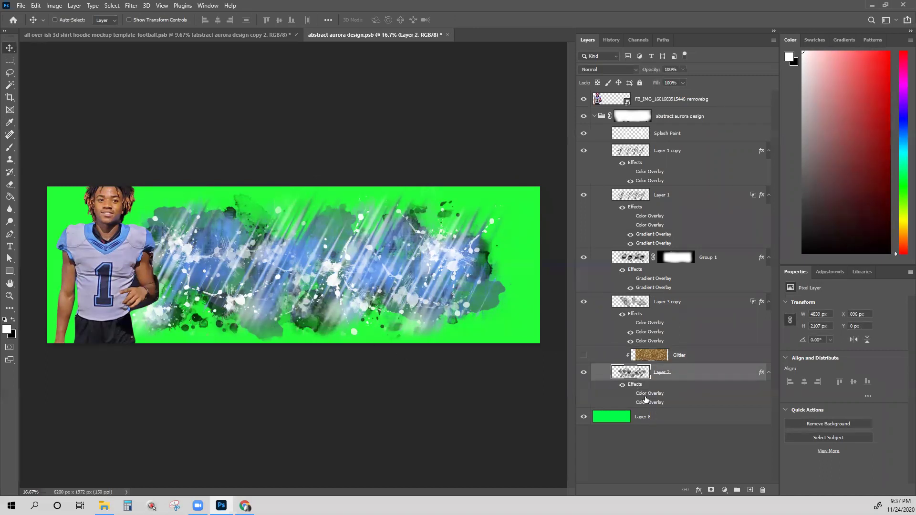
click(631, 394)
double_click(642, 393)
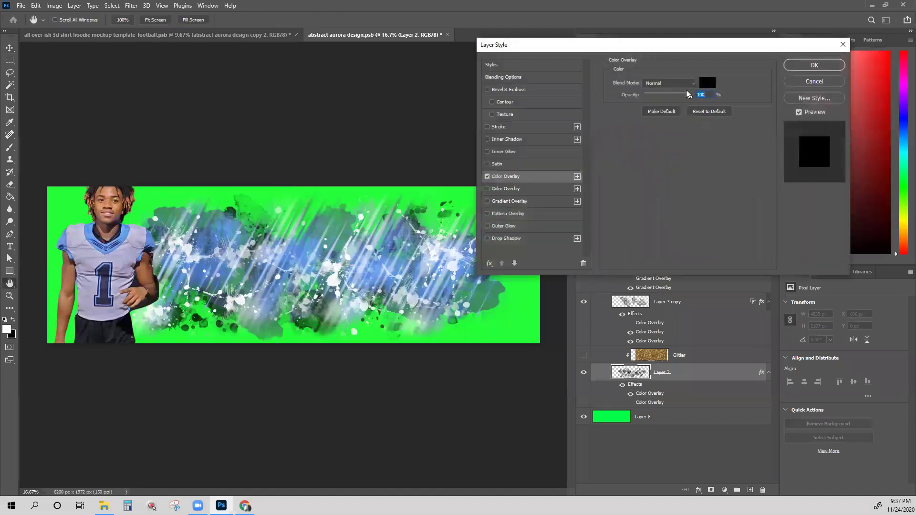
click(578, 176)
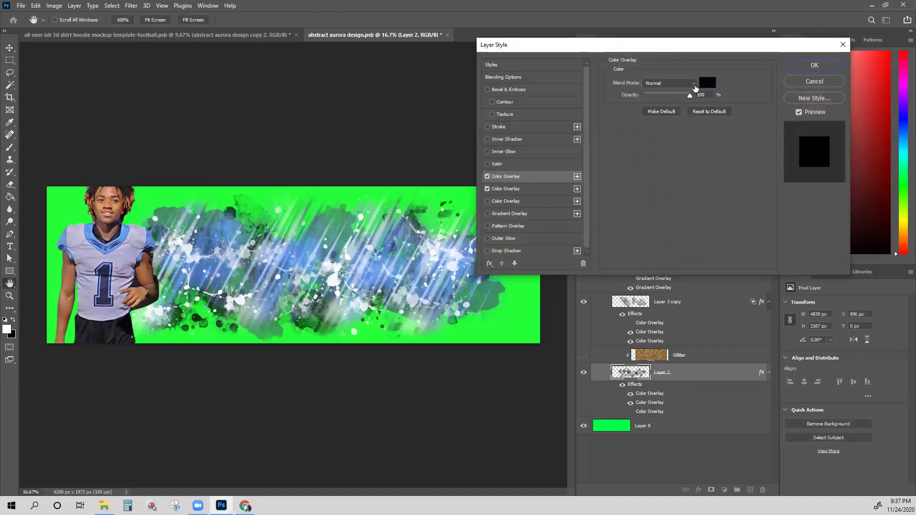
click(707, 83)
click(355, 147)
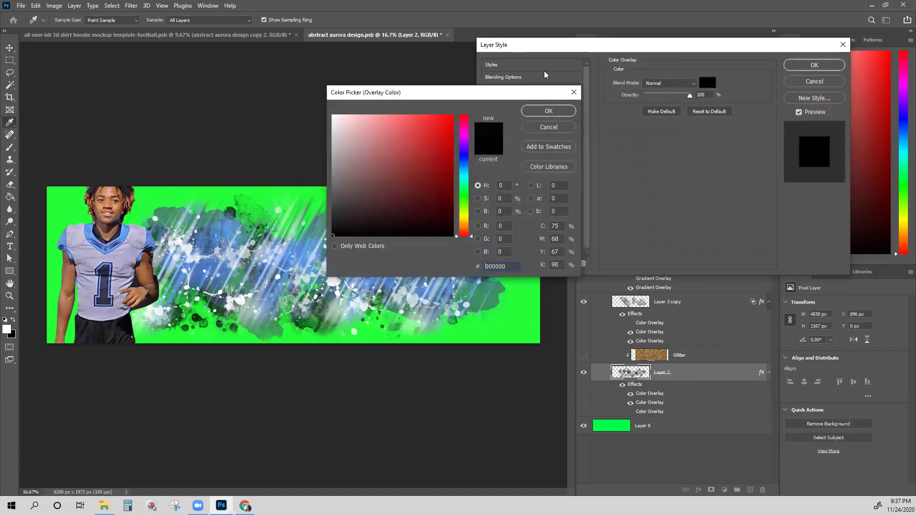
click(549, 111)
click(806, 72)
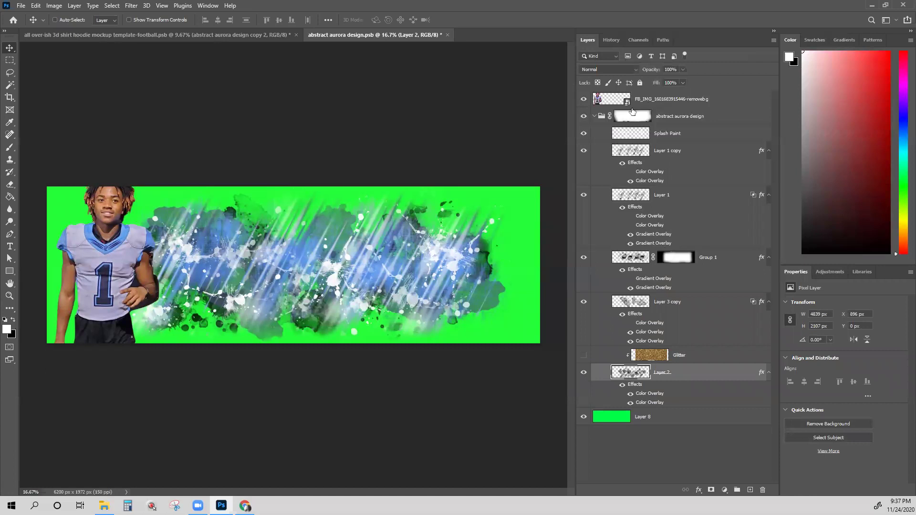
Step: Delete the jersey photo layer from the aurora design and hide the green Layer 8
click(652, 103)
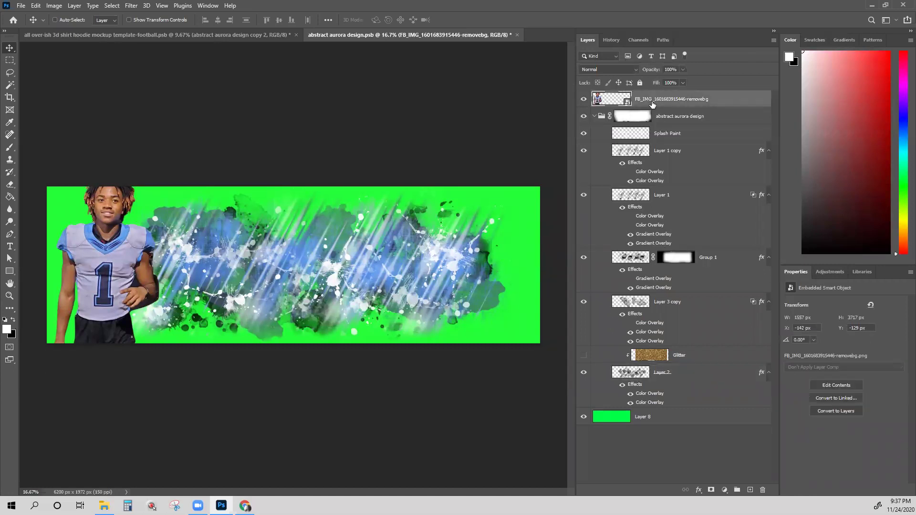
key(Delete)
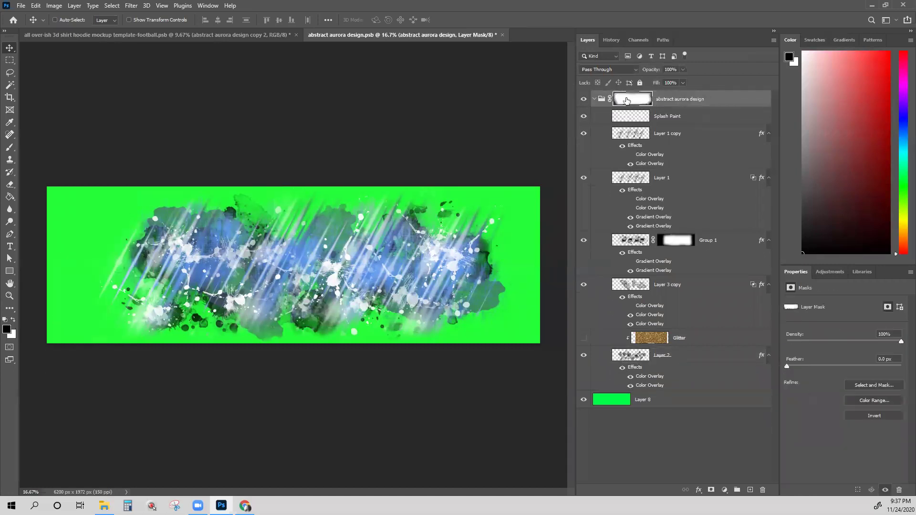
click(584, 400)
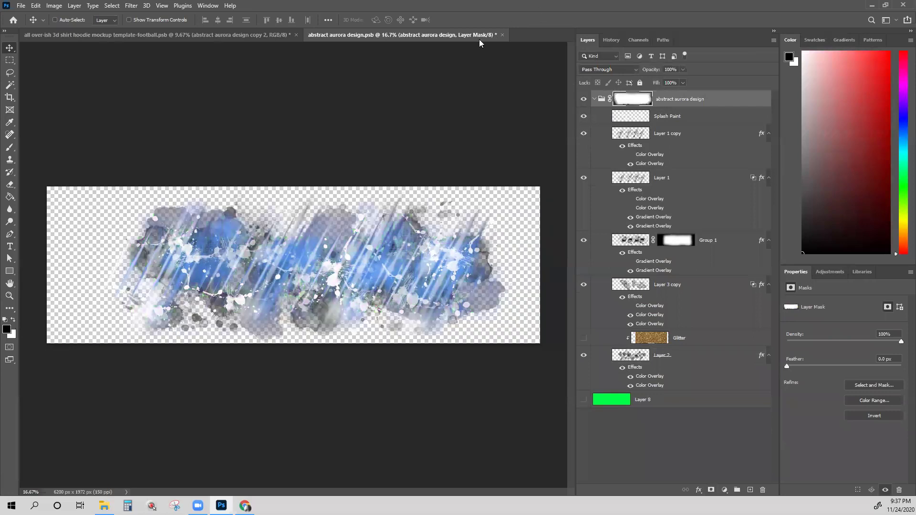
Step: Save and close the abstract aurora design, and open the bottom border smart object for editing
click(502, 35)
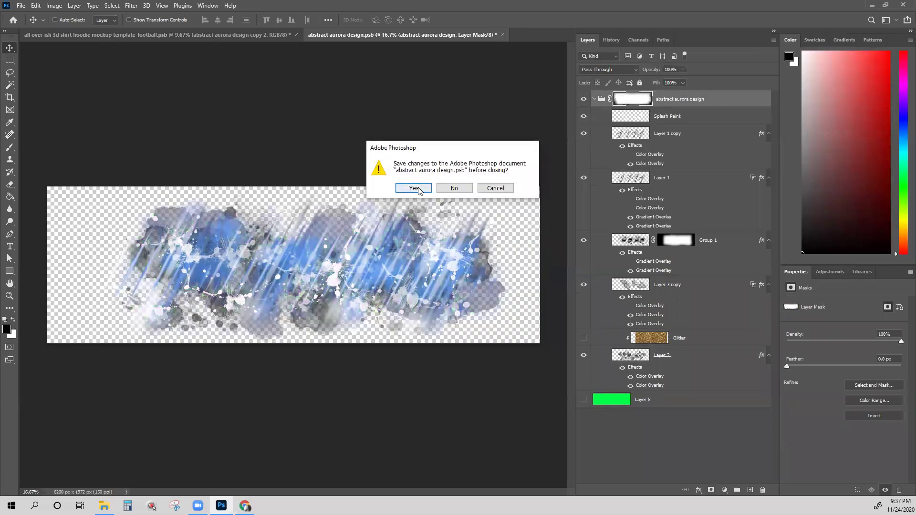
click(418, 189)
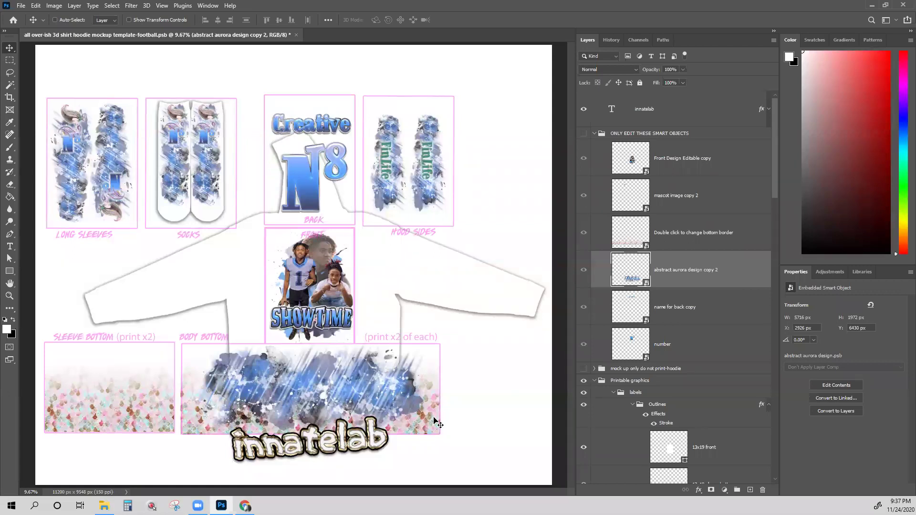
click(701, 316)
click(698, 246)
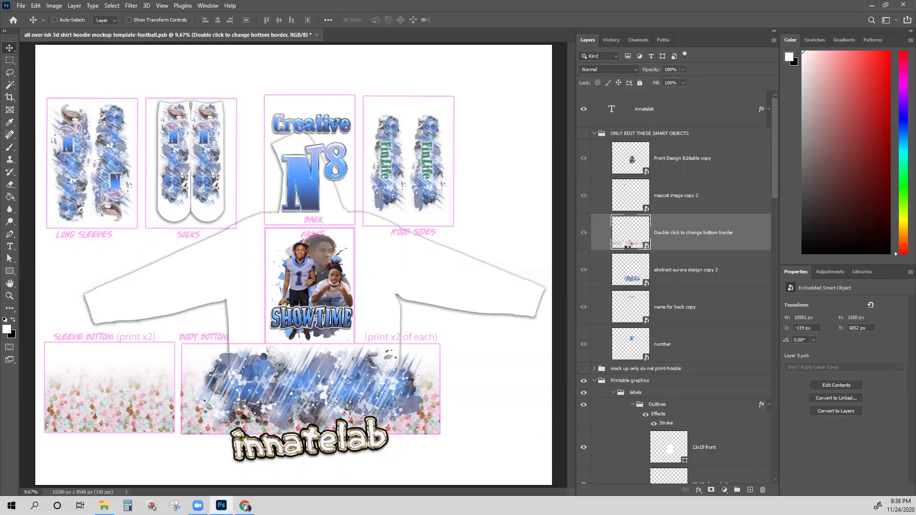
double_click(629, 244)
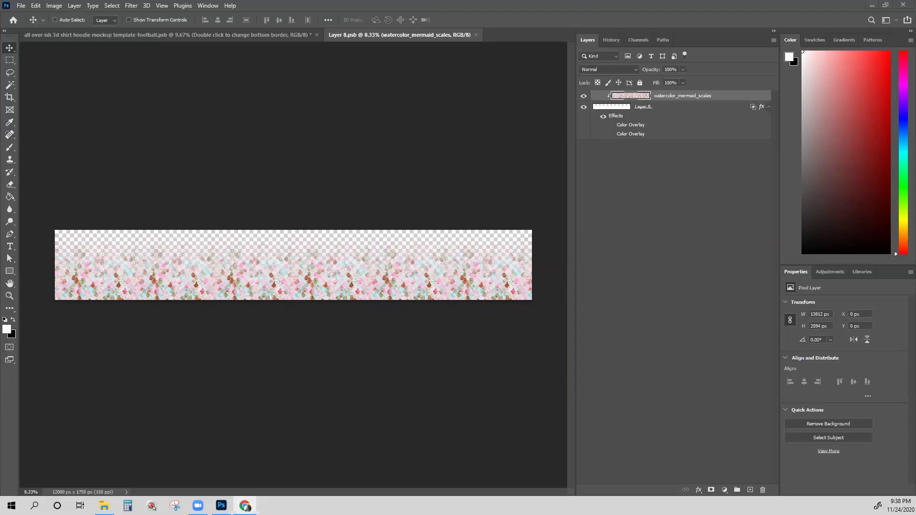
Step: Switch to Chrome, open the full-size Amazon jaguar print image and save it as a JPEG in the delete and temp files folder
click(245, 506)
click(697, 70)
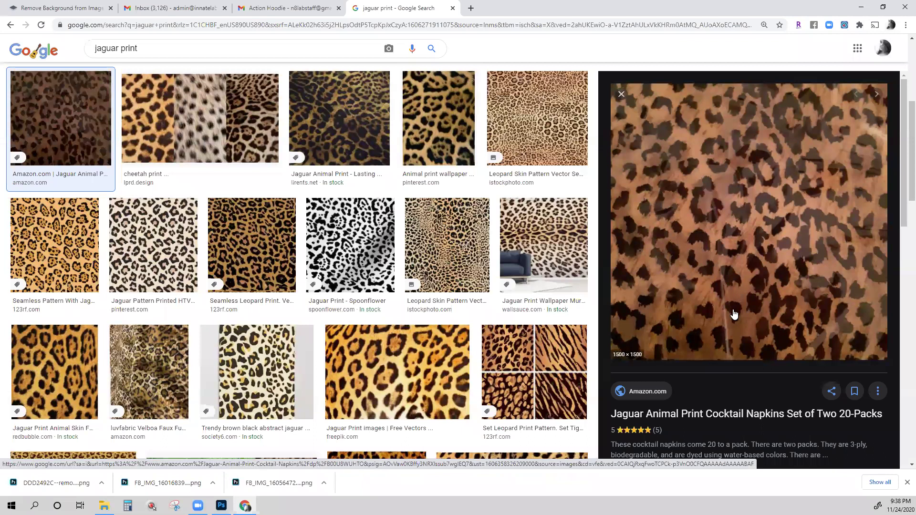
right_click(760, 187)
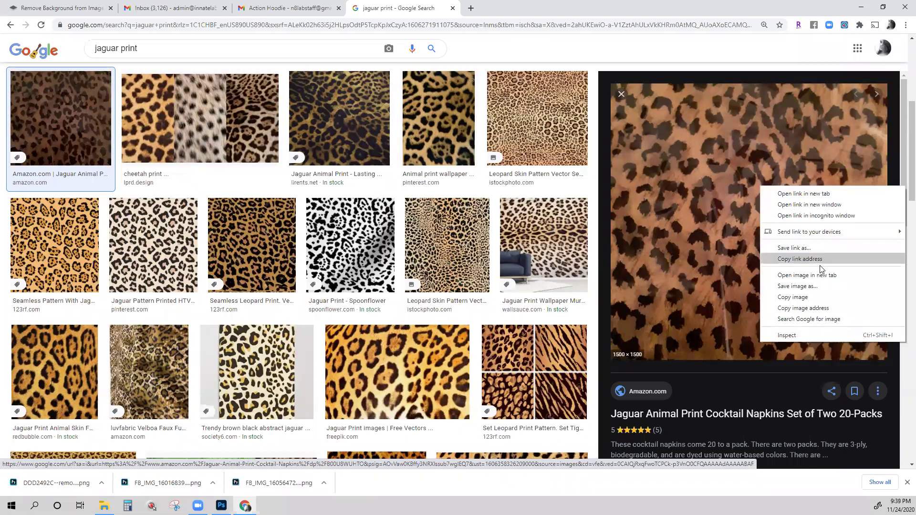
click(807, 275)
click(513, 8)
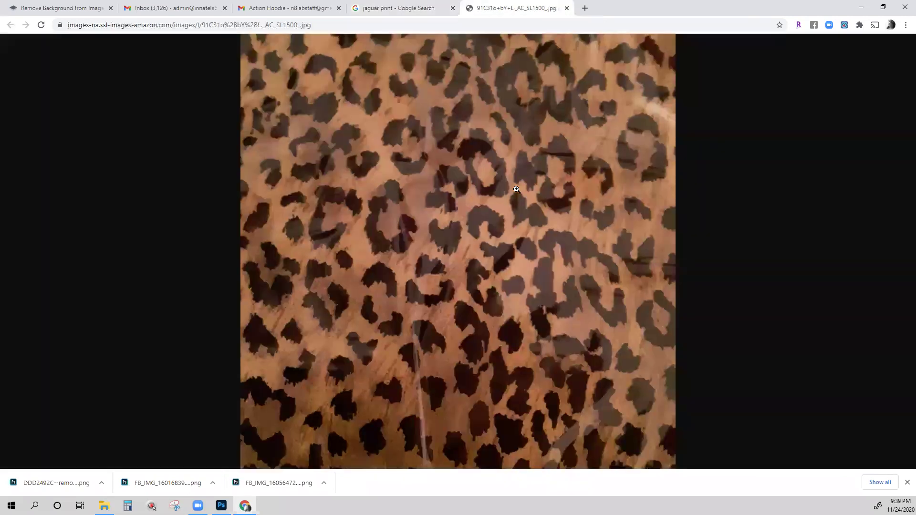
click(516, 189)
click(520, 181)
right_click(500, 194)
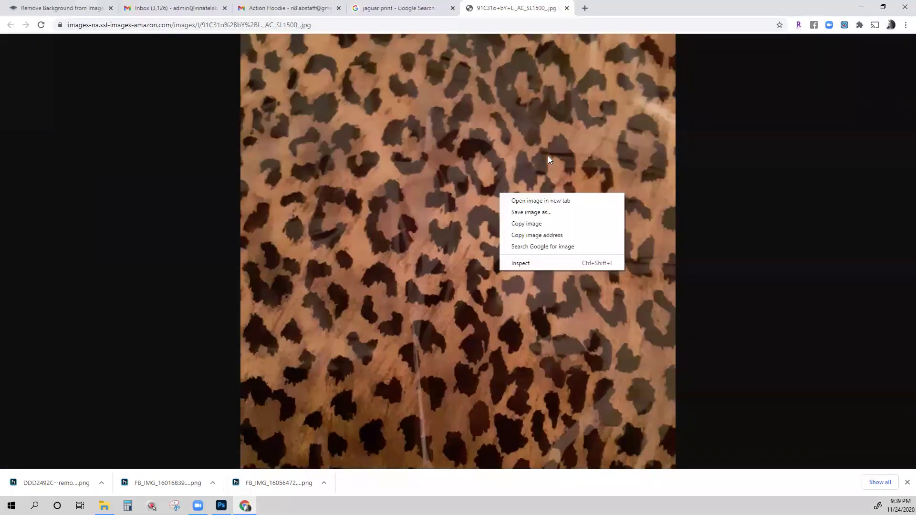
click(542, 213)
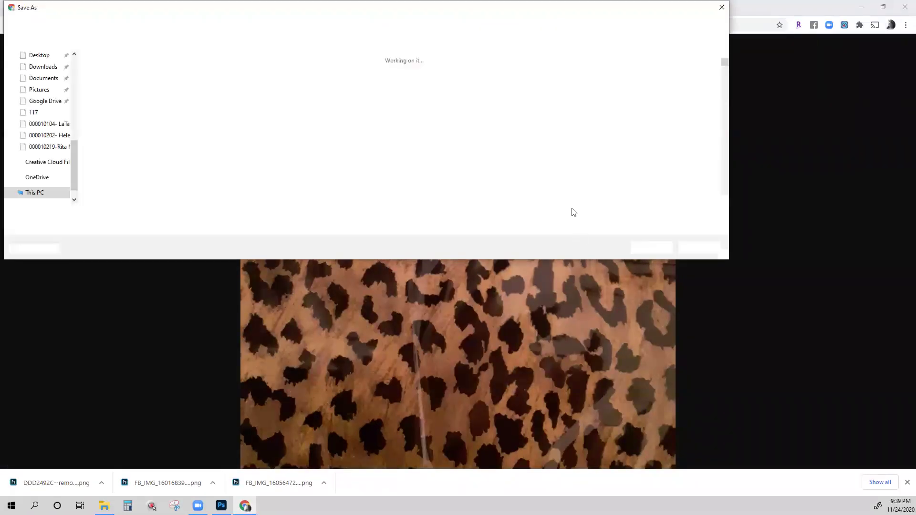
click(642, 247)
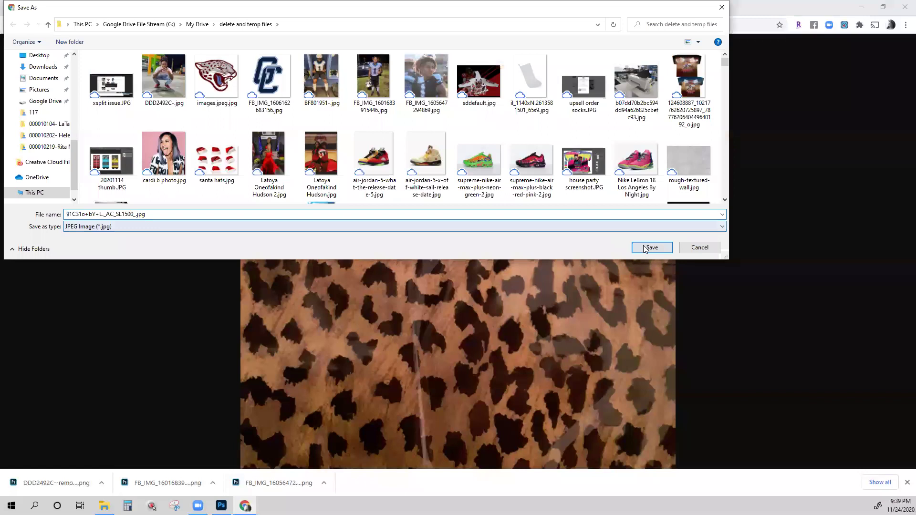
click(414, 8)
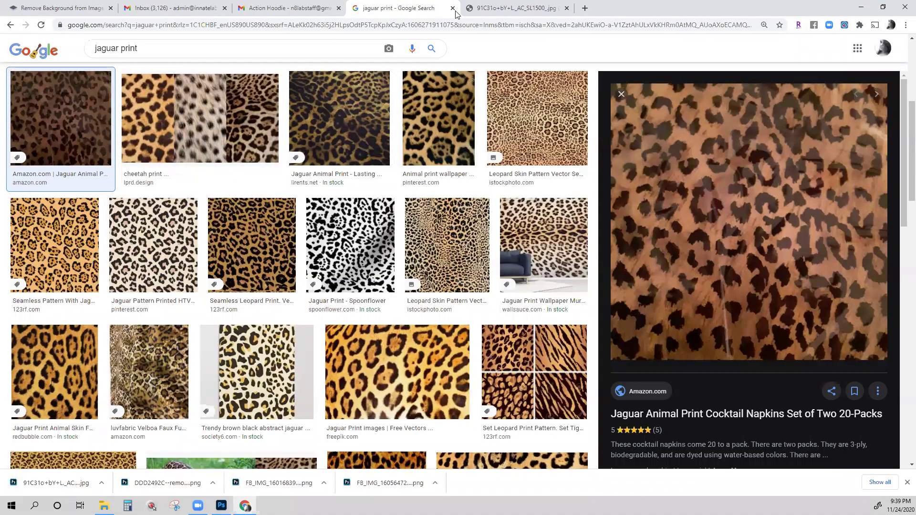
click(314, 8)
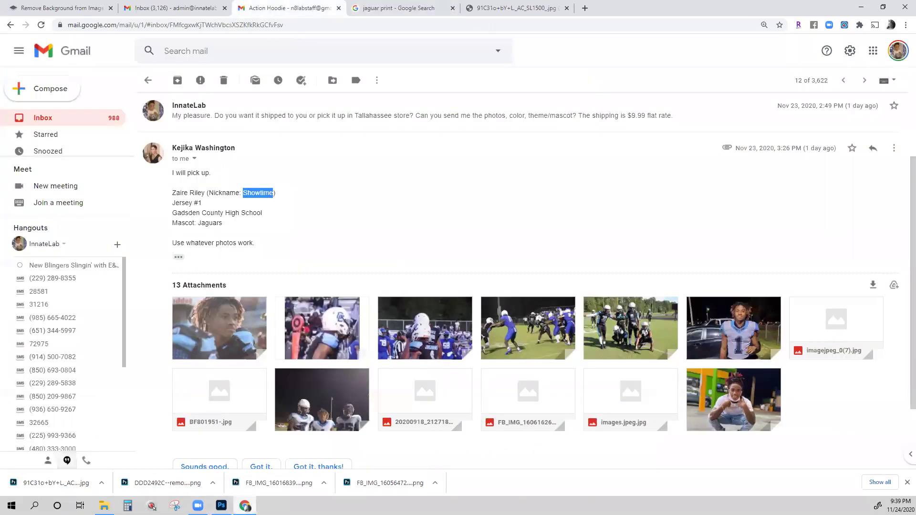
Step: Switch to Photoshop, place the saved jaguar print in the border document, and enlarge it to about 3113 px square near the strip's left end
click(221, 506)
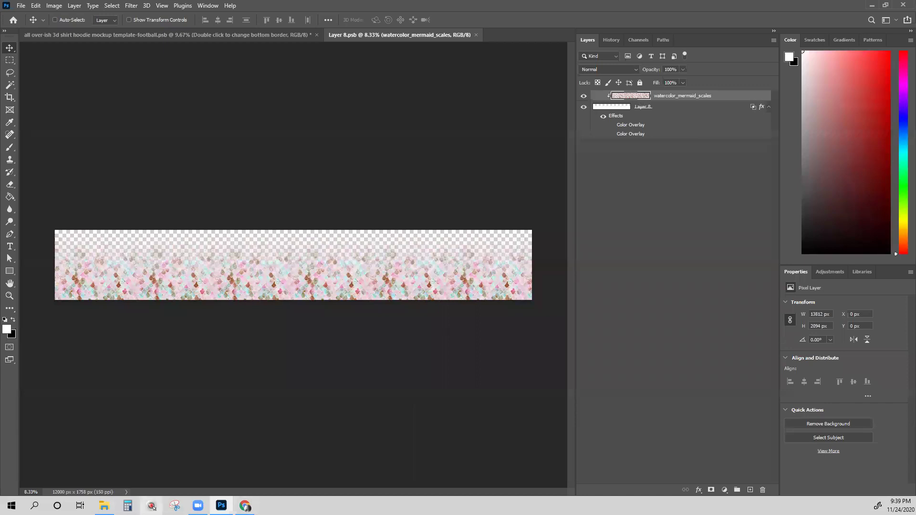
click(104, 506)
scroll(559, 217, up, 1)
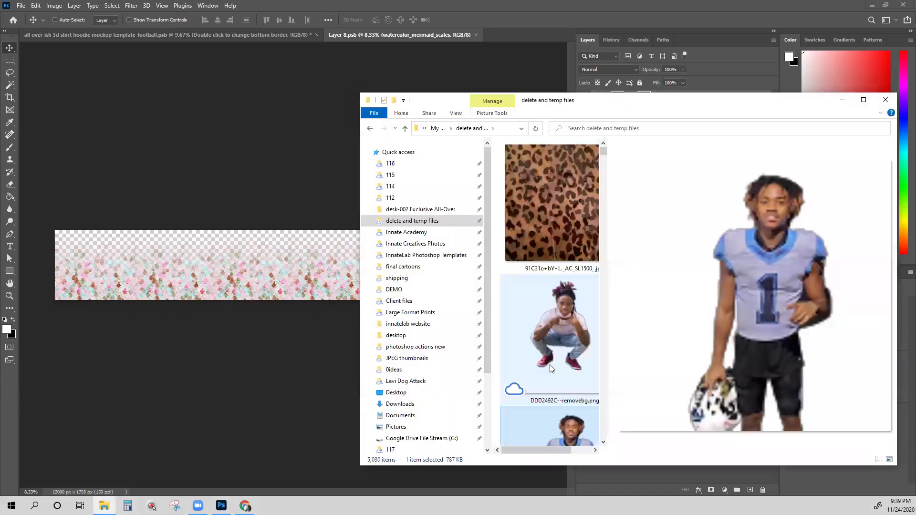
drag(560, 215, 212, 264)
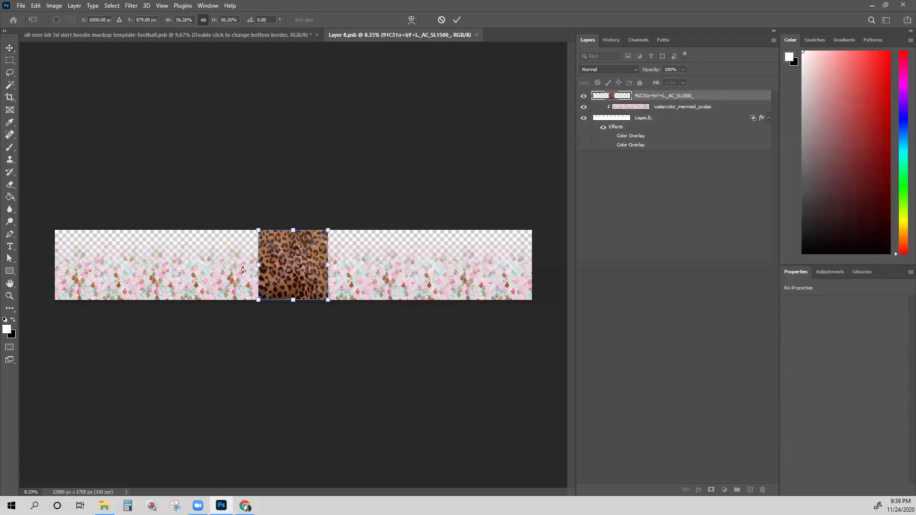
drag(298, 289, 95, 290)
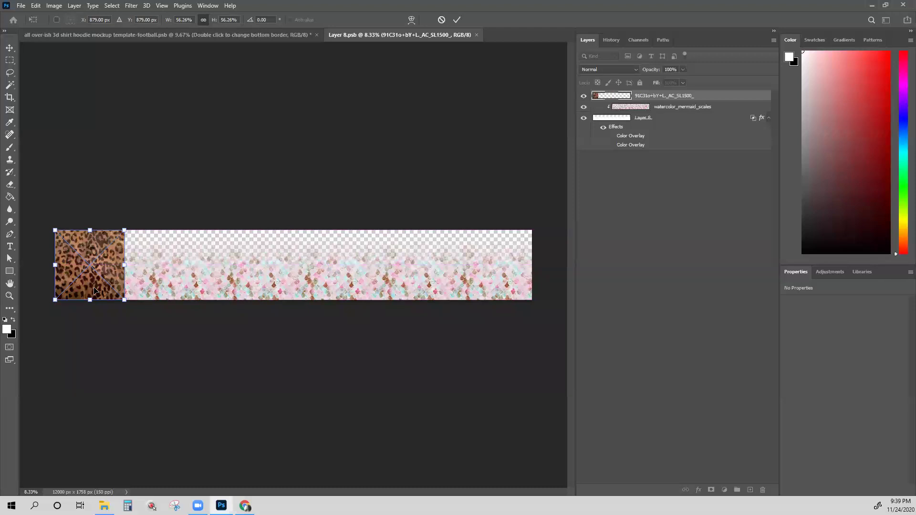
drag(100, 288, 205, 325)
drag(160, 279, 210, 284)
key(Return)
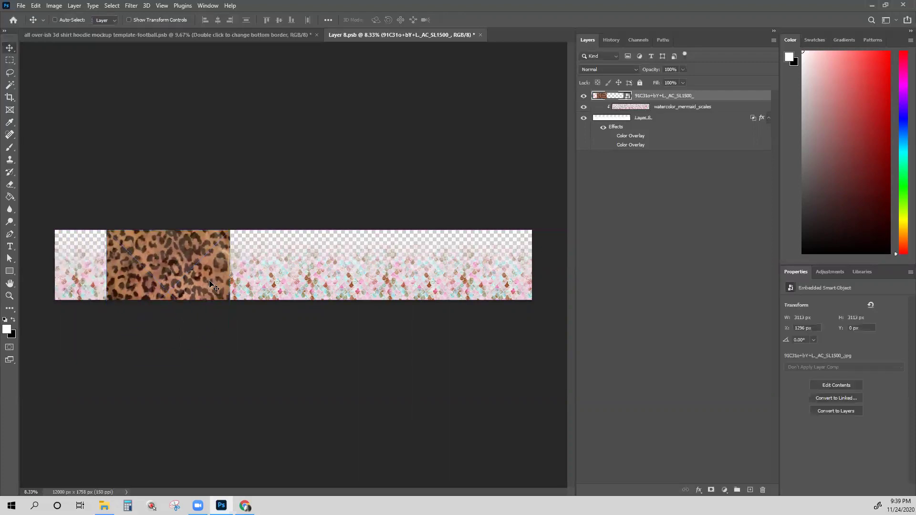
double_click(603, 99)
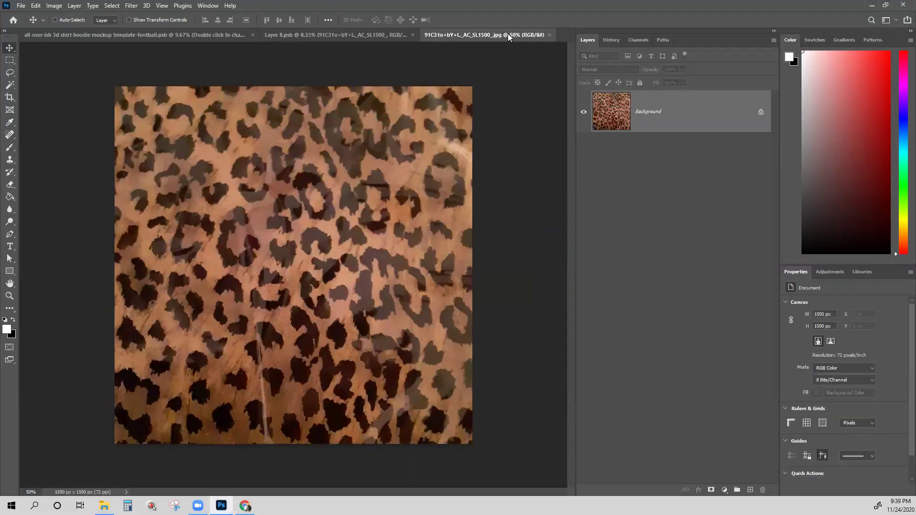
click(550, 35)
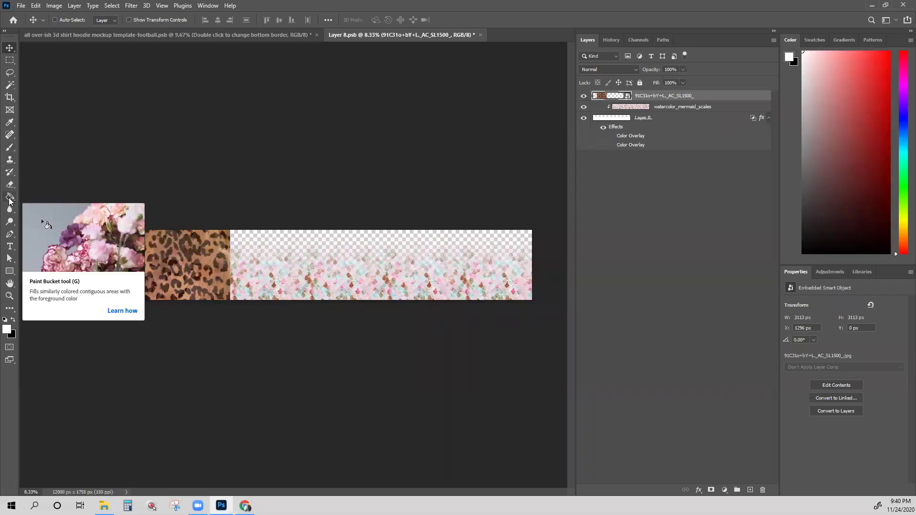
Step: Add a layer mask to the jaguar print and fade its left and right edges with a black-to-transparent linear gradient
click(712, 490)
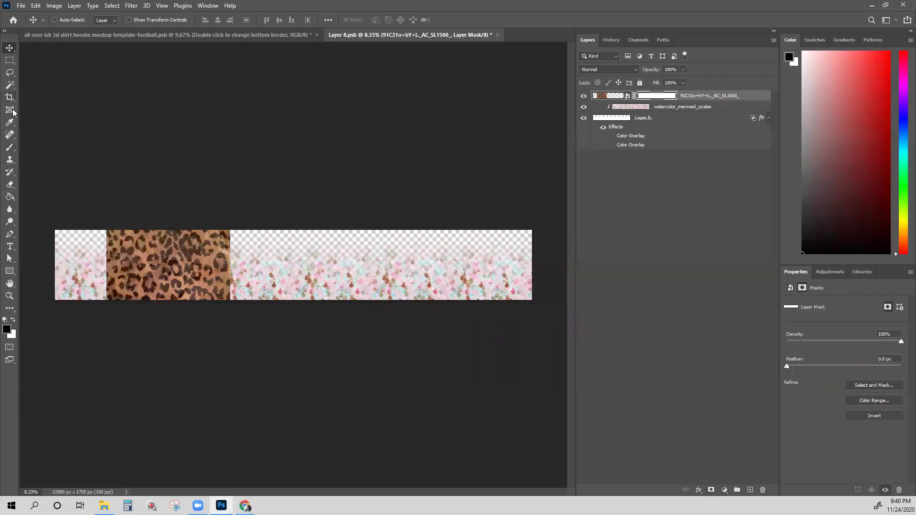
drag(12, 202, 62, 196)
click(87, 21)
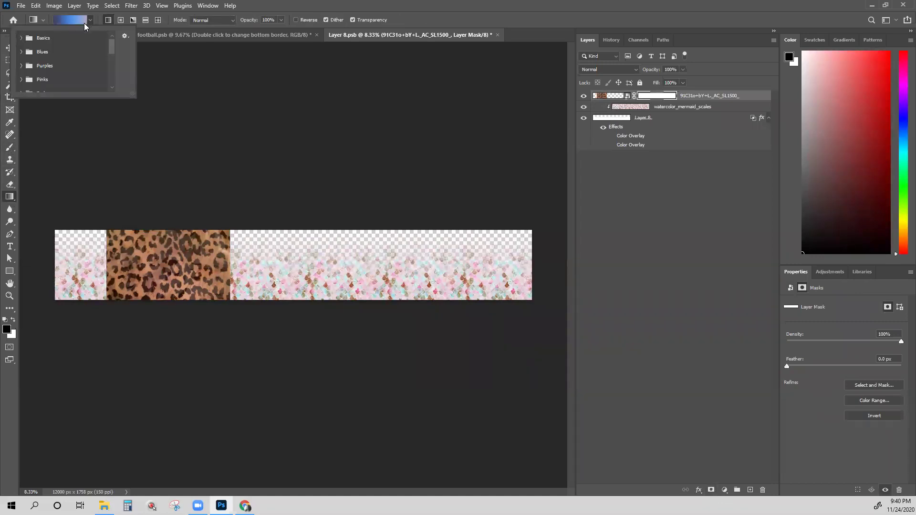
click(20, 38)
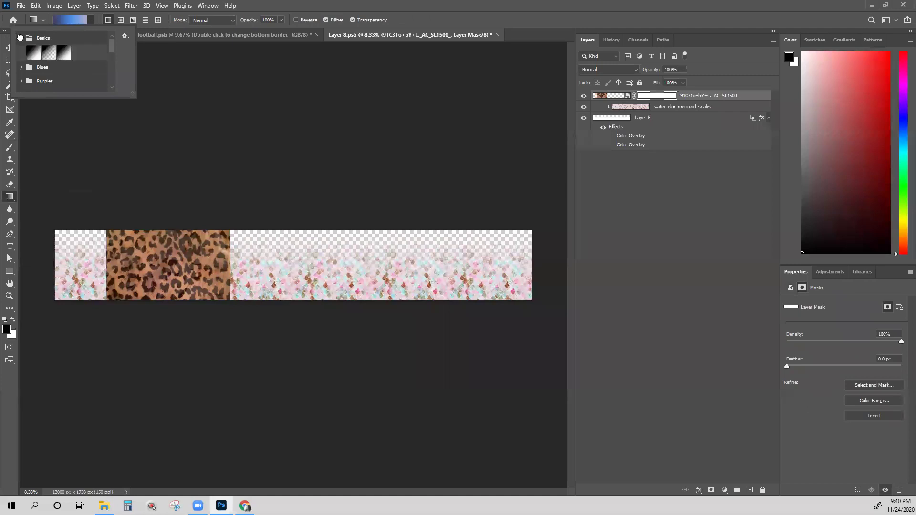
click(47, 52)
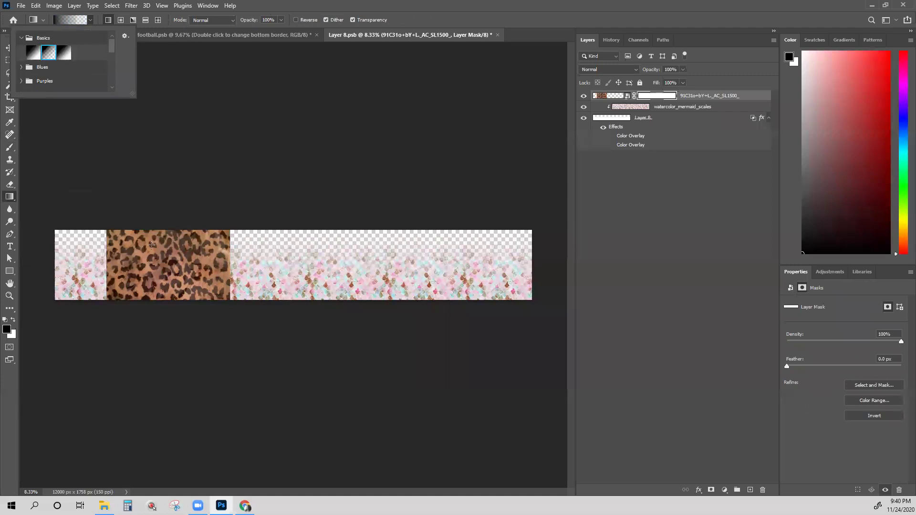
click(108, 262)
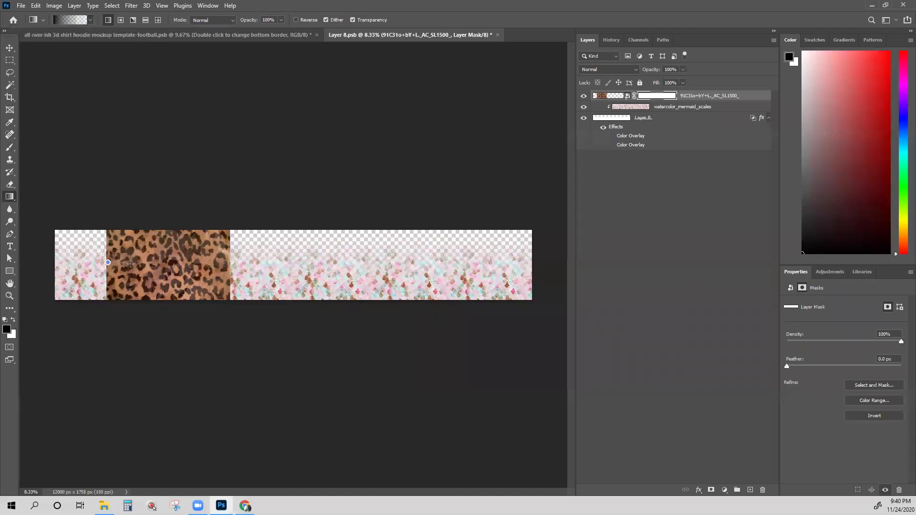
drag(130, 263, 130, 264)
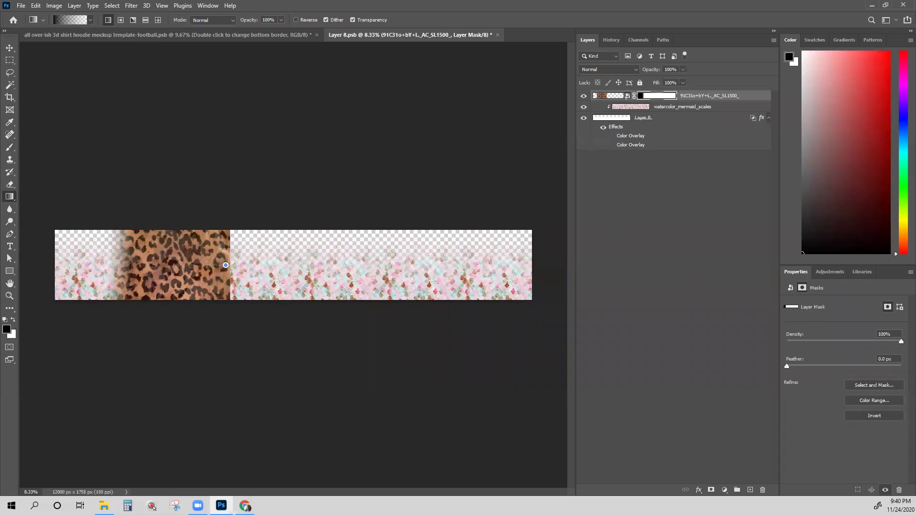
drag(192, 265, 188, 266)
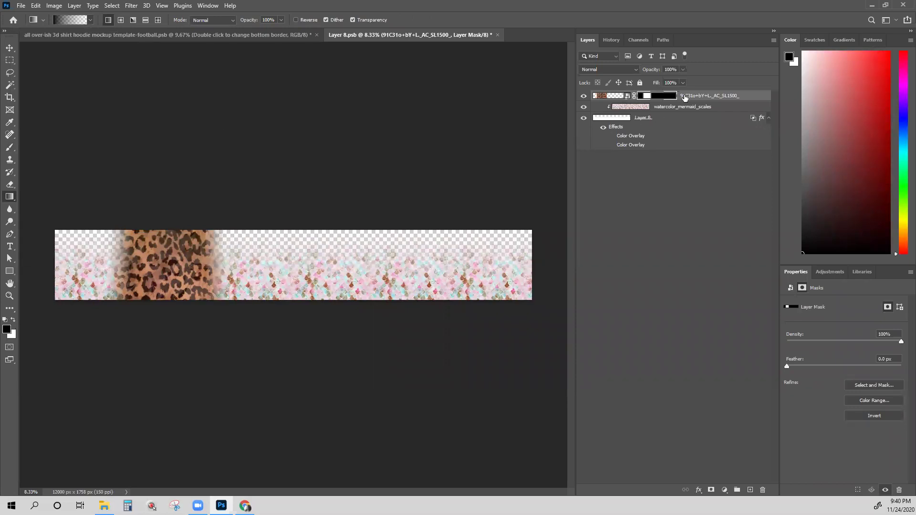
Step: Duplicate the faded jaguar print into six overlapping tiles side by side along the border strip
click(10, 48)
drag(167, 267, 230, 265)
key(ctrl+j)
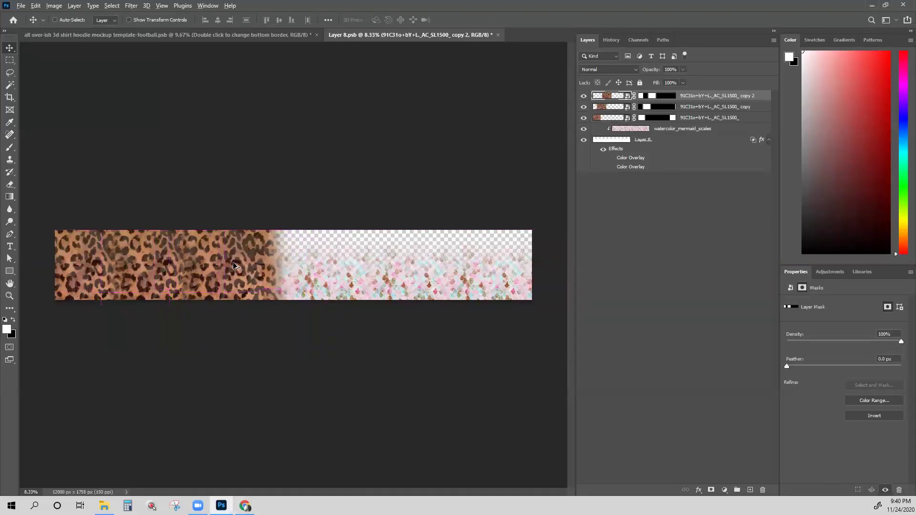
shift+click(721, 120)
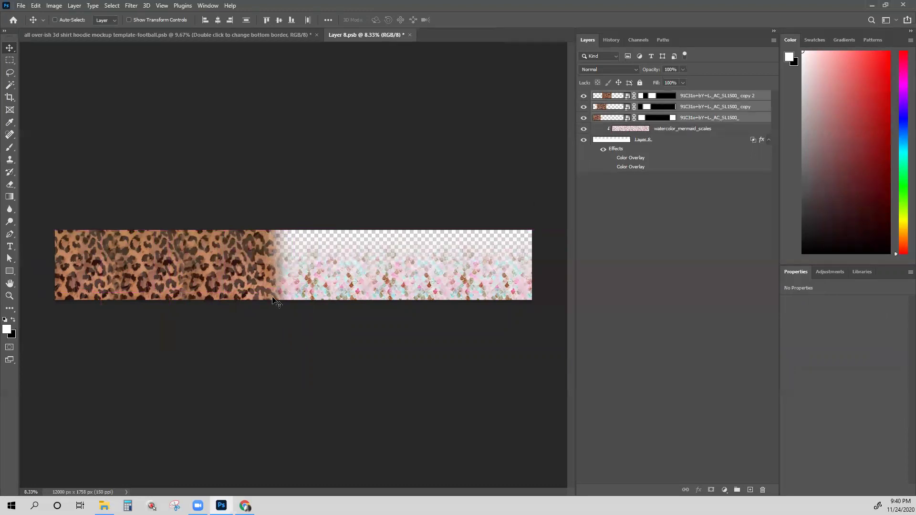
drag(218, 282, 441, 281)
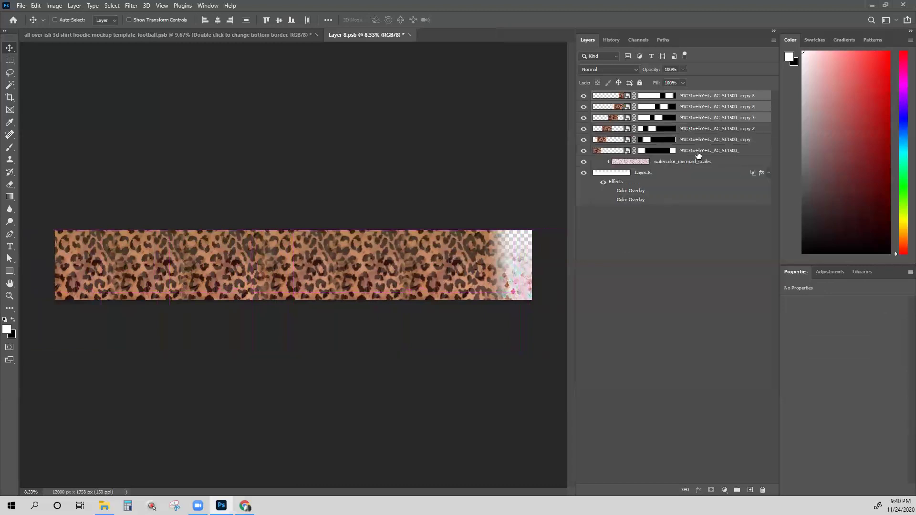
Step: Rasterize the six jaguar print layers and merge them into one layer
click(698, 151)
shift+click(693, 95)
right_click(693, 96)
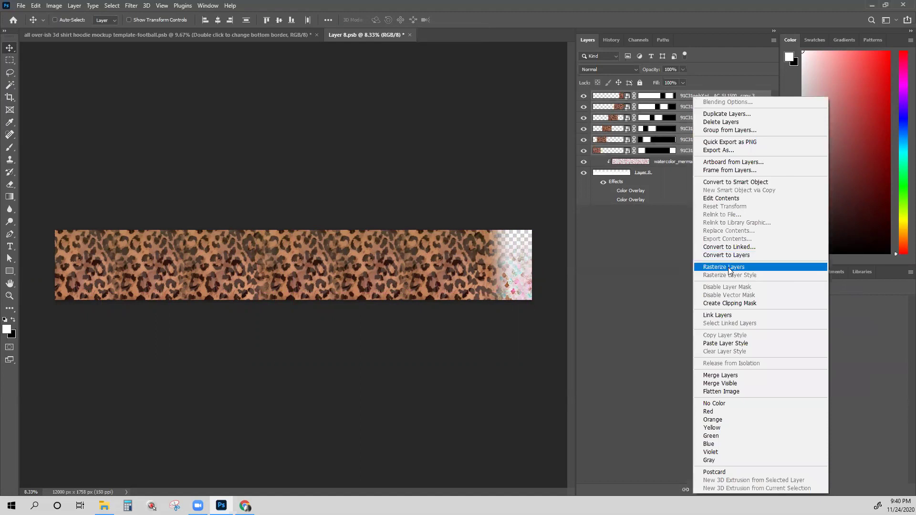
click(725, 267)
right_click(701, 99)
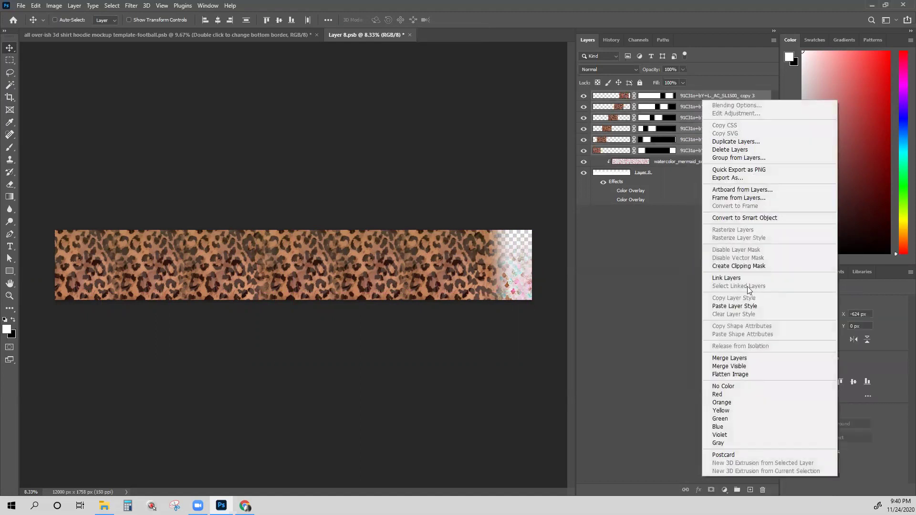
click(743, 359)
Step: Reposition the merged jaguar print and enlarge it to about 13002 by 3663 px so it covers the whole strip
drag(445, 255, 493, 260)
key(ctrl+t)
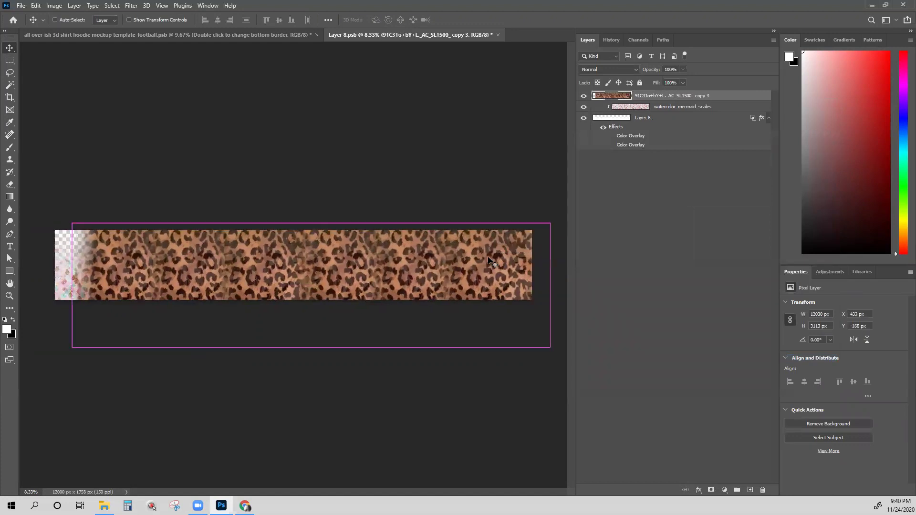
drag(71, 223, 32, 199)
key(Return)
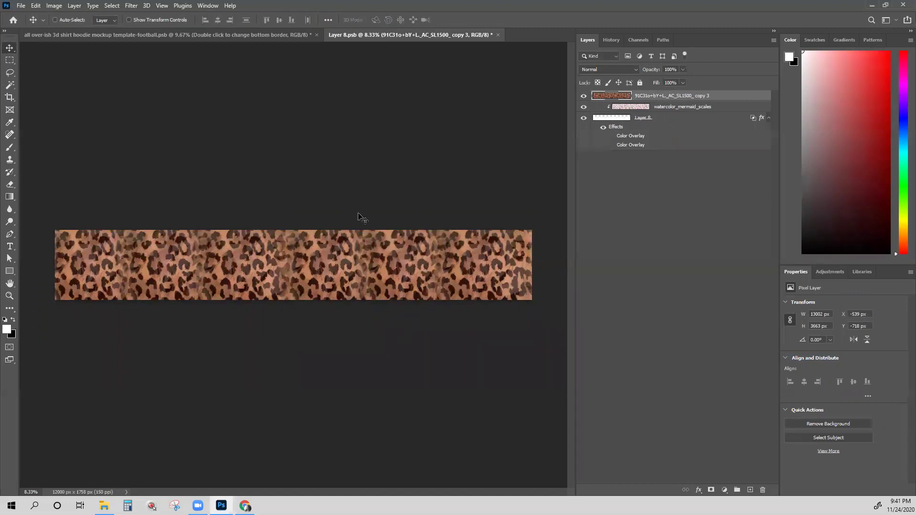
Step: Clip the jaguar print to Layer 8 beneath the watercolor_mermaid_scales layer, and hide the mermaid scales
drag(686, 97, 687, 114)
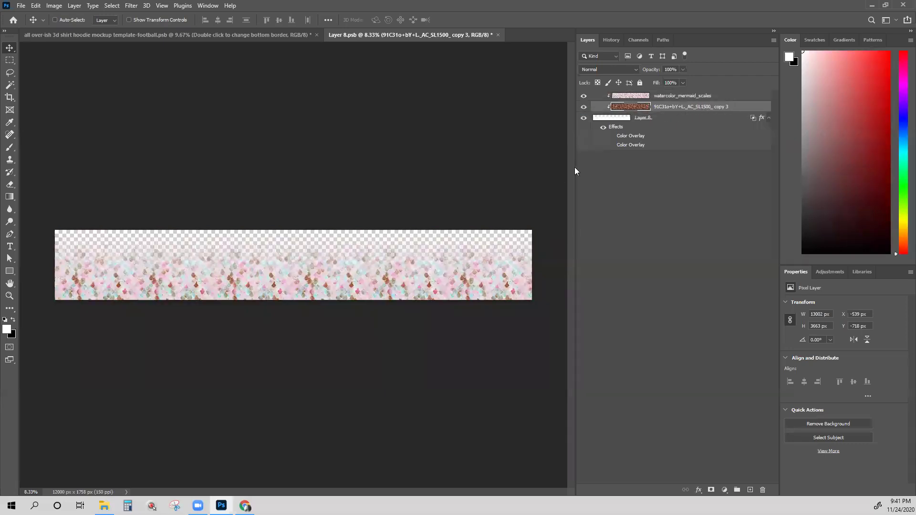
click(584, 96)
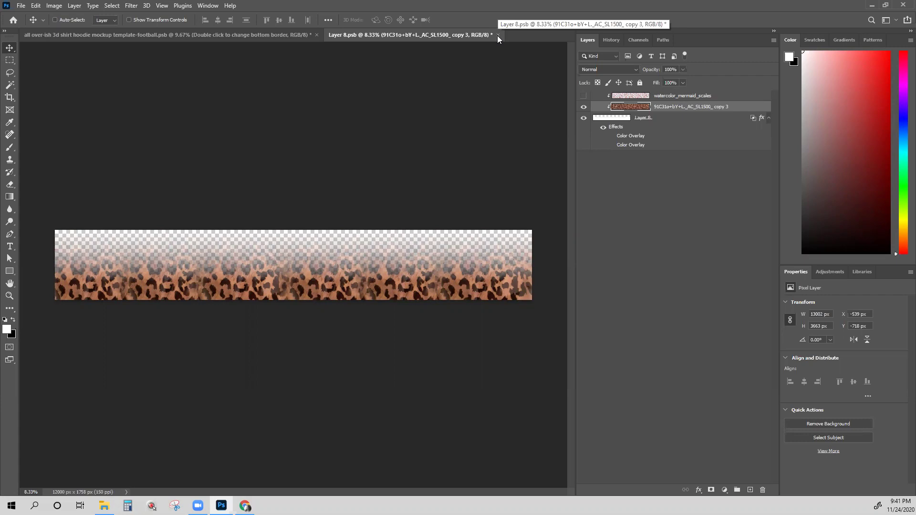
Step: Turn off Layer 8's color overlays and enable a gradient overlay using the custom blue-to-lavender gradient preset
click(612, 136)
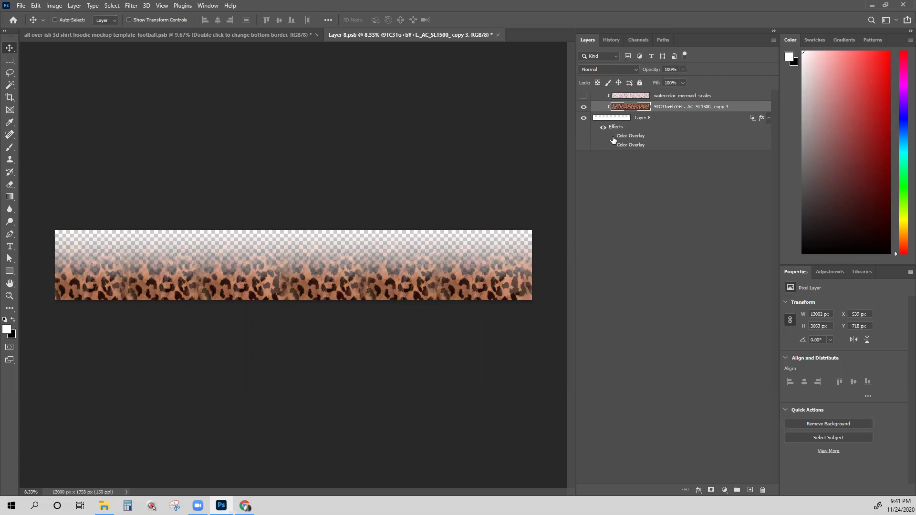
click(612, 138)
click(612, 136)
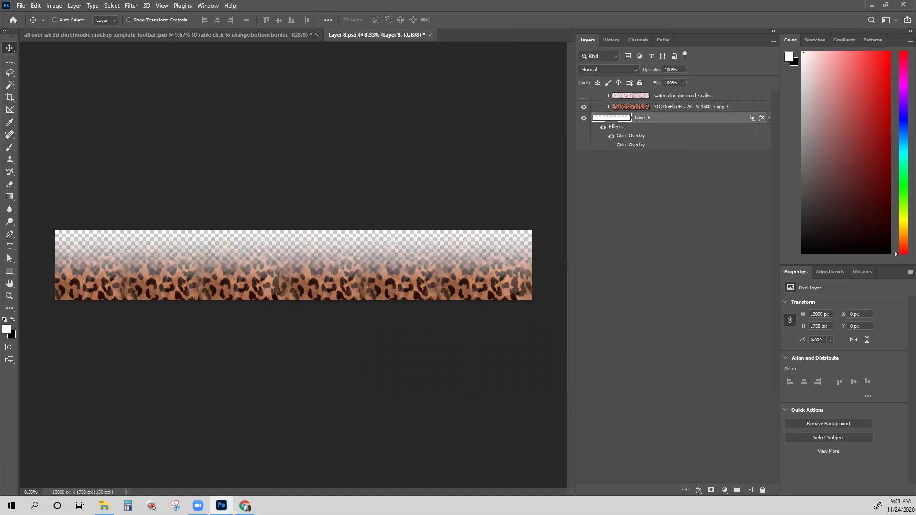
double_click(626, 137)
click(487, 176)
click(487, 214)
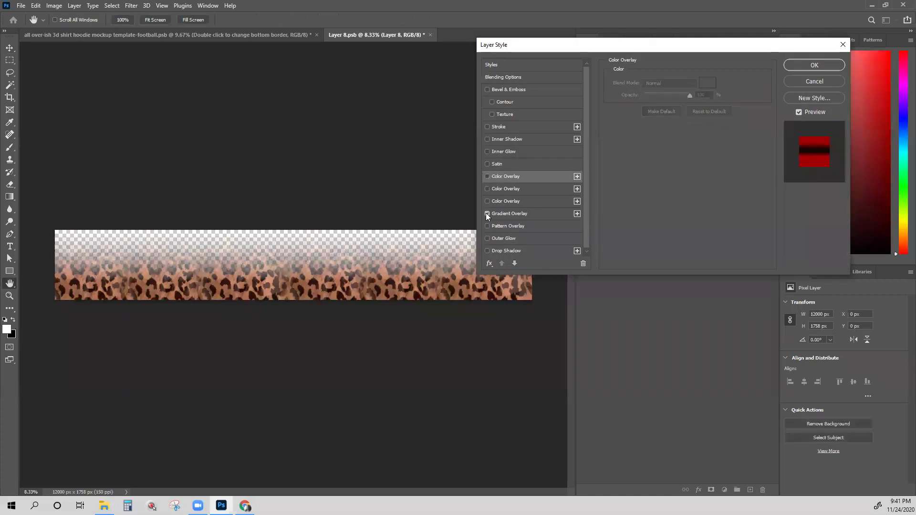
click(527, 216)
click(697, 104)
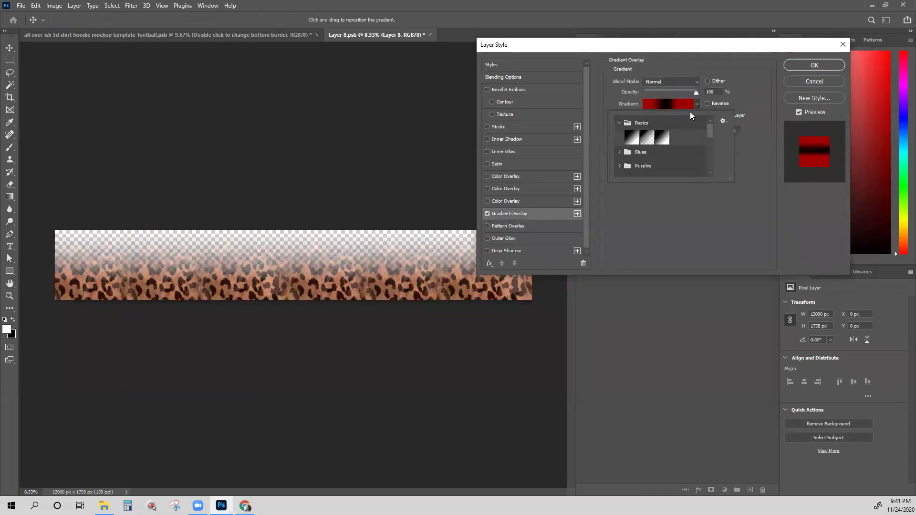
drag(711, 130, 714, 171)
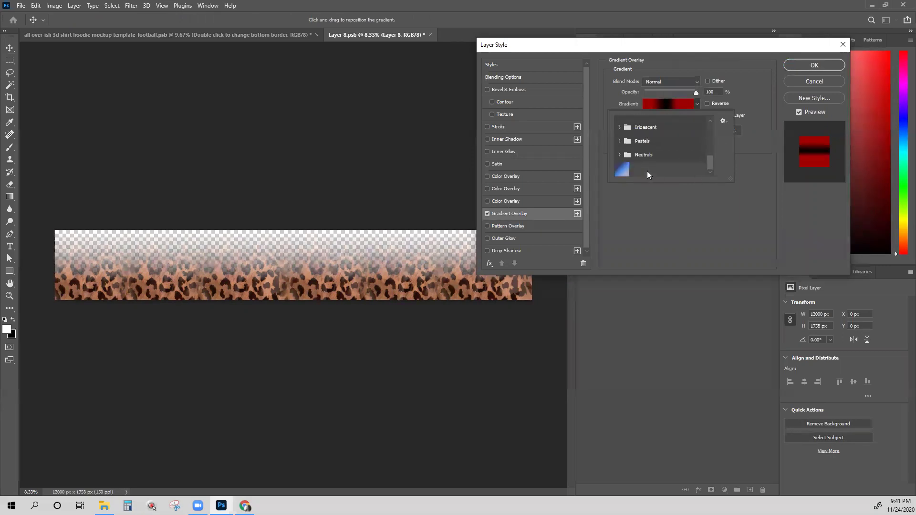
click(624, 171)
click(821, 63)
click(821, 63)
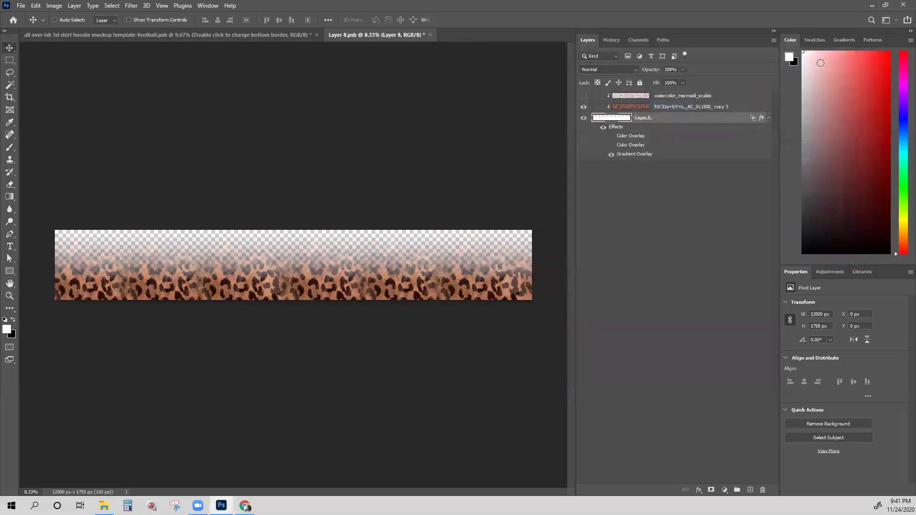
Step: Try blend modes such as Multiply, Screen, Soft Light, Vivid Light and Divide on the jaguar print layer, and return it to Normal
click(641, 106)
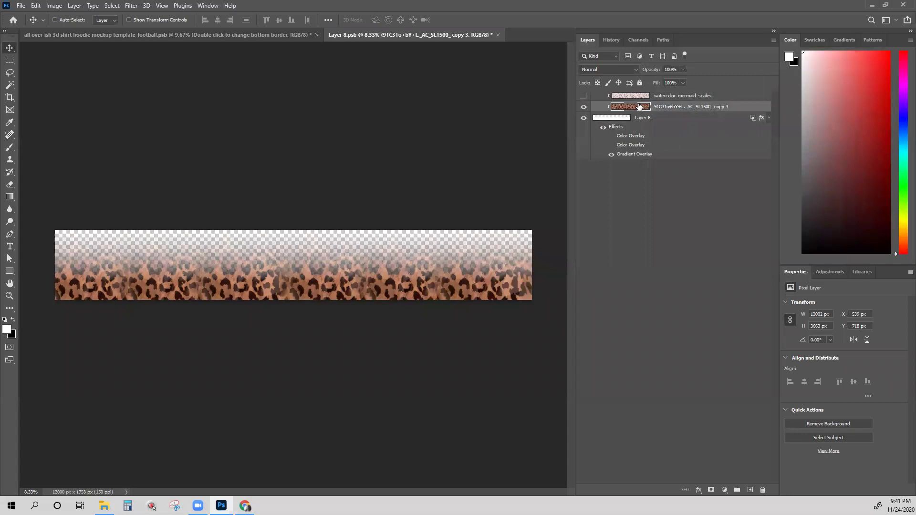
click(612, 70)
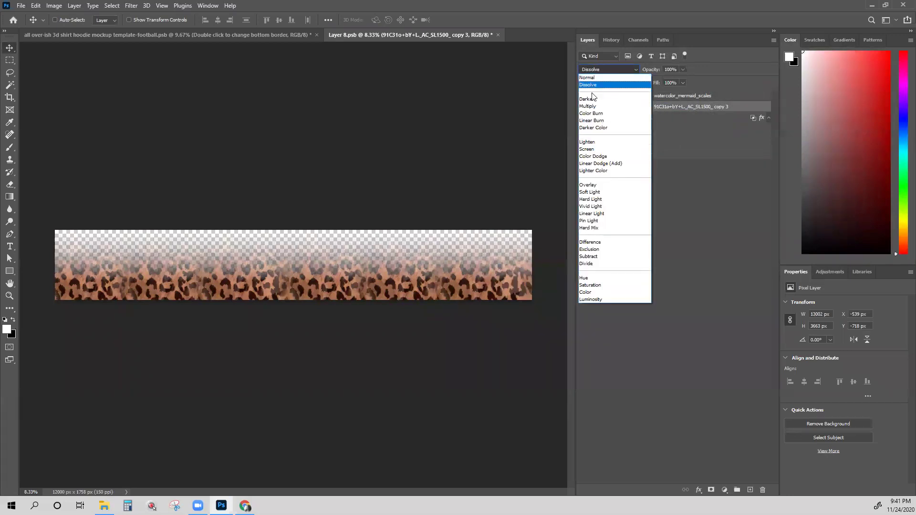
click(591, 99)
key(Down)
key(Down)
key(Down)
key(Down)
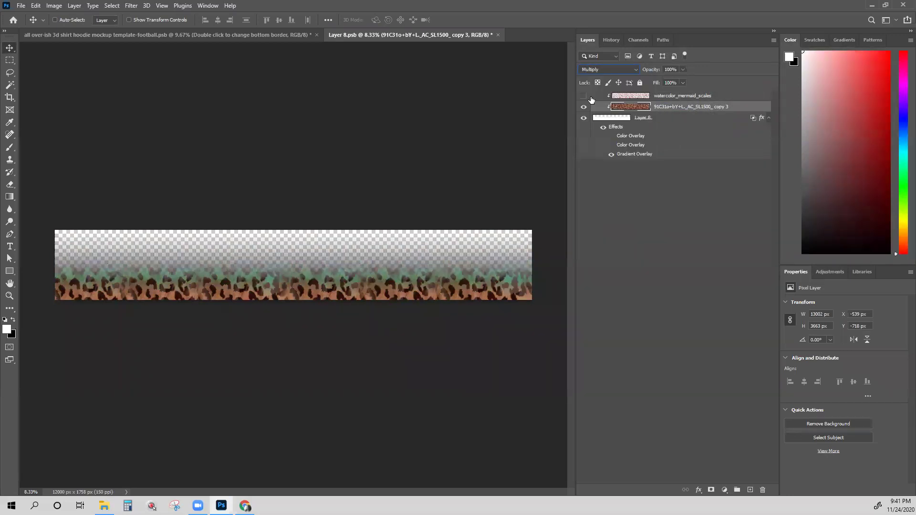
key(Down)
key(Down)
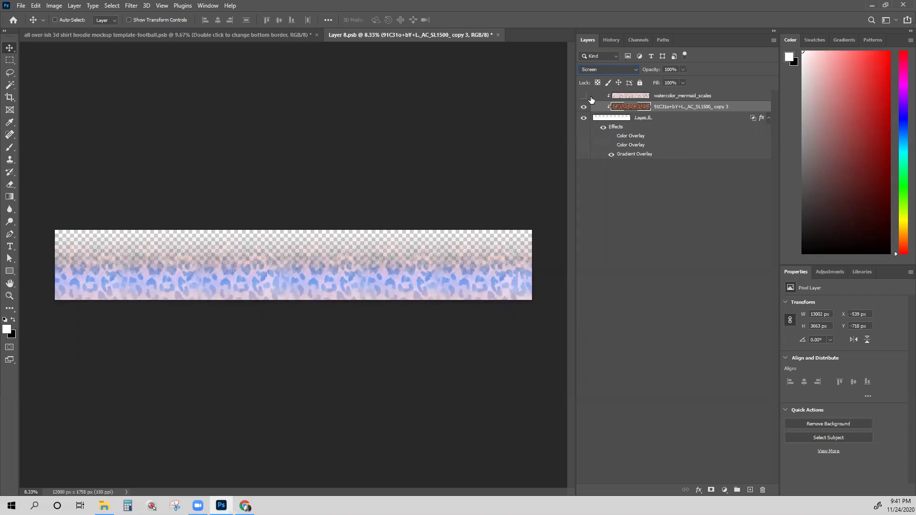
key(Down)
key(Down)
key(Down)
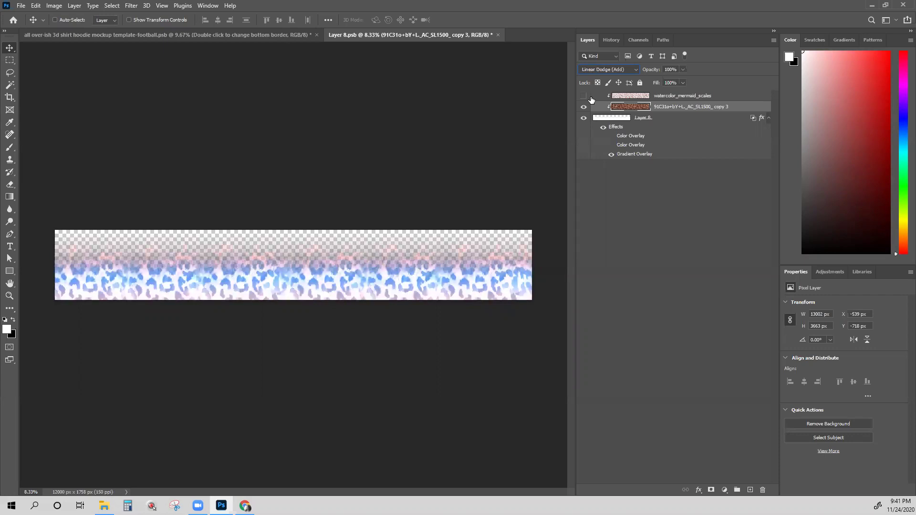
key(Down)
key(Down)
key(Down)
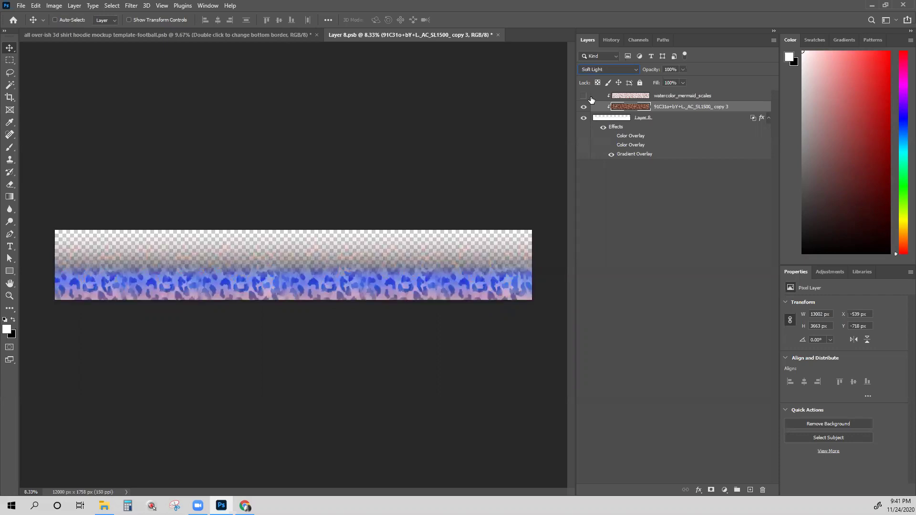
key(Down)
key(Down)
key(Down)
key(Down)
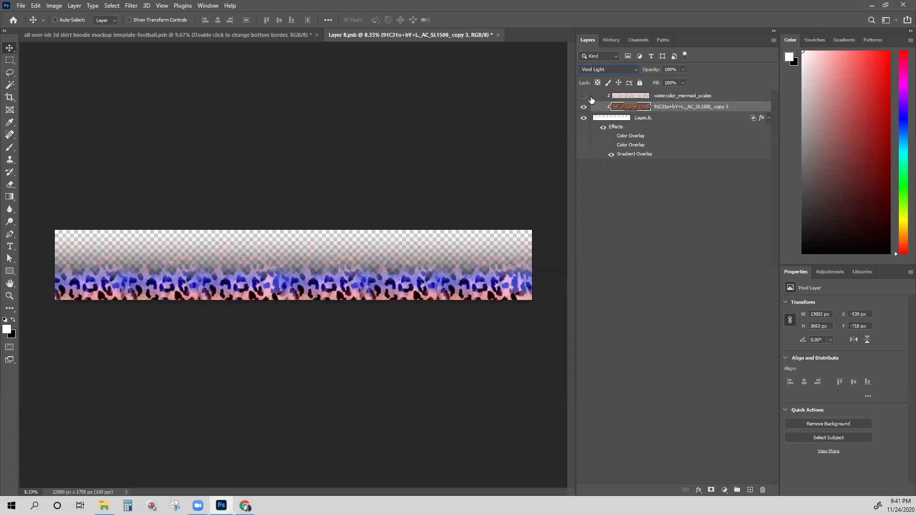
key(Down)
key(Down)
key(Down)
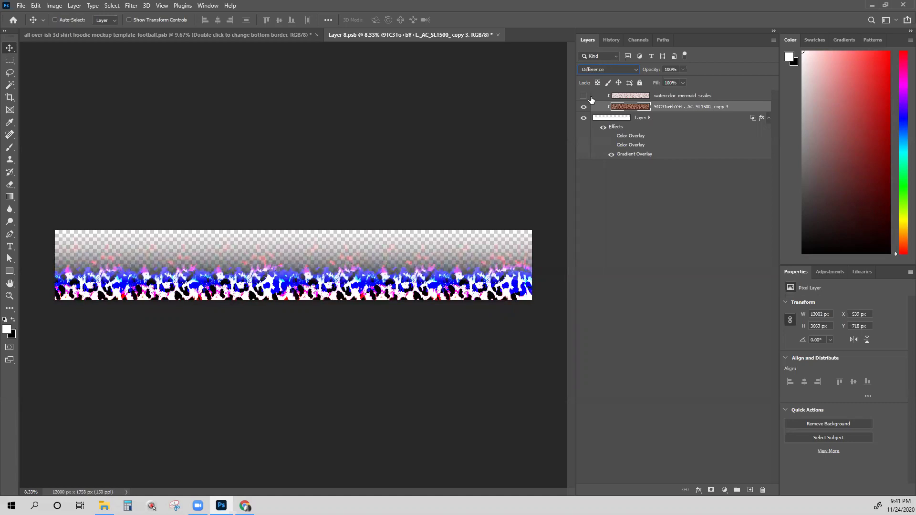
key(Down)
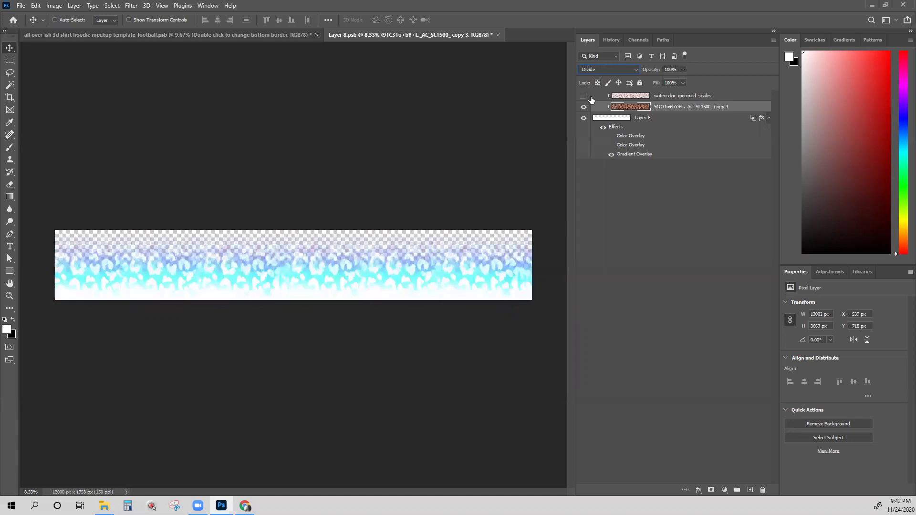
key(Up)
key(Up)
key(Up)
key(Up)
key(Up)
key(Up)
key(Up)
key(Up)
key(Up)
key(Up)
key(Up)
key(Up)
key(Up)
key(Up)
key(Up)
key(Up)
key(Up)
key(Up)
key(Up)
key(Up)
key(Up)
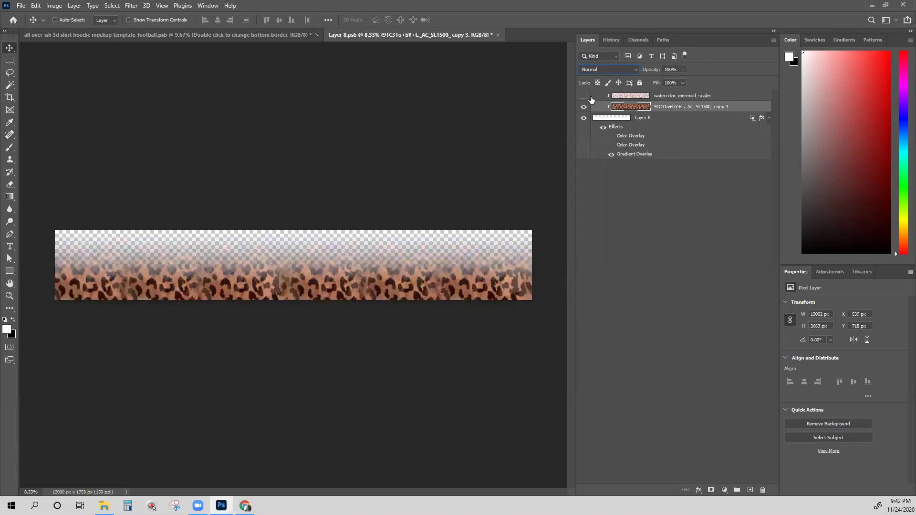
Step: Add a gradient fill layer with the custom blue-to-lavender gradient above the watercolor_mermaid_scales layer and set its blend mode to Hue
click(708, 97)
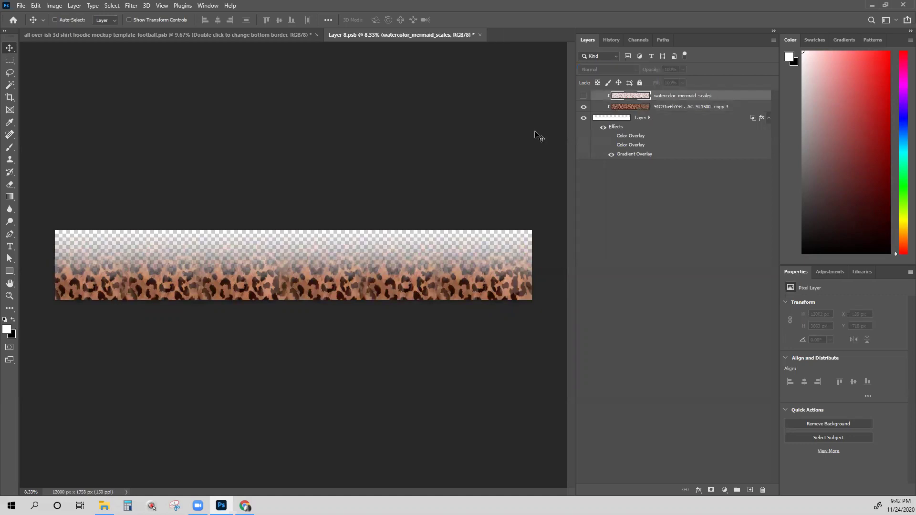
click(699, 490)
click(674, 485)
click(724, 492)
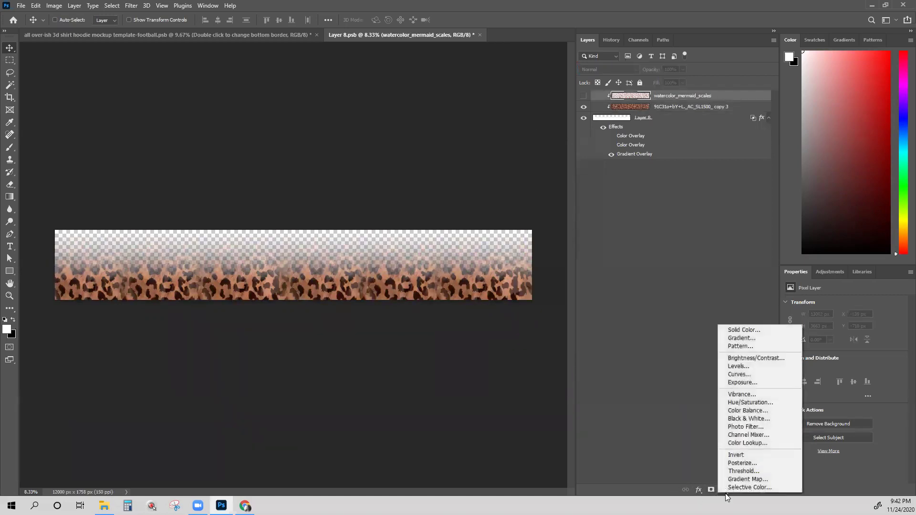
click(741, 340)
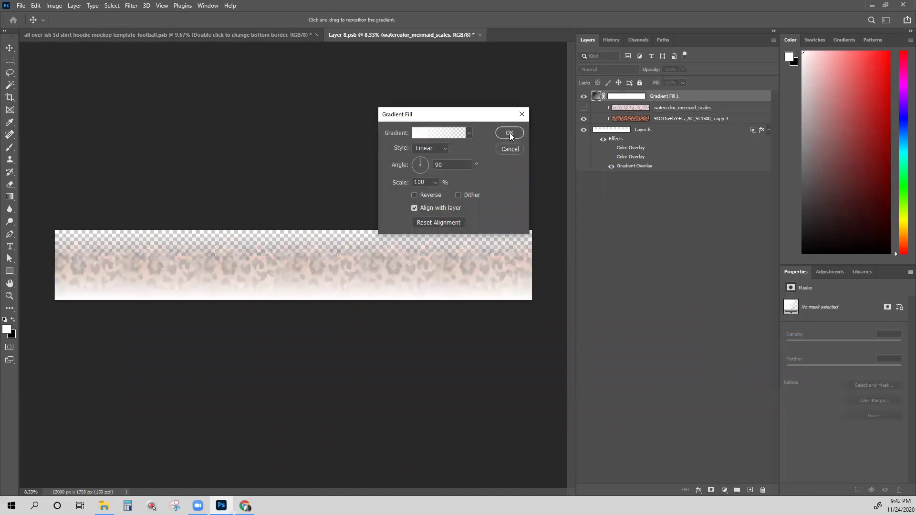
click(467, 134)
click(393, 199)
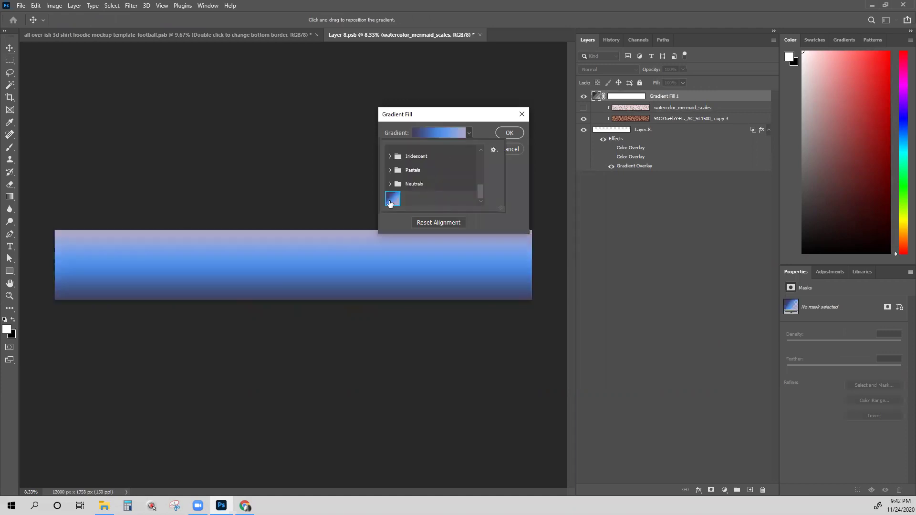
click(508, 133)
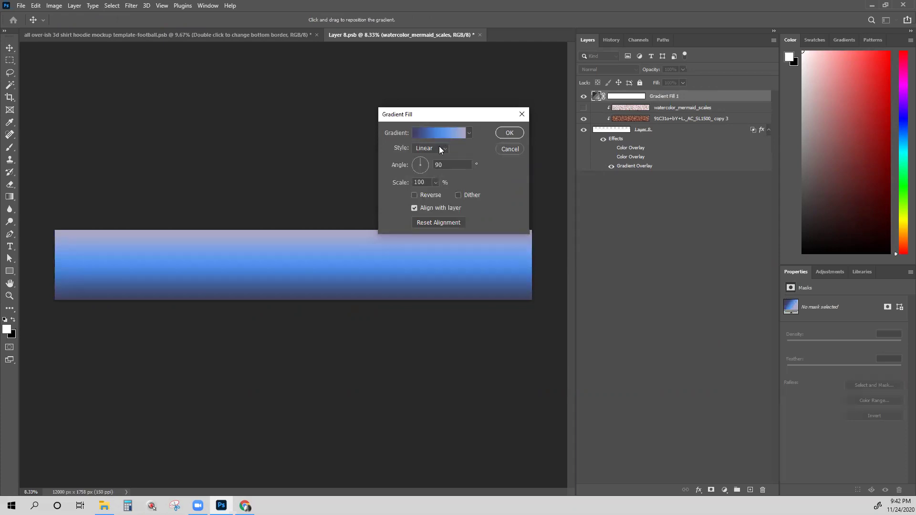
click(510, 133)
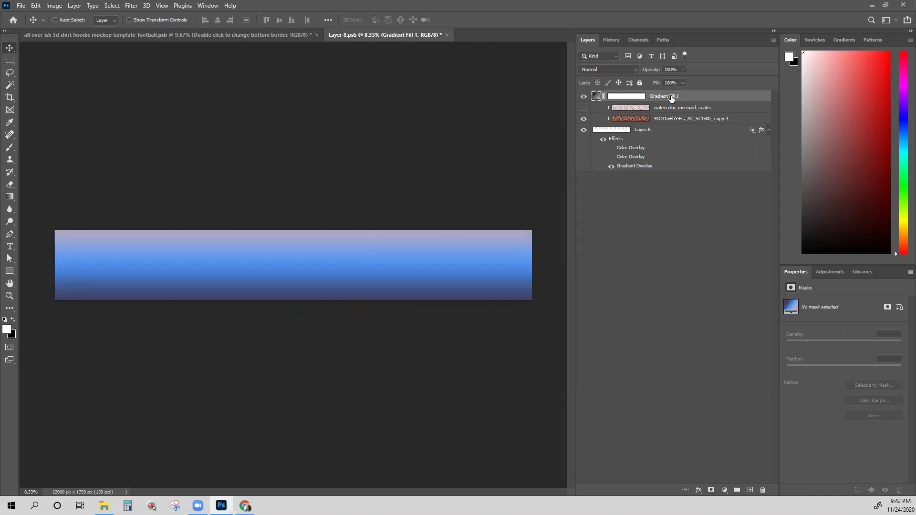
click(607, 69)
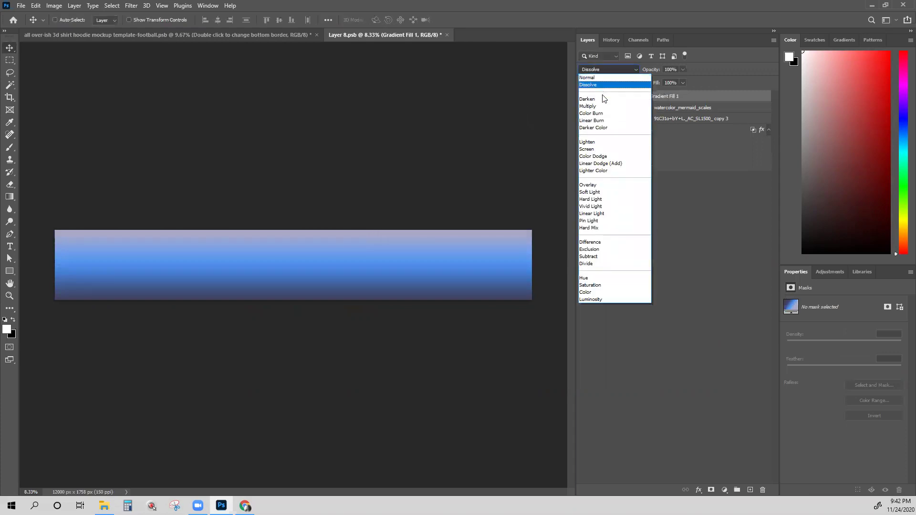
click(604, 280)
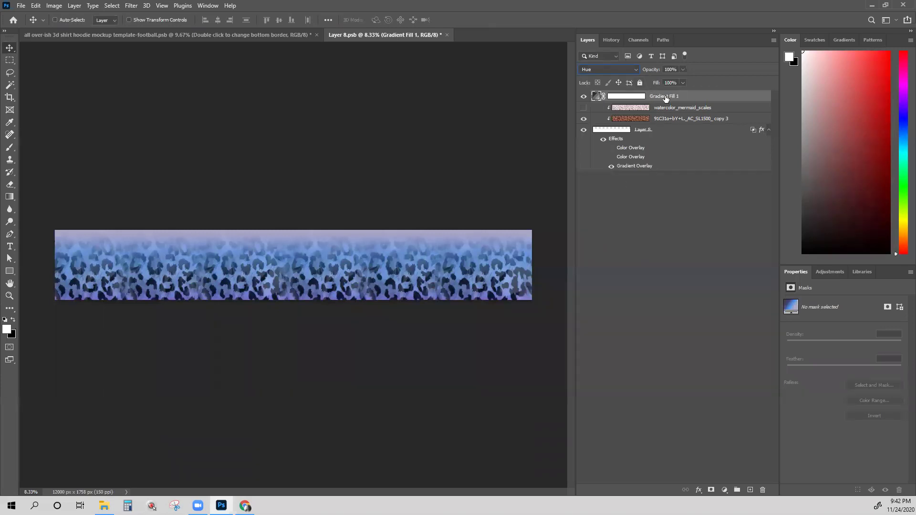
Step: Clip the Gradient Fill 1 layer directly above the leopard layer and hide the base layer's Gradient Overlay effect
drag(665, 97, 666, 115)
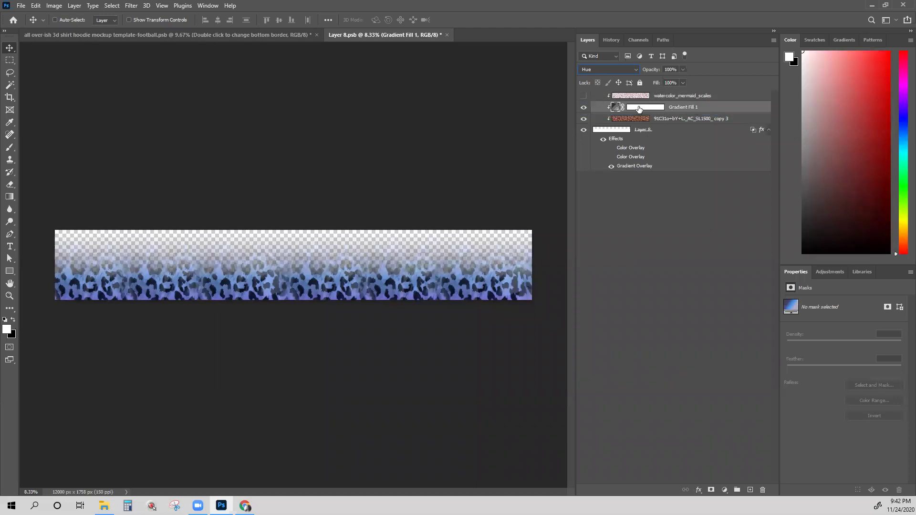
click(628, 167)
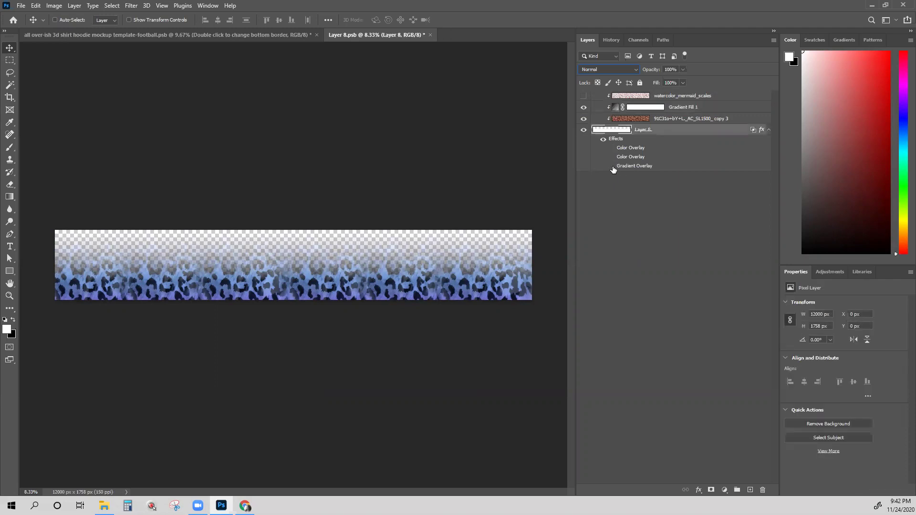
click(635, 121)
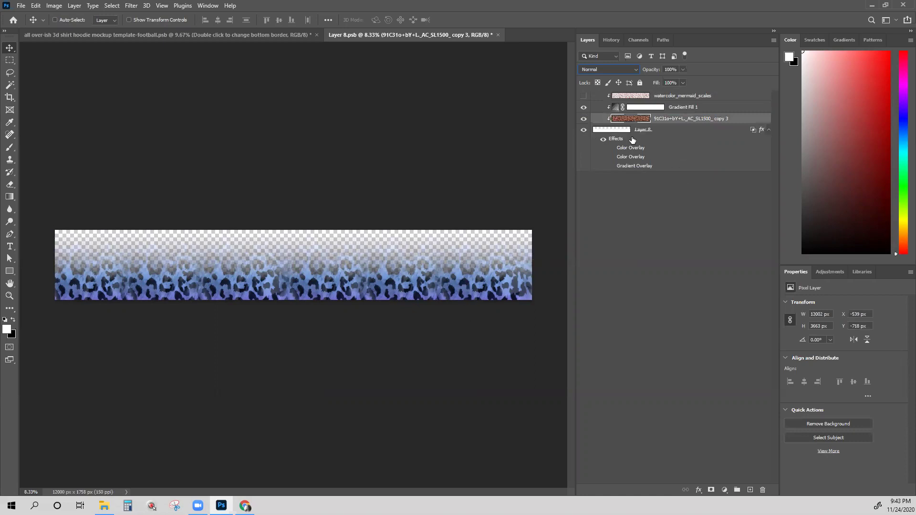
Step: Edit the Gradient Fill 1 gradient and recolor its lavender end stop to light gray d6d6d6
double_click(616, 107)
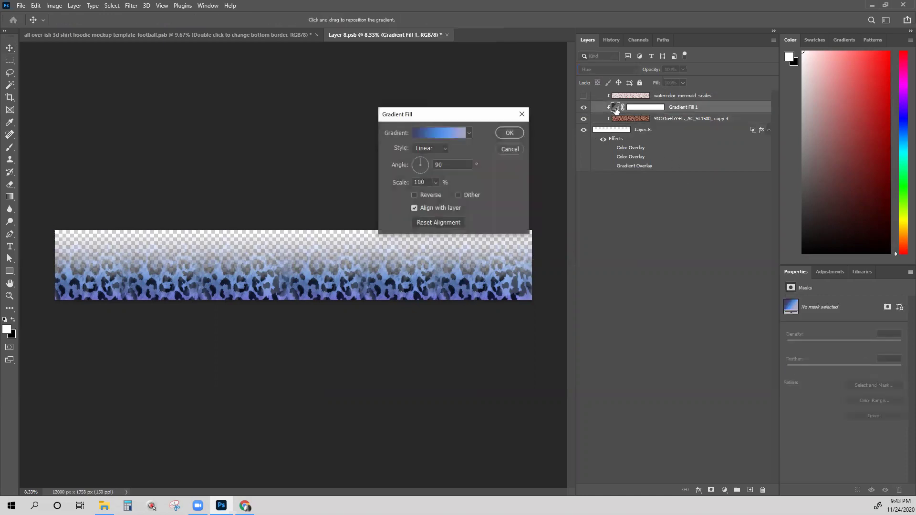
click(442, 136)
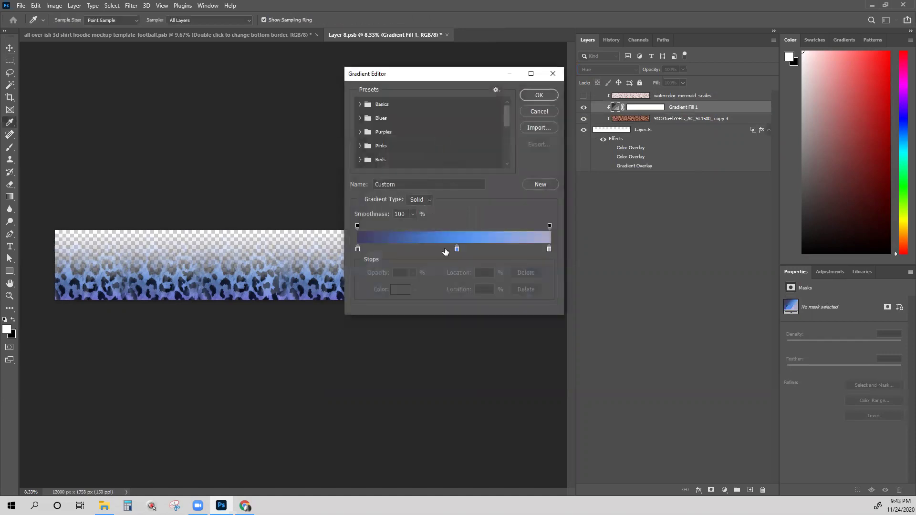
click(549, 249)
click(400, 290)
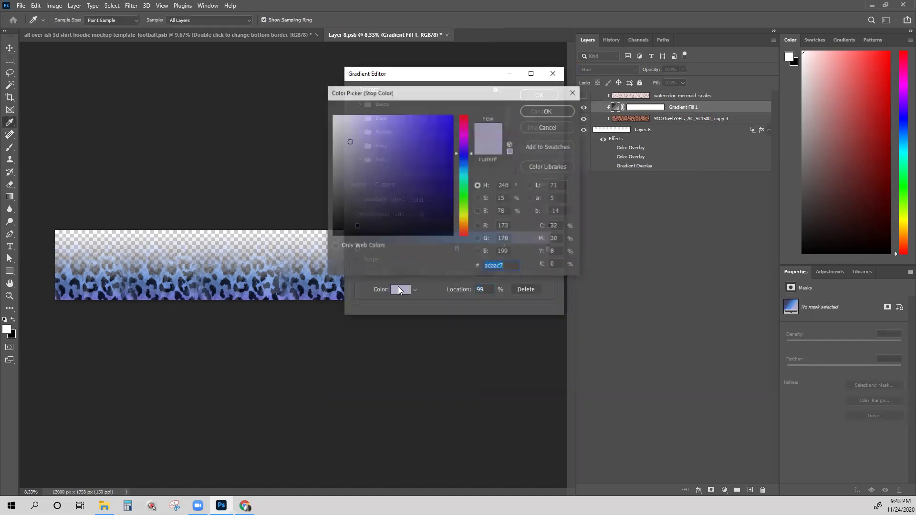
drag(347, 144, 327, 135)
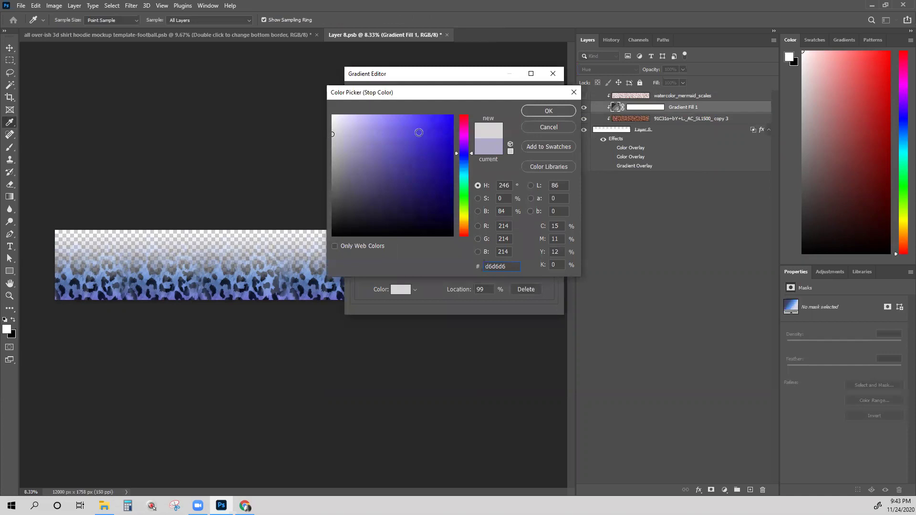
click(533, 111)
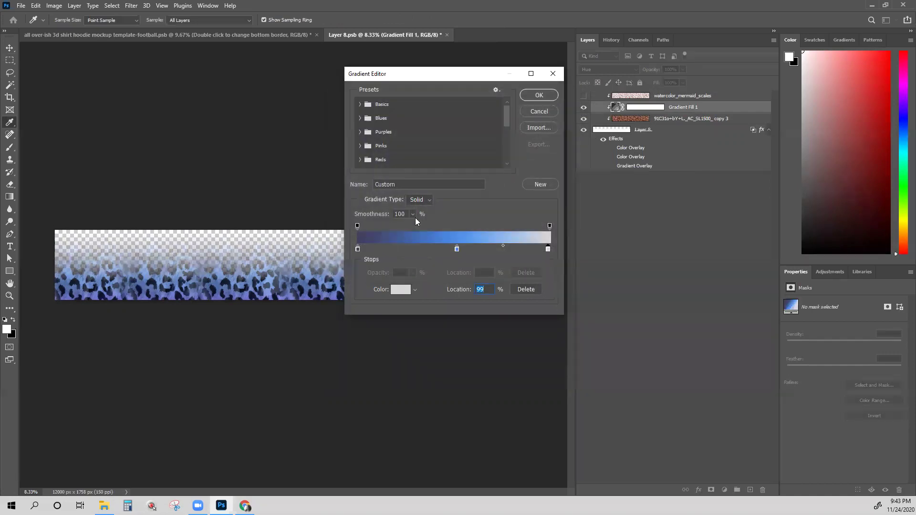
Step: Move the gradient's dark color stop to location 23% and set its color to slate blue 3f4760
drag(357, 249, 401, 250)
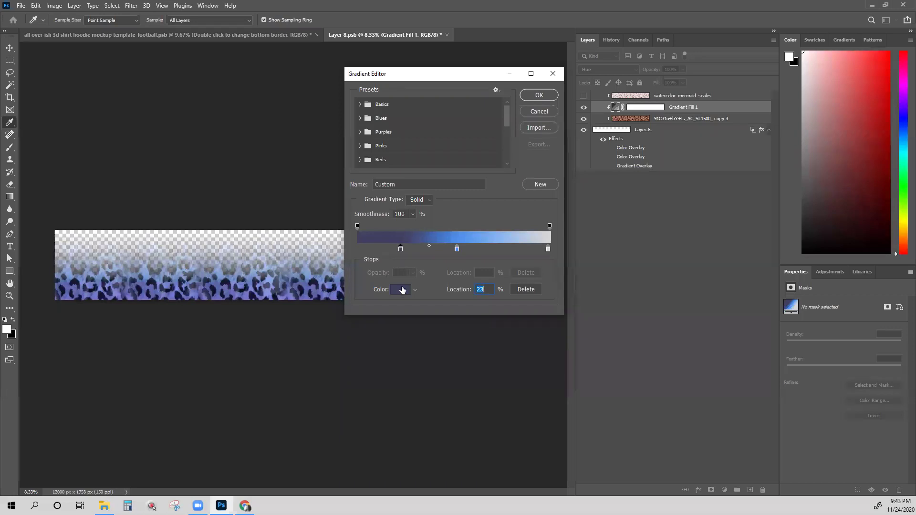
click(402, 290)
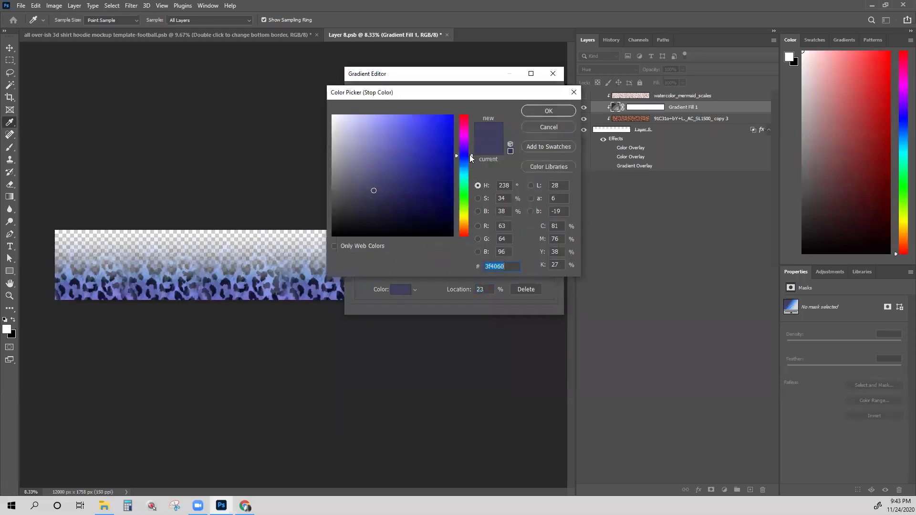
drag(470, 157, 472, 161)
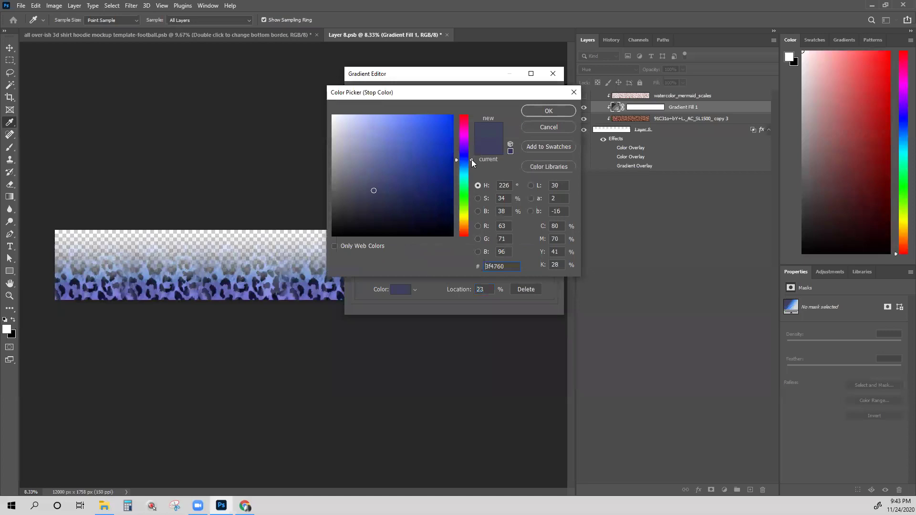
click(529, 111)
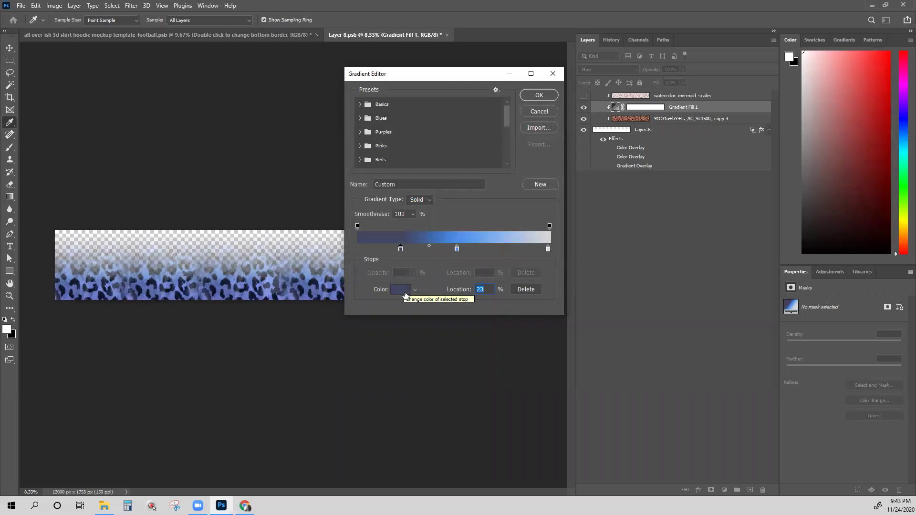
Step: Apply the edited gradient fill, and close the border document with its changes saved
click(539, 95)
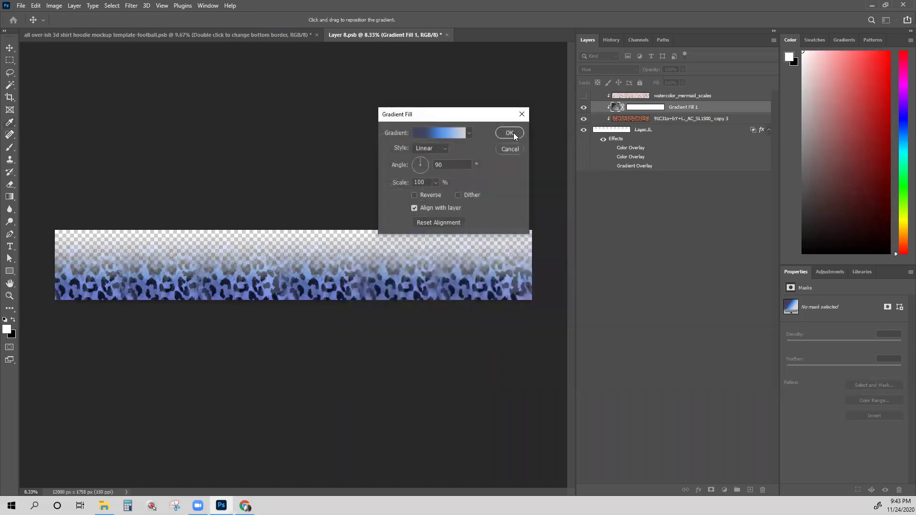
click(509, 133)
click(447, 35)
click(420, 188)
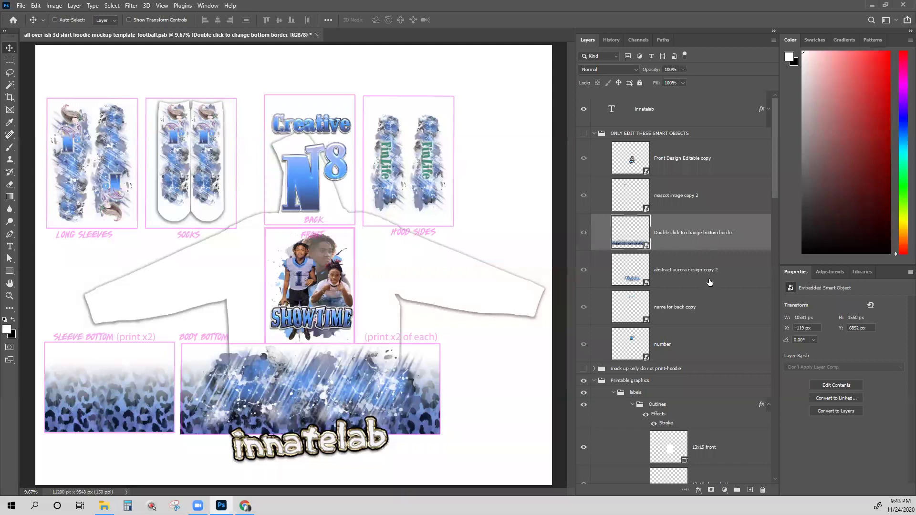
Step: Reopen the bottom border smart object and scale the leopard pattern layer to about 70%, positioned over the strip's left part
double_click(631, 241)
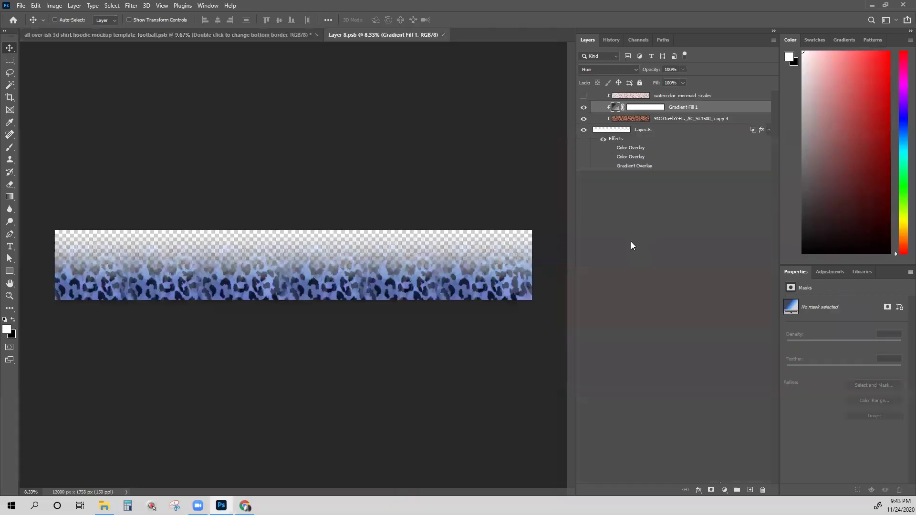
click(629, 122)
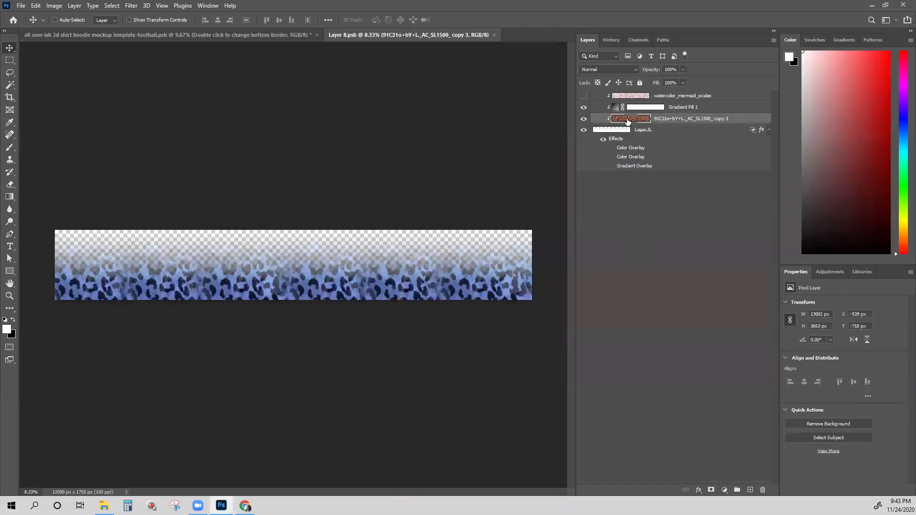
key(ctrl+t)
drag(549, 346, 379, 359)
drag(359, 293, 340, 298)
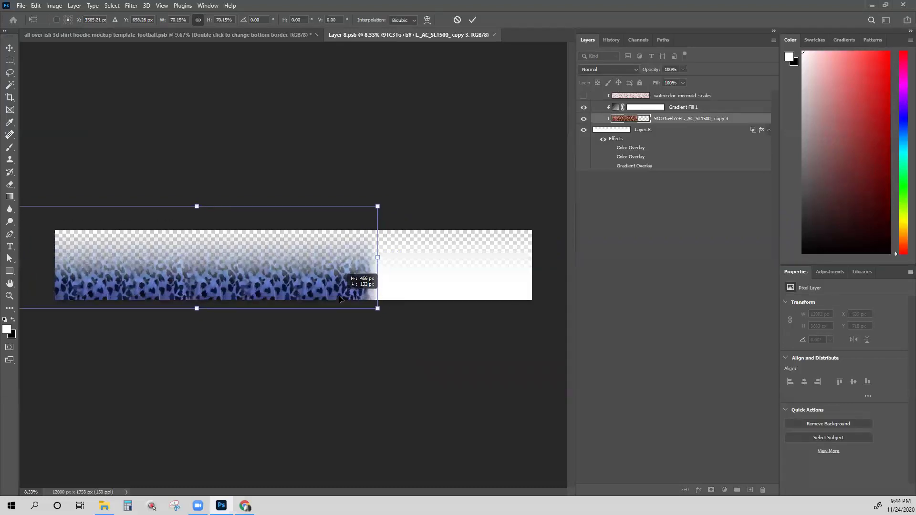
drag(432, 288, 453, 287)
key(Return)
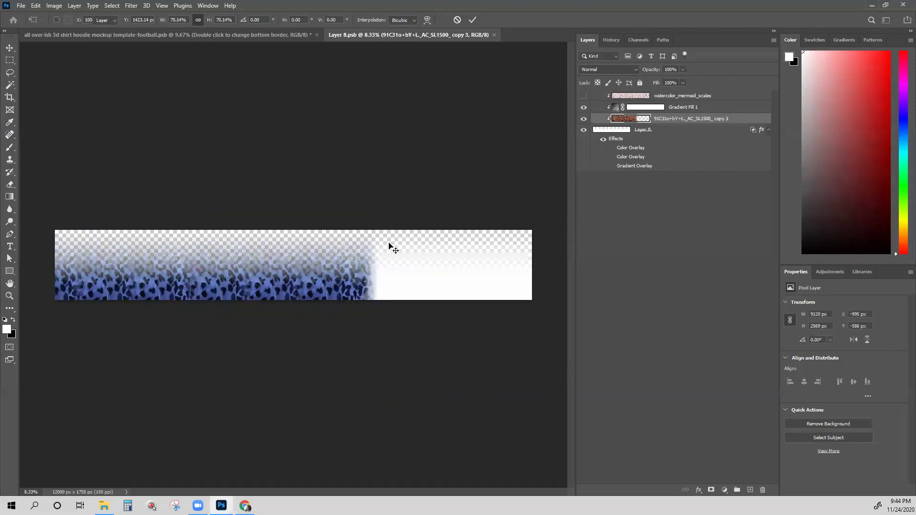
Step: Copy the leopard pattern across the blank right part of the strip, and save and close the border document
drag(341, 287, 562, 283)
drag(336, 290, 433, 287)
click(498, 35)
click(413, 188)
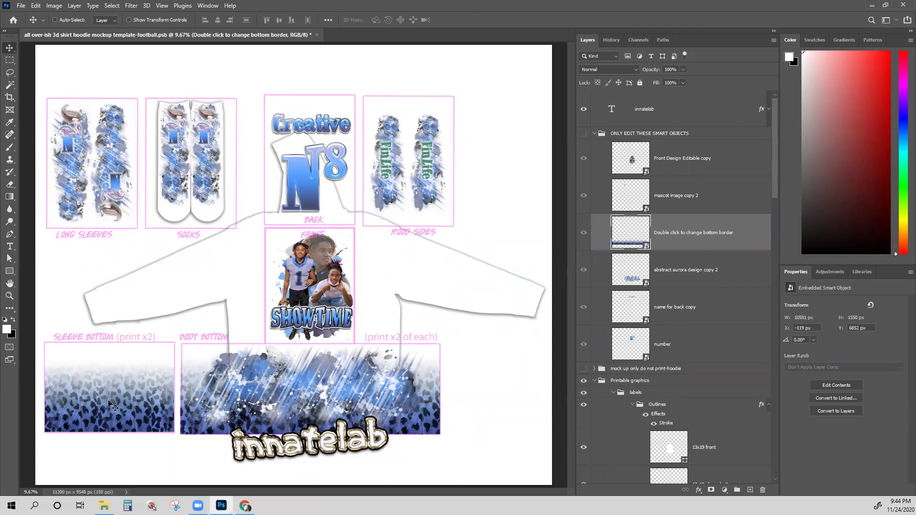
Step: Check which layers make up the long sleeve graphic and toggle the visibility of the mascot image copy 2 layer
right_click(76, 123)
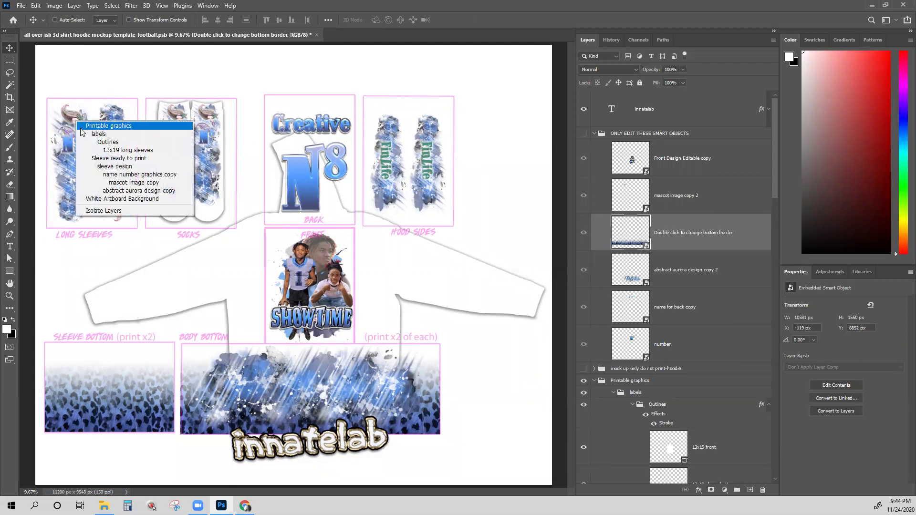
key(Escape)
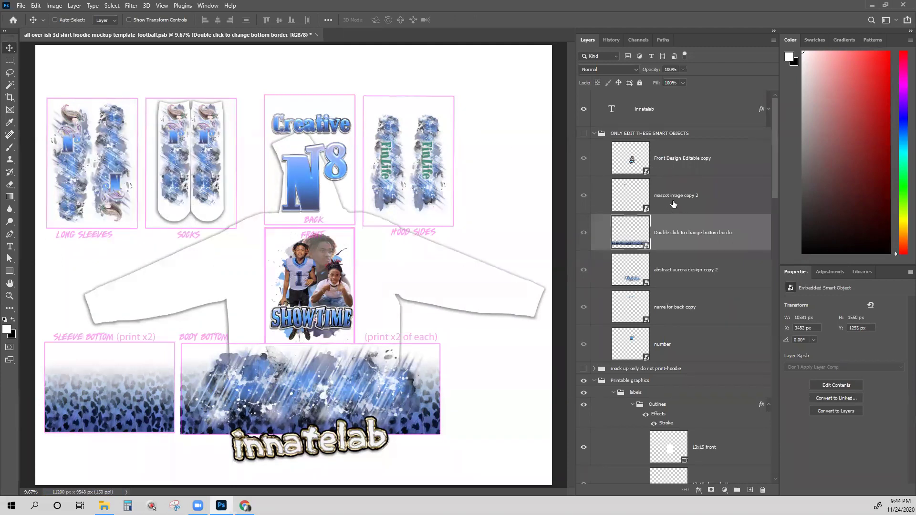
click(616, 208)
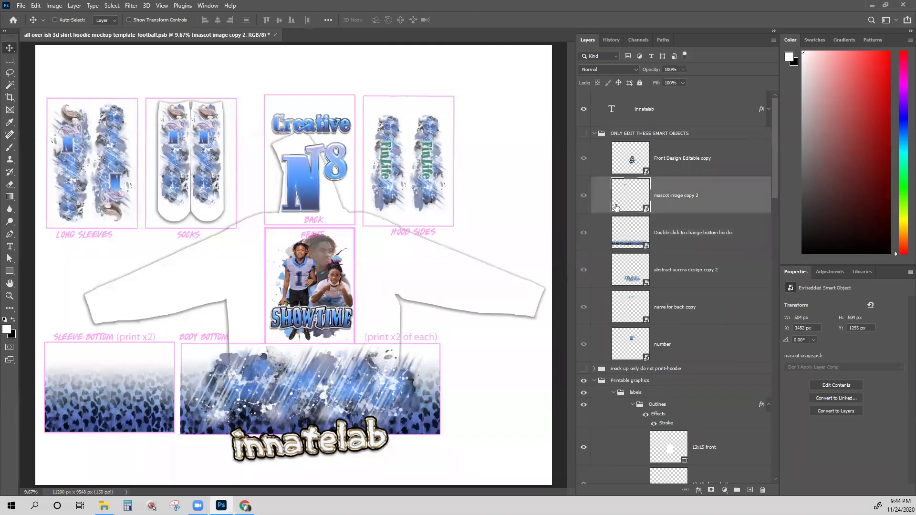
click(585, 196)
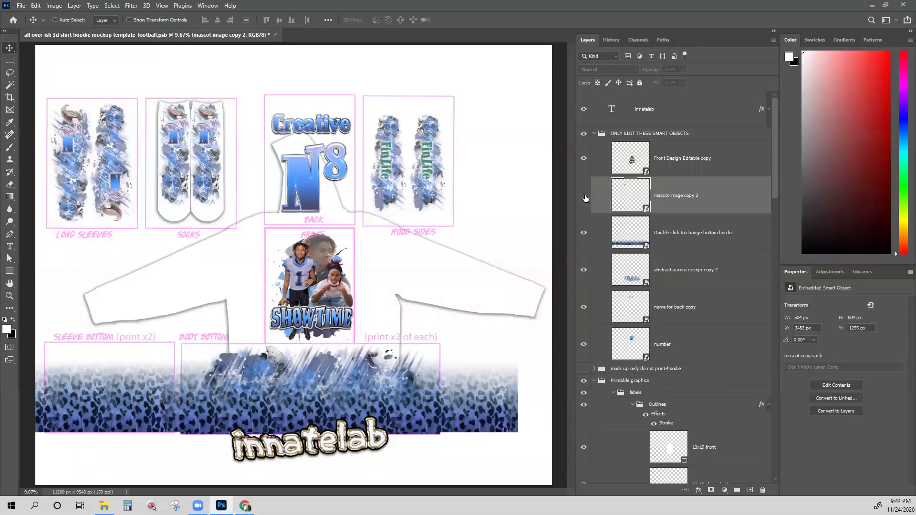
click(585, 196)
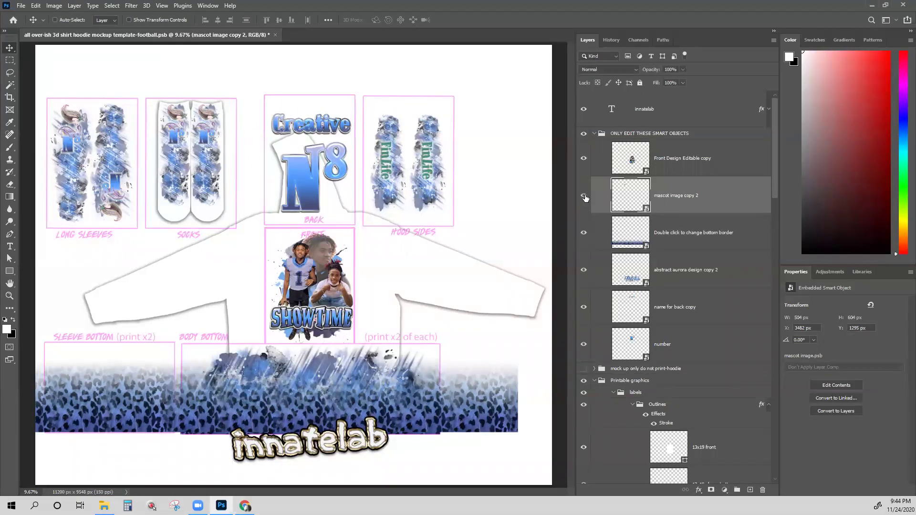
Step: Hide the mermaid 1 layer inside the mascot image smart object, and save and close it
double_click(628, 193)
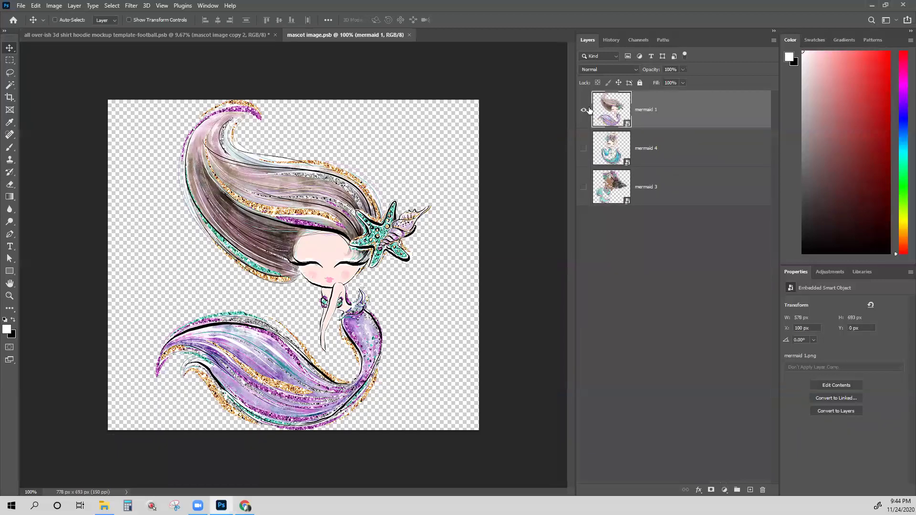
click(585, 112)
click(414, 34)
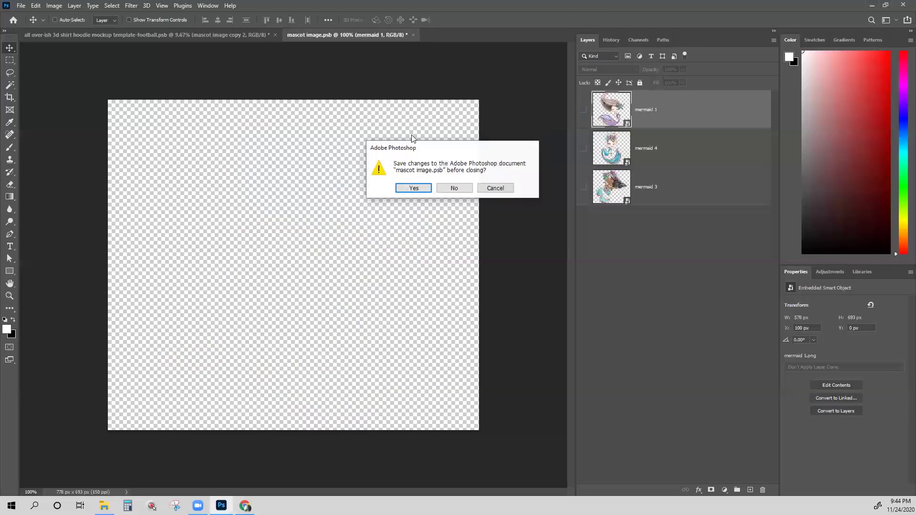
click(412, 188)
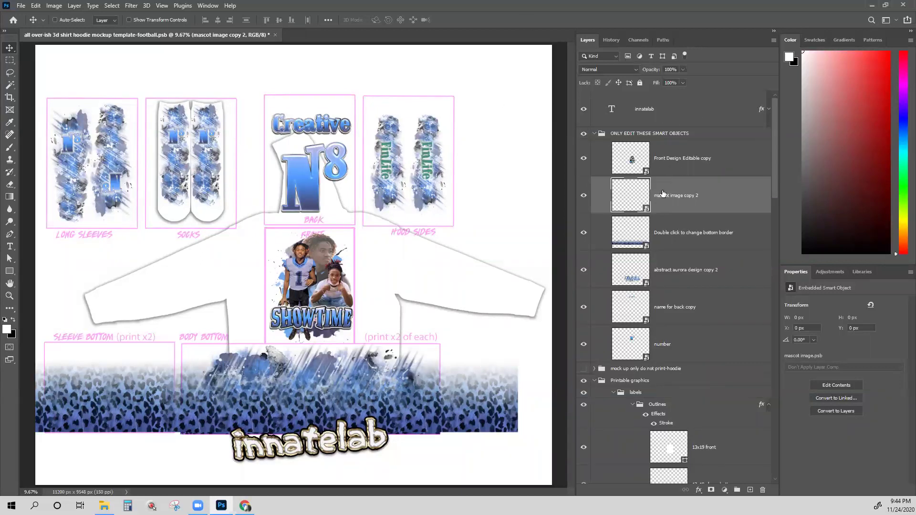
Step: Reopen the mascot image smart object and place the jaguar logo images.jpeg.jpg from the delete and temp files folder
double_click(631, 197)
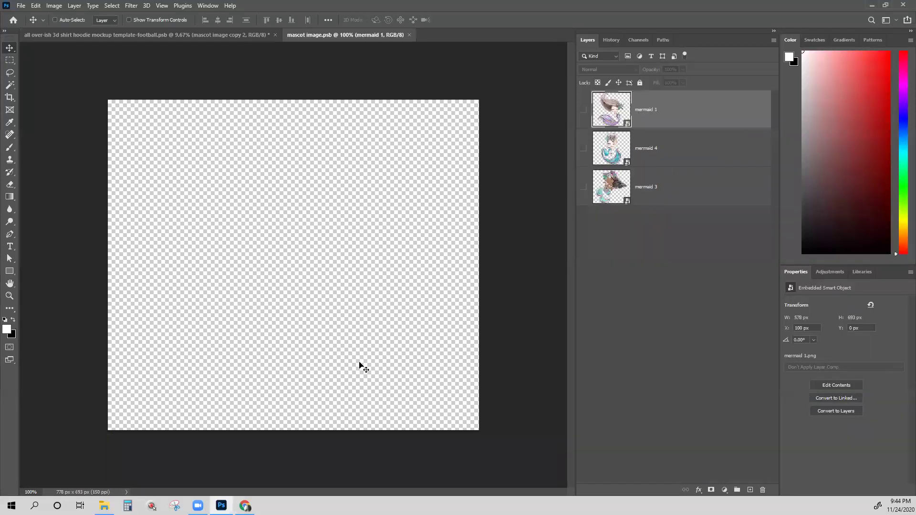
click(104, 506)
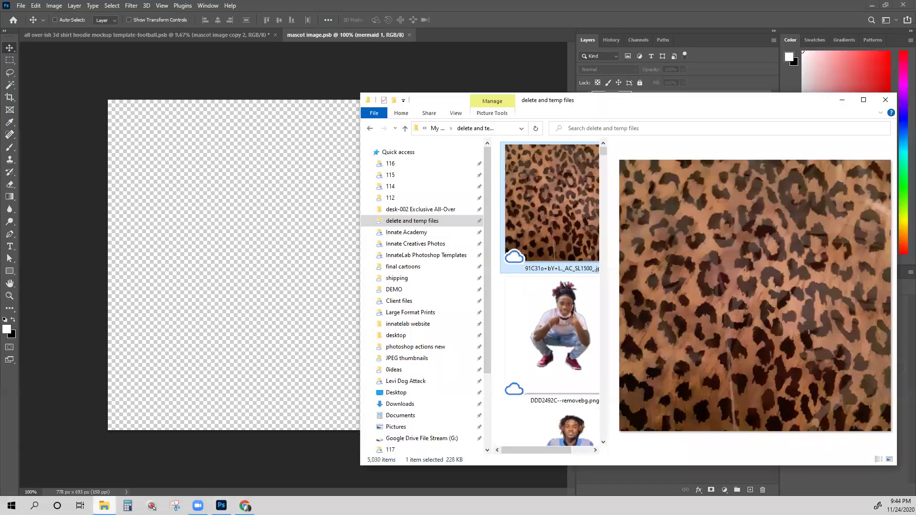
scroll(541, 347, down, 10)
click(543, 350)
click(560, 276)
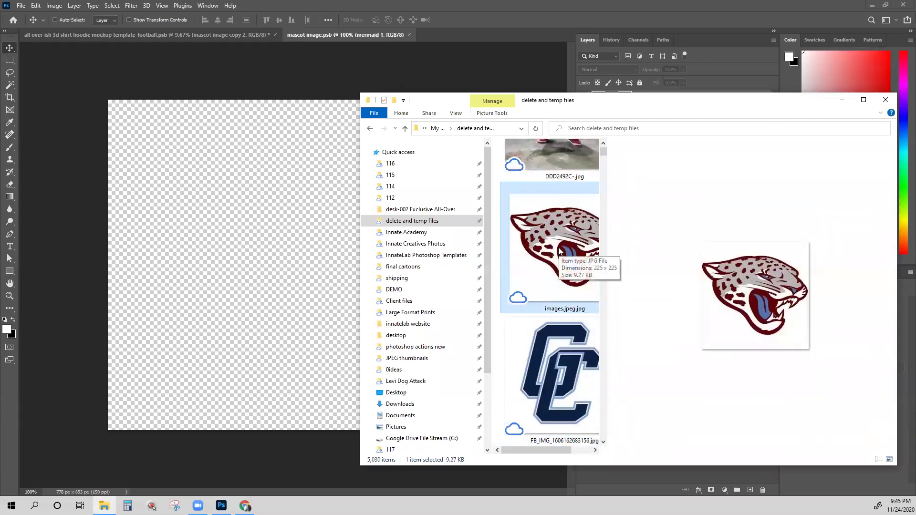
drag(554, 246, 277, 239)
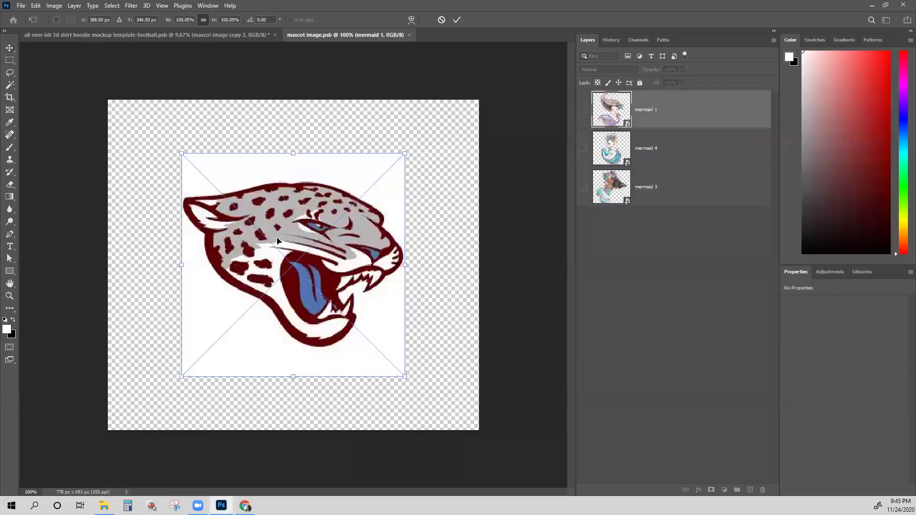
Step: Scale the placed jaguar logo to about 135%, center it on the canvas, and commit the placement
drag(332, 252, 284, 210)
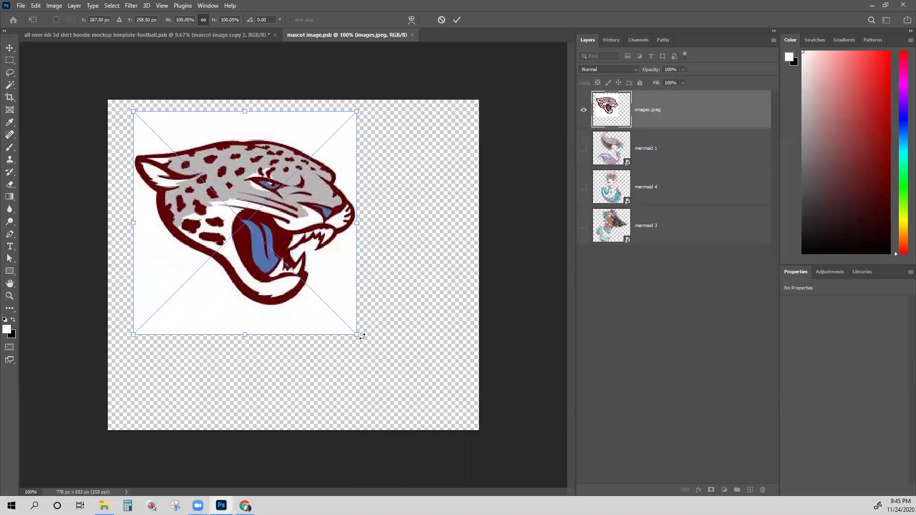
drag(357, 335, 455, 396)
drag(394, 335, 406, 339)
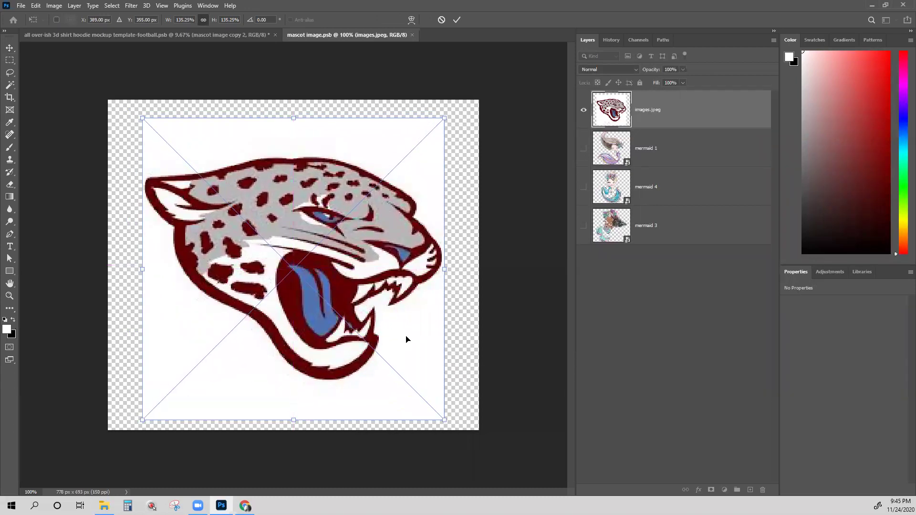
key(Return)
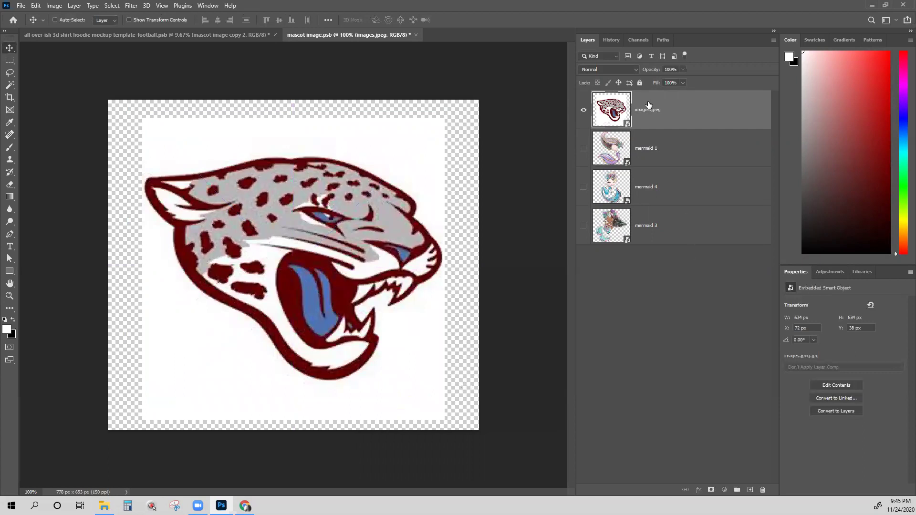
Step: Select the white background and transparent margin around the jaguar with a contiguous Magic Wand, and refine the selection with Smooth set to 30
click(10, 85)
click(210, 139)
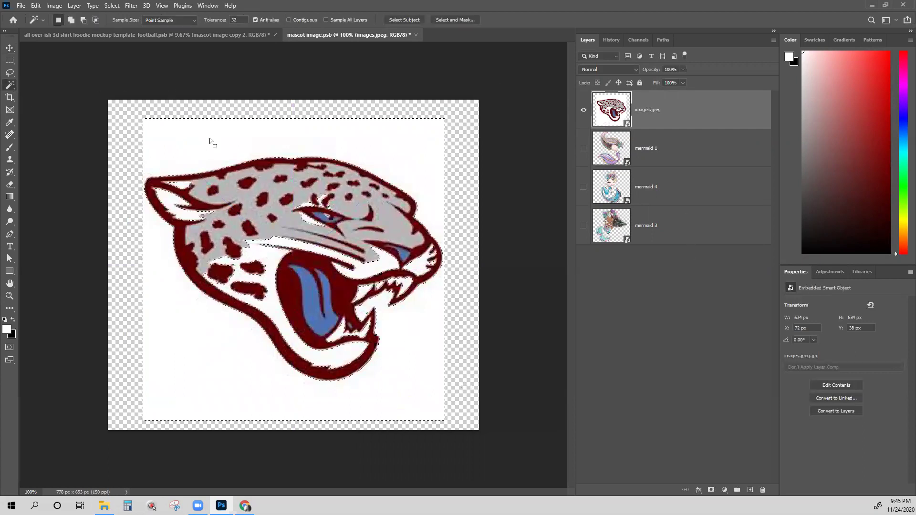
click(290, 20)
key(ctrl+d)
key(ctrl+f)
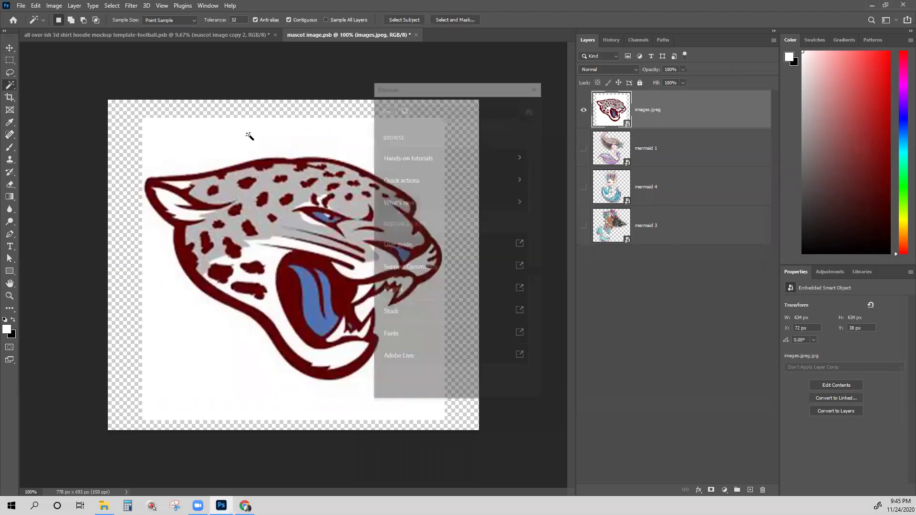
click(246, 139)
click(534, 90)
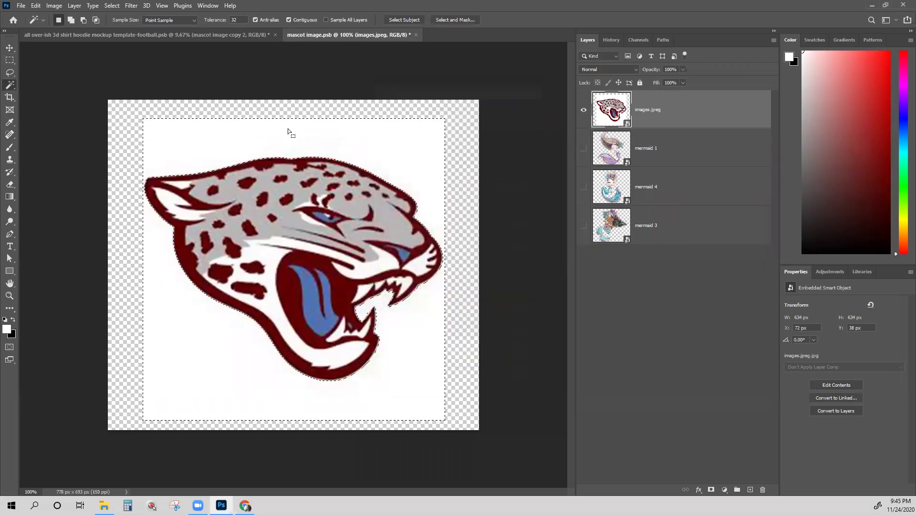
shift+click(447, 336)
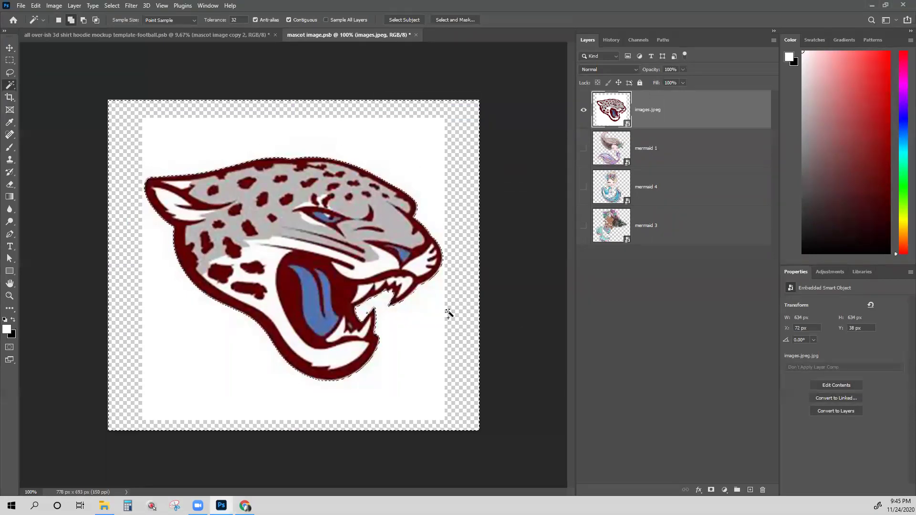
click(460, 19)
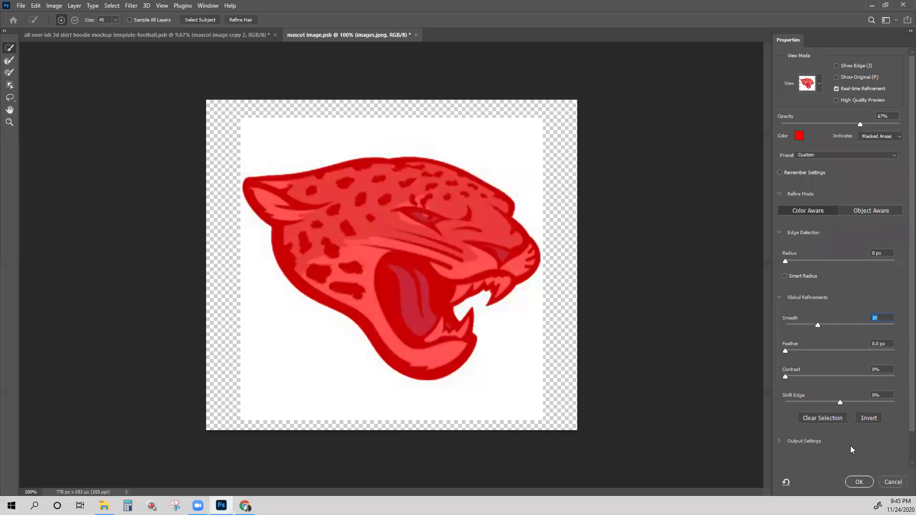
click(860, 482)
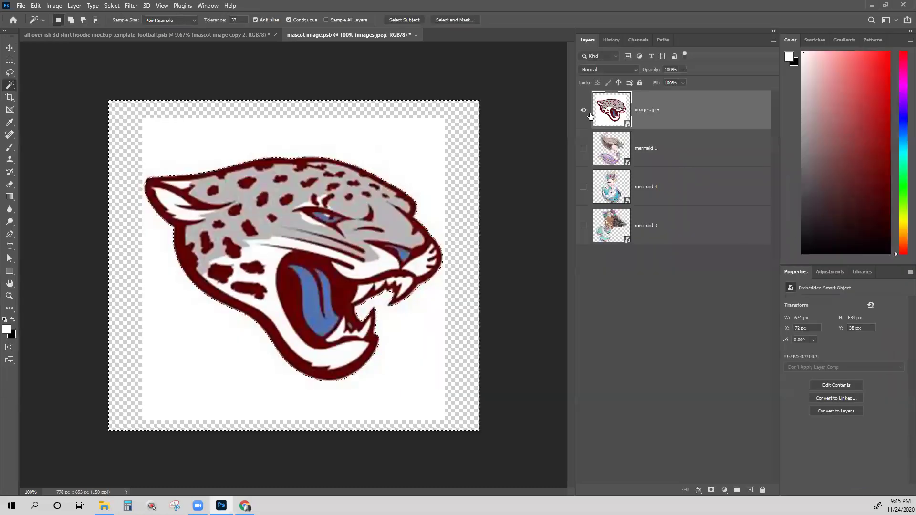
Step: Invert the selection to mask out the jaguar logo's background, and save and close the mascot image smart object
click(711, 490)
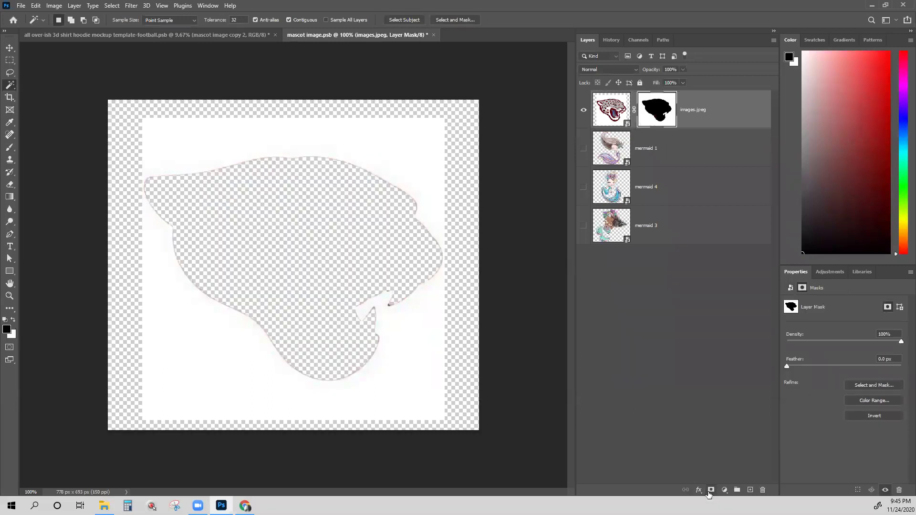
key(ctrl+z)
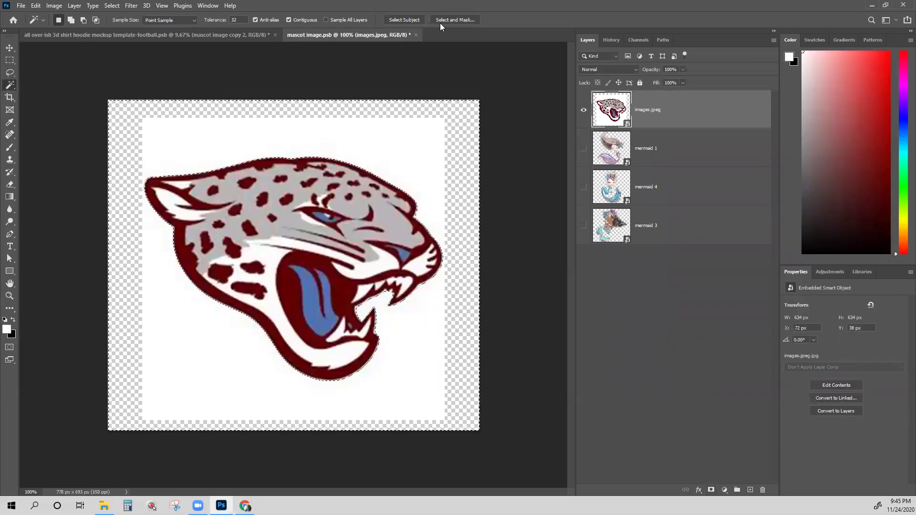
click(112, 5)
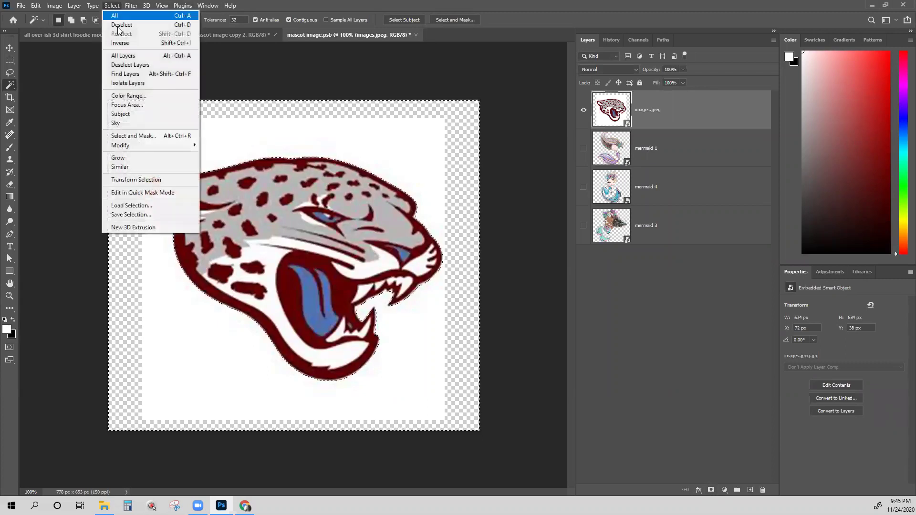
click(122, 43)
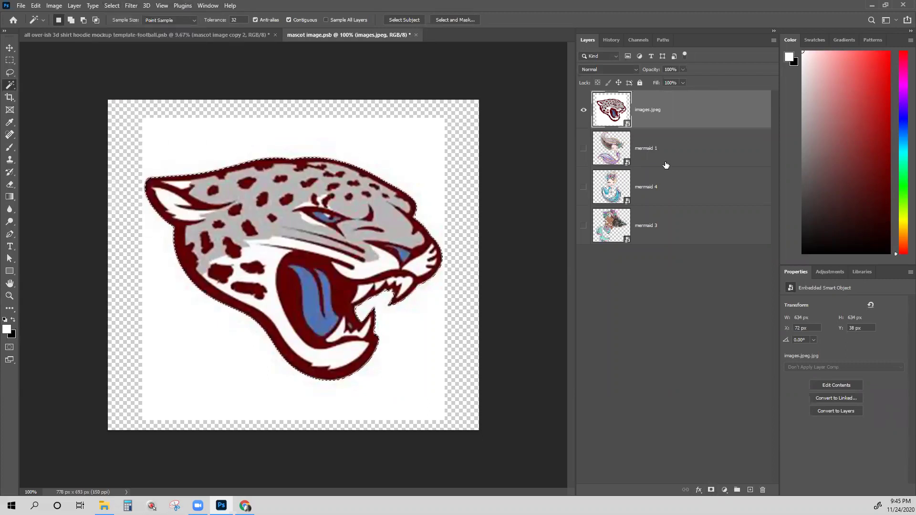
click(711, 491)
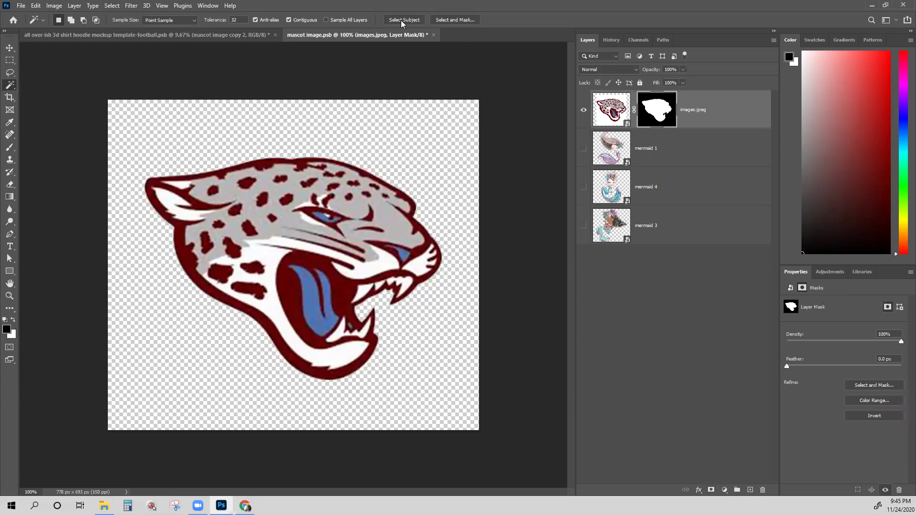
click(433, 36)
click(414, 188)
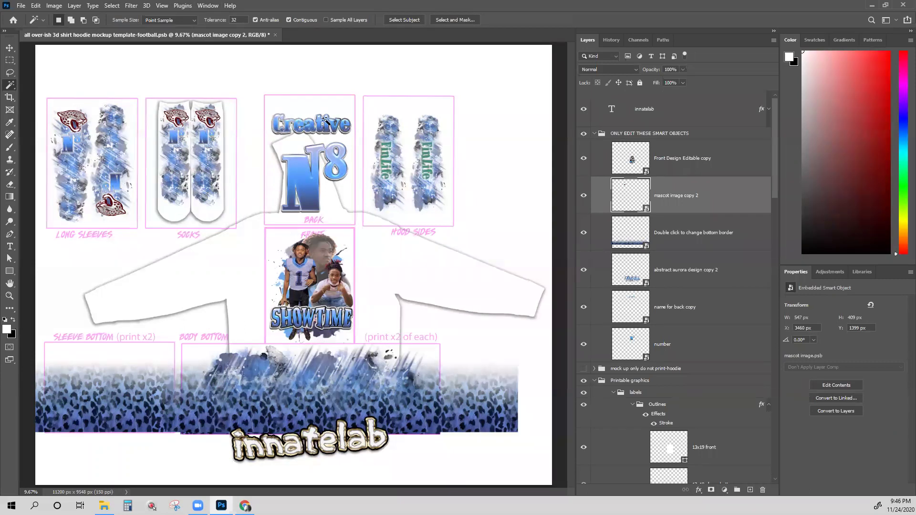
Step: Select the name for back copy layer through the Creative text on the back design, and open its smart object
click(9, 49)
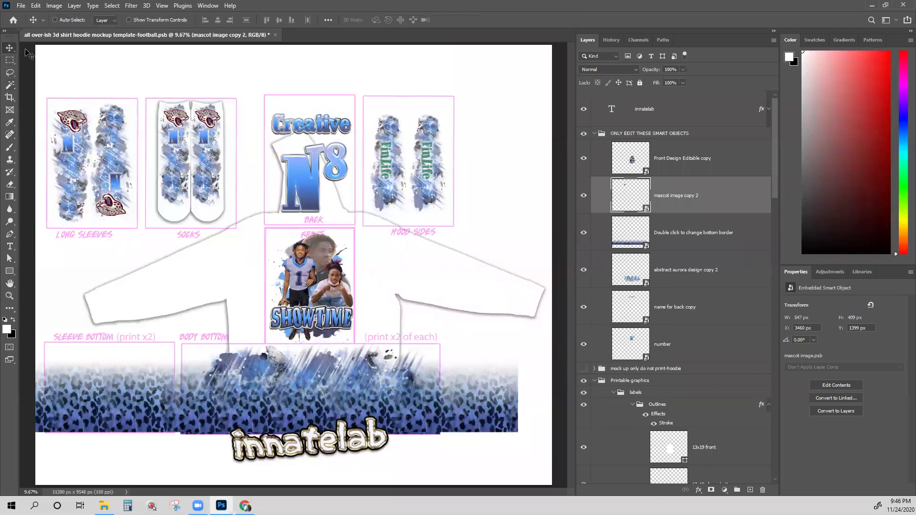
right_click(321, 126)
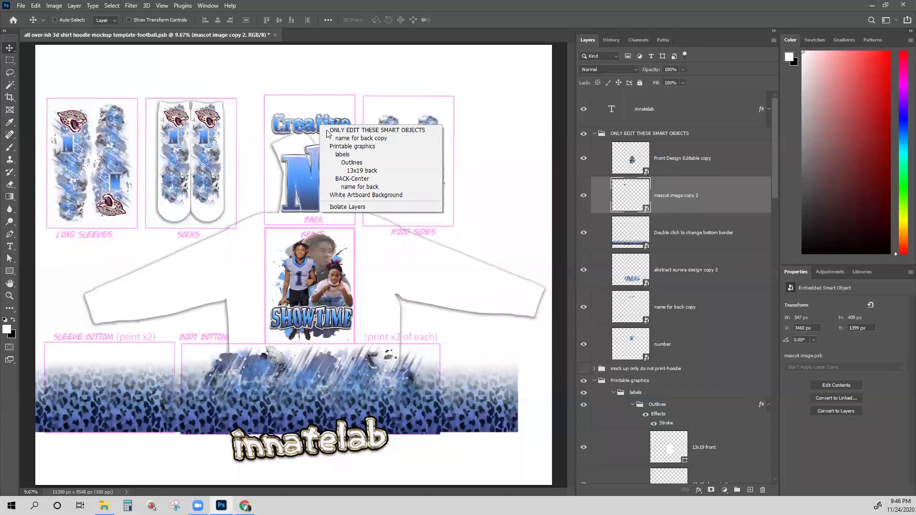
click(353, 138)
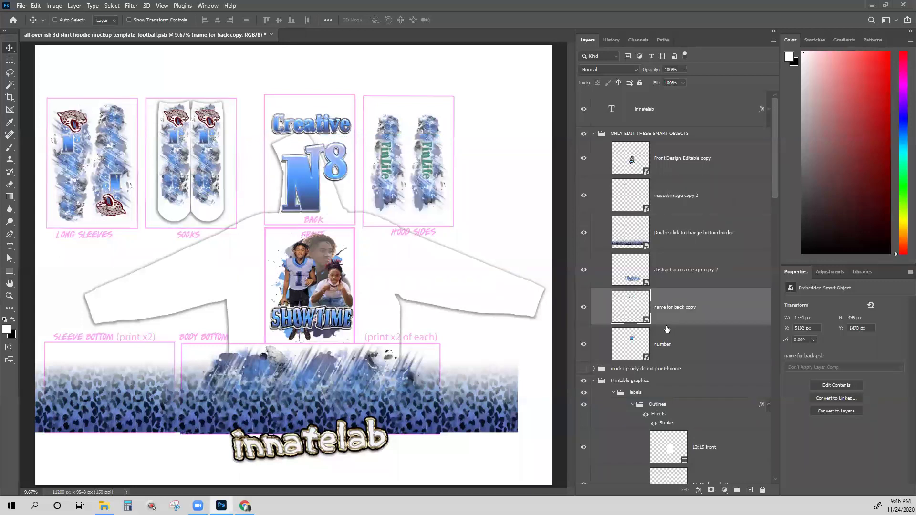
double_click(612, 298)
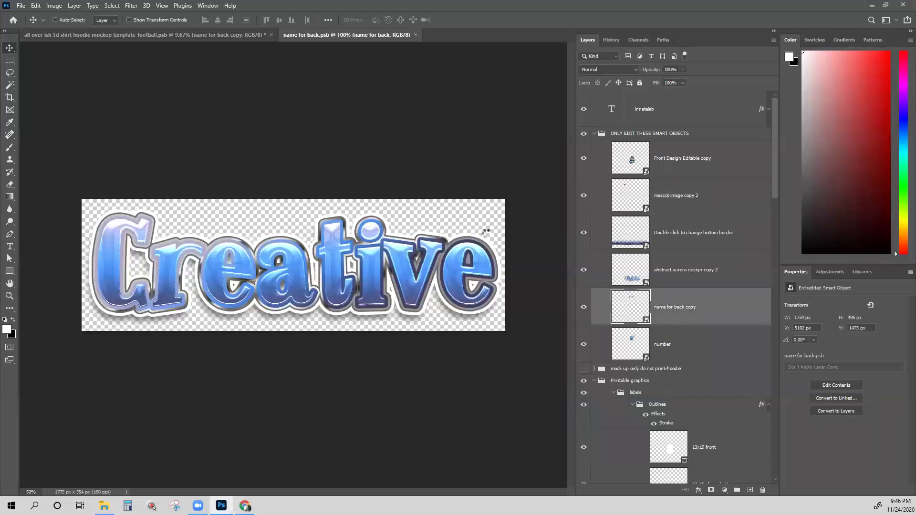
Step: Copy the layer style of the name for back text layer
right_click(621, 100)
click(645, 102)
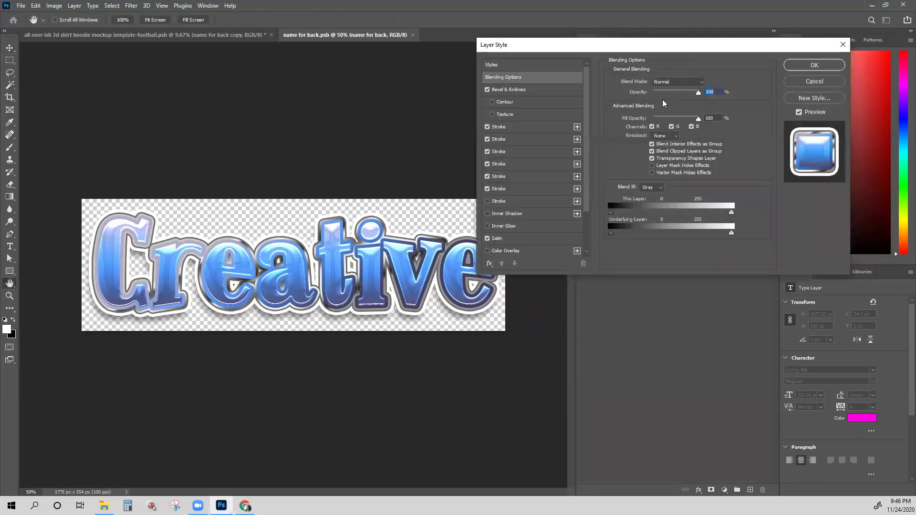
click(814, 81)
right_click(697, 93)
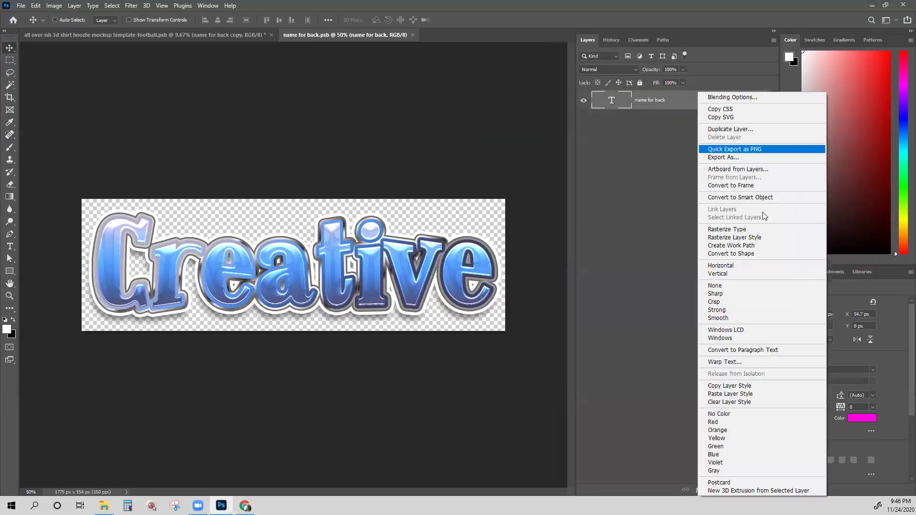
click(730, 386)
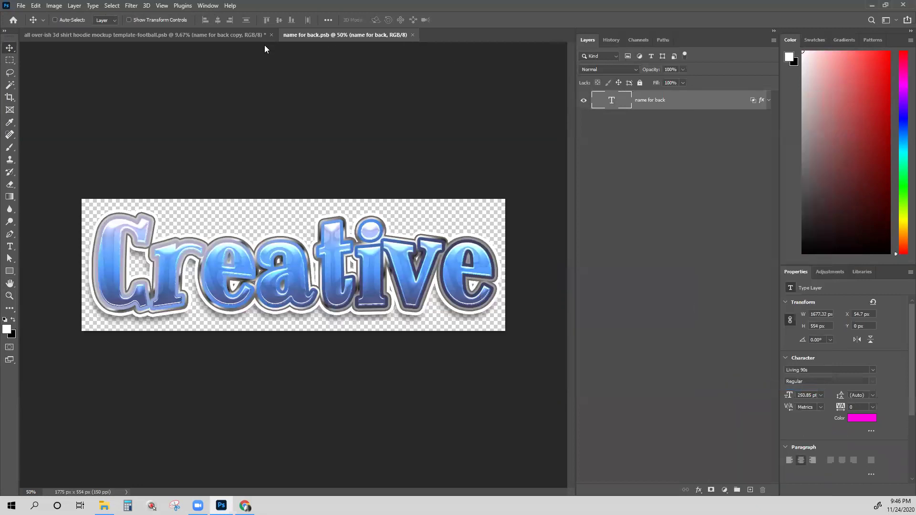
Step: Return to the hoodie template, locate the FinLife hood text's layer, and check the ONLY EDIT THESE SMART OBJECTS group for it
click(250, 34)
right_click(428, 157)
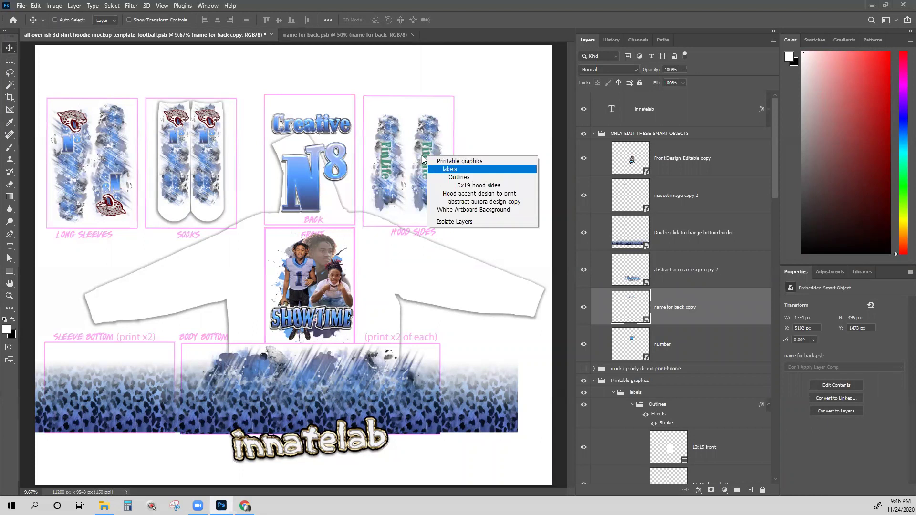
right_click(426, 154)
right_click(425, 152)
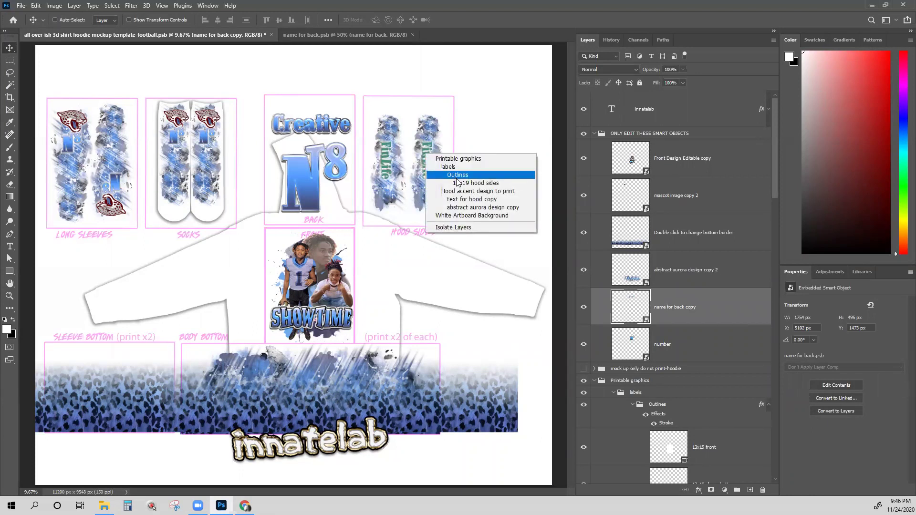
click(466, 200)
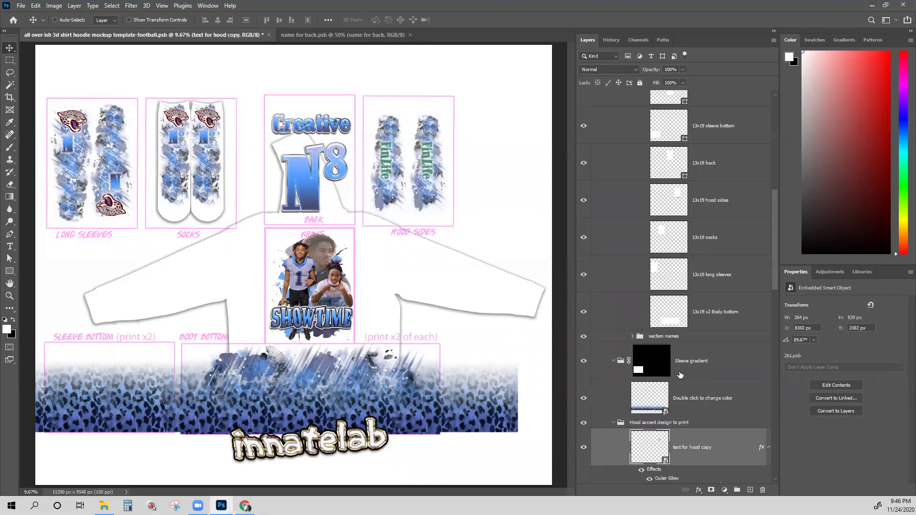
scroll(637, 360, down, 2)
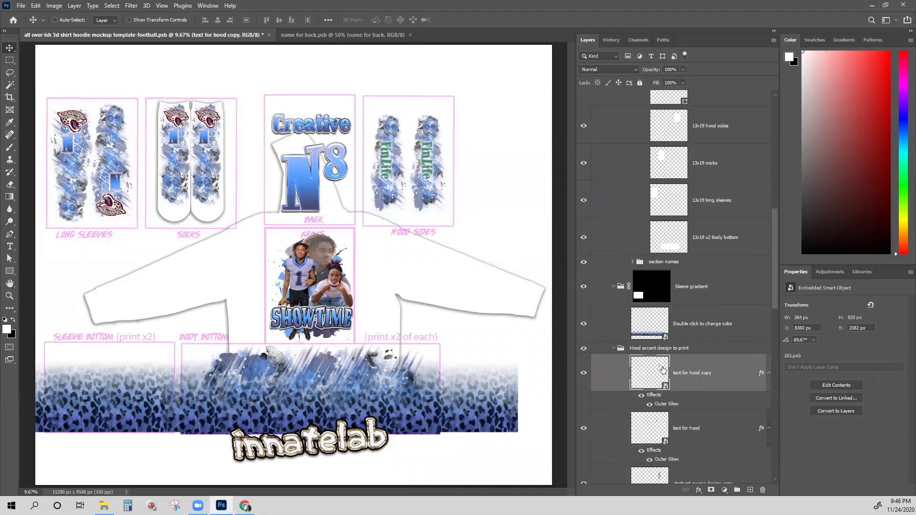
scroll(677, 336, up, 6)
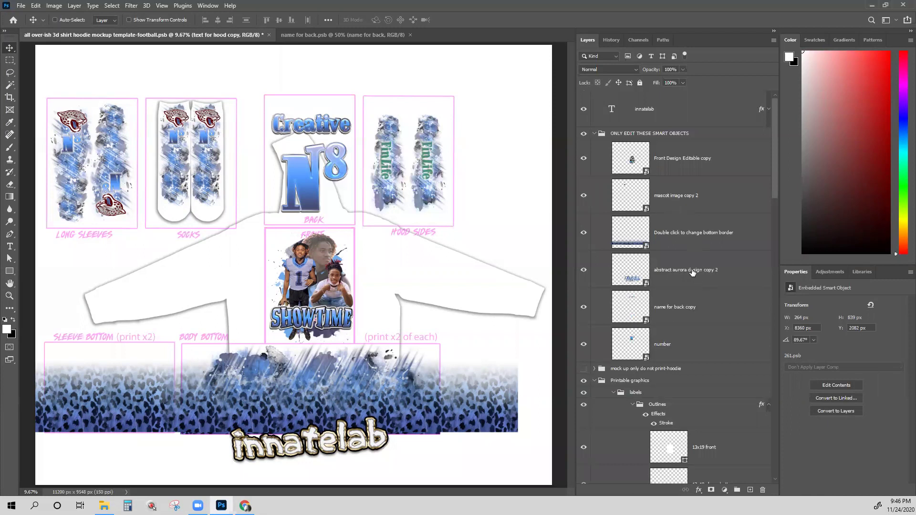
click(693, 273)
click(689, 309)
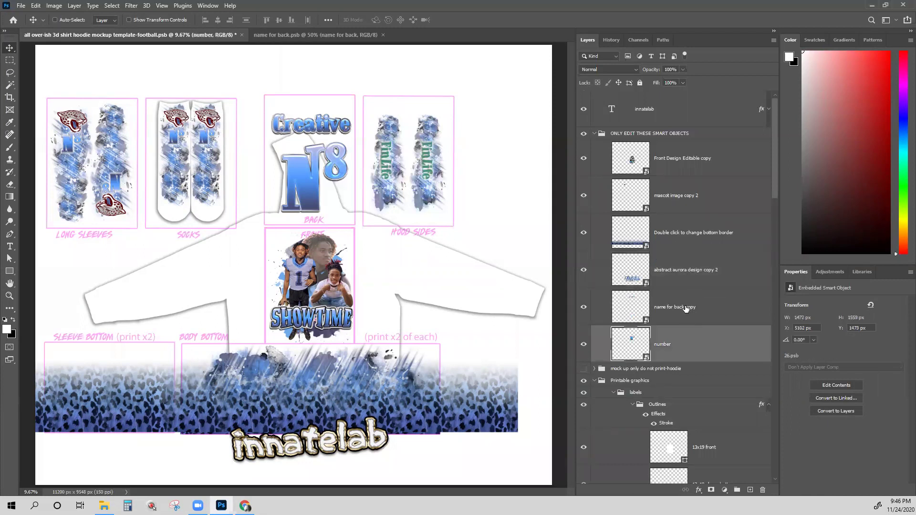
scroll(699, 296, down, 6)
scroll(703, 305, down, 8)
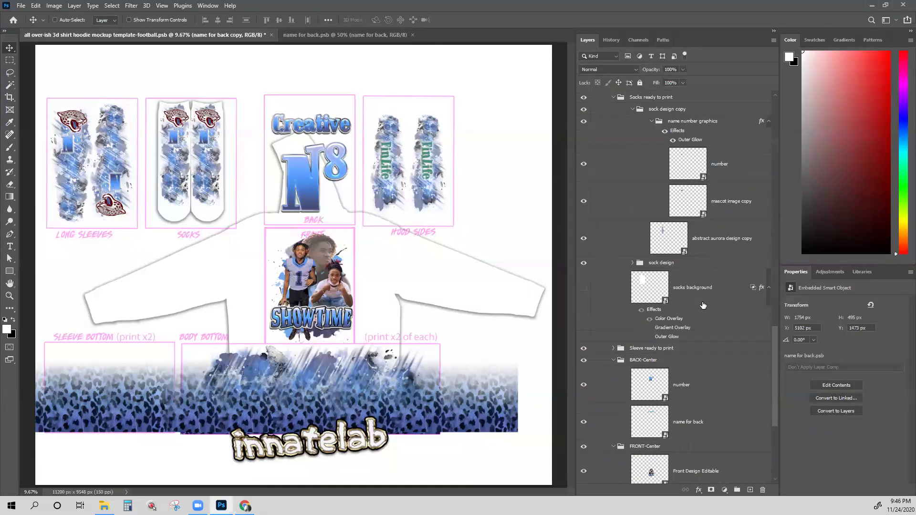
Step: Duplicate the text for hood copy layer into the ONLY EDIT THESE SMART OBJECTS group, above Front Design Editable copy
right_click(432, 150)
click(459, 194)
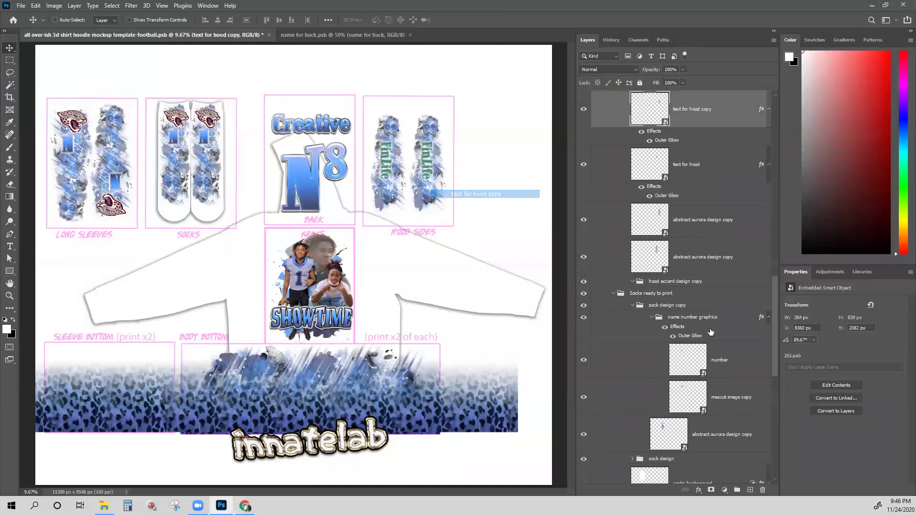
scroll(710, 175, up, 2)
drag(711, 191, 695, 147)
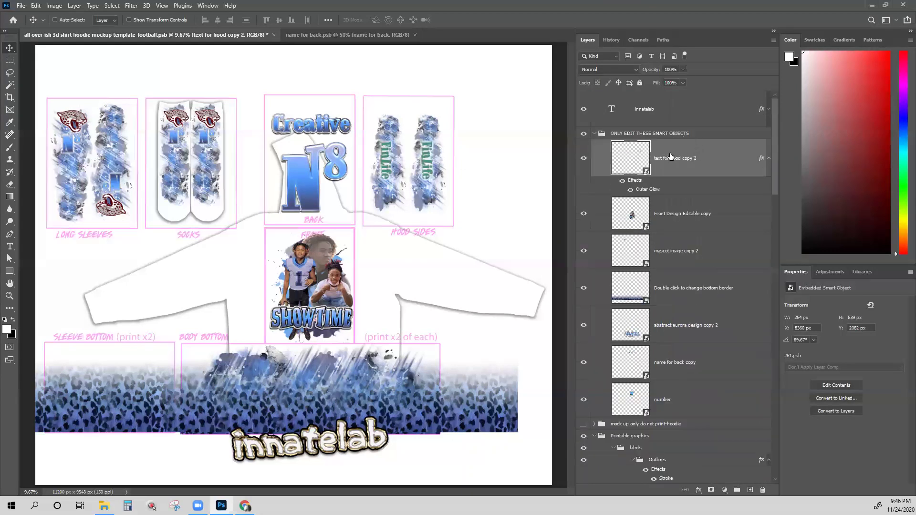
click(594, 134)
click(594, 134)
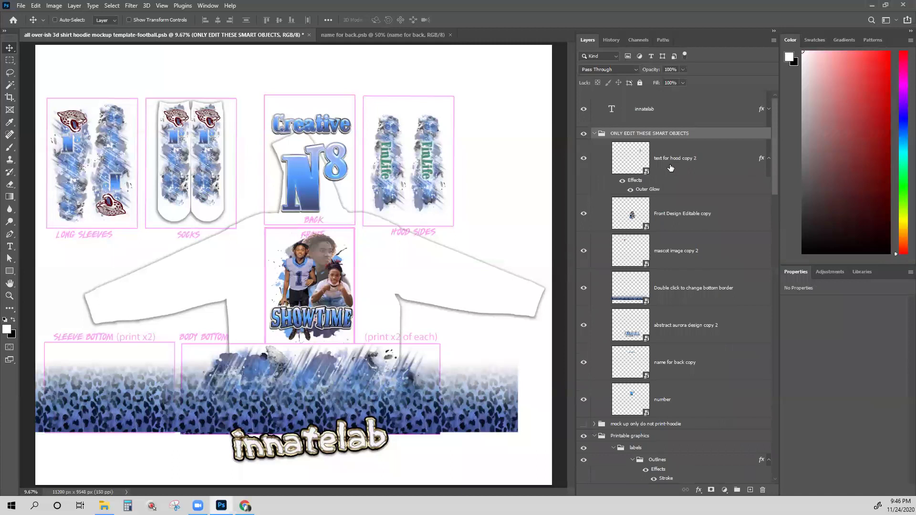
Step: Open the text for hood copy 2 smart object and paste the copied layer style onto the FinLife text, keeping the document open
double_click(640, 153)
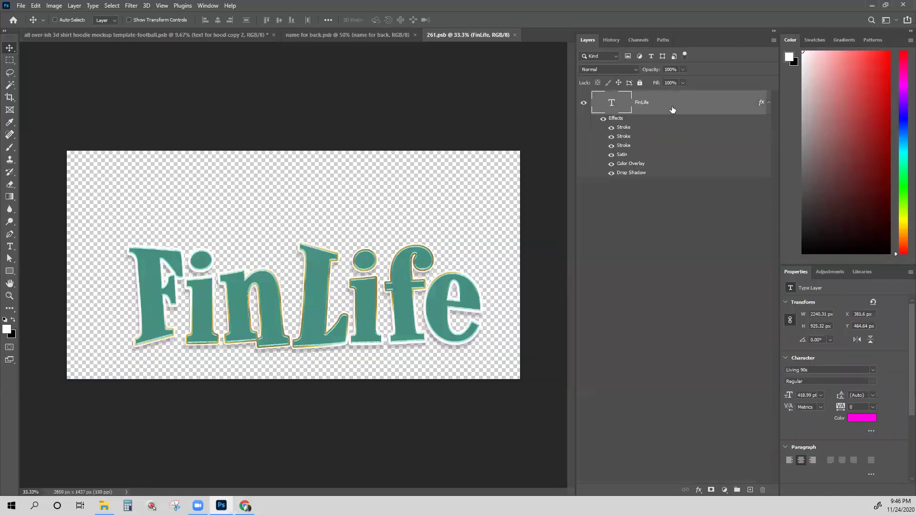
right_click(673, 110)
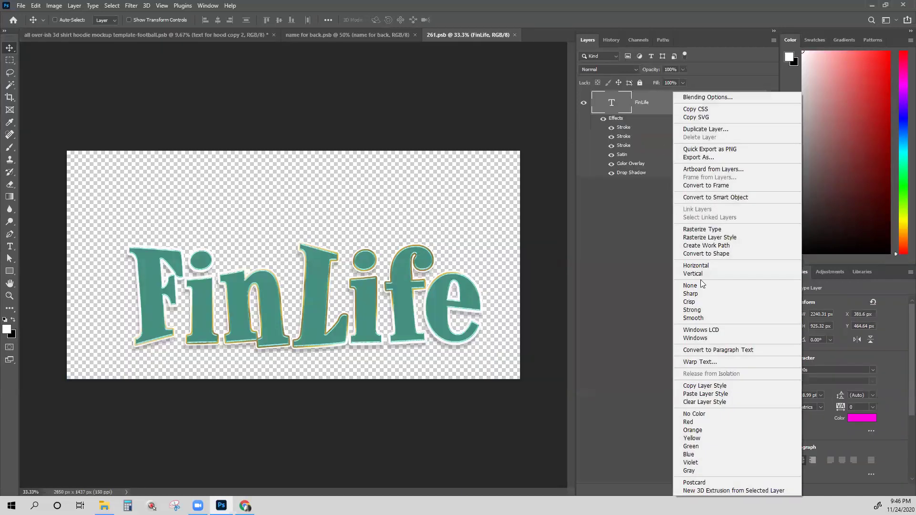
click(708, 395)
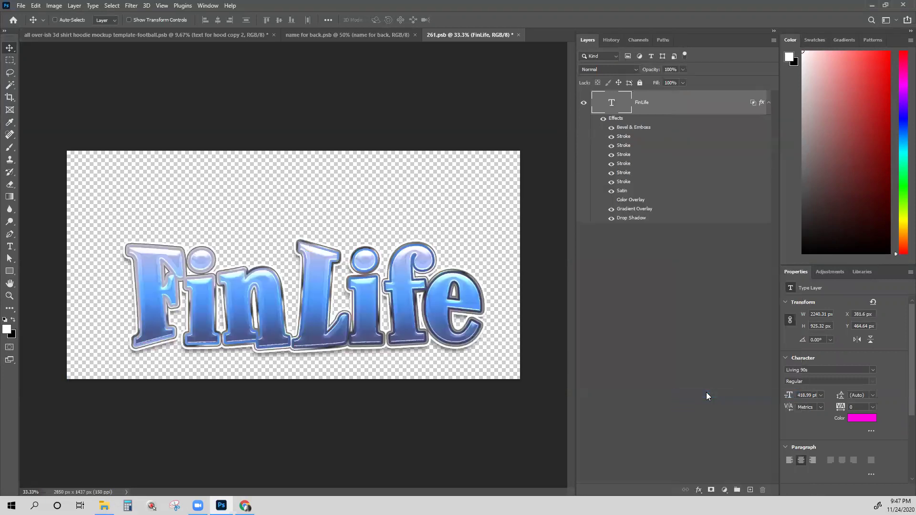
click(519, 34)
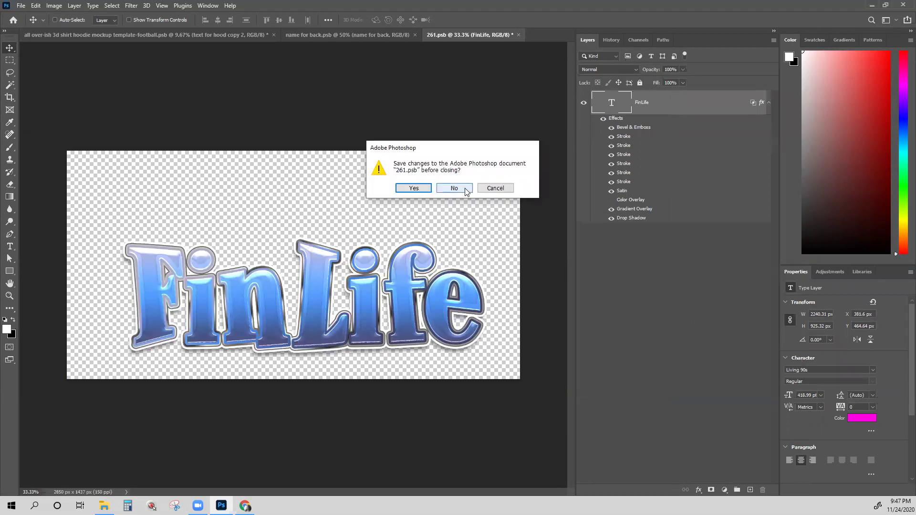
click(505, 190)
Step: Return to the hoodie template and open the Front Design Editable copy smart object, keeping 261.psb open
click(368, 35)
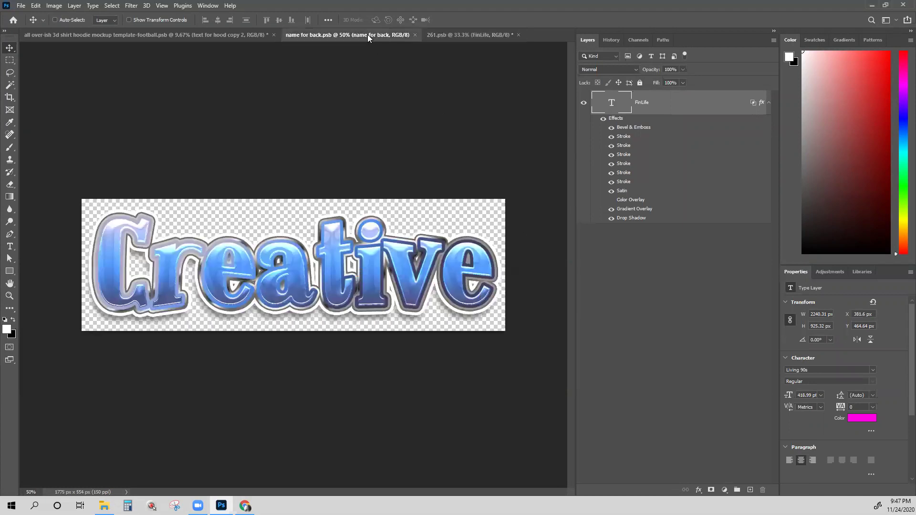
click(247, 32)
right_click(334, 323)
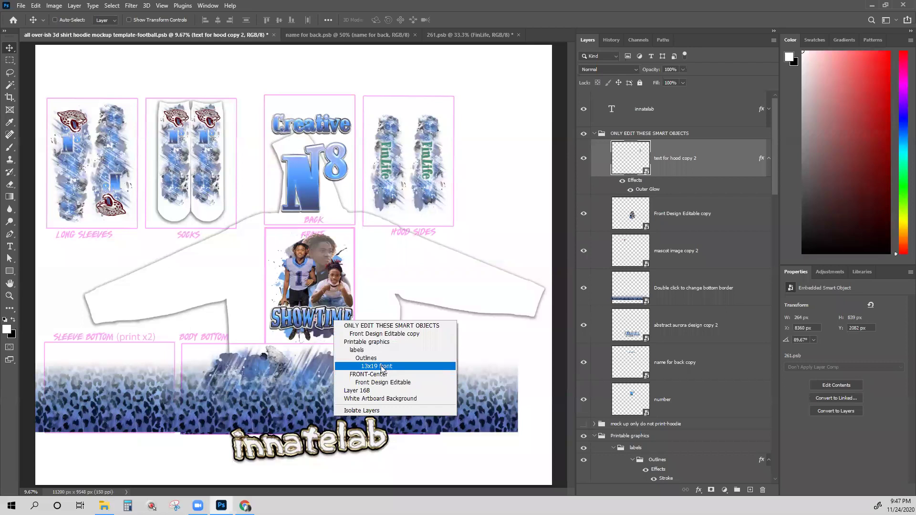
click(667, 220)
double_click(631, 216)
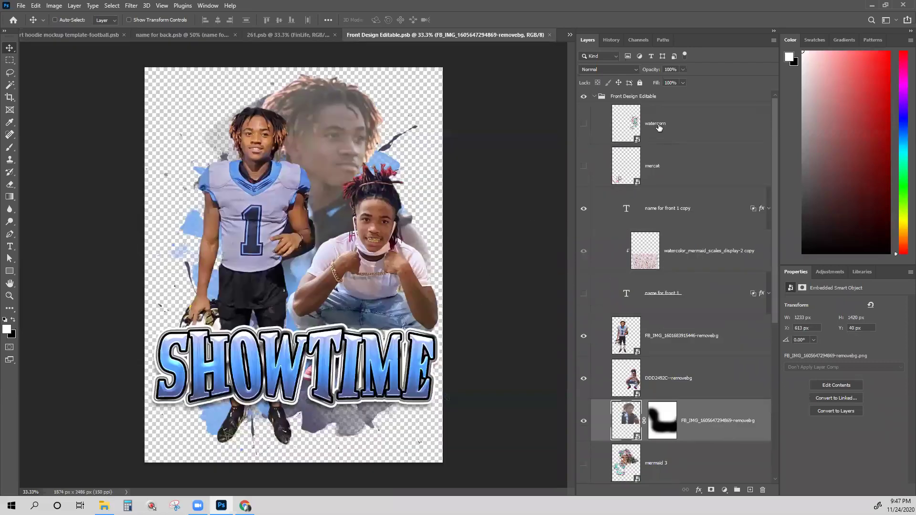
Step: Copy the layer style of the SHOWTIME text layer, name for front 1 copy
scroll(676, 285, down, 2)
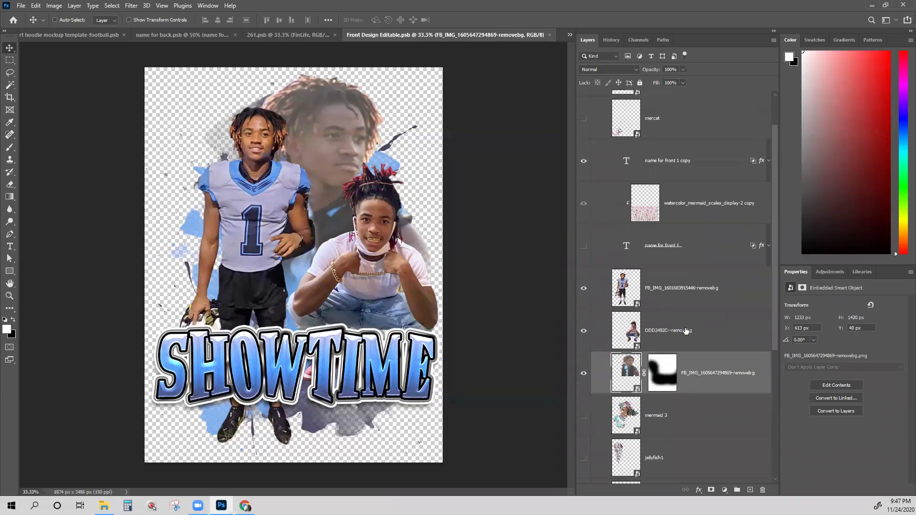
right_click(366, 371)
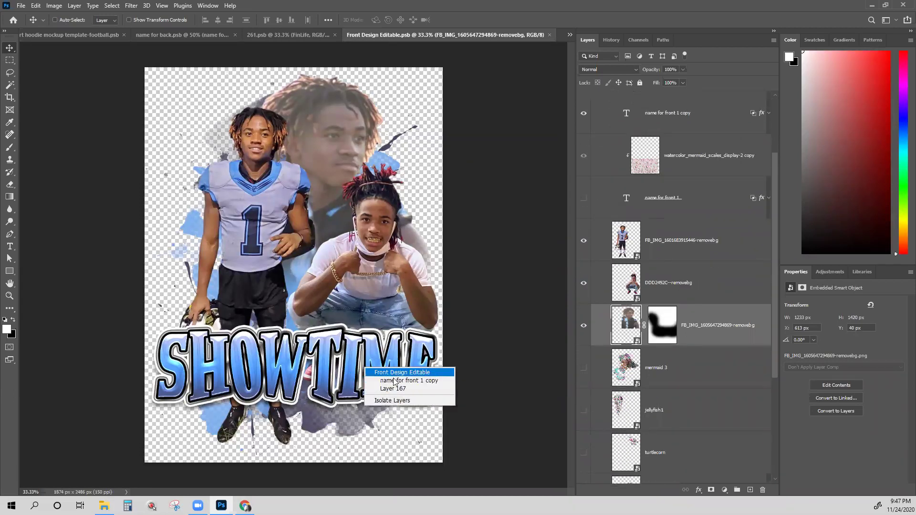
click(409, 381)
right_click(673, 120)
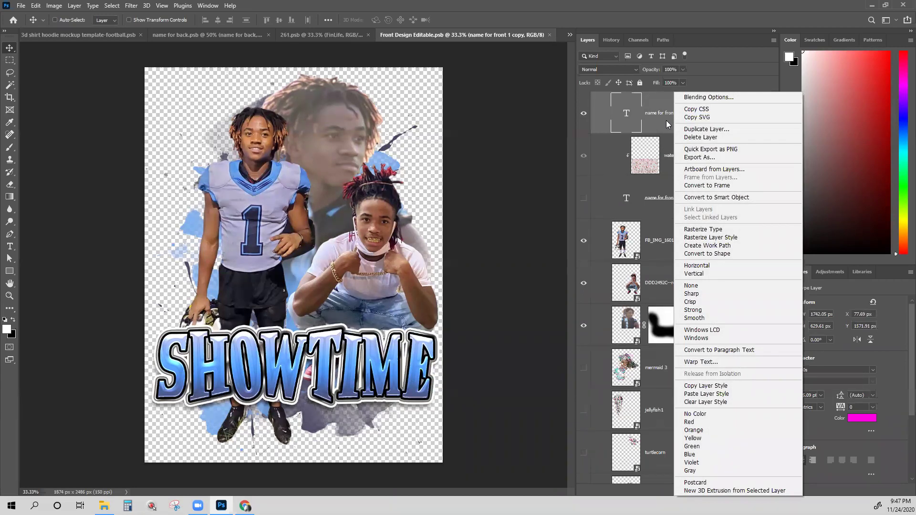
click(705, 385)
Step: Paste the copied layer style onto the FinLife text in 261.psb, saving and closing that document
click(355, 37)
right_click(650, 105)
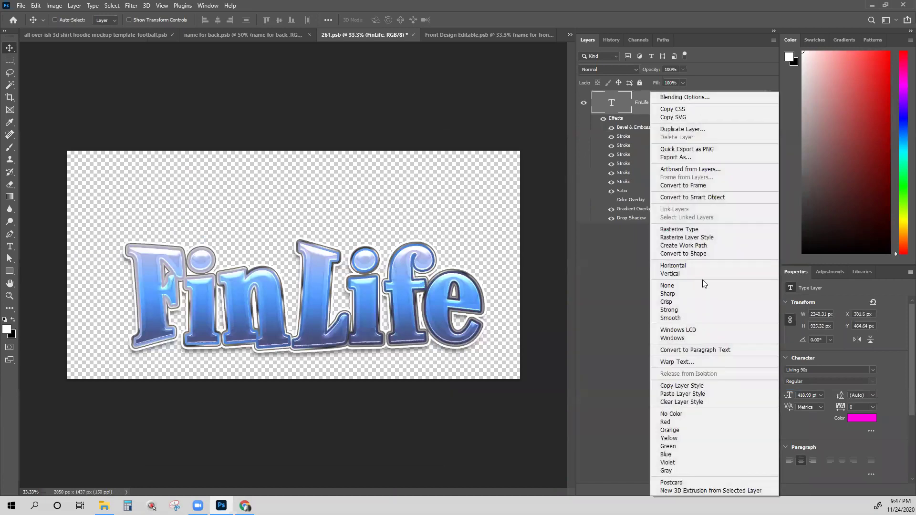
click(683, 394)
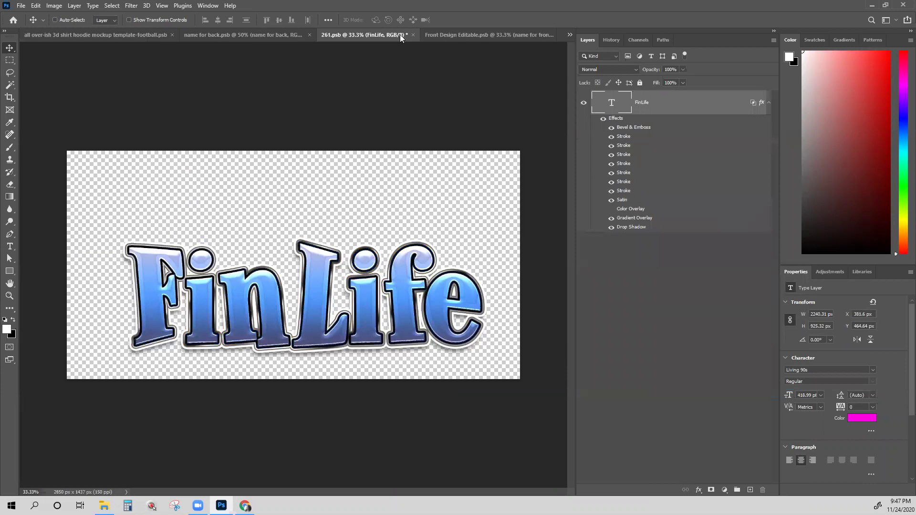
click(414, 35)
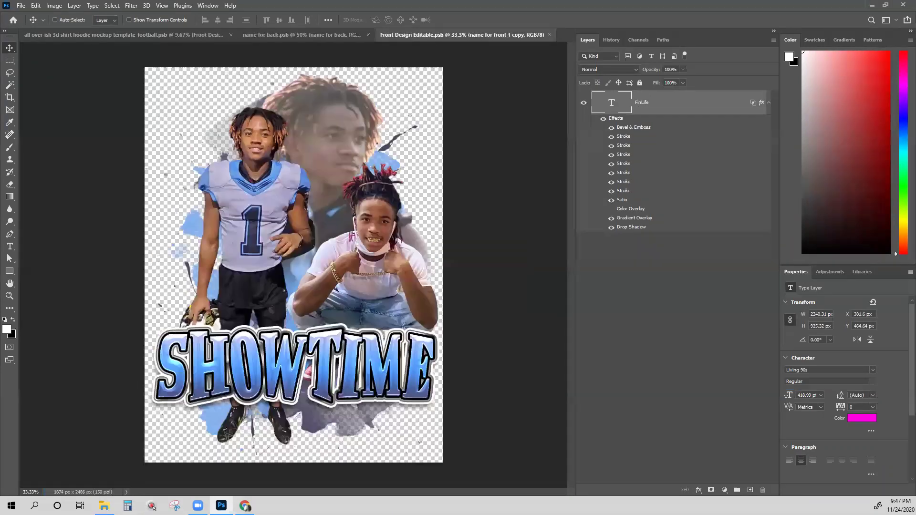
Step: Close the Front Design Editable document and paste the copied layer style onto the name for back text
click(408, 35)
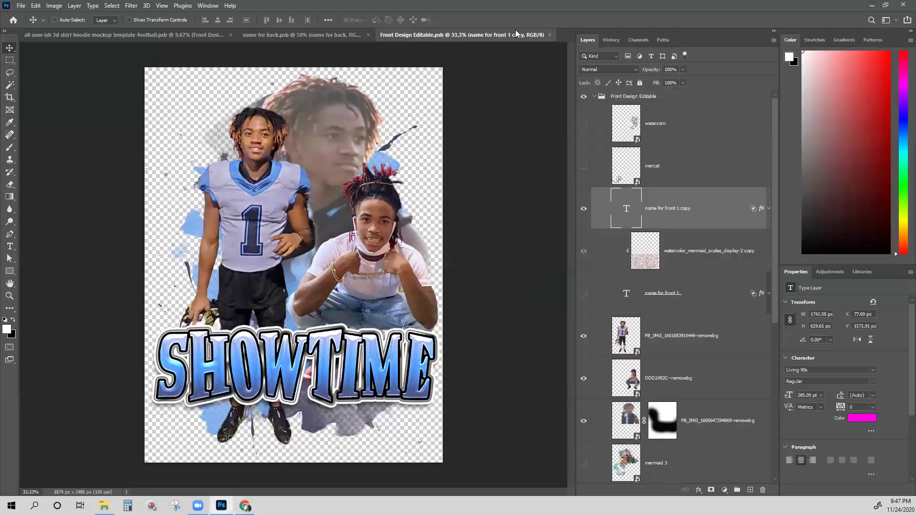
click(551, 34)
click(391, 33)
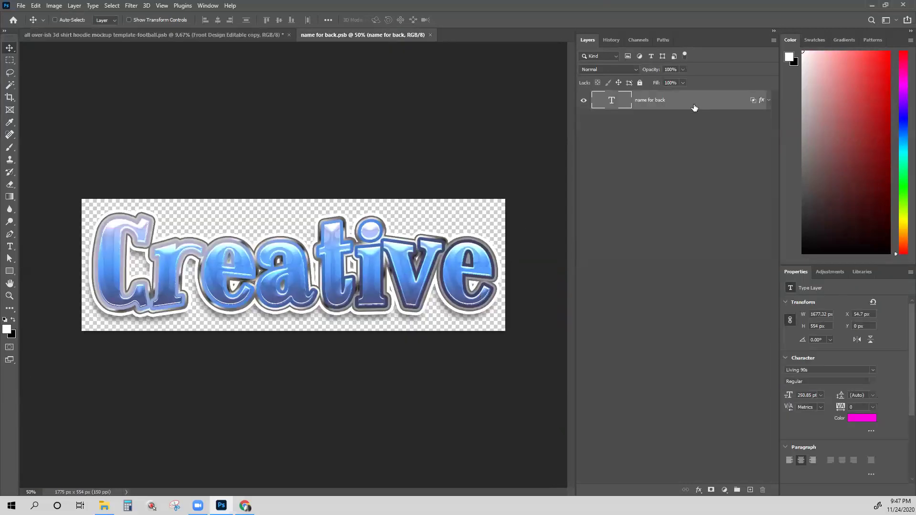
right_click(700, 105)
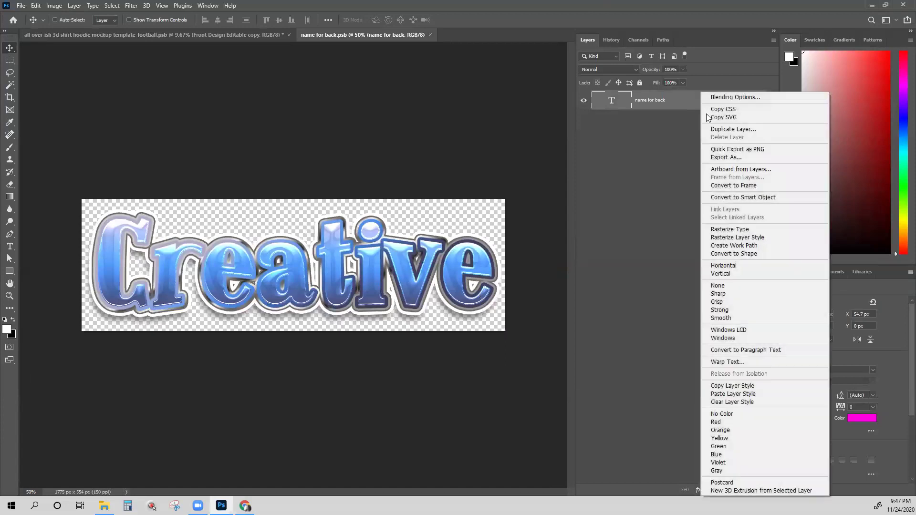
click(752, 393)
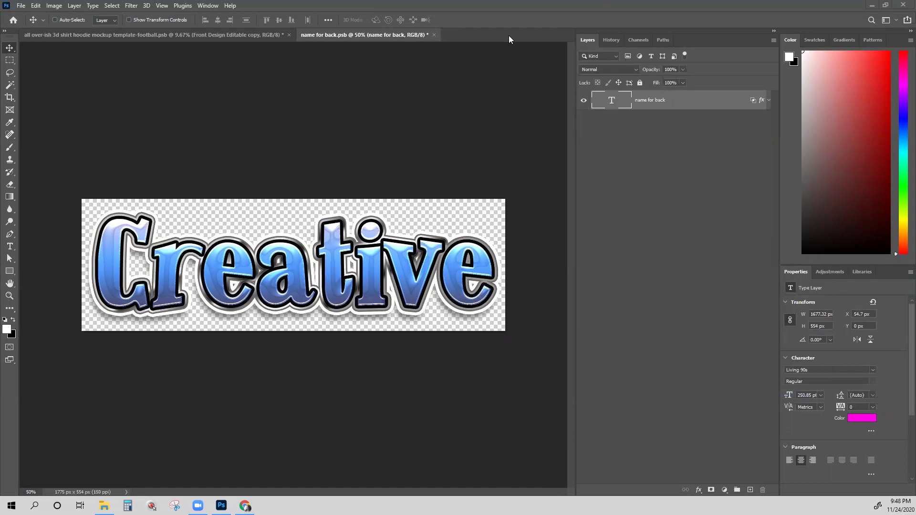
Step: Check the hoodie template's back text and the player's nickname in the Gmail order message in Chrome, returning to the name for back document
click(241, 36)
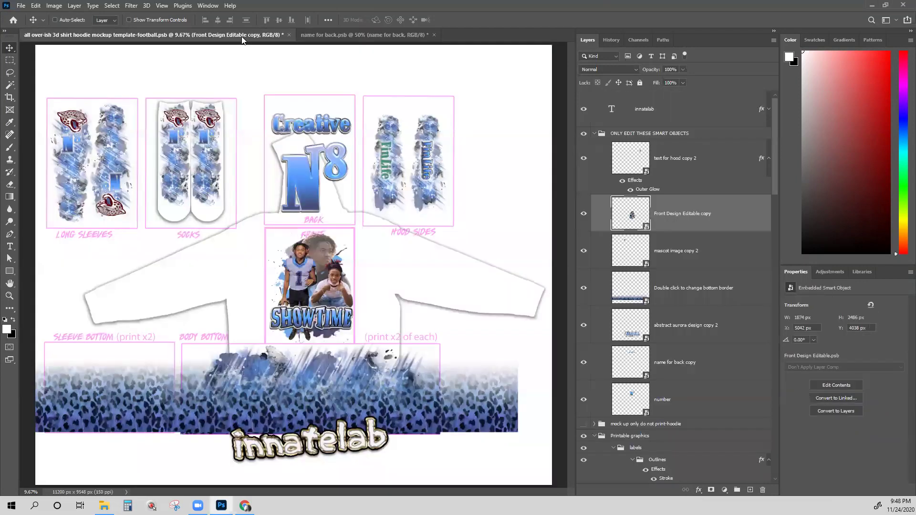
click(329, 33)
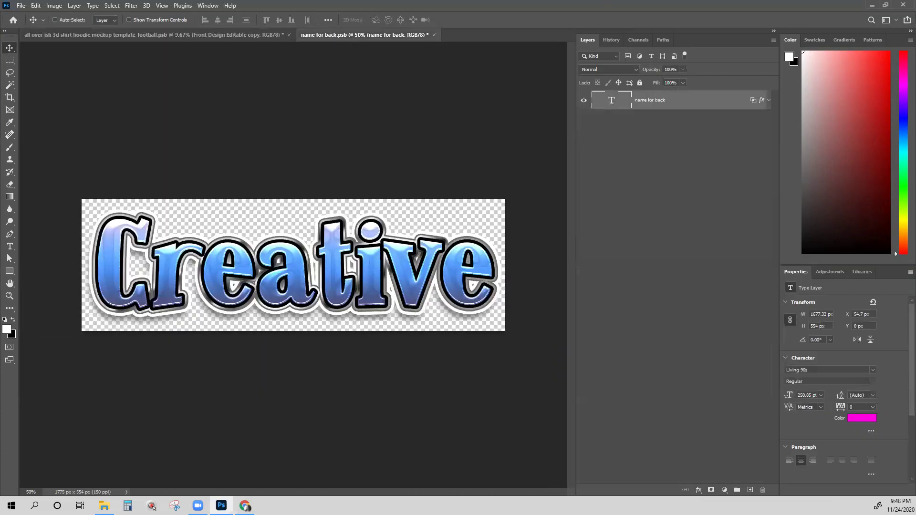
click(245, 505)
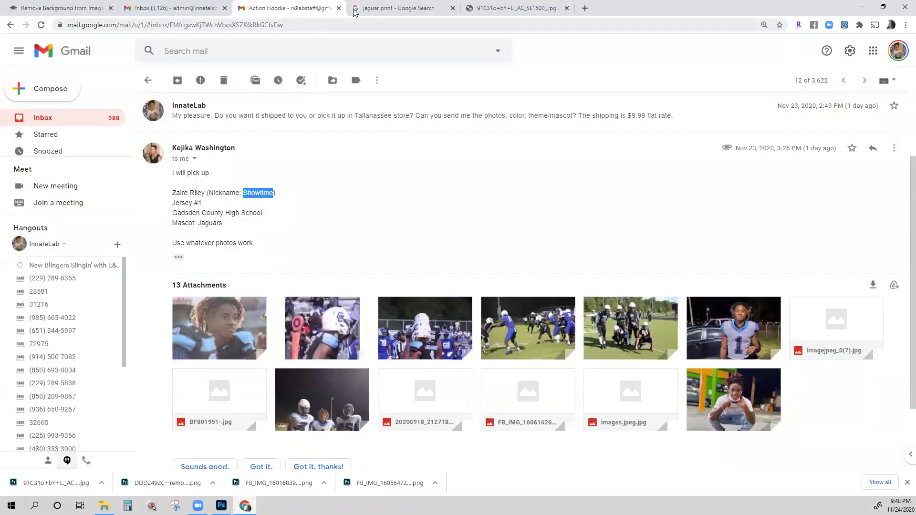
key(alt+Tab)
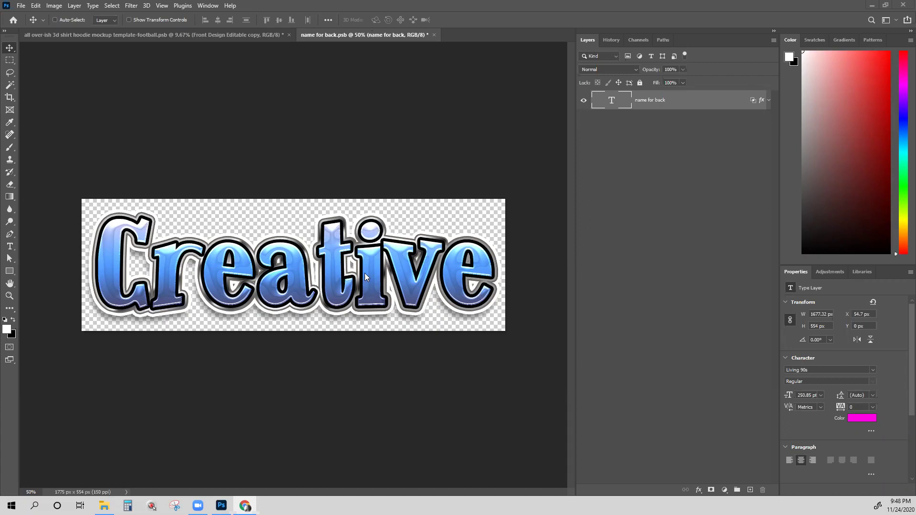
Step: Replace the Creative text on the name for back layer with Showtime
click(614, 103)
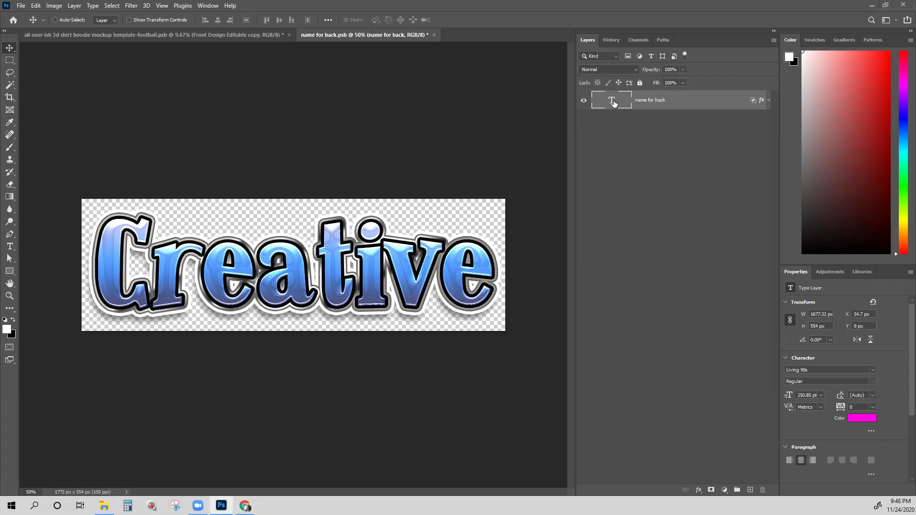
double_click(614, 102)
text(Showtime)
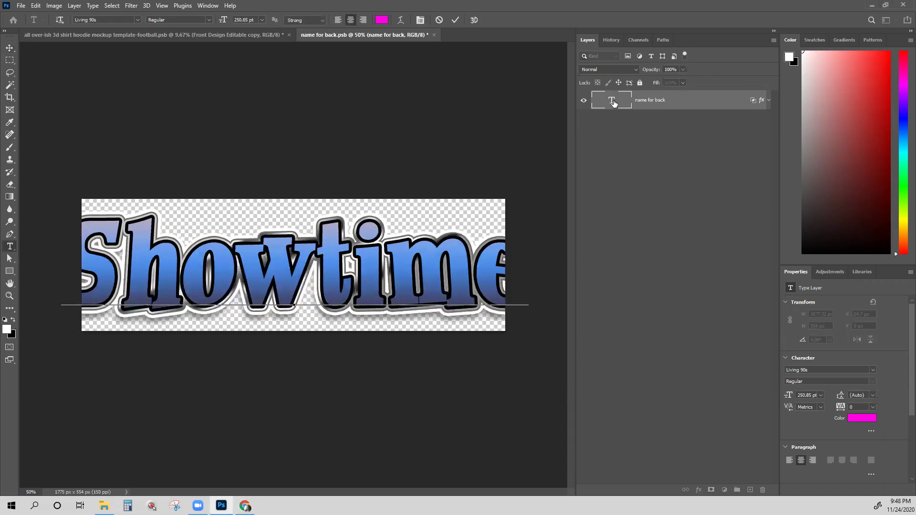
click(10, 49)
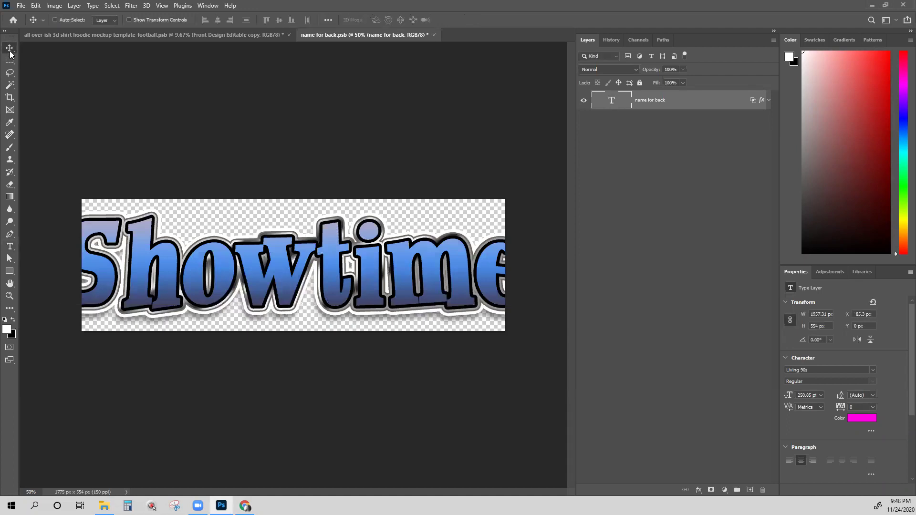
Step: Narrow the Showtime text to about 85% width so it fits the canvas, and save and close name for back.psb
key(ctrl+t)
drag(60, 265, 99, 268)
drag(528, 265, 496, 266)
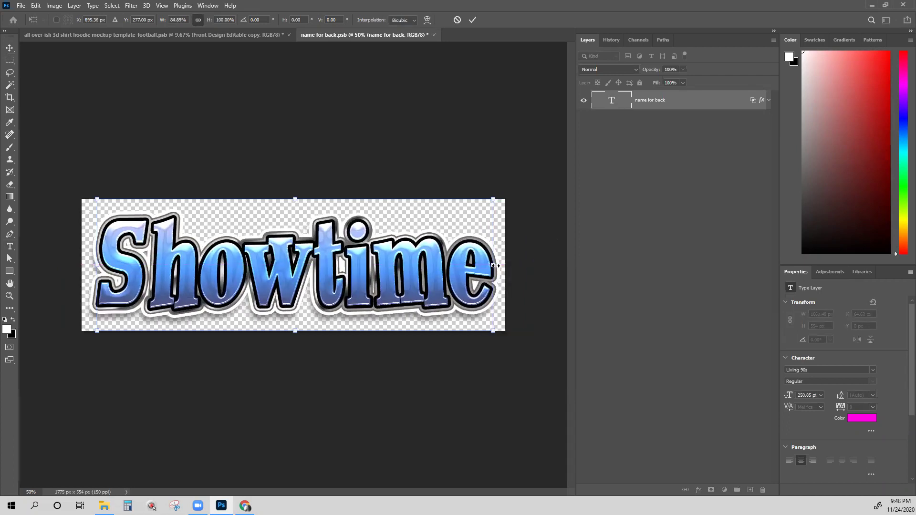
key(Return)
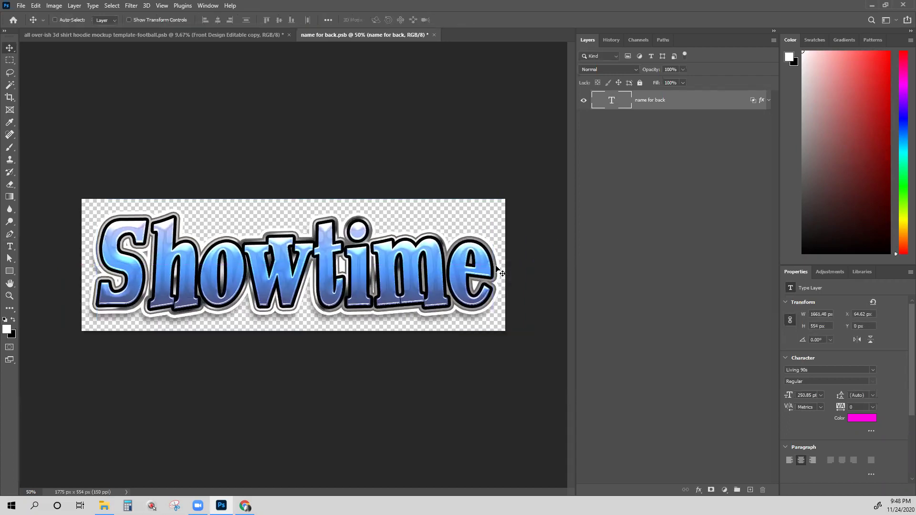
click(434, 36)
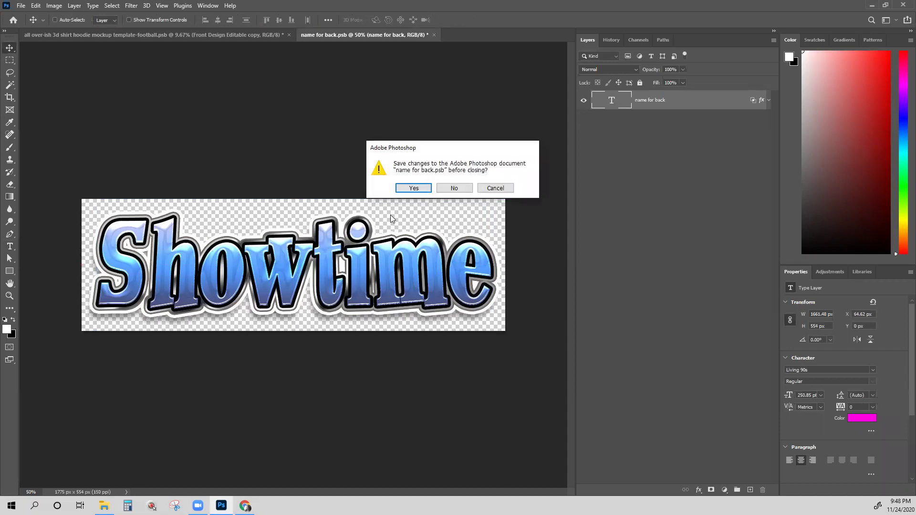
click(413, 189)
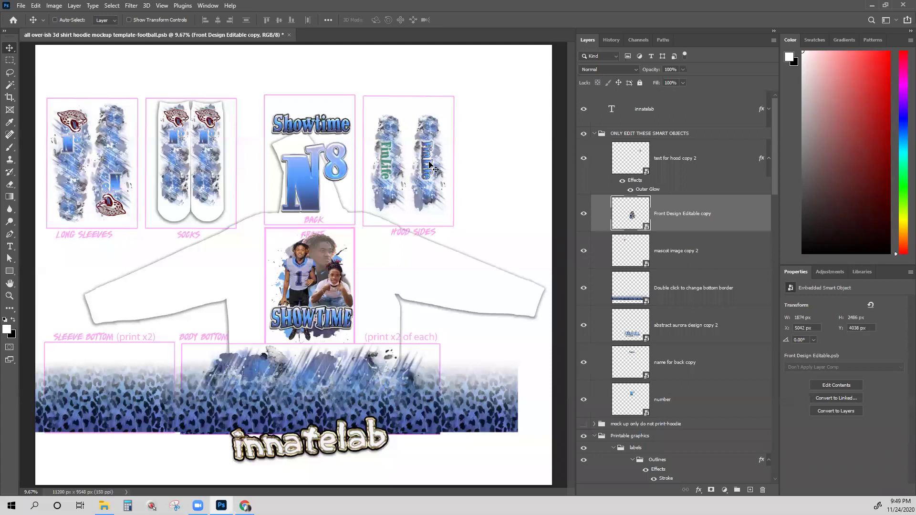
Step: Open the text for hood copy 2 smart object and replace its FinLife text with Showtime
right_click(429, 161)
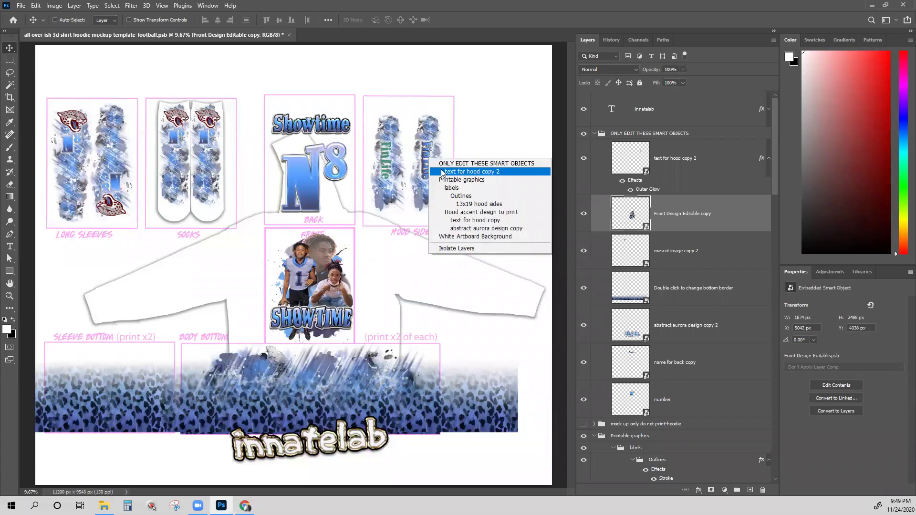
click(437, 172)
double_click(636, 156)
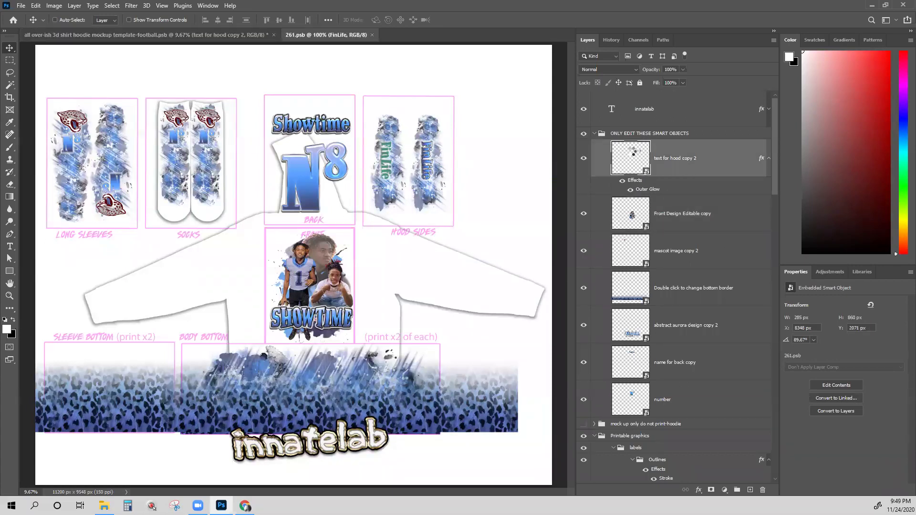
double_click(612, 104)
key(ctrl+v)
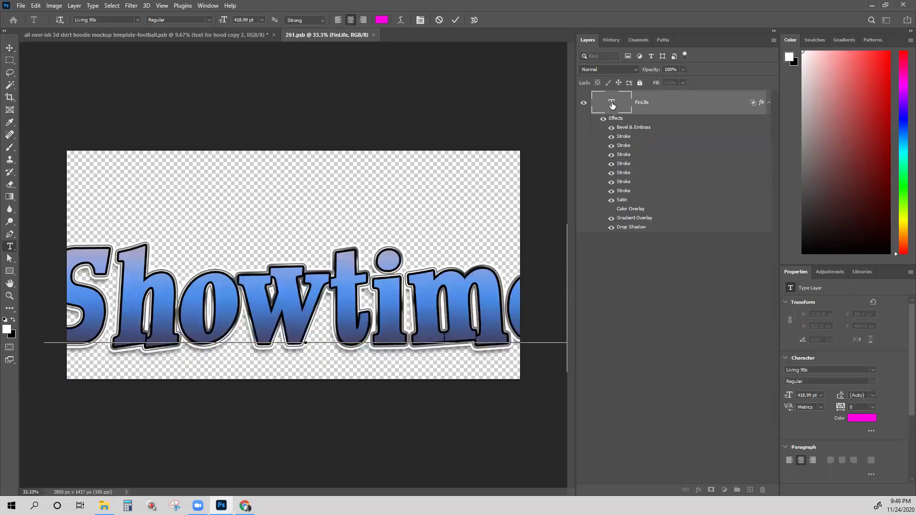
click(10, 47)
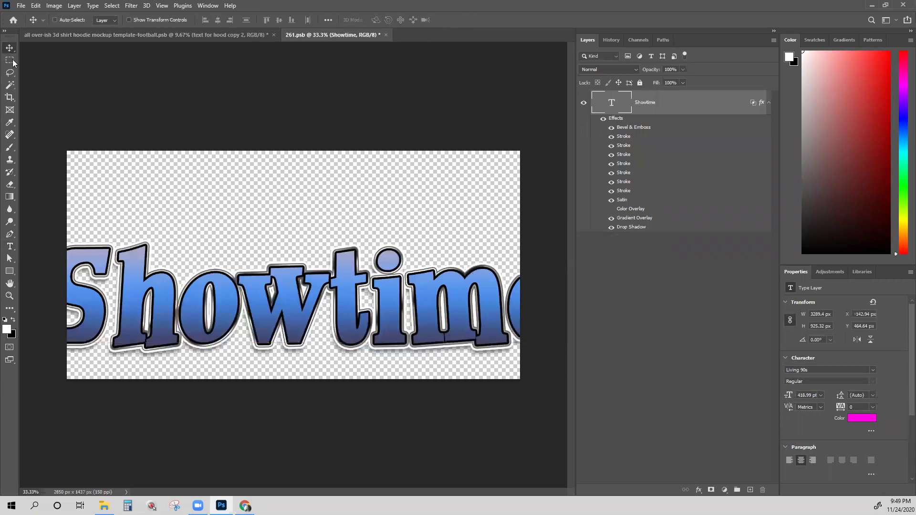
Step: Narrow the hood's Showtime text to about 82% width so it fits the canvas, and save and close 261.psb
key(ctrl+t)
drag(44, 298, 82, 298)
drag(566, 297, 507, 297)
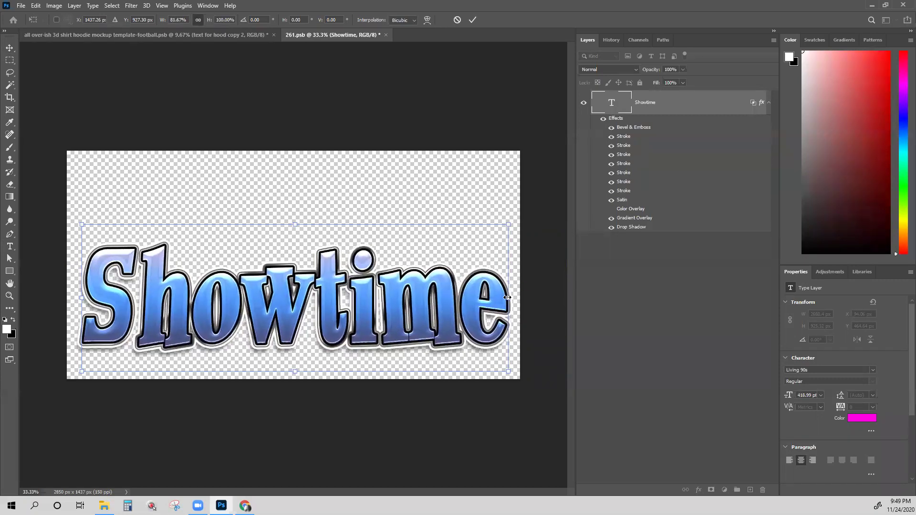
key(Return)
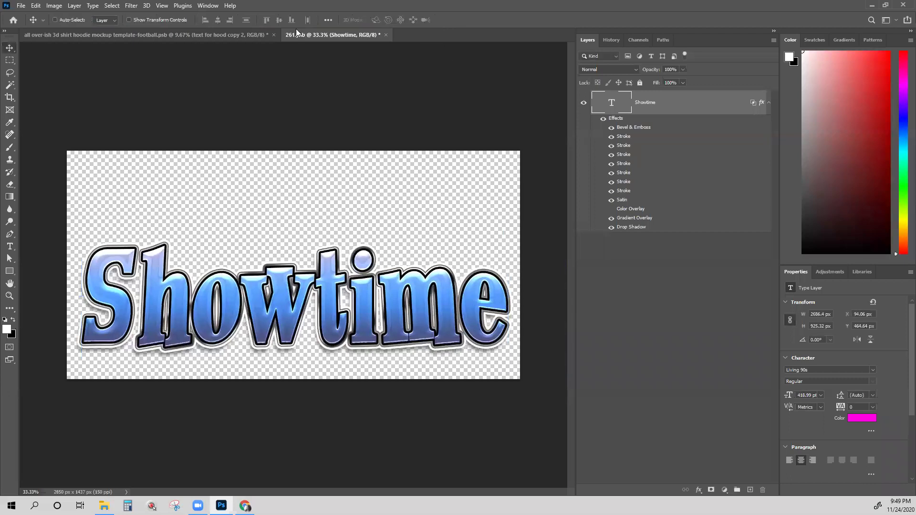
key(ctrl+s)
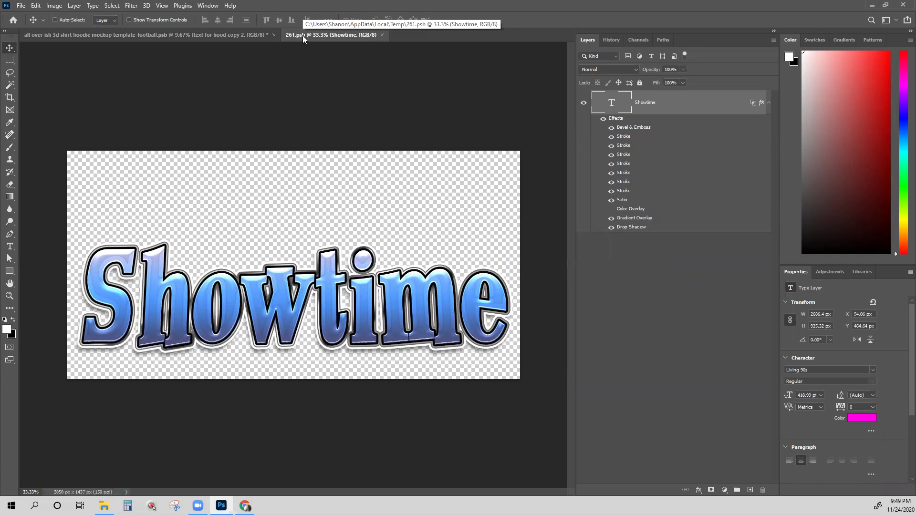
click(382, 35)
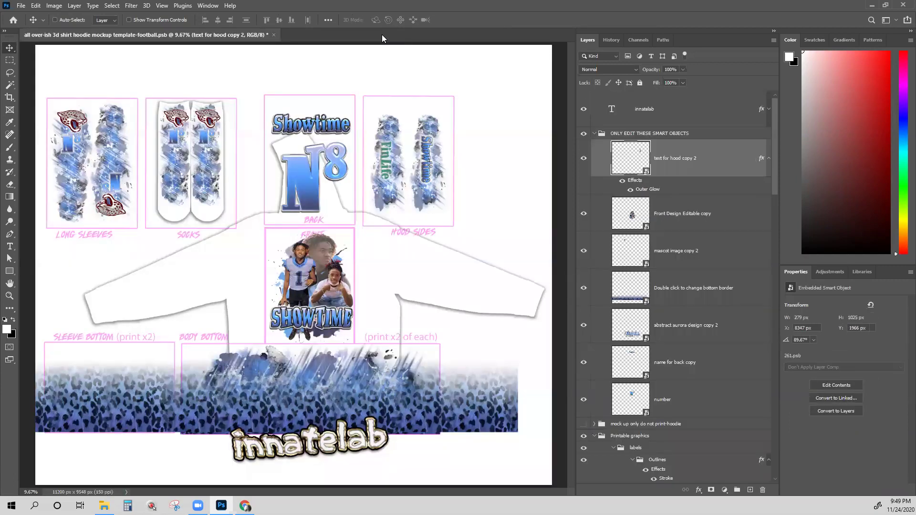
Step: Delete the text for hood layer holding the green FinLife text on the hood side
right_click(387, 164)
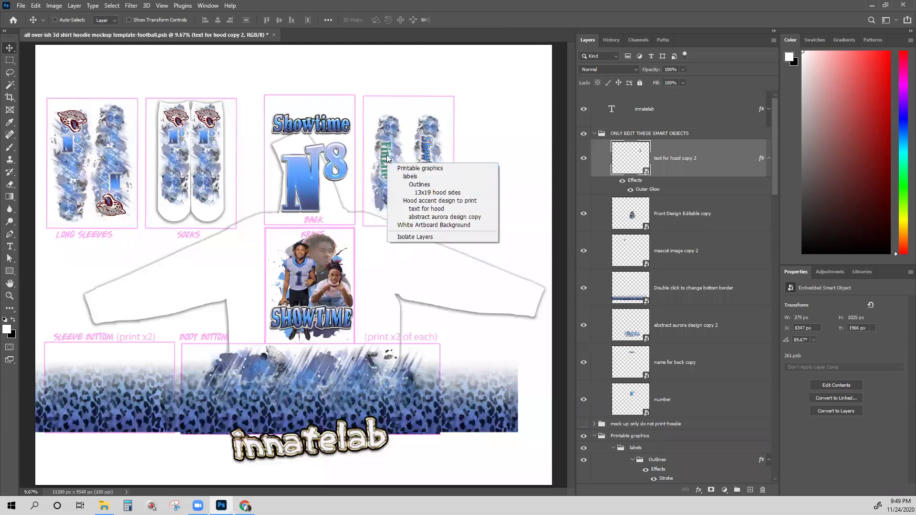
click(422, 210)
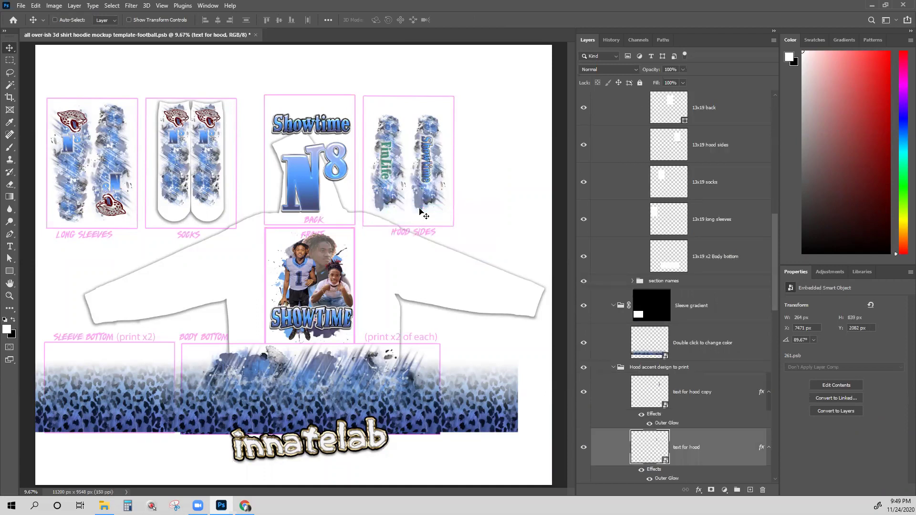
key(Delete)
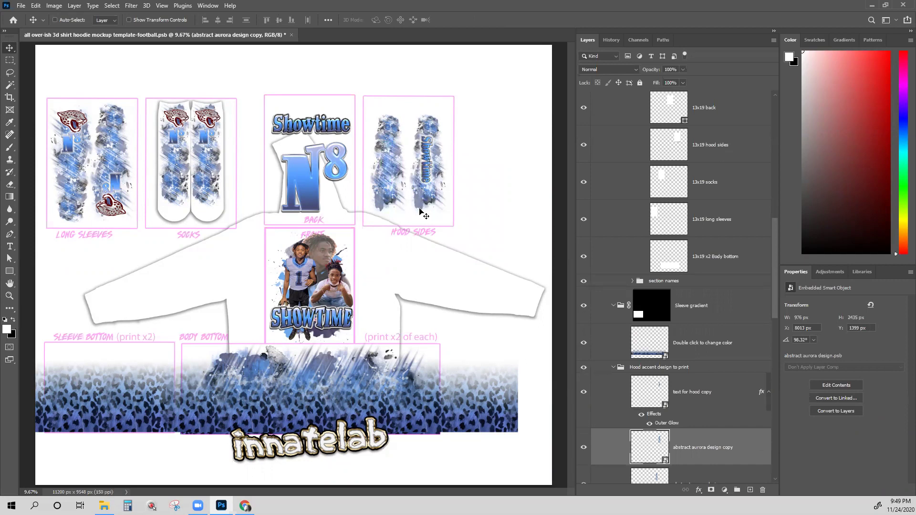
Step: Undo the deletion of the text for hood layer and duplicate it into the ONLY EDIT THESE SMART OBJECTS group
key(ctrl)
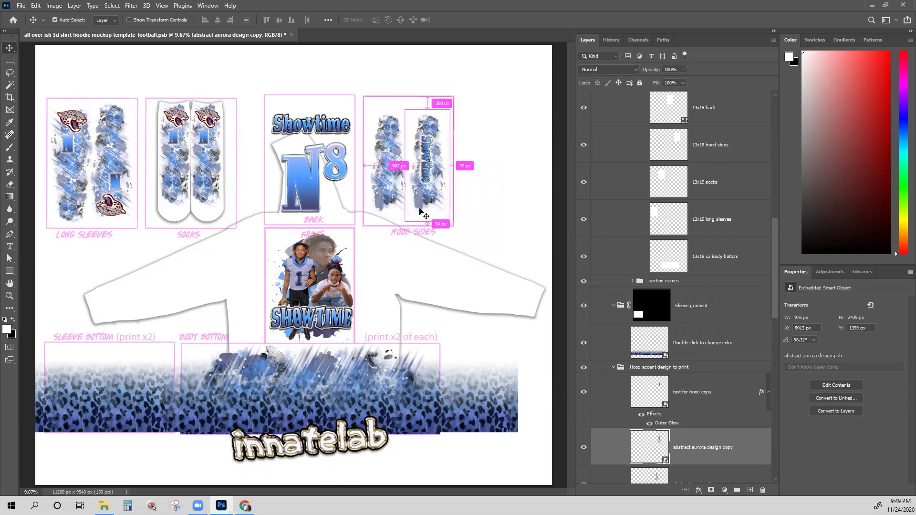
key(ctrl+z)
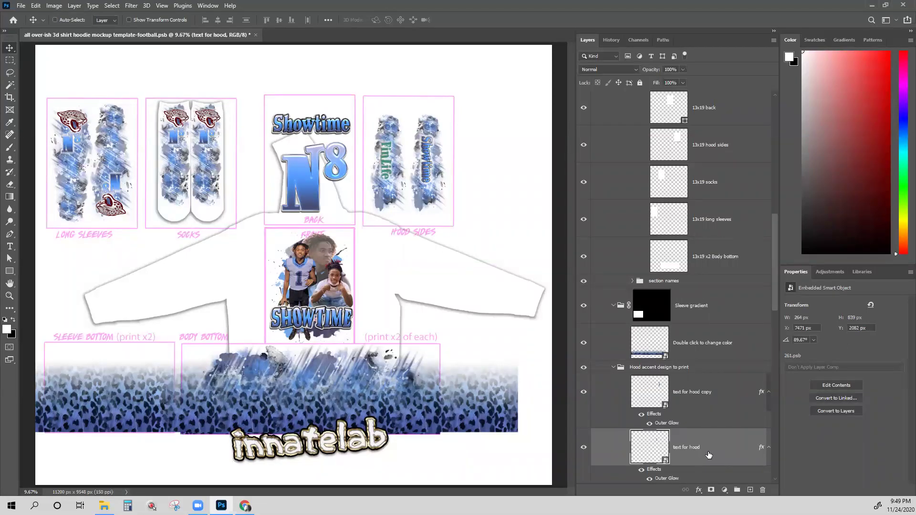
drag(709, 455, 689, 151)
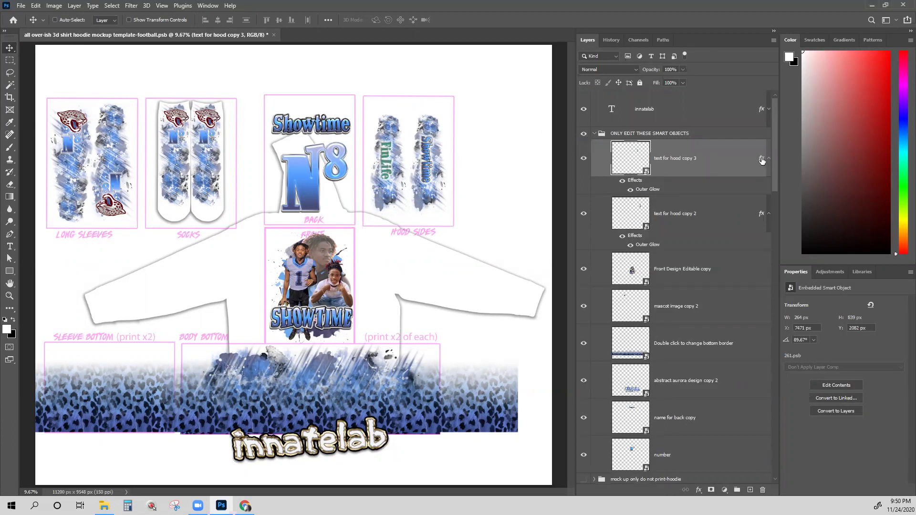
Step: Open the text for hood copy 3 smart object and paste the copied blue layer style onto its FinLife text
double_click(755, 158)
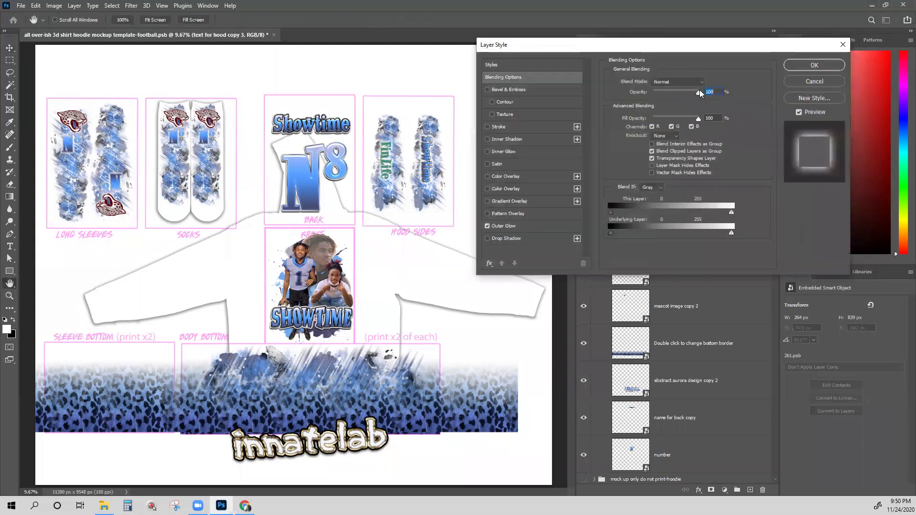
key(Escape)
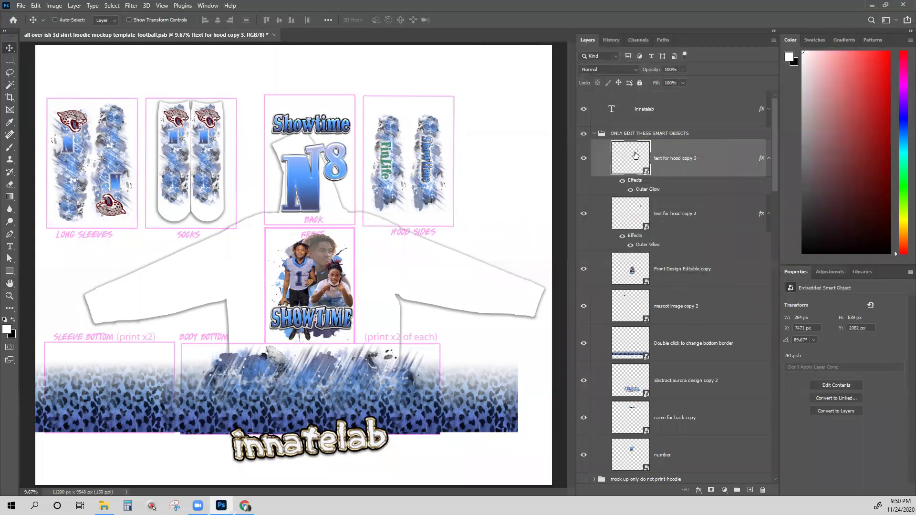
double_click(630, 155)
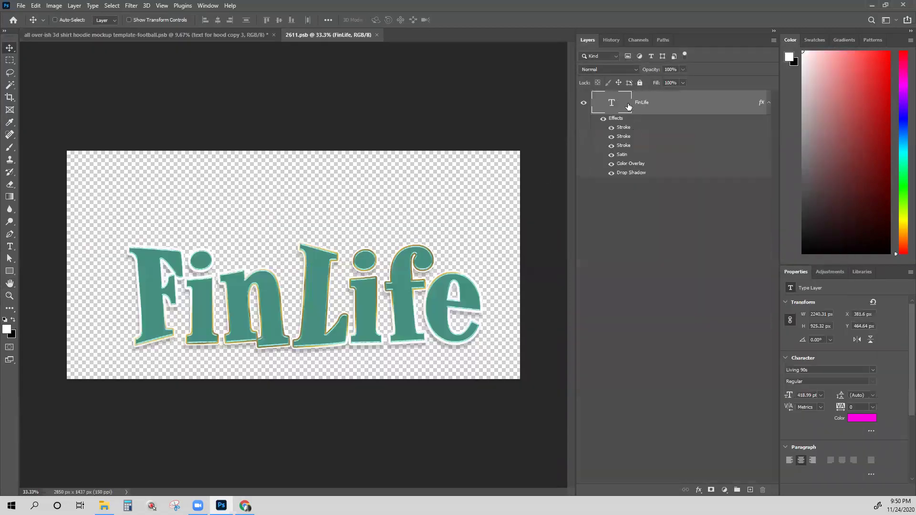
right_click(655, 106)
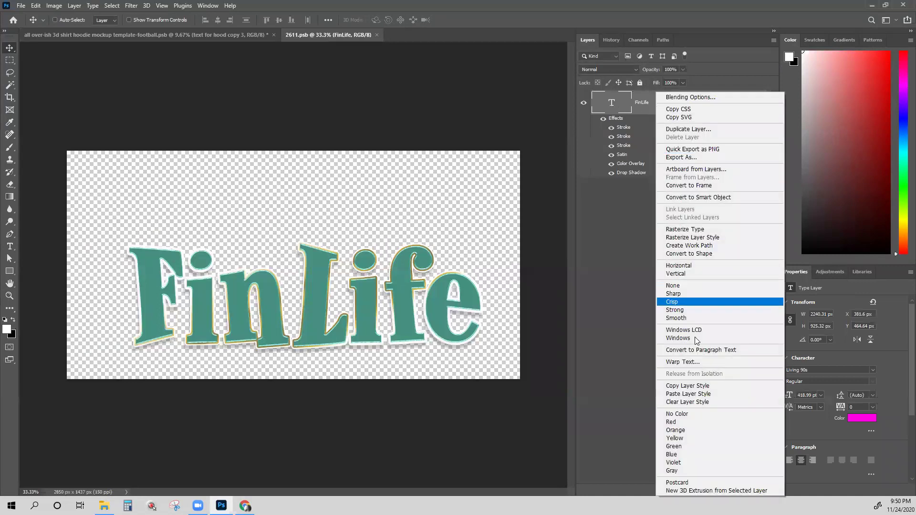
click(701, 393)
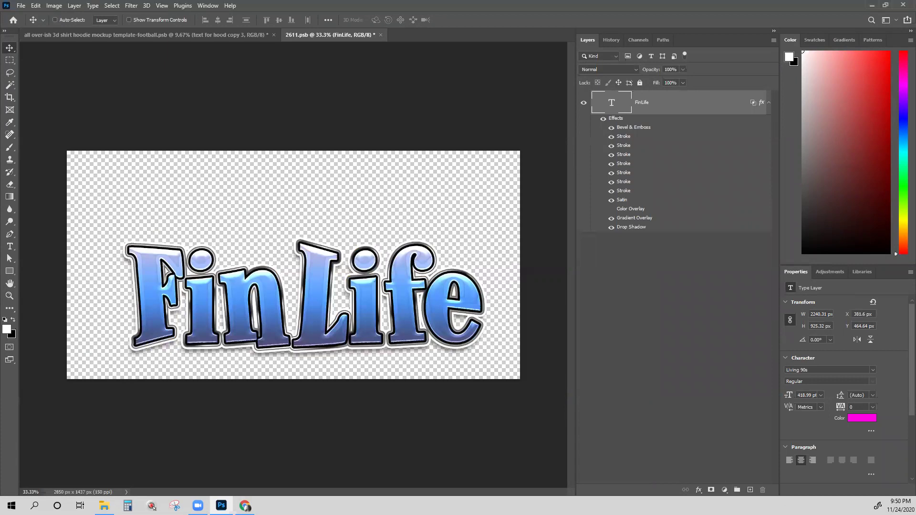
Step: Replace the FinLife text in 2611.psb with Jaguars
key(alt+Tab)
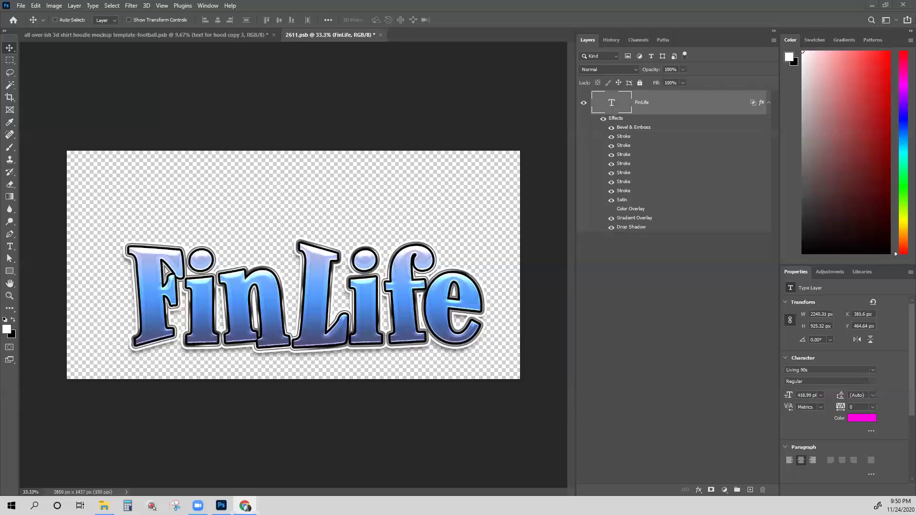
click(611, 104)
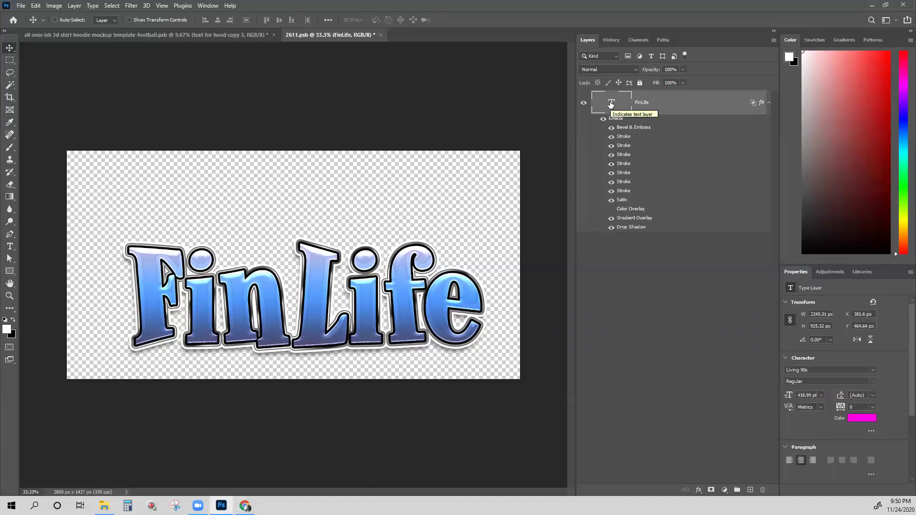
double_click(611, 105)
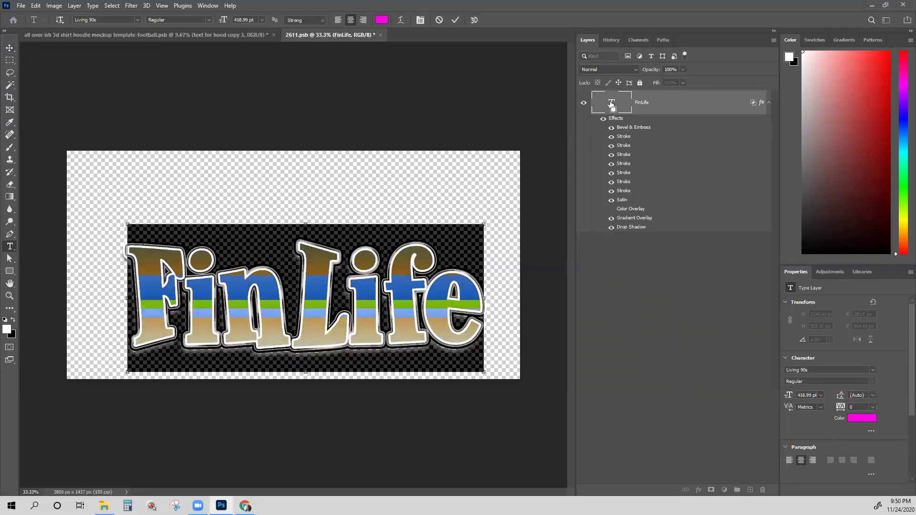
text(Jaguars)
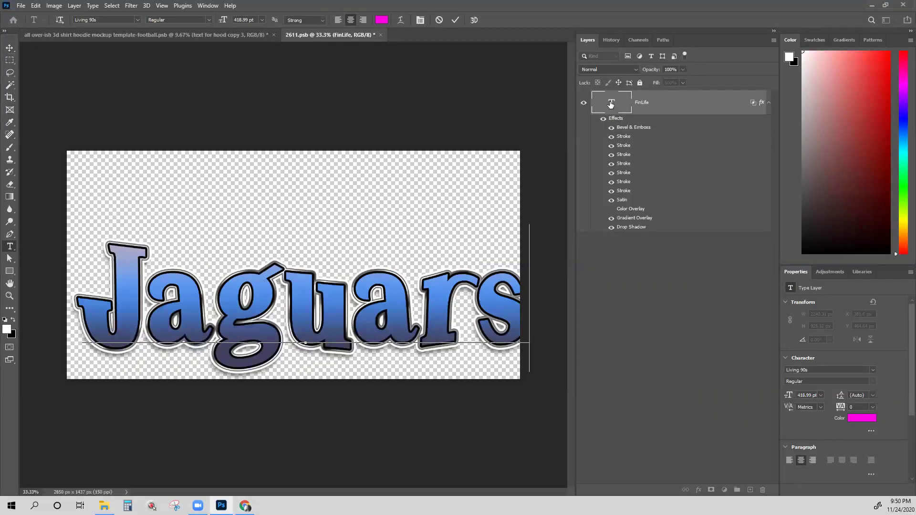
click(10, 48)
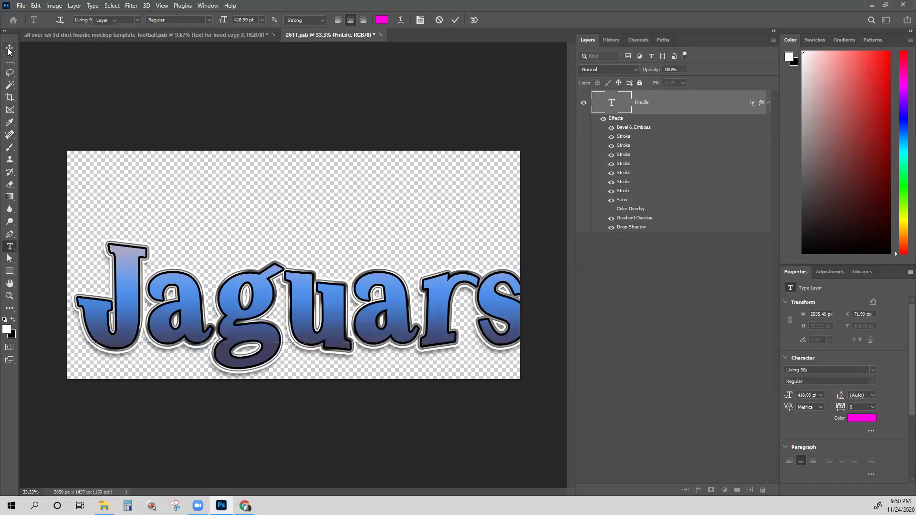
Step: Narrow the Jaguars text to about 94% width so it fits the canvas, and save and close 2611.psb
key(ctrl+t)
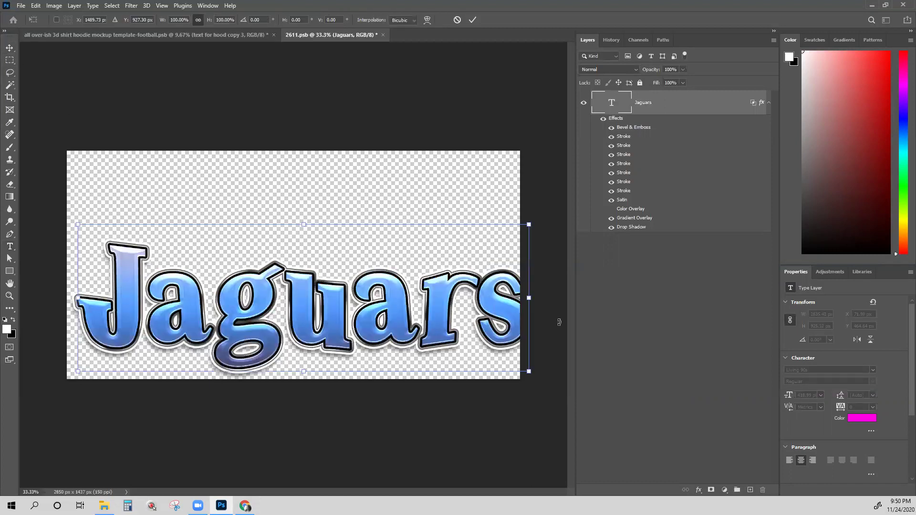
drag(529, 299, 507, 299)
drag(78, 298, 85, 300)
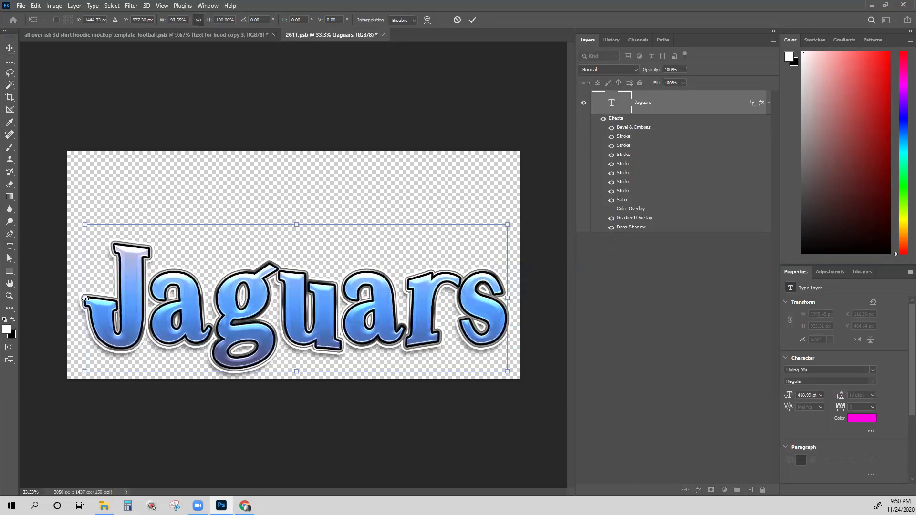
key(Return)
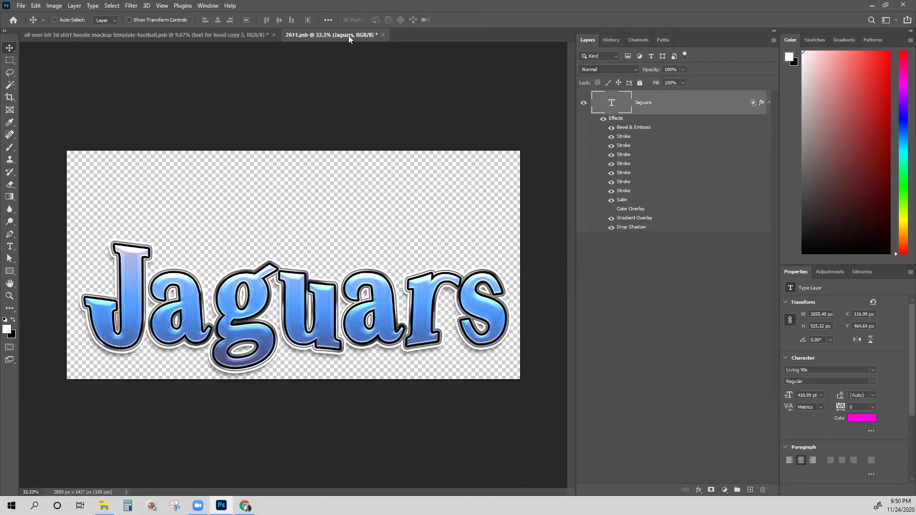
click(383, 34)
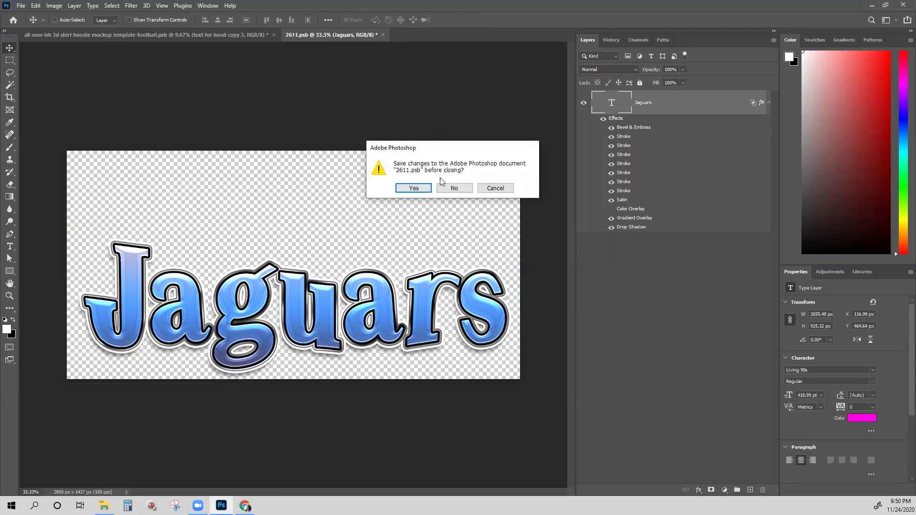
click(414, 189)
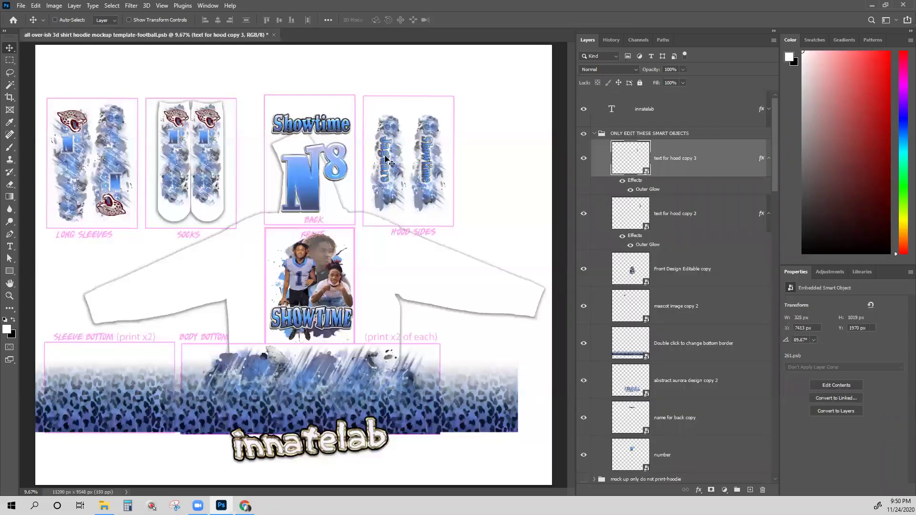
Step: Try to center the Jaguars text on its hood accent by moving the text for hood layer
right_click(386, 155)
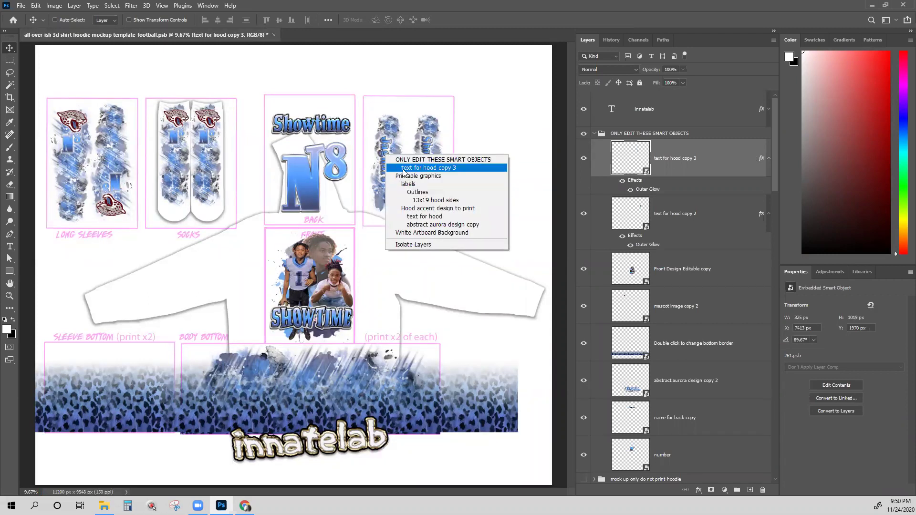
click(423, 220)
drag(383, 169, 387, 169)
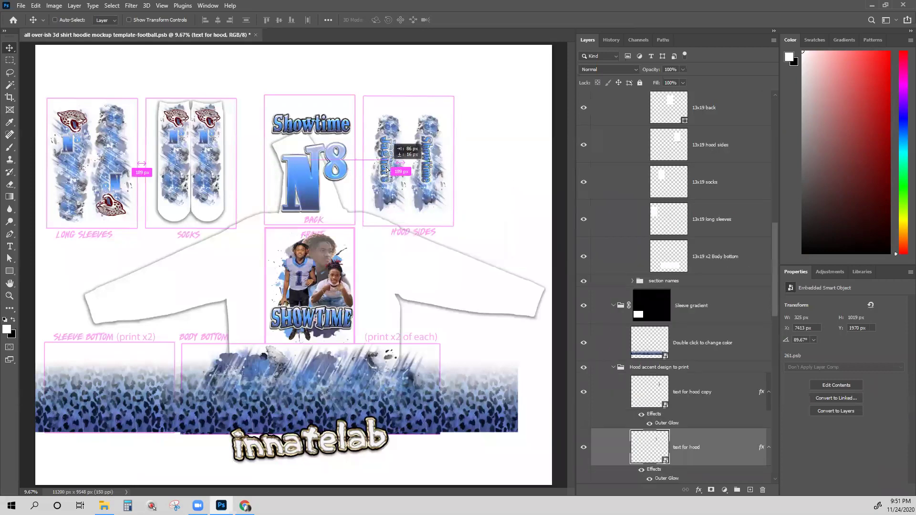
drag(387, 170, 384, 169)
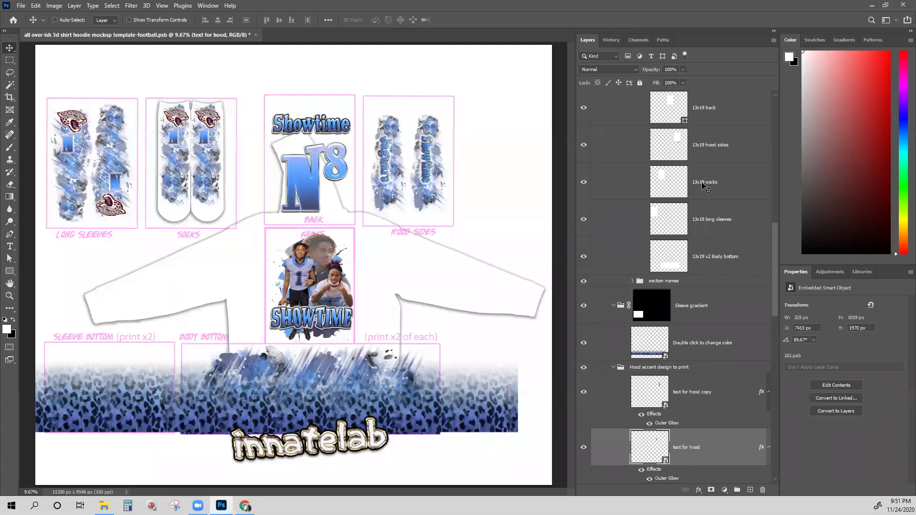
Step: Hide the ONLY EDIT THESE SMART OBJECTS group
scroll(619, 253, up, 6)
scroll(619, 253, up, 5)
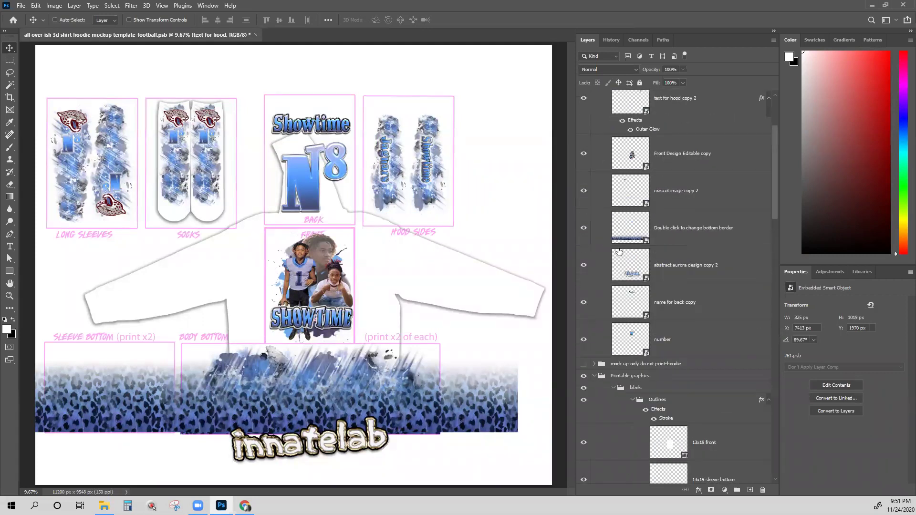
click(585, 135)
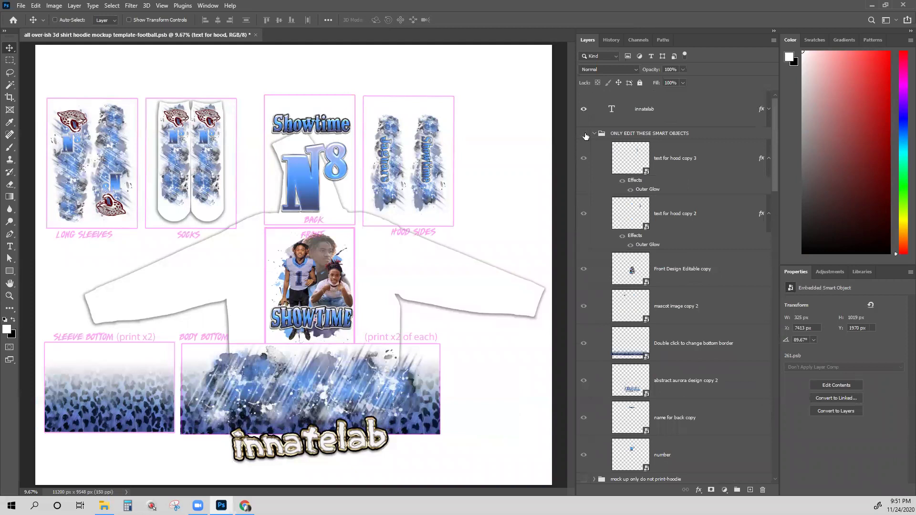
Step: Try again to shift the text for hood layer sideways on its hood accent with the editable group hidden
right_click(387, 157)
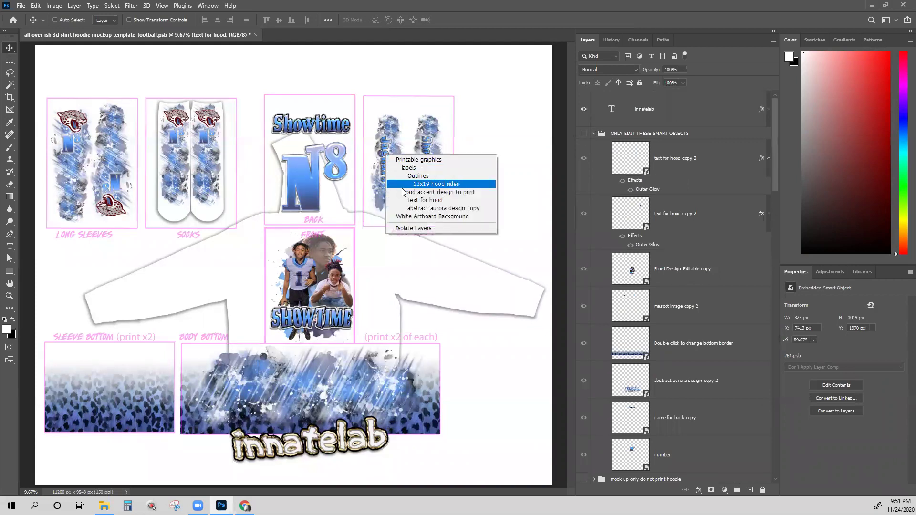
click(389, 200)
drag(387, 168, 386, 167)
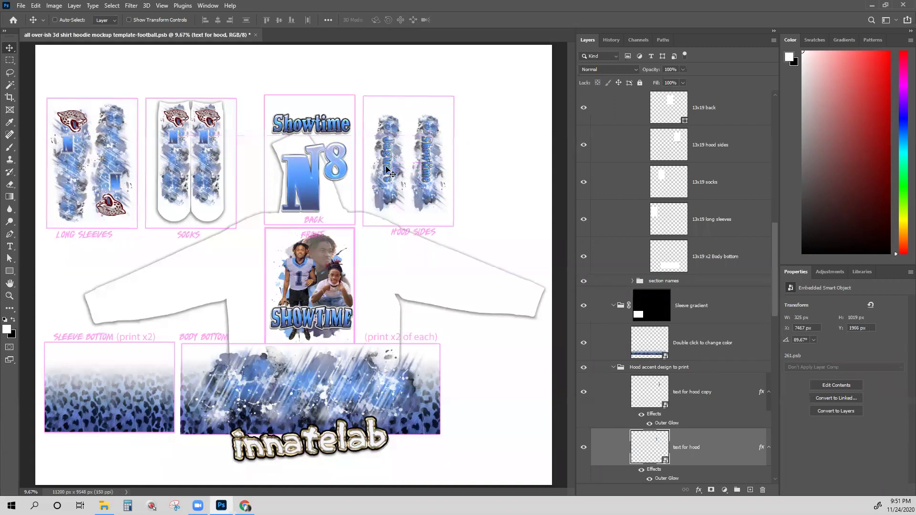
Step: Open the text for hood smart object, move its Jaguars text up about 165 px, and save and close 2611.psb
double_click(653, 443)
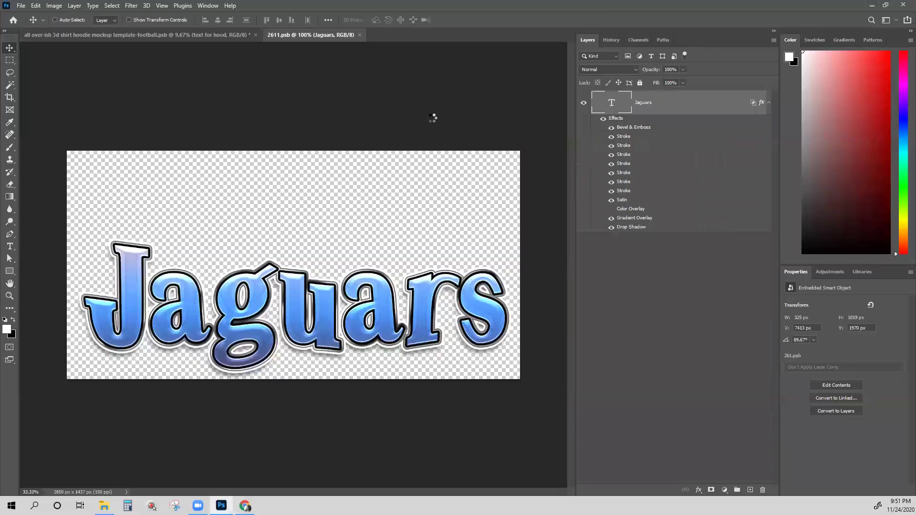
drag(384, 311, 383, 281)
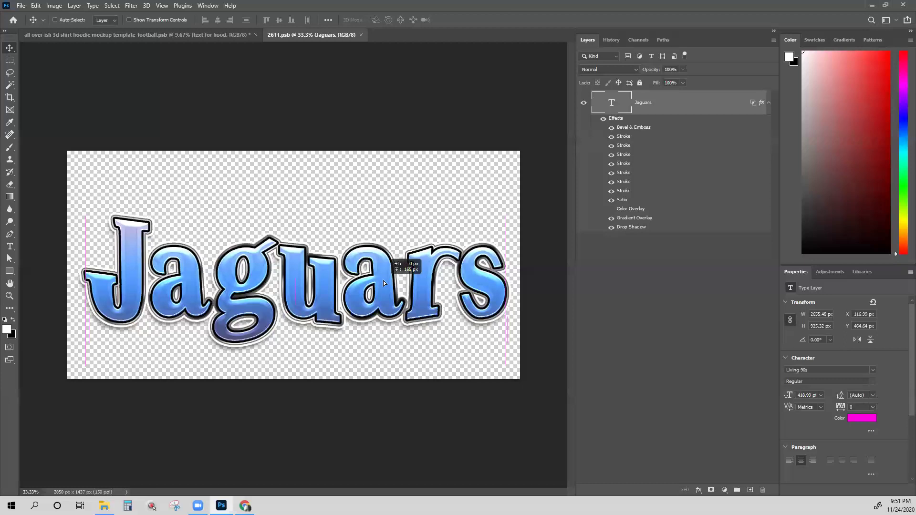
click(365, 35)
click(416, 190)
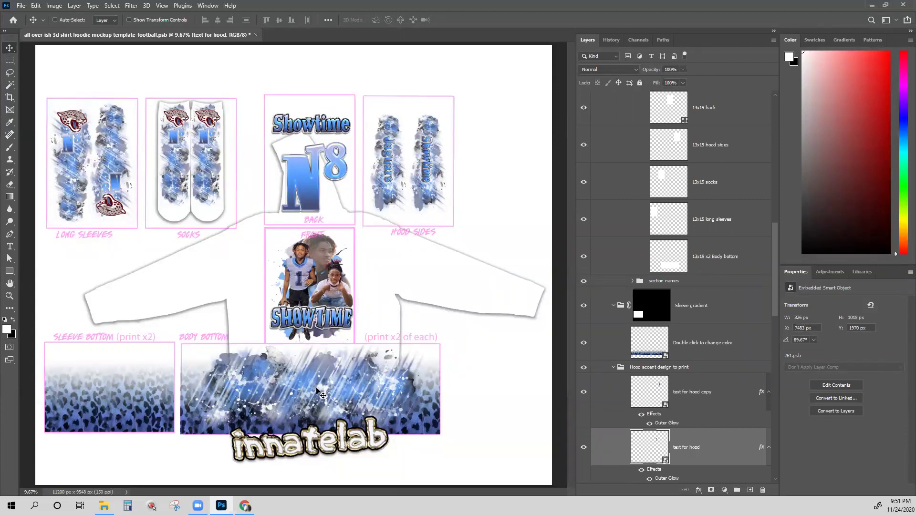
Step: Open the number smart object and paste the copied layer style onto its N8 text layer
right_click(304, 190)
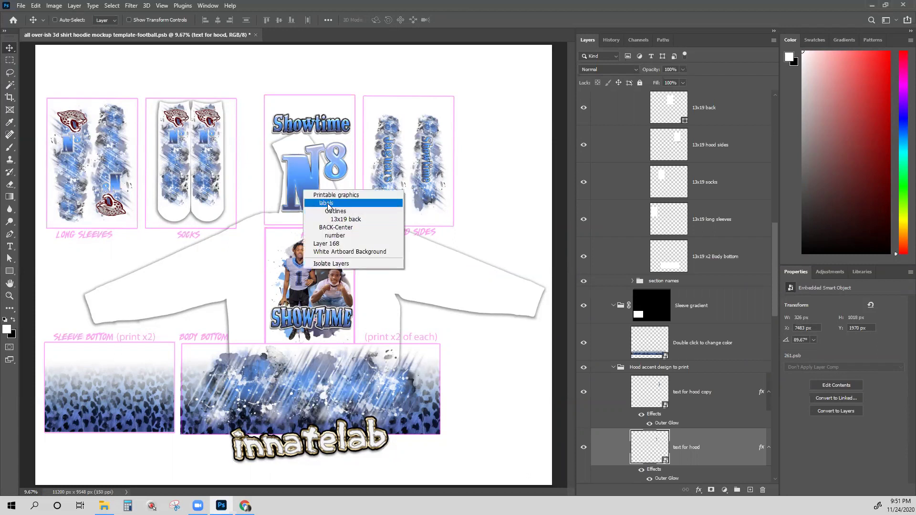
click(321, 171)
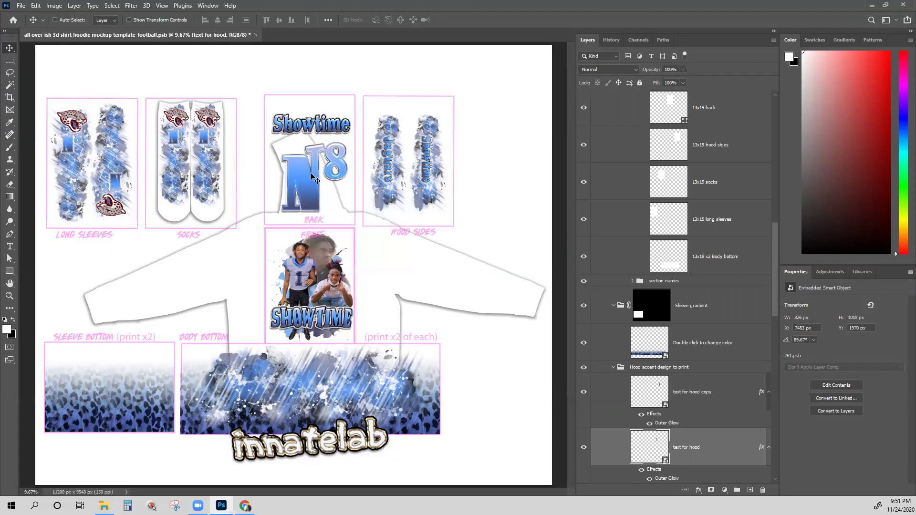
scroll(597, 250, up, 8)
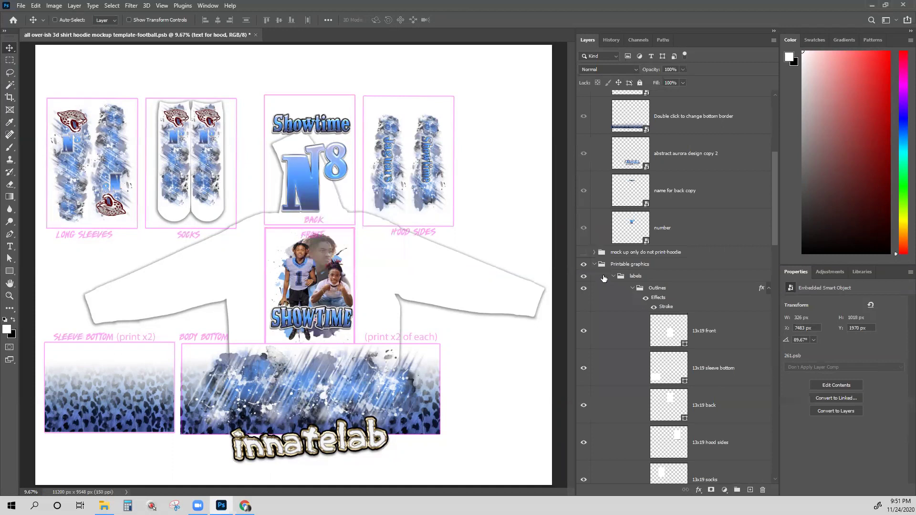
scroll(596, 266, up, 3)
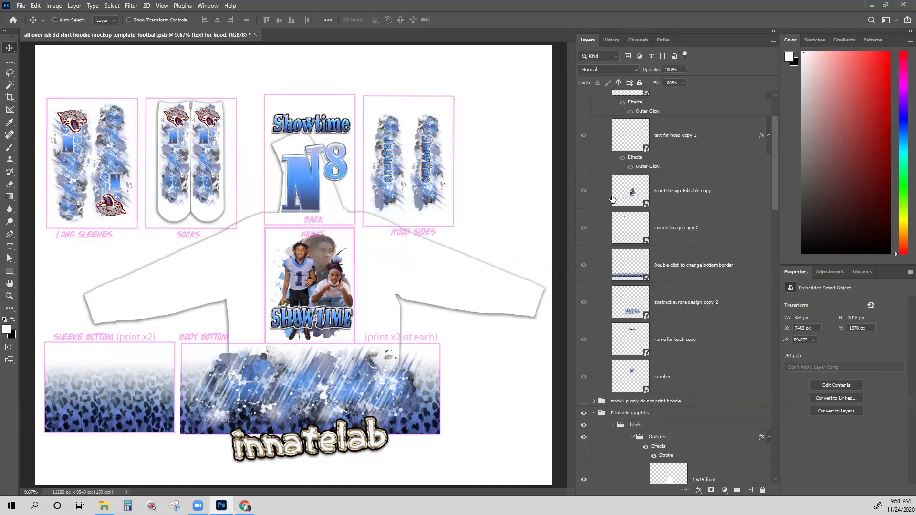
click(636, 348)
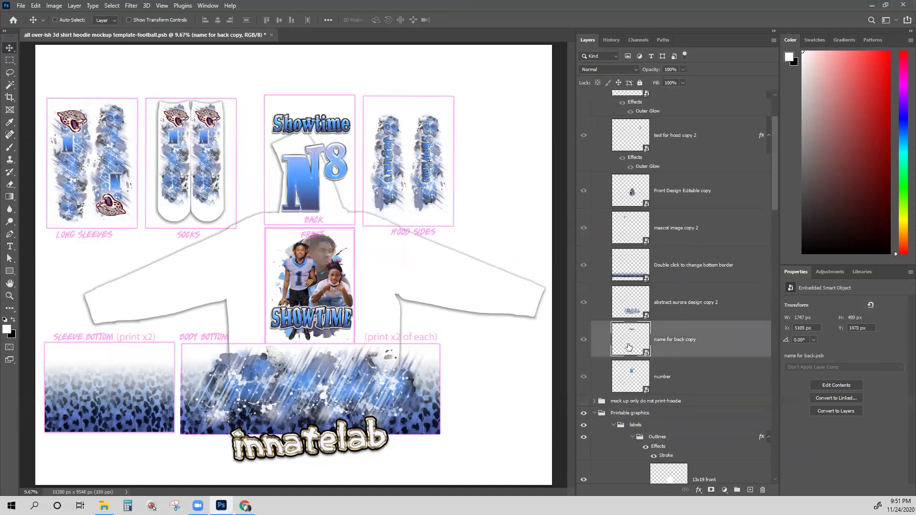
double_click(632, 377)
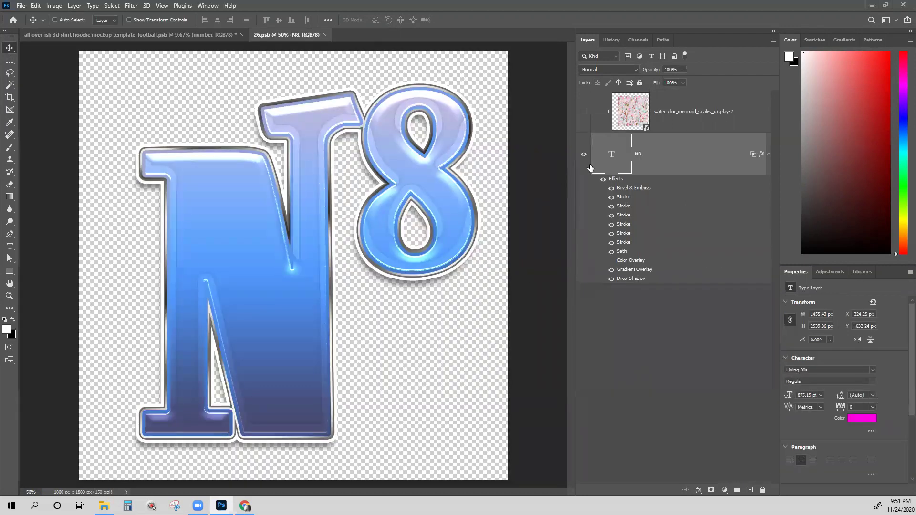
right_click(679, 152)
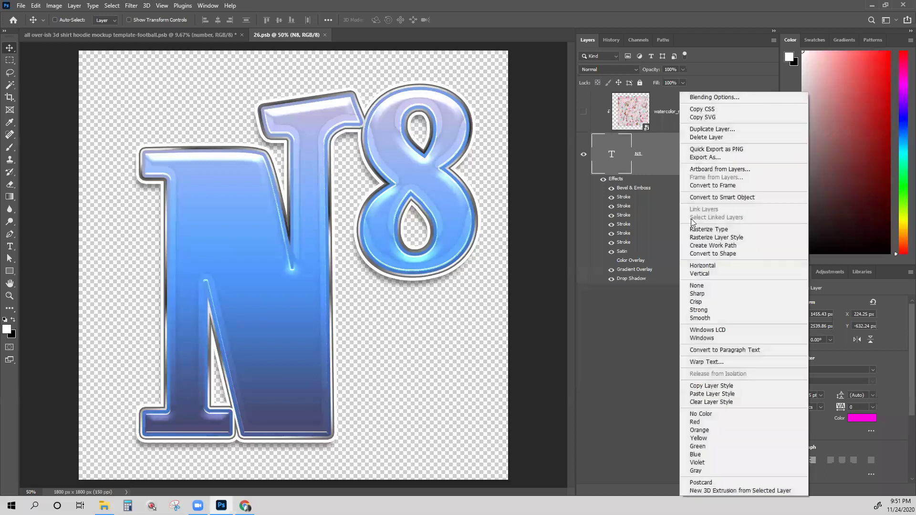
click(722, 392)
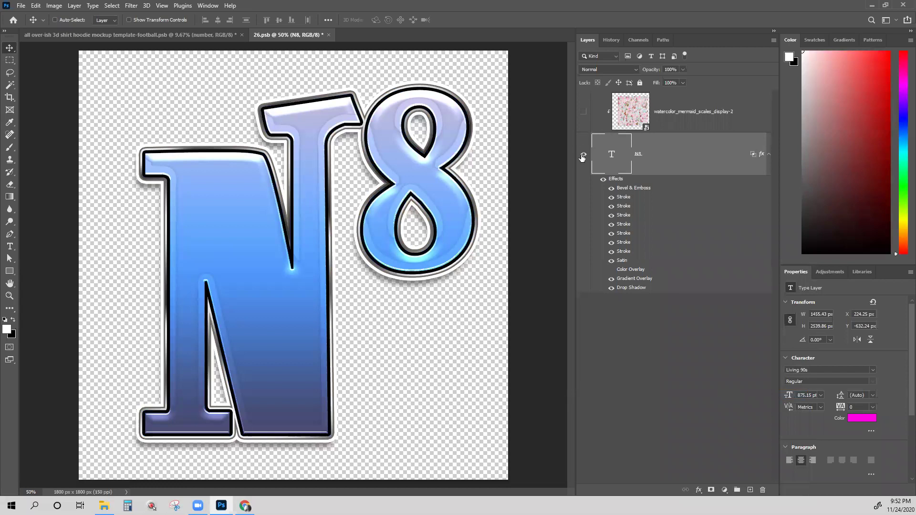
Step: Replace the N8 text with 1, then save and close the number smart object 26.psb
double_click(611, 154)
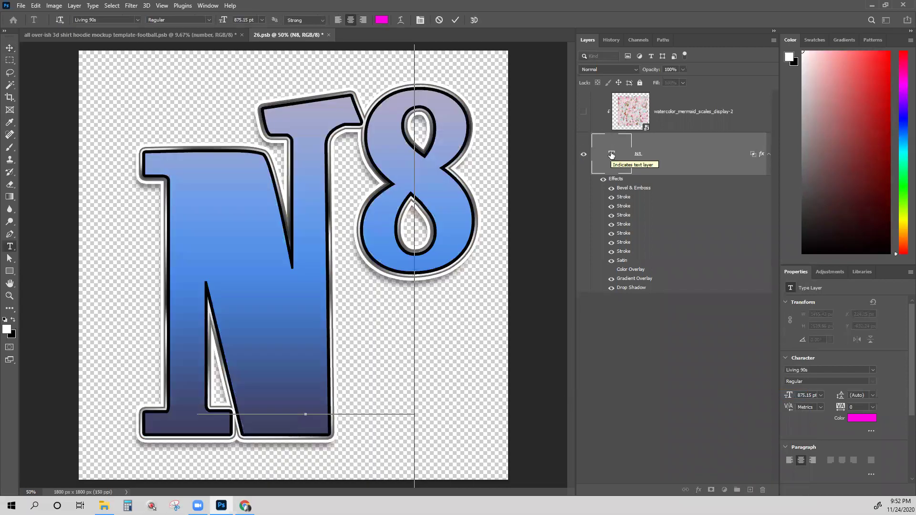
text(1)
click(9, 47)
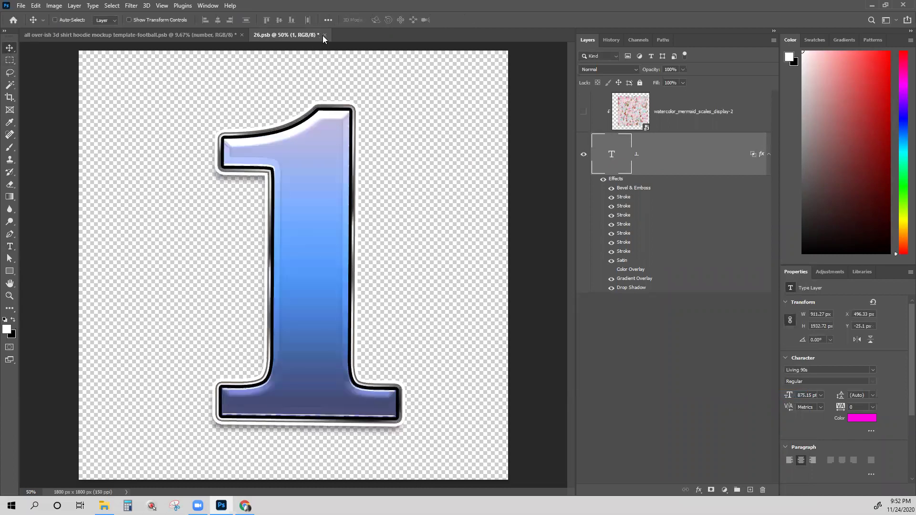
click(324, 35)
click(414, 188)
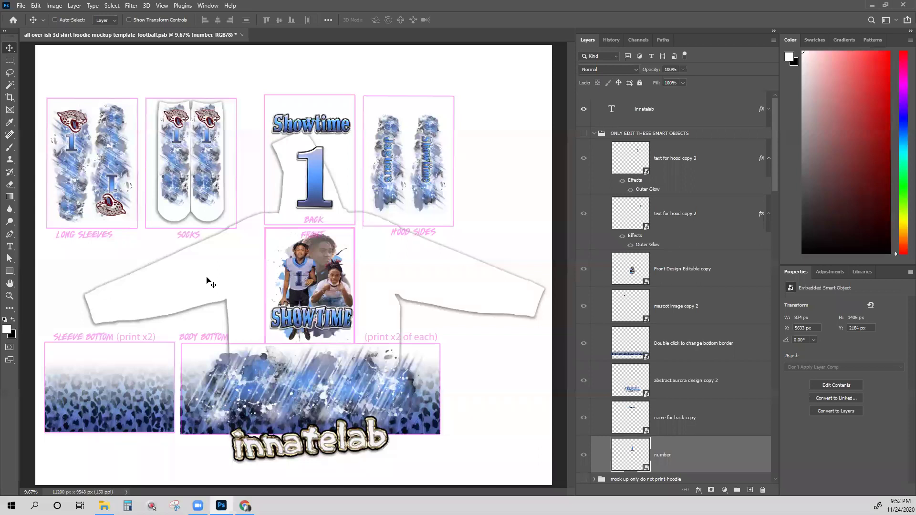
Step: Move the innatelab text straight down, clear of the body bottom artwork
right_click(354, 444)
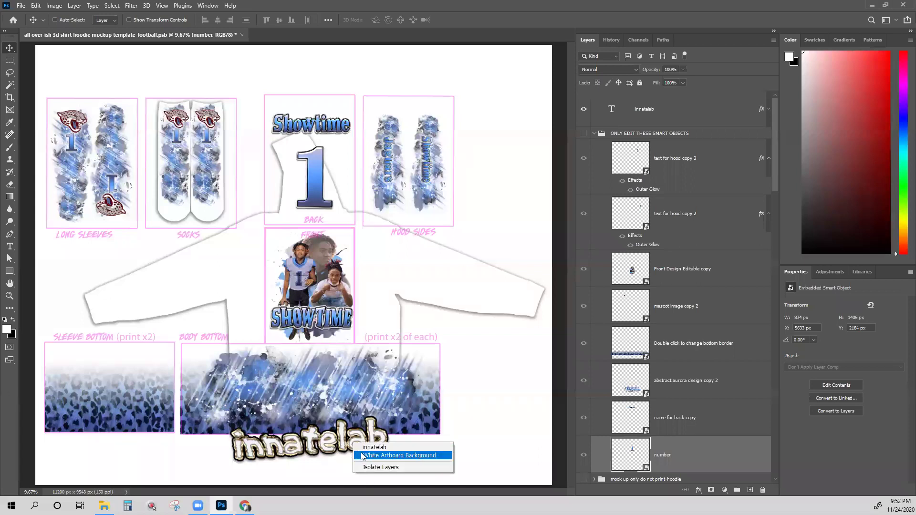
click(370, 449)
drag(347, 444, 349, 468)
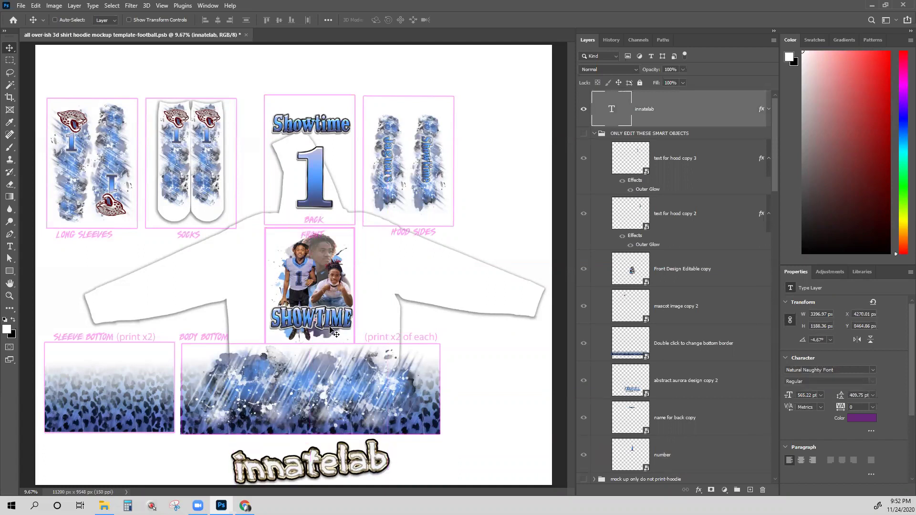
Step: Collapse the ONLY EDIT THESE SMART OBJECTS and Printable graphics groups
click(630, 138)
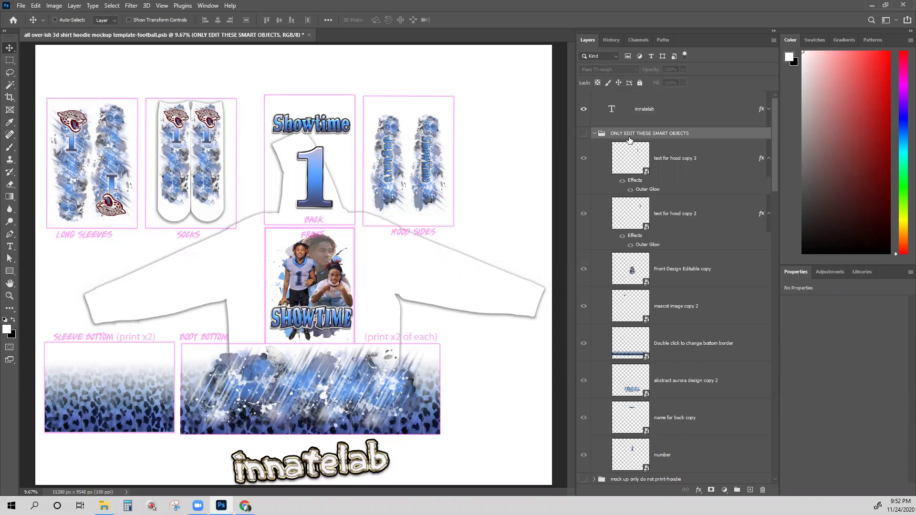
scroll(670, 306, down, 4)
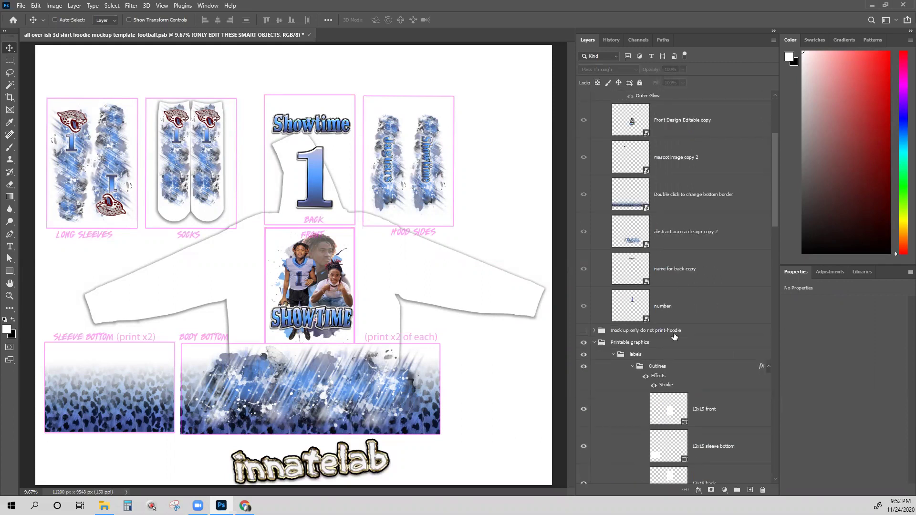
click(662, 331)
scroll(695, 253, up, 4)
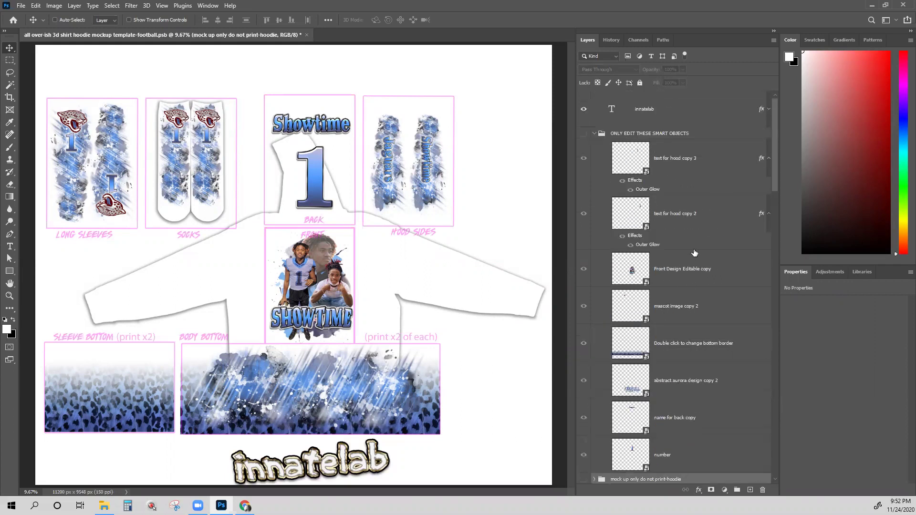
click(595, 134)
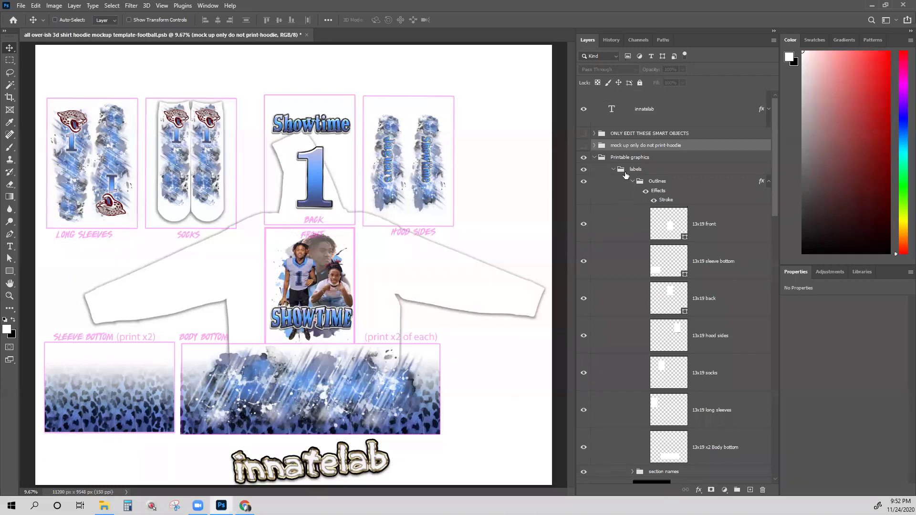
click(594, 158)
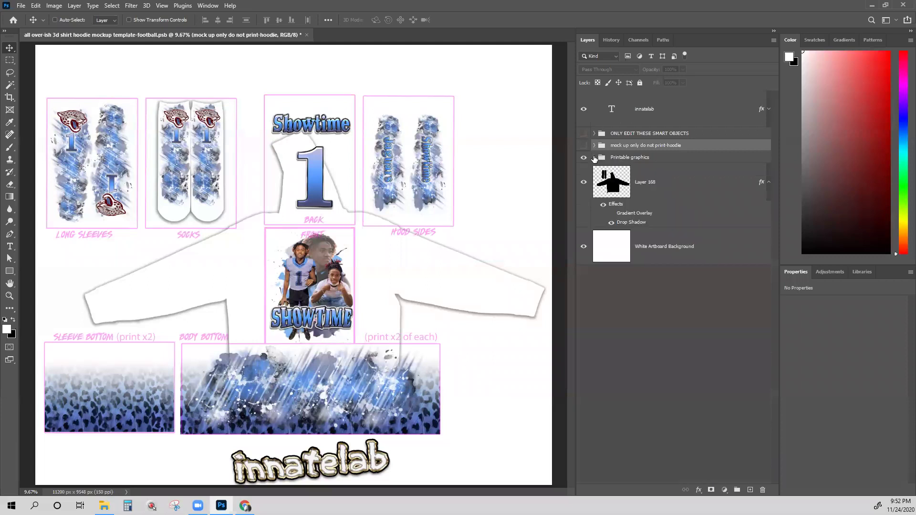
Step: Hide the innatelab text, Layer 168 and the Printable graphics group, and show the mock up only do not print-hoodie group
click(583, 110)
click(582, 184)
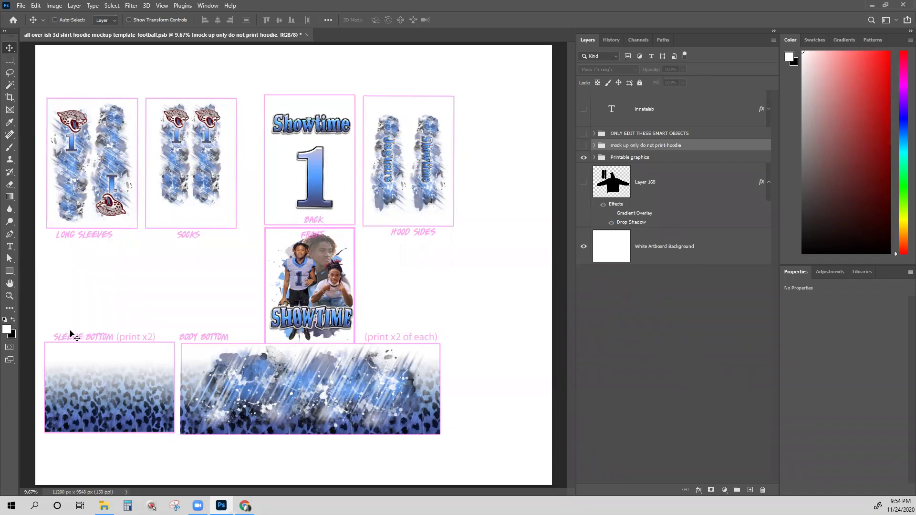
click(584, 158)
click(584, 145)
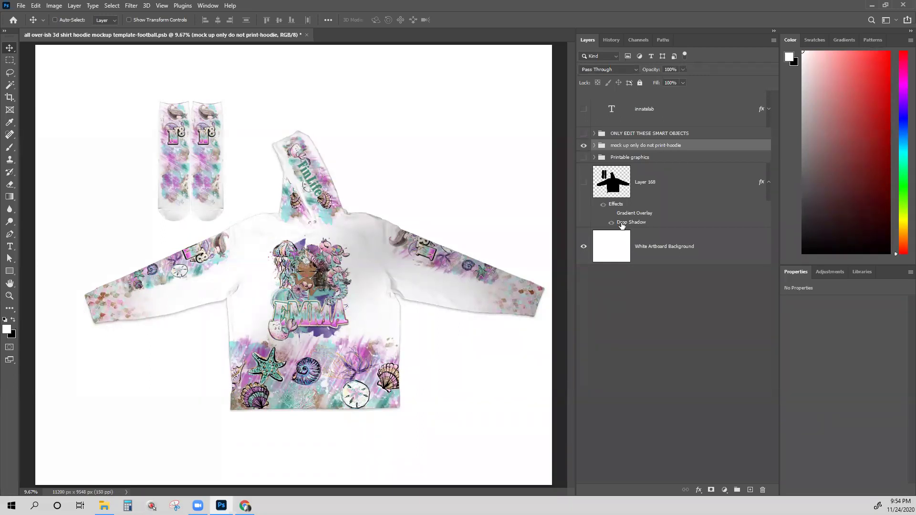
Step: Expand the mock up group and toggle its Socks image layer to check which artwork it controls
click(595, 146)
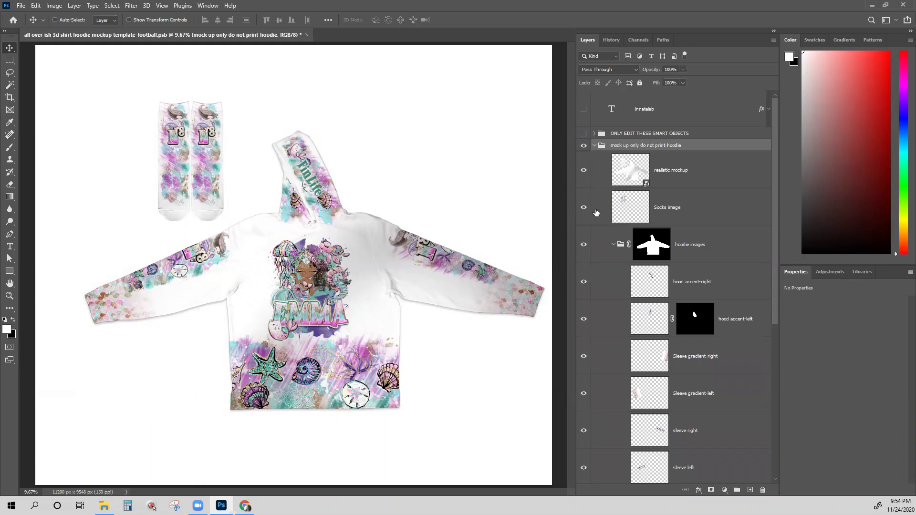
click(583, 209)
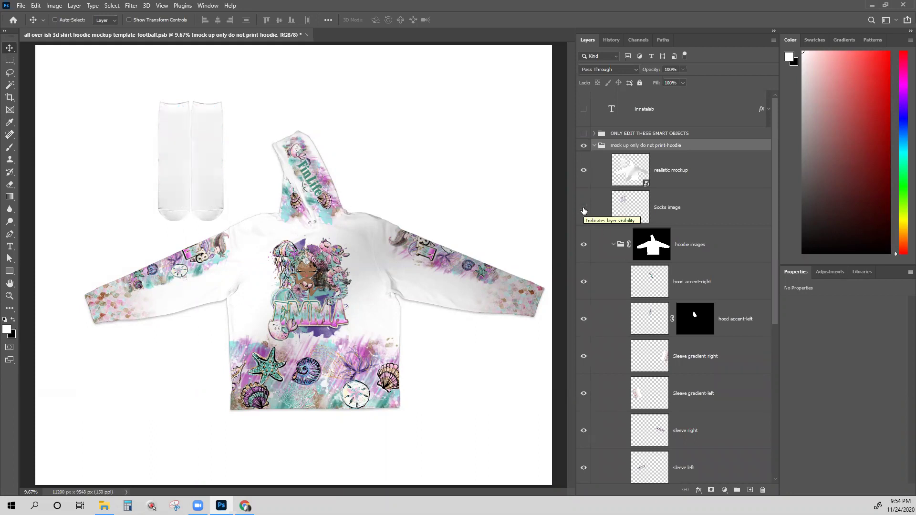
click(583, 210)
click(583, 211)
click(584, 210)
Step: Toggle the hood accent-right and hood accent-left layers to compare them, and leave both hidden
scroll(592, 213, down, 2)
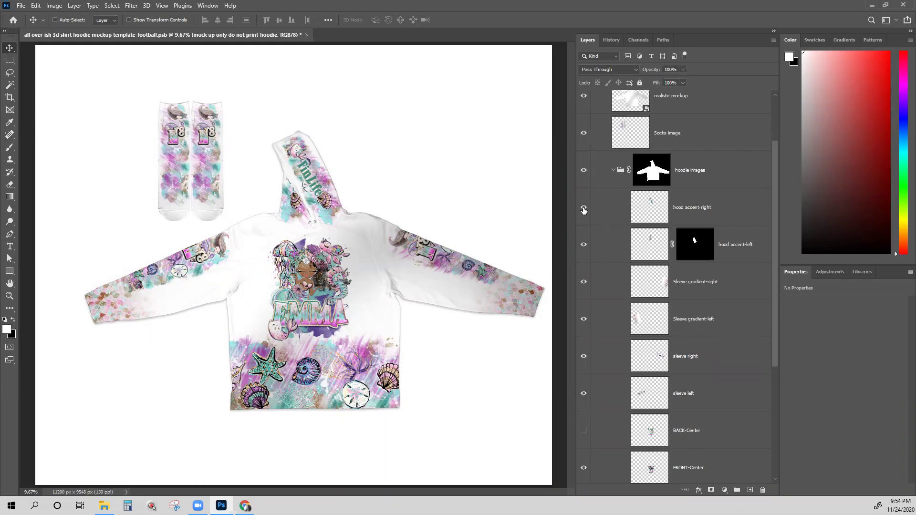
click(584, 209)
click(584, 209)
click(583, 210)
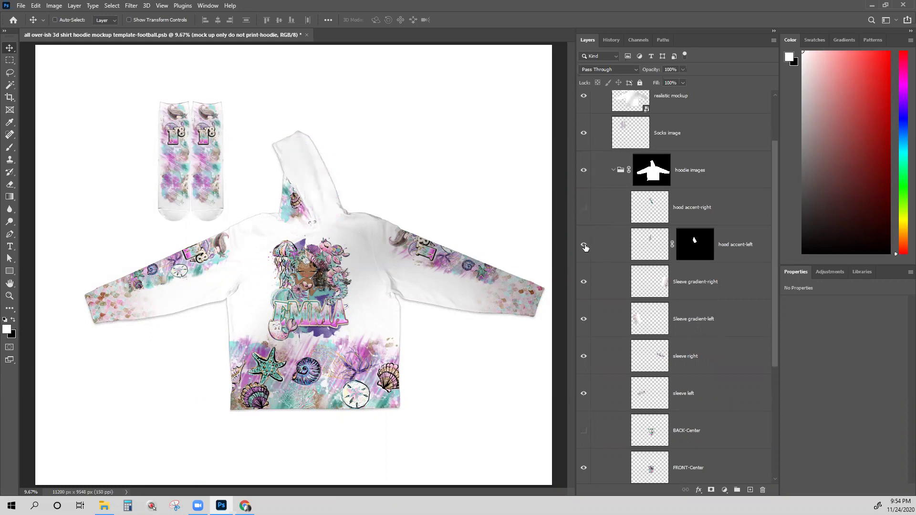
click(585, 246)
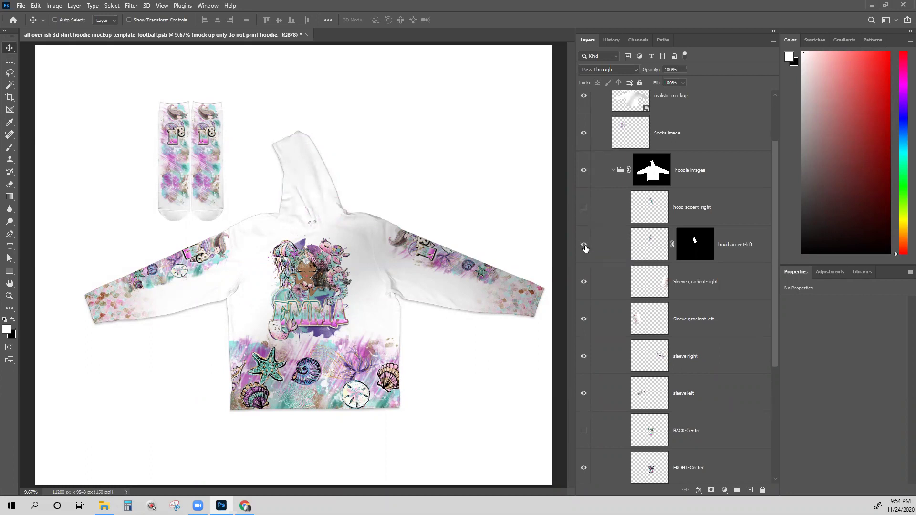
click(584, 245)
click(584, 208)
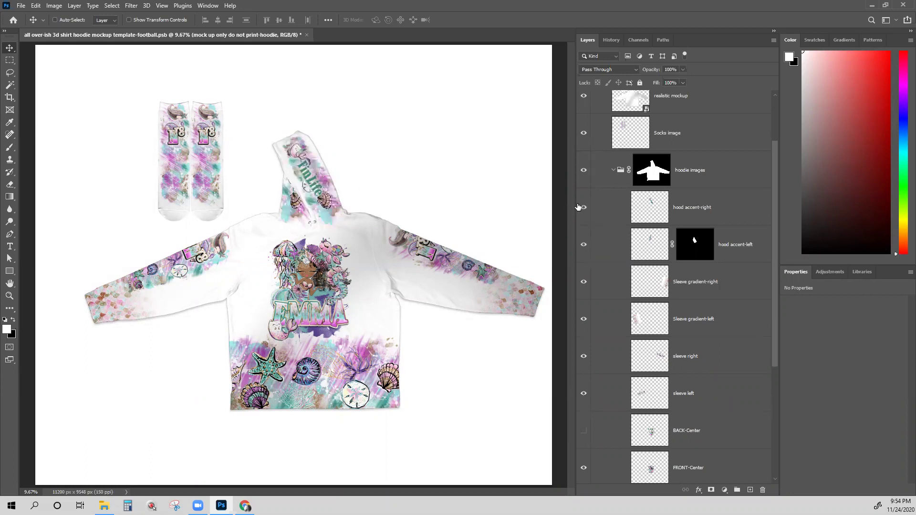
click(583, 210)
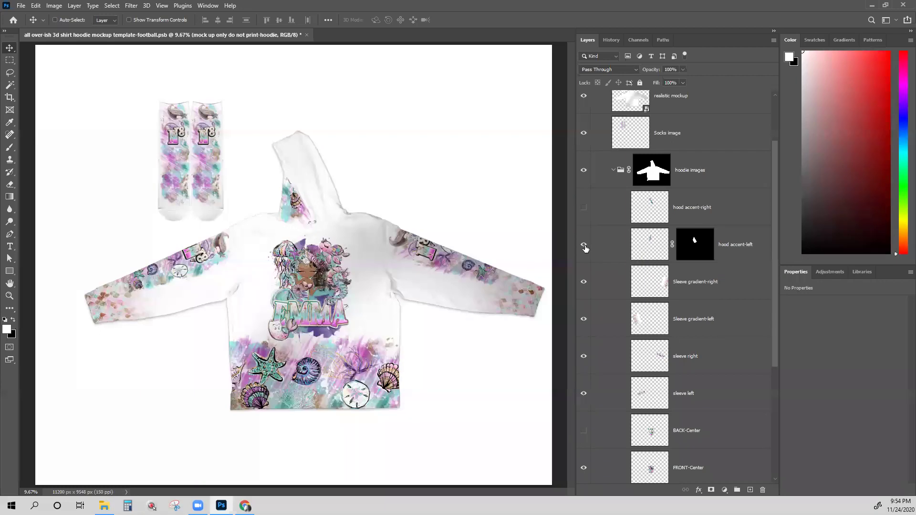
click(584, 245)
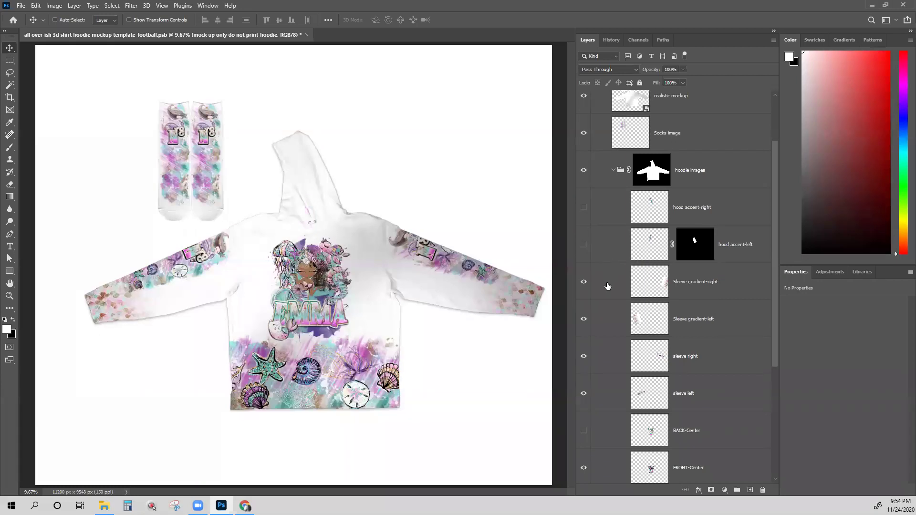
Step: Hide the Sleeve gradient-right and Sleeve gradient-left layers of the hoodie mockup
scroll(608, 286, down, 1)
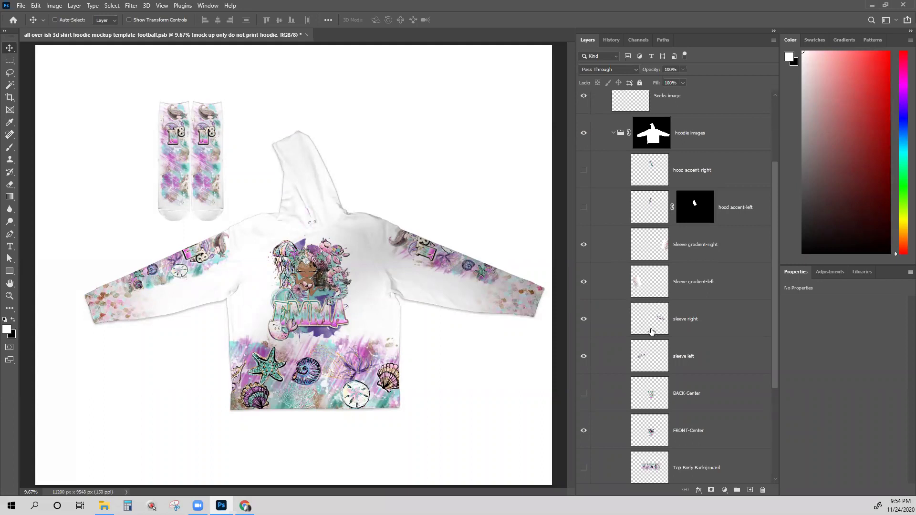
scroll(603, 369, down, 1)
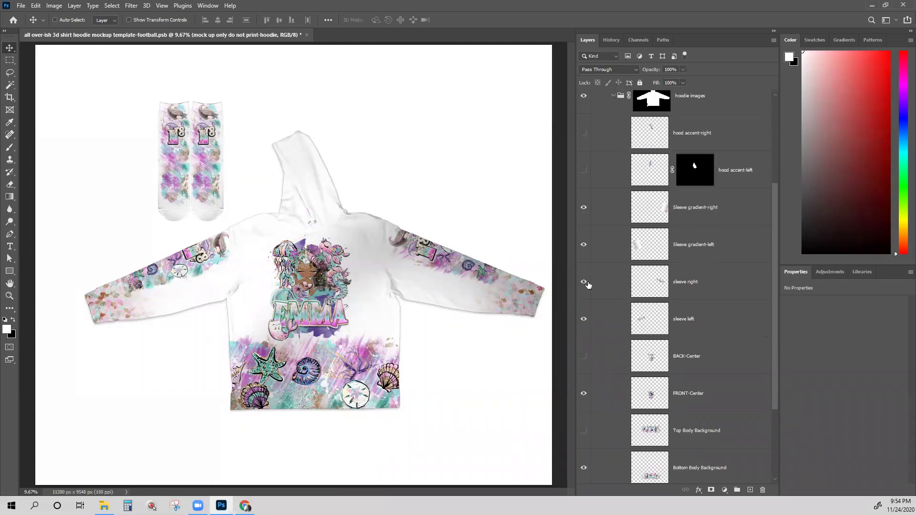
click(583, 209)
click(583, 208)
click(584, 209)
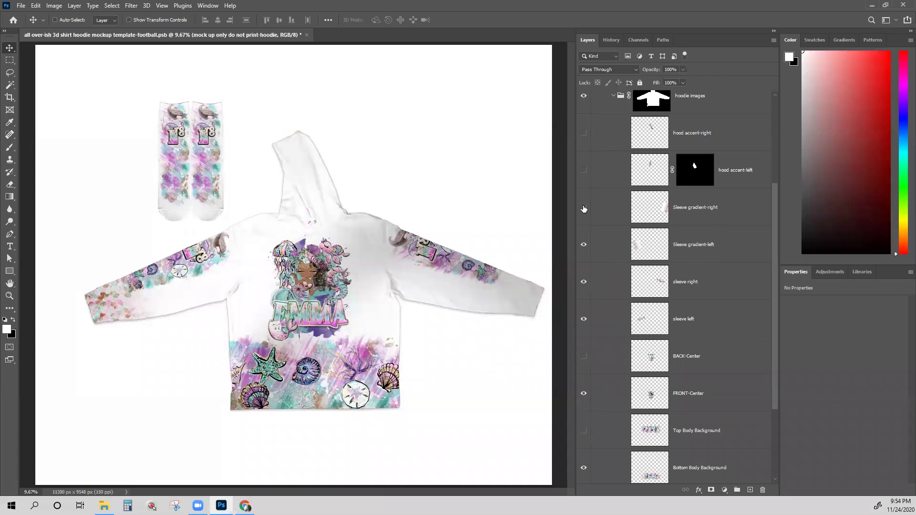
click(584, 246)
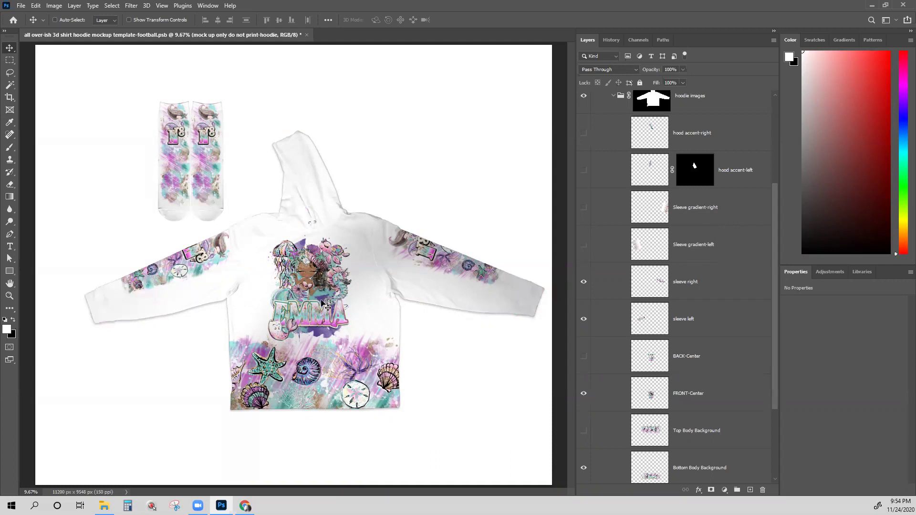
Step: Hide the Bottom Body Background layer and show both the Sleeve gradient-left and Sleeve gradient-right layers
scroll(617, 382, down, 2)
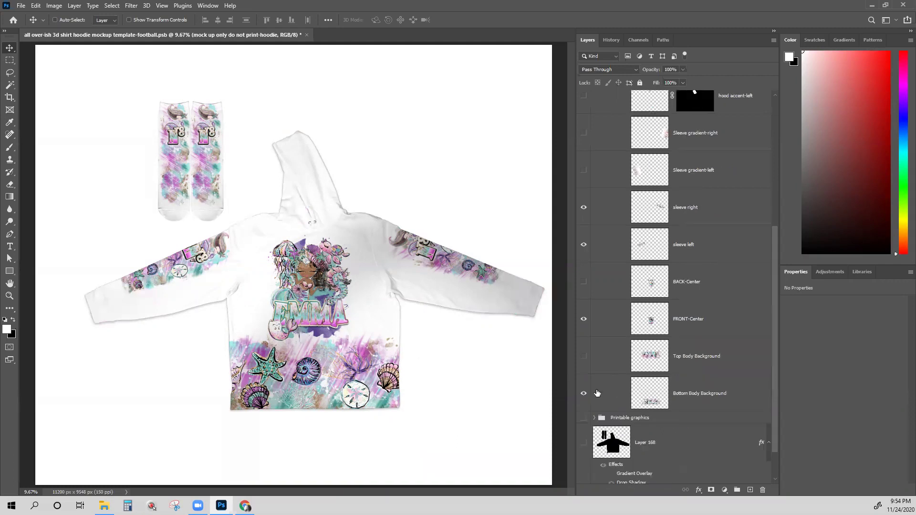
click(586, 396)
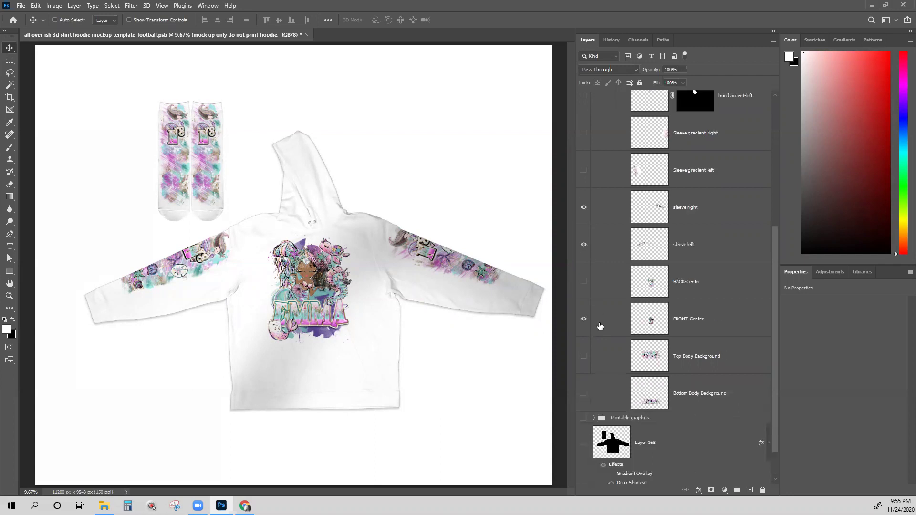
click(585, 168)
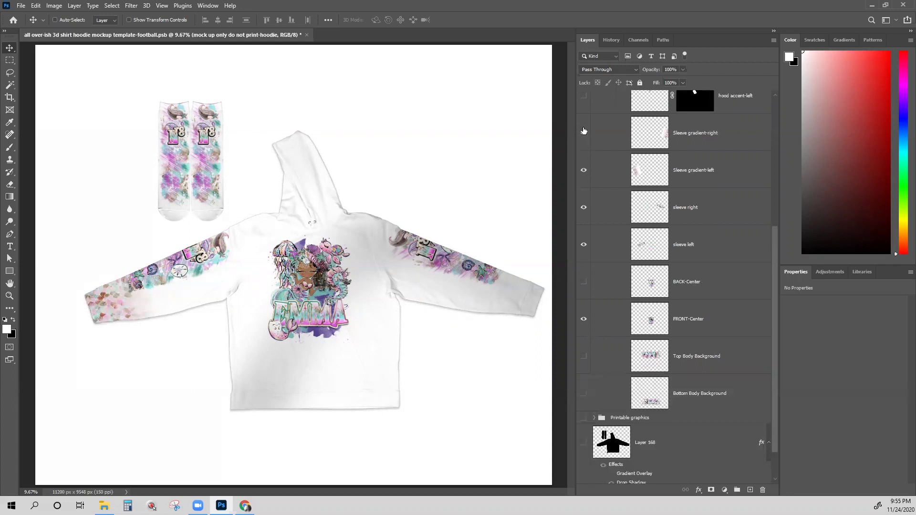
click(584, 132)
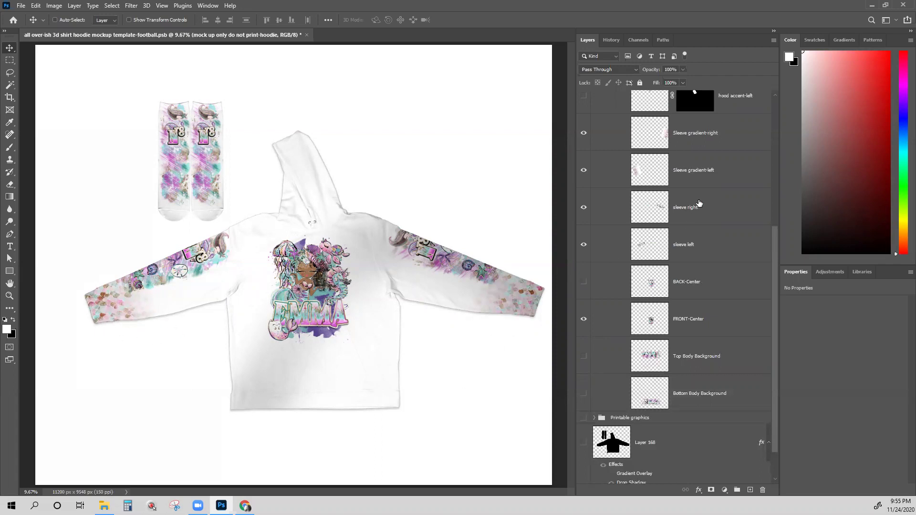
Step: Show the Bottom Body Background layer on the hoodie mockup again
scroll(700, 204, up, 1)
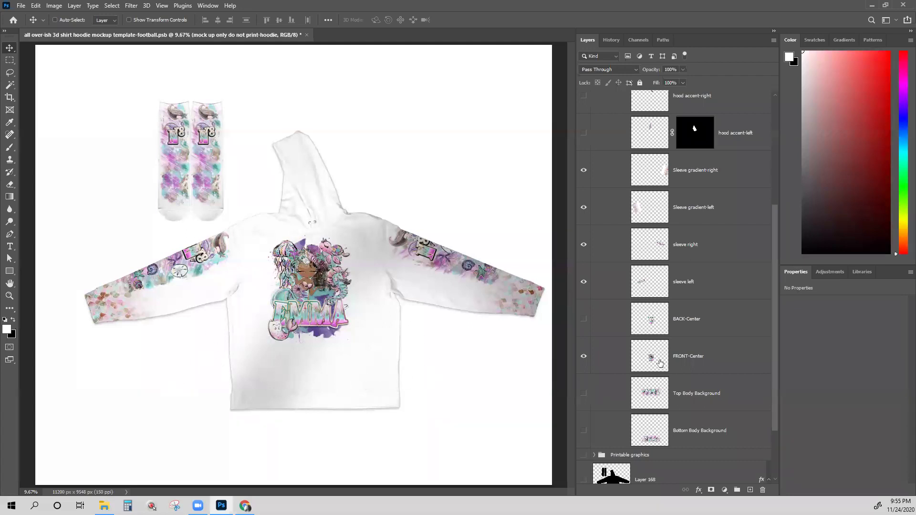
scroll(677, 344, down, 1)
scroll(678, 343, up, 1)
scroll(580, 357, down, 2)
click(583, 356)
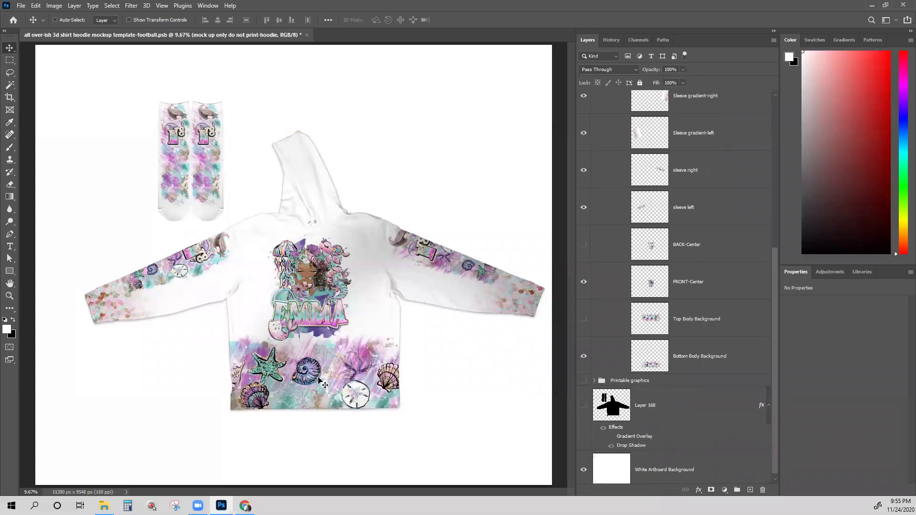
Step: Compare the hoodie with and without the Top Body Background layer, and delete that layer
click(583, 320)
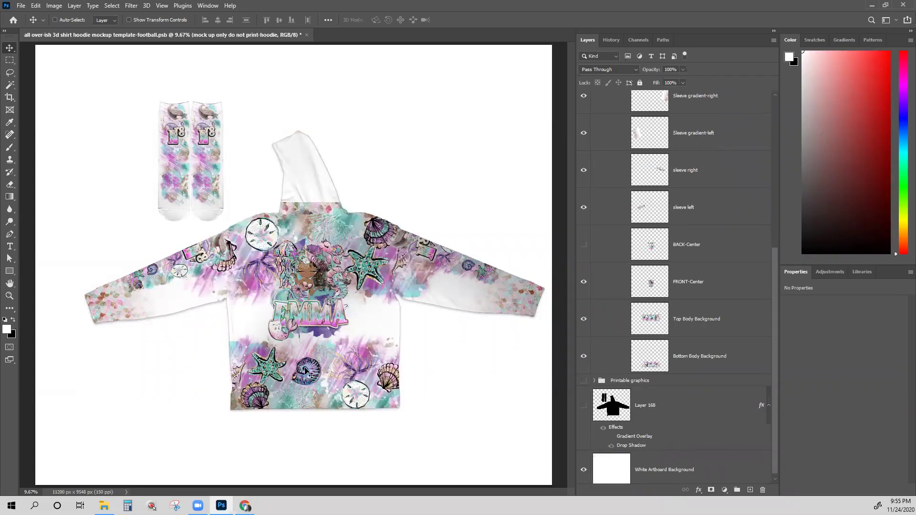
click(583, 319)
click(583, 319)
click(583, 322)
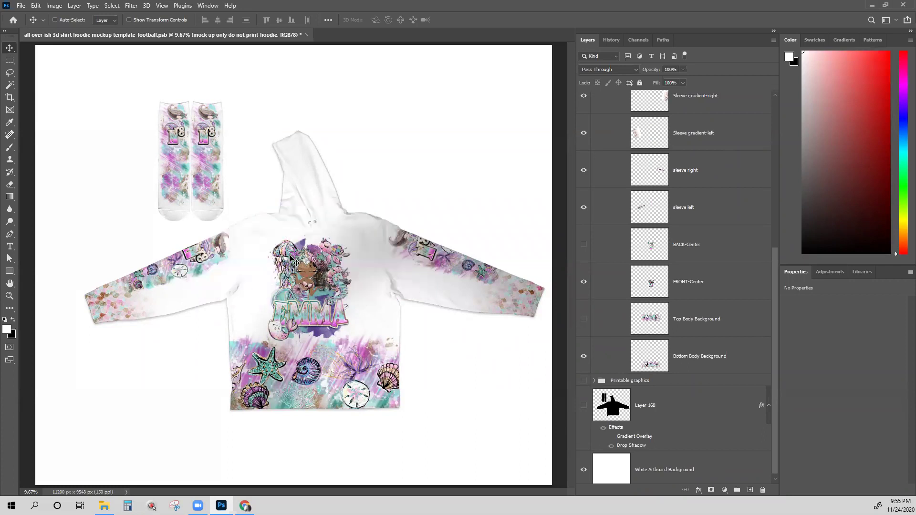
click(693, 329)
key(Delete)
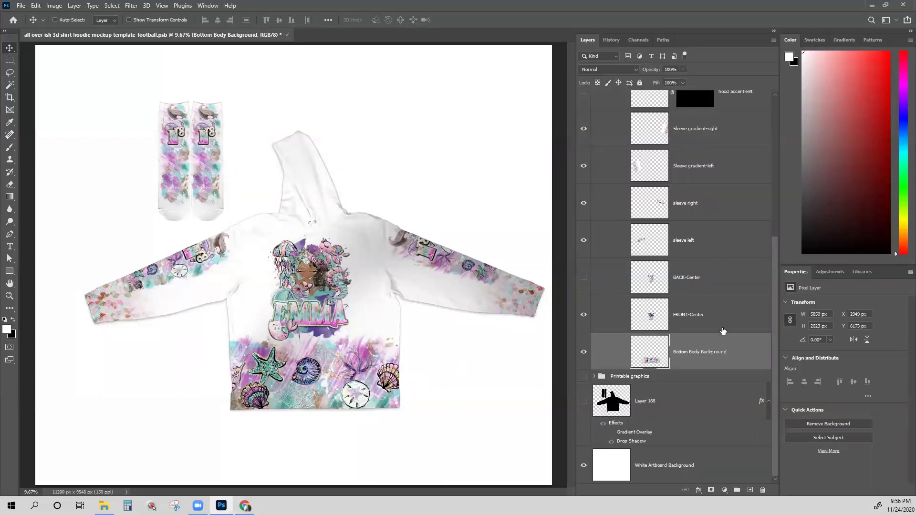
Step: Show the hood accent-right and hood accent-left layers on the hoodie mockup
scroll(696, 277, up, 3)
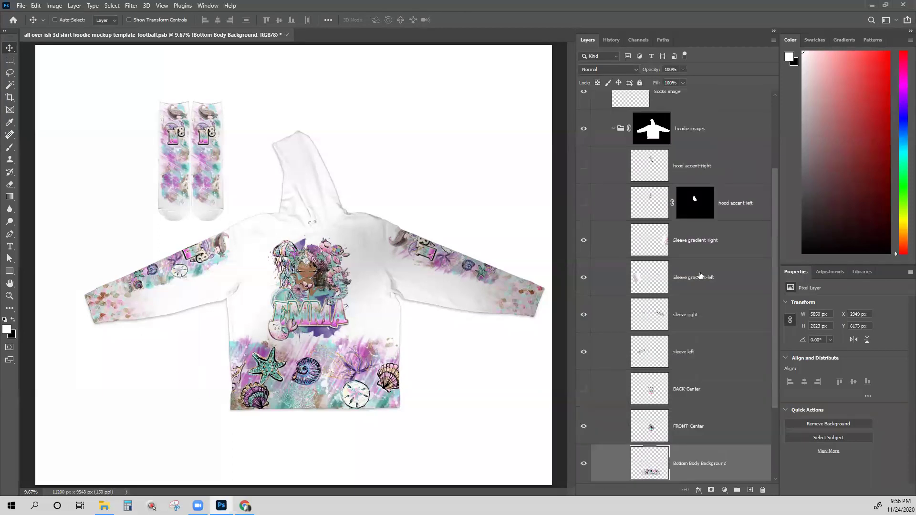
click(584, 166)
click(583, 203)
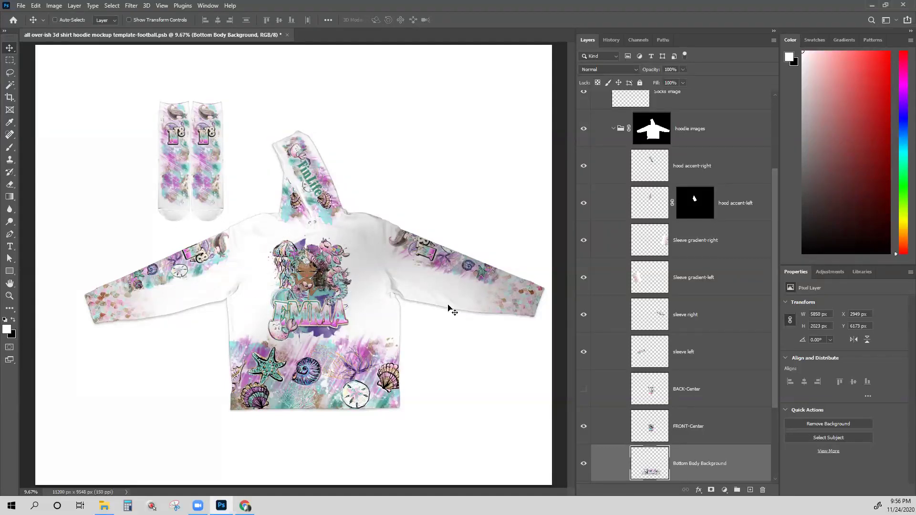
Step: Show the BACK-Center layer and hide FRONT-Center to preview the back of the hoodie
scroll(640, 410, down, 1)
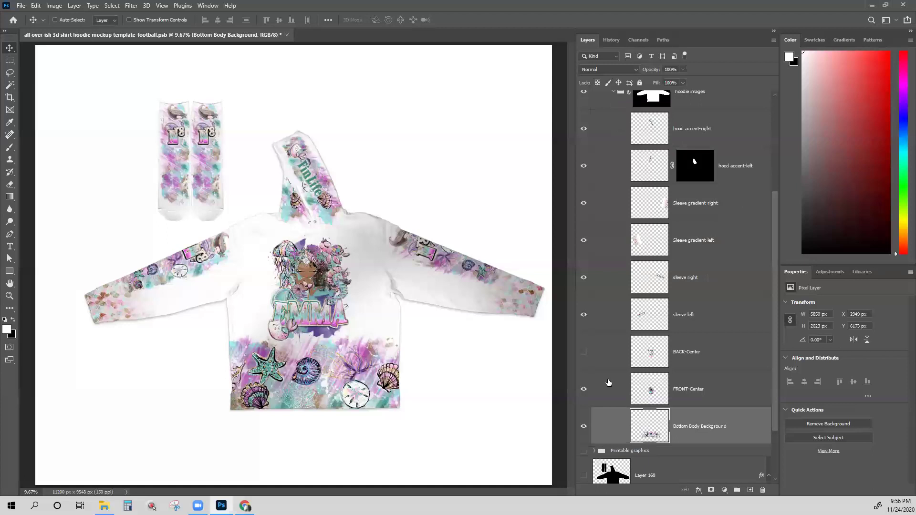
click(583, 352)
click(582, 391)
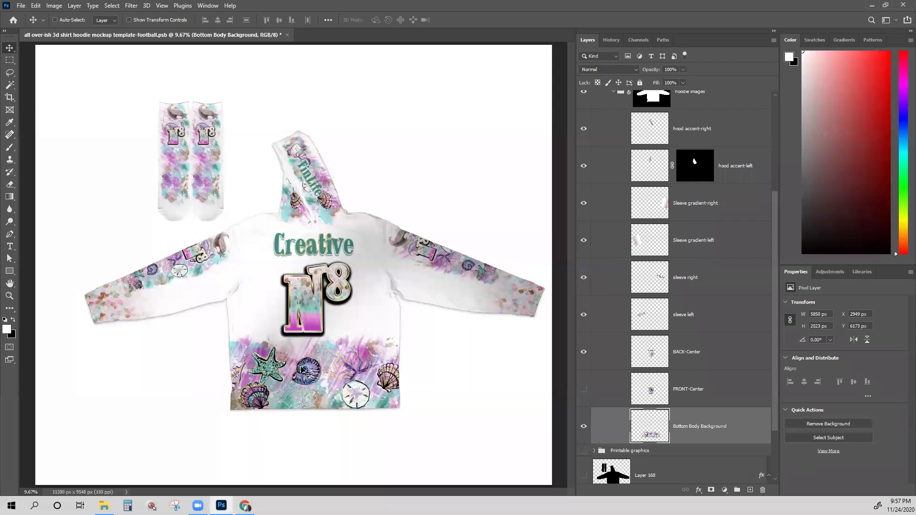
right_click(311, 305)
Step: Return the mockup to its front view by hiding BACK-Center and showing FRONT-Center, checking the Bottom Body Background layer on the way
click(583, 349)
click(583, 429)
click(583, 428)
click(584, 353)
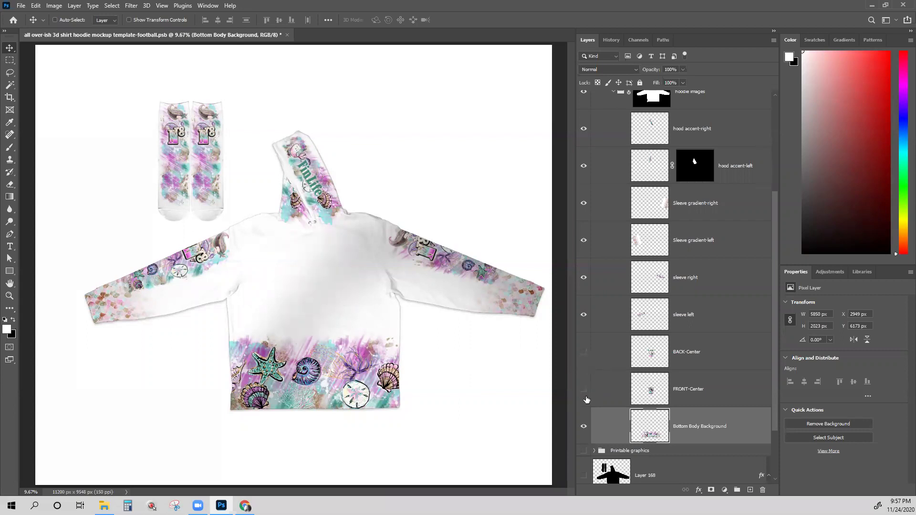
click(583, 391)
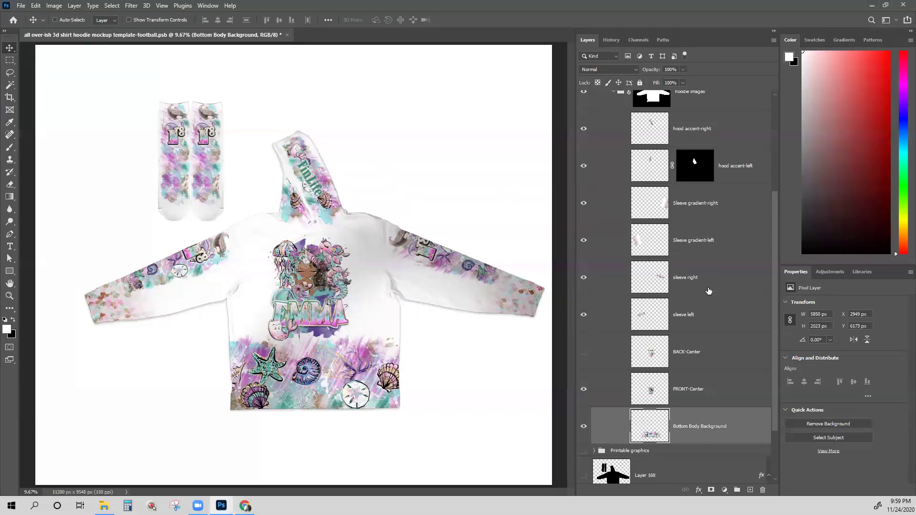
Step: Select the realistic mockup layer in the mockup group, and undo the blank layer created above it
scroll(709, 290, down, 2)
scroll(709, 290, up, 4)
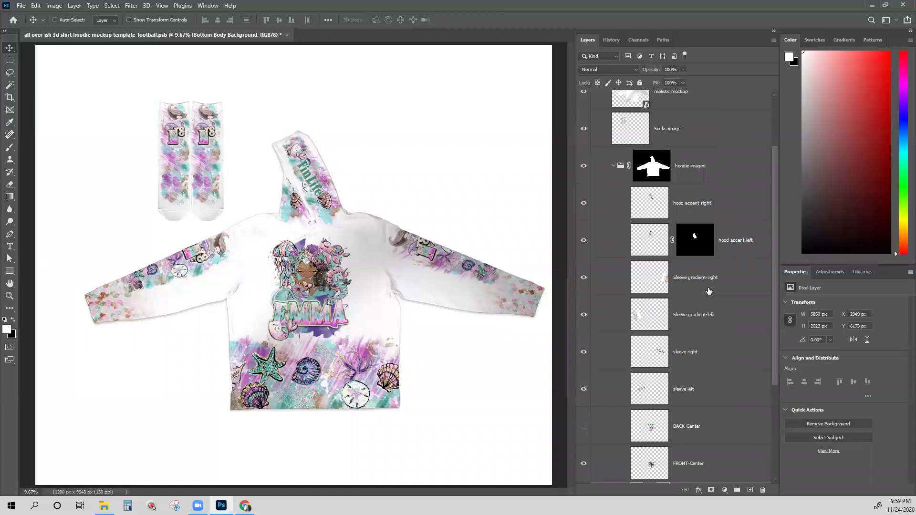
click(698, 177)
scroll(687, 149, up, 2)
click(690, 165)
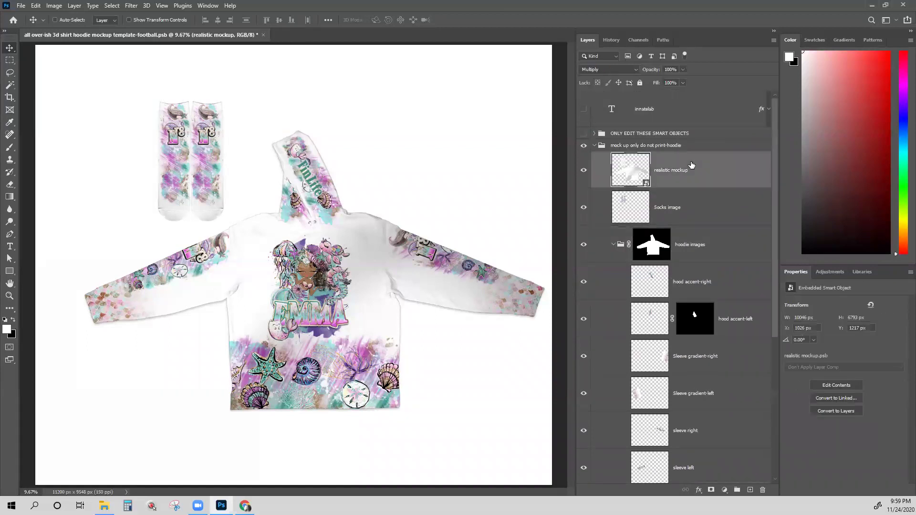
click(750, 491)
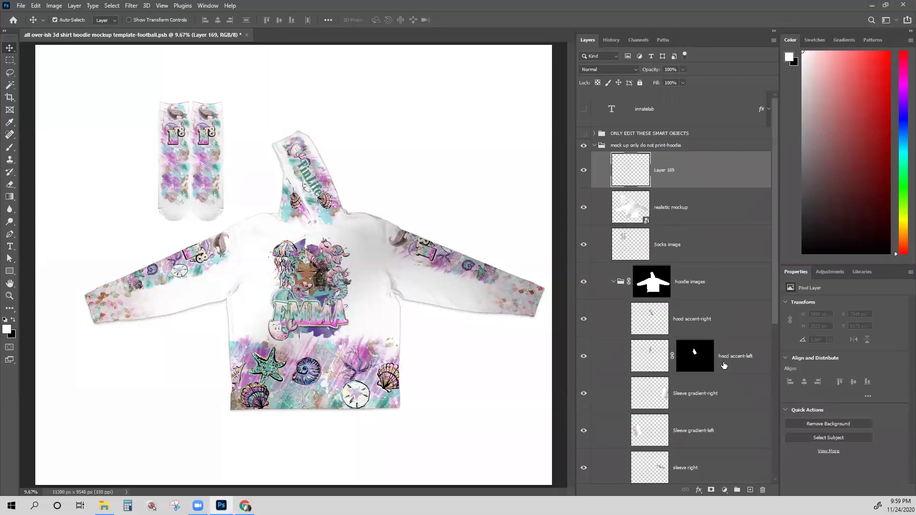
key(ctrl+z)
Step: Add a magenta Solid Color fill layer (#f604d1) above the realistic mockup layer
click(729, 491)
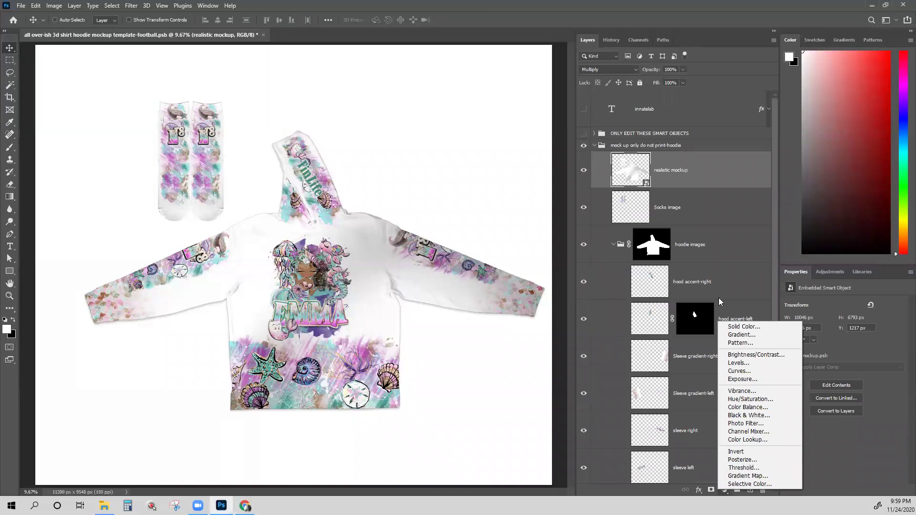
click(747, 328)
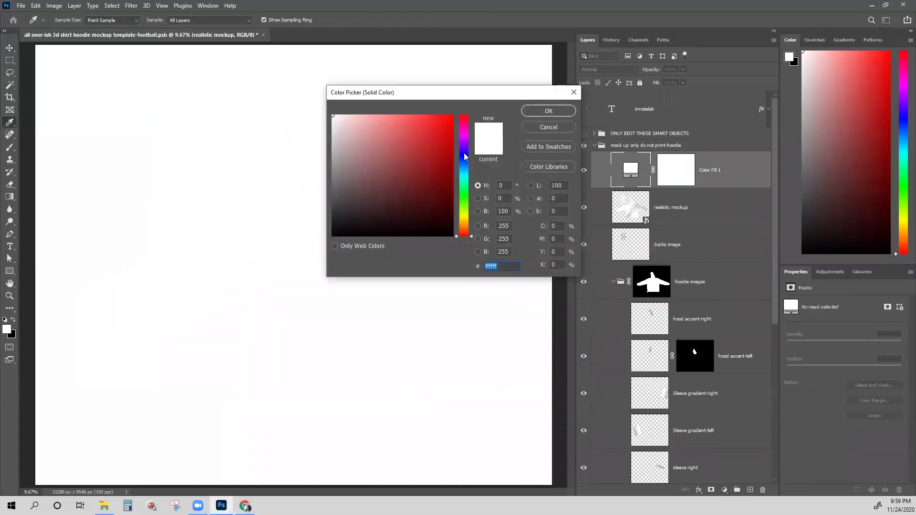
click(464, 132)
click(430, 120)
mouse_move(431, 121)
mouse_down()
mouse_move(442, 134)
mouse_move(452, 117)
mouse_up()
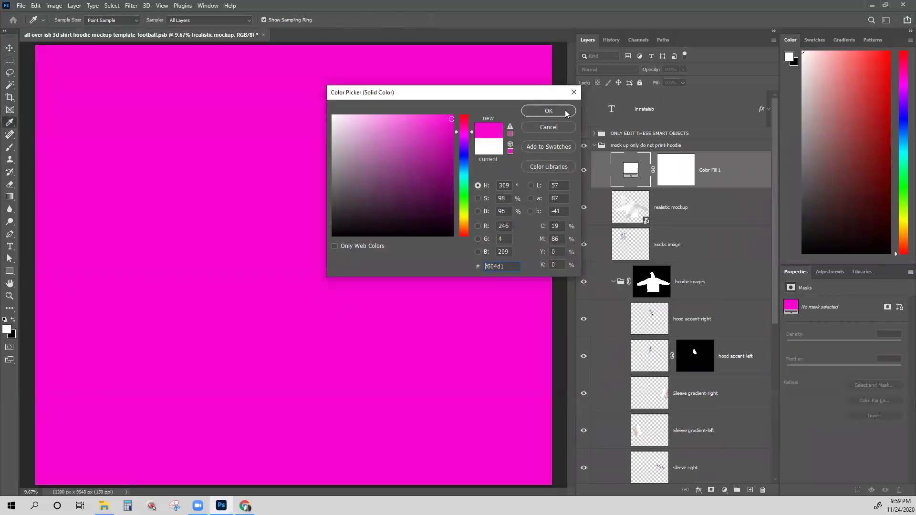
click(543, 115)
Step: Clip the magenta fill layer to the realistic mockup layer and delete the fill's white layer mask
right_click(726, 175)
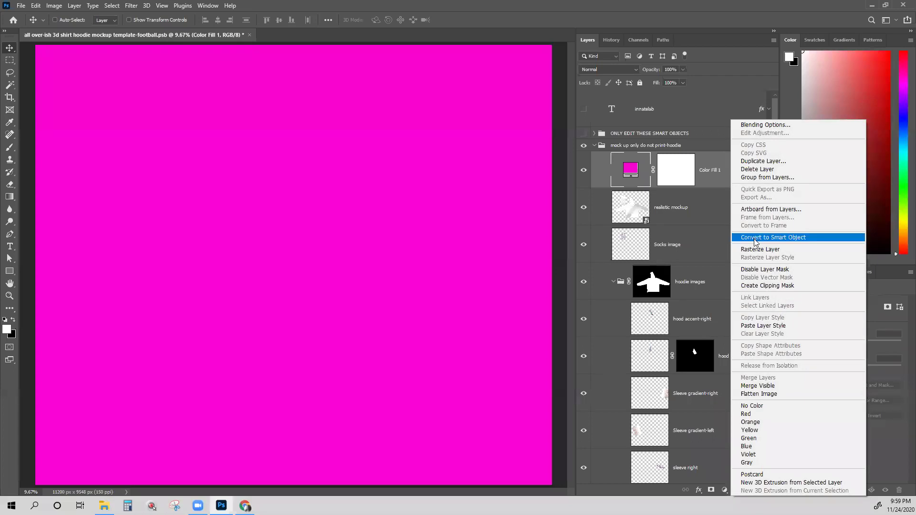
click(764, 285)
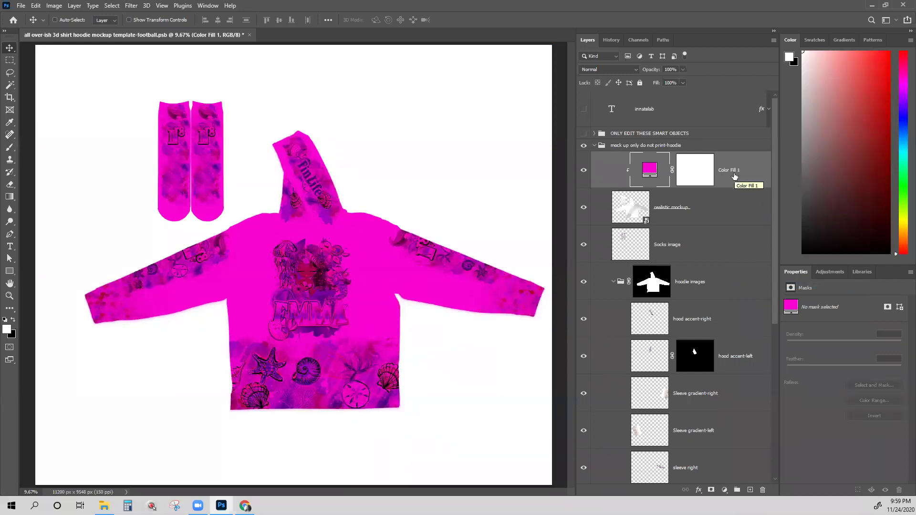
right_click(690, 180)
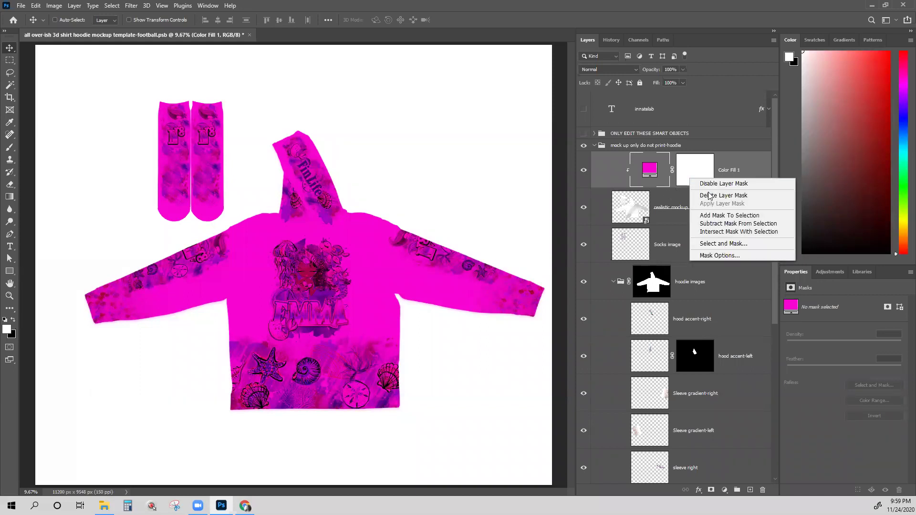
click(709, 195)
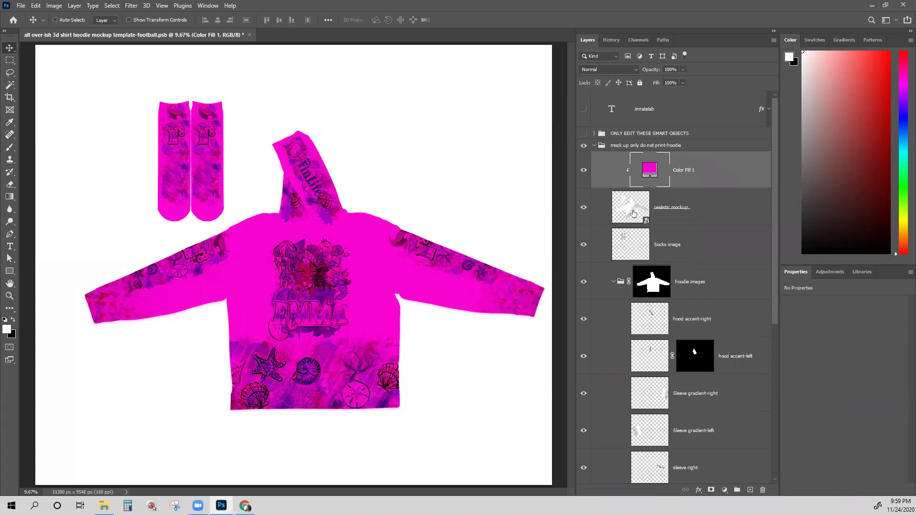
Step: Mask Color Fill 1 with the outline of the realistic mockup layer and move it beneath Bottom Body Background in the hoodie images group
ctrl+click(634, 213)
right_click(692, 170)
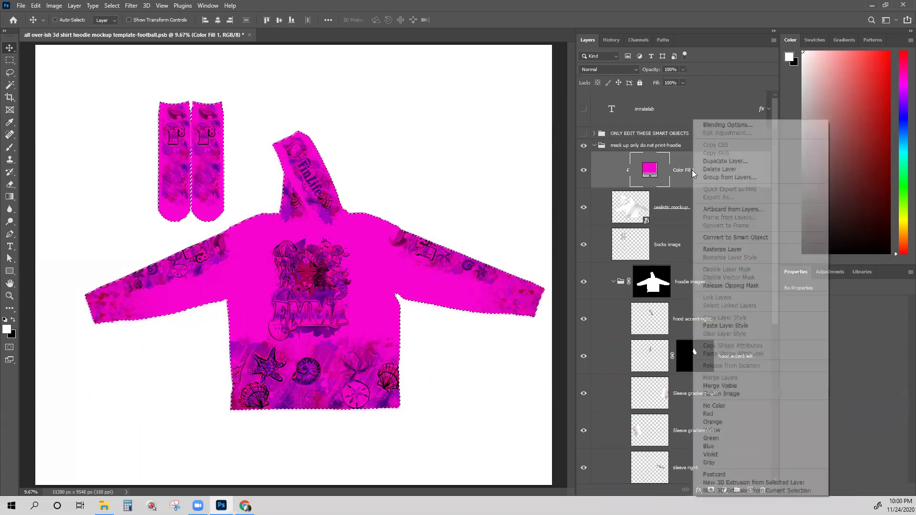
click(720, 495)
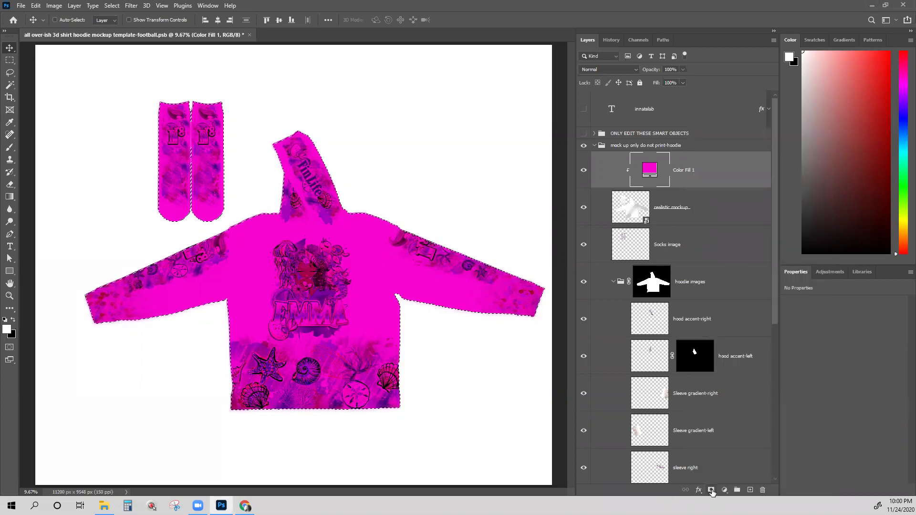
click(712, 490)
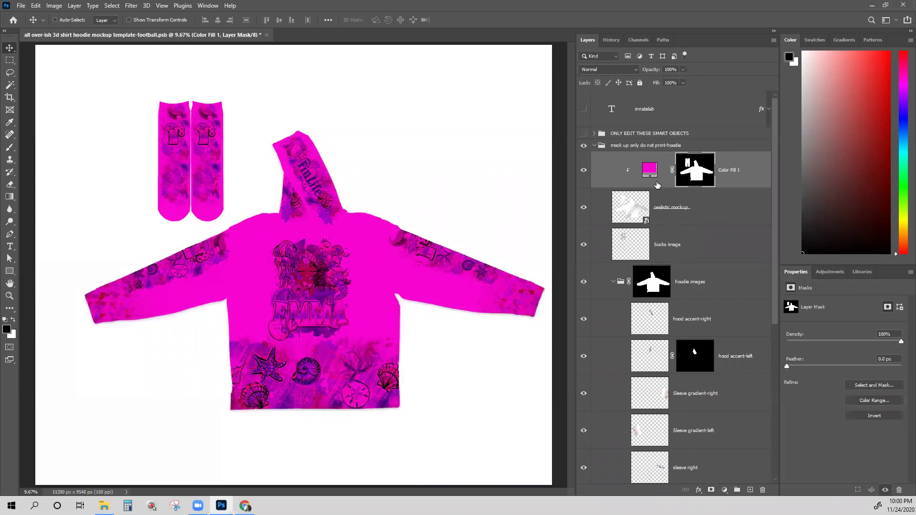
drag(737, 175, 649, 469)
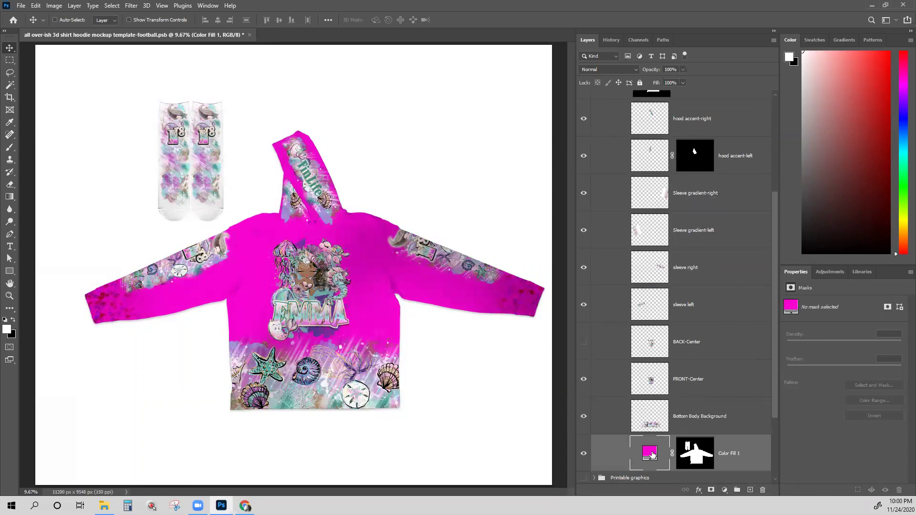
scroll(653, 455, down, 1)
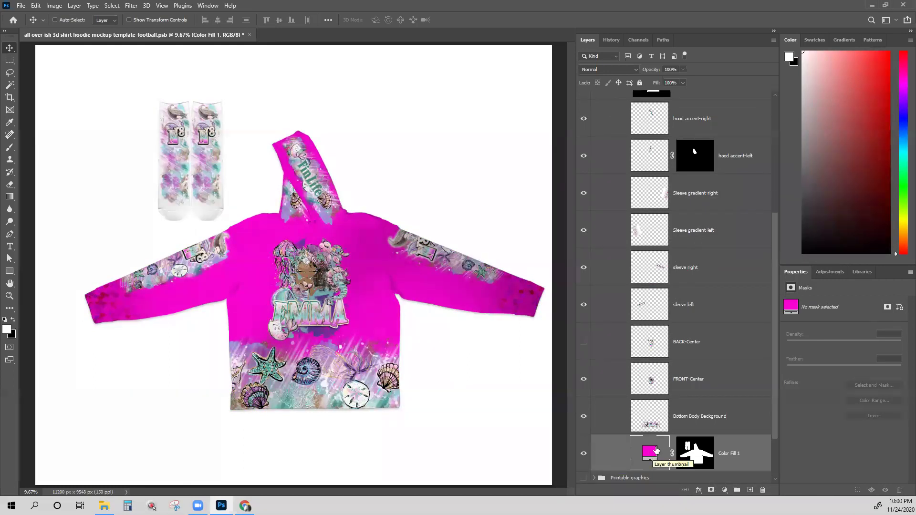
Step: Sample an aqua from the hoodie artwork for Color Fill 1 and lighten the fill to pale aqua (#cdfffc)
double_click(649, 415)
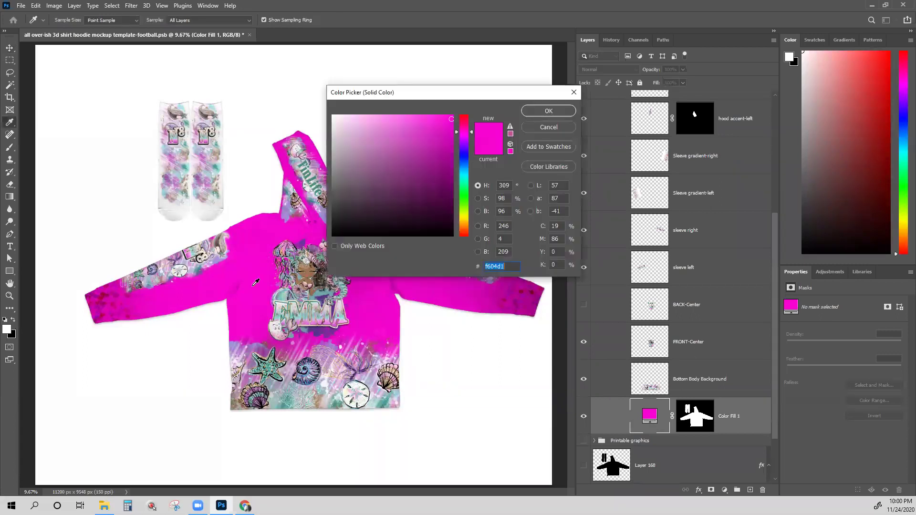
click(278, 316)
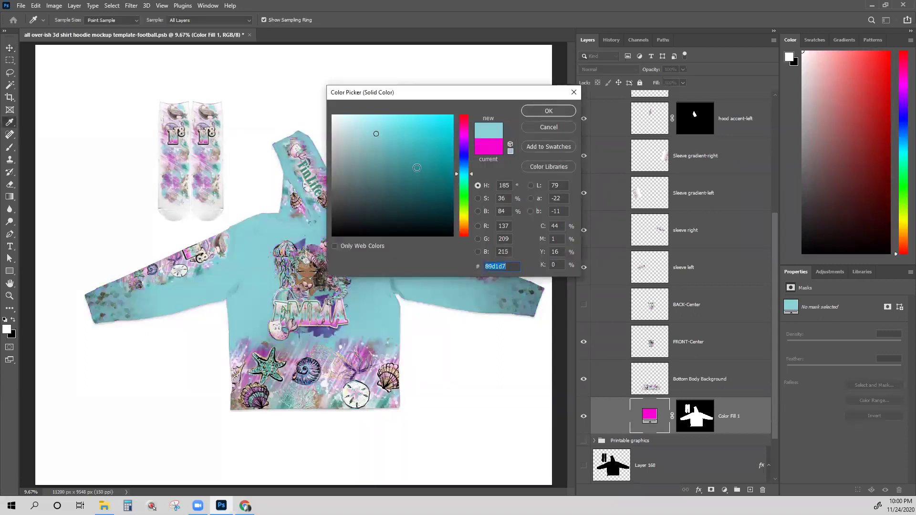
click(330, 321)
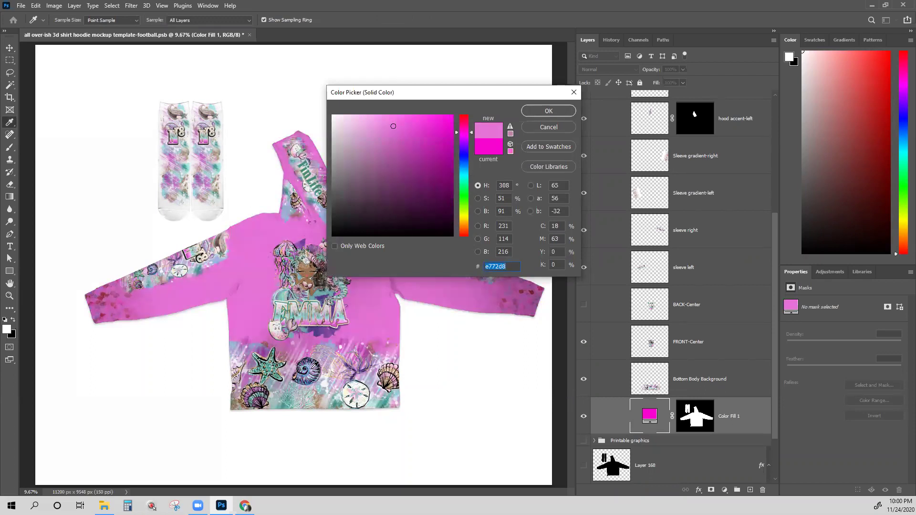
click(236, 341)
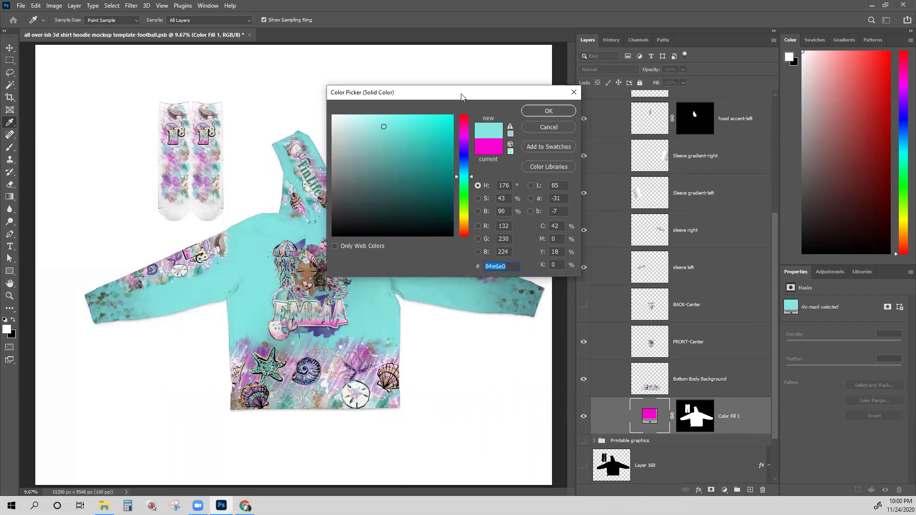
drag(461, 93, 614, 100)
click(524, 123)
drag(517, 138, 509, 120)
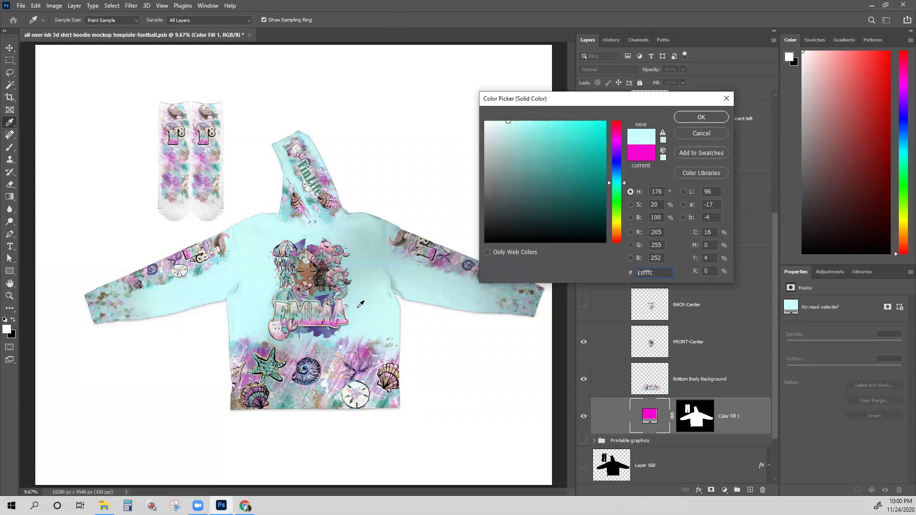
click(702, 118)
Step: Move Color Fill 1 above the realistic mockup layer and set its blend mode to Multiply
key(v)
drag(702, 416, 702, 245)
drag(689, 113, 678, 159)
click(595, 68)
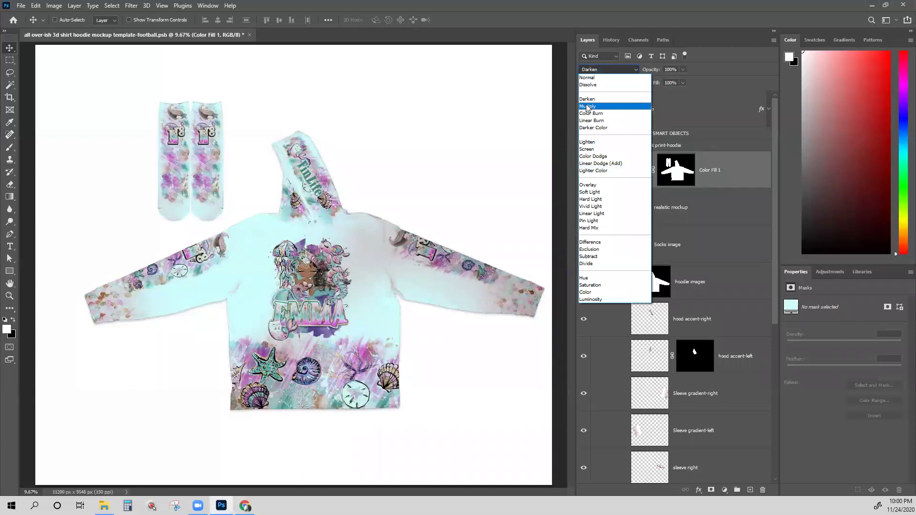
click(587, 106)
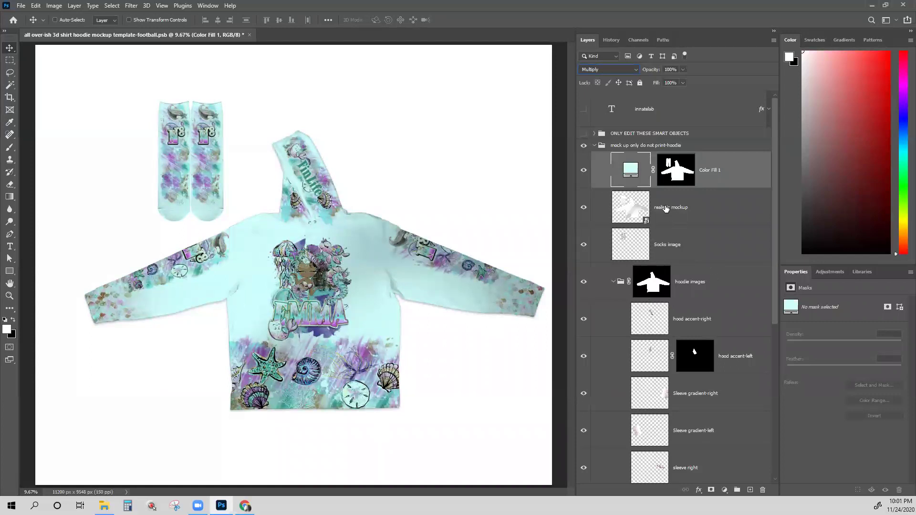
Step: Hide Color Fill 1, and collapse and hide the whole hoodie mockup group
click(584, 171)
click(583, 172)
click(584, 171)
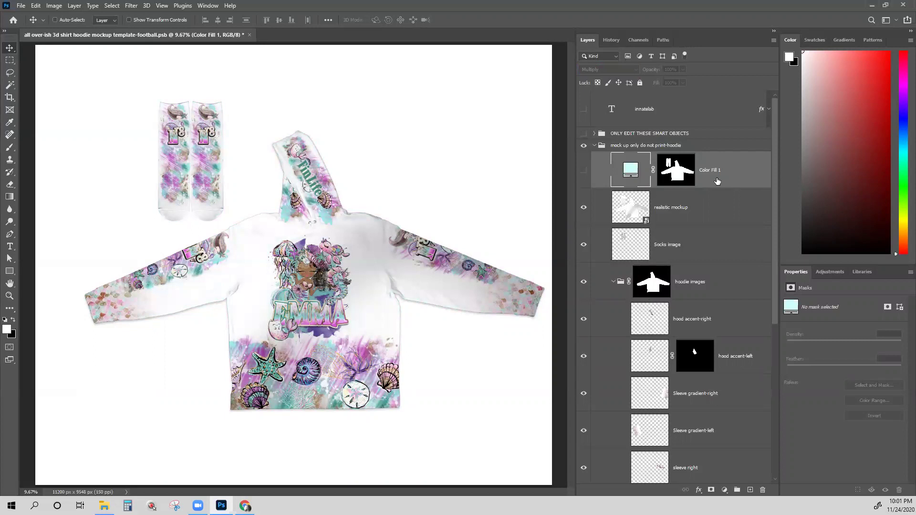
click(595, 145)
click(584, 145)
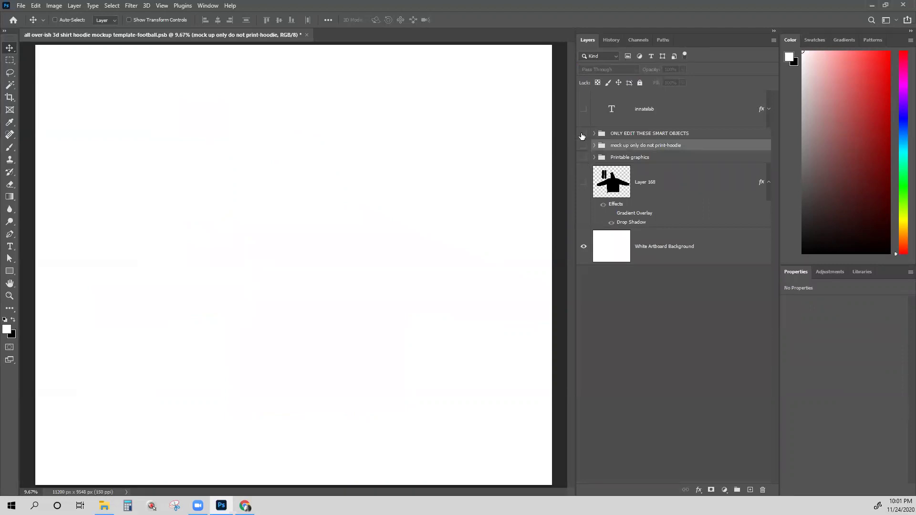
Step: Show the Printable graphics group and hide the labels group inside it
click(584, 158)
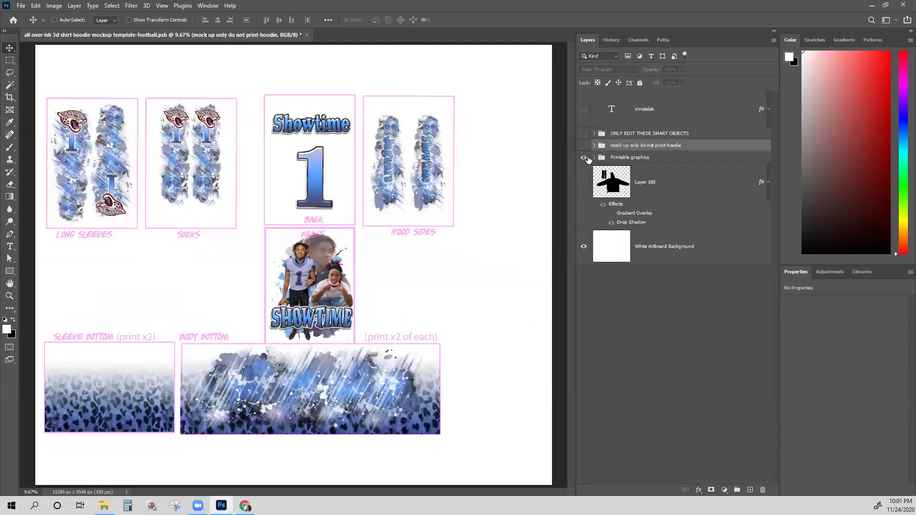
click(594, 158)
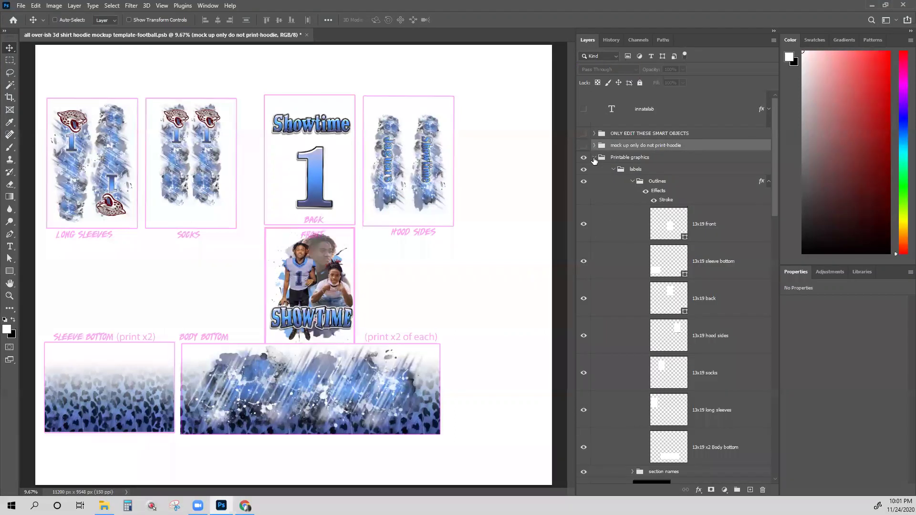
scroll(620, 190, down, 3)
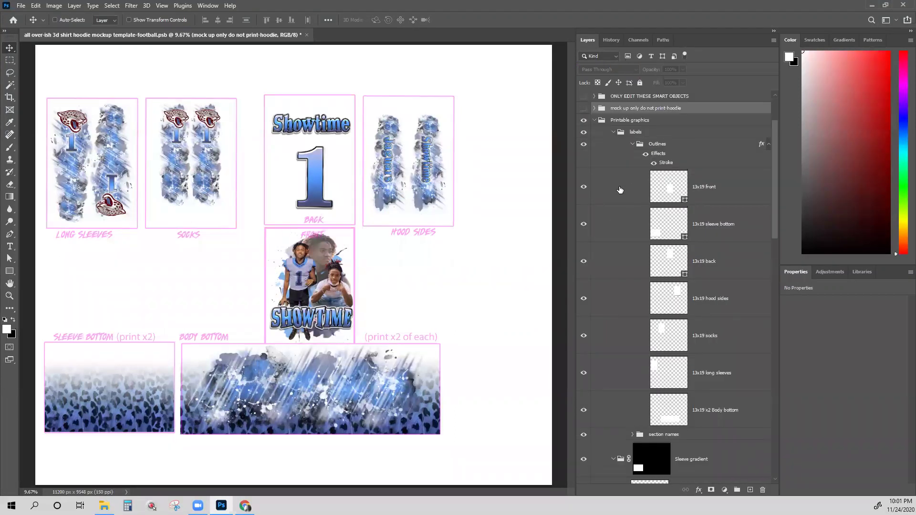
scroll(620, 191, up, 2)
click(615, 132)
click(583, 133)
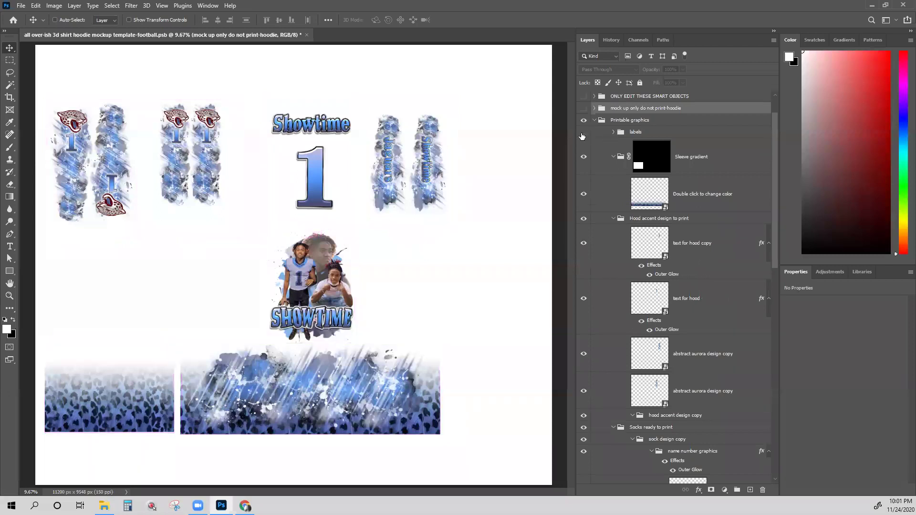
click(583, 133)
click(583, 134)
Step: Save the printable graphics as a JPEG copy in the InnateLab Photoshop Templates folder at maximum quality 12
click(21, 7)
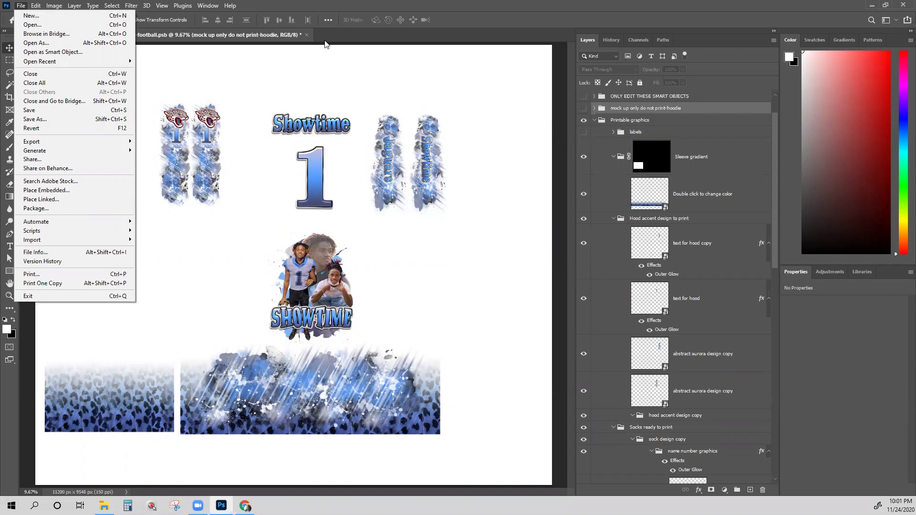
click(61, 119)
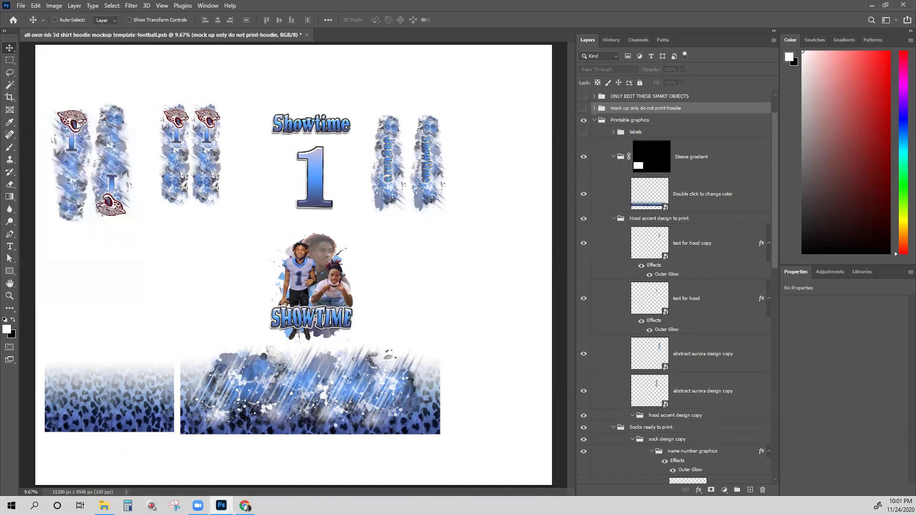
click(160, 193)
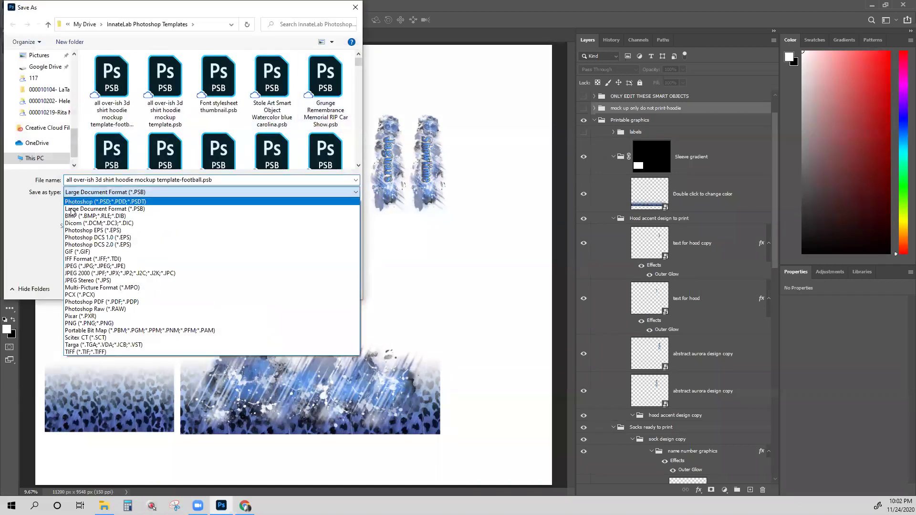
click(89, 266)
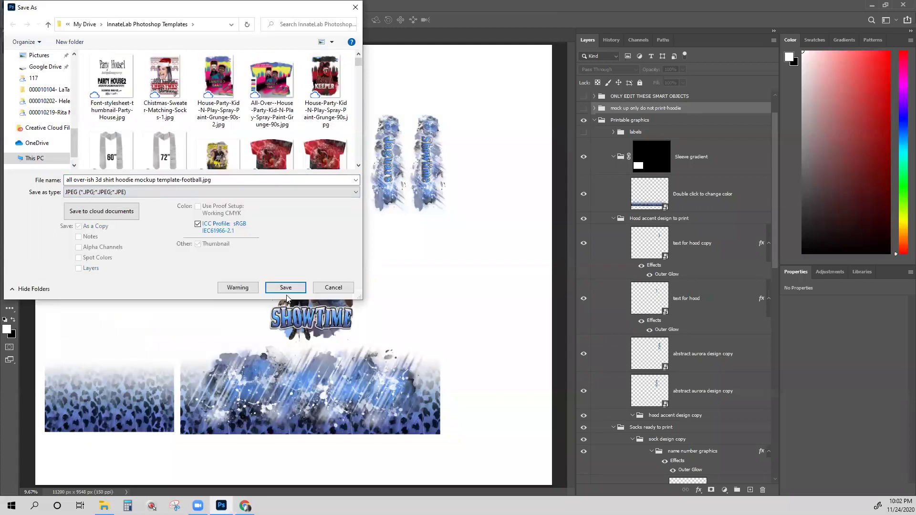
click(286, 292)
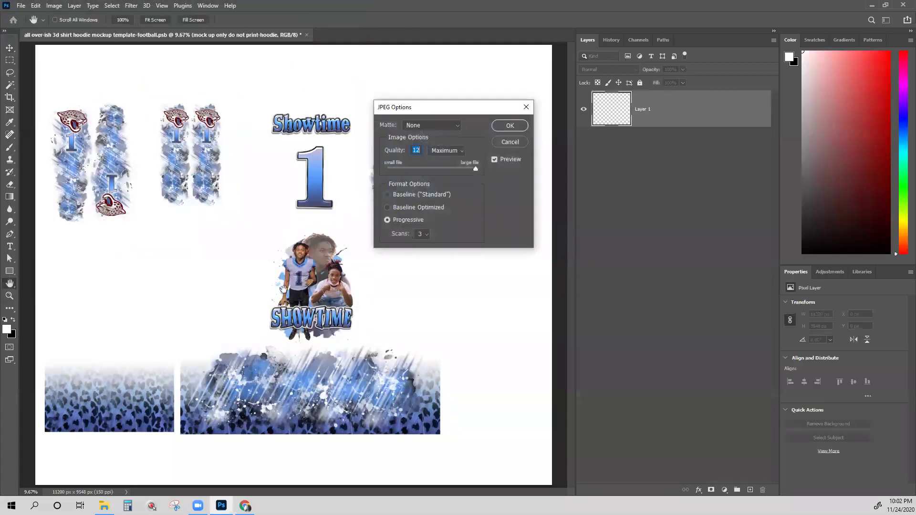
click(509, 126)
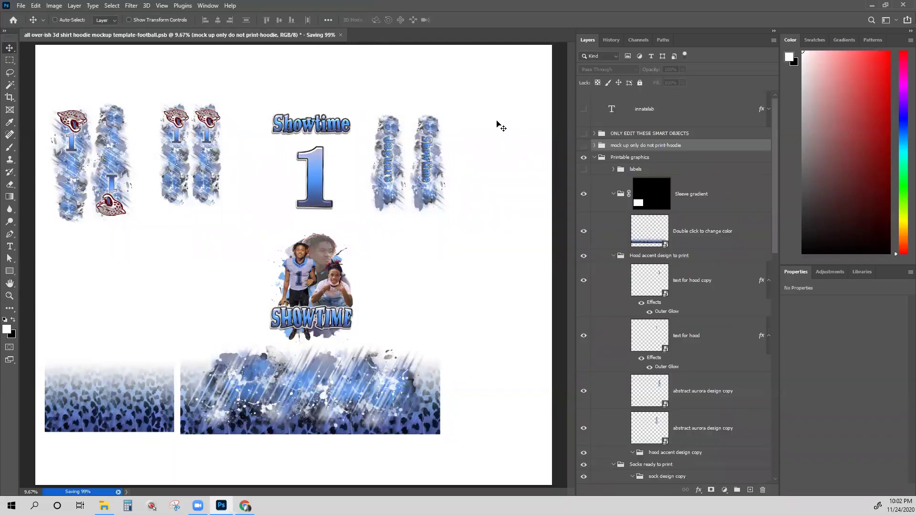
click(22, 6)
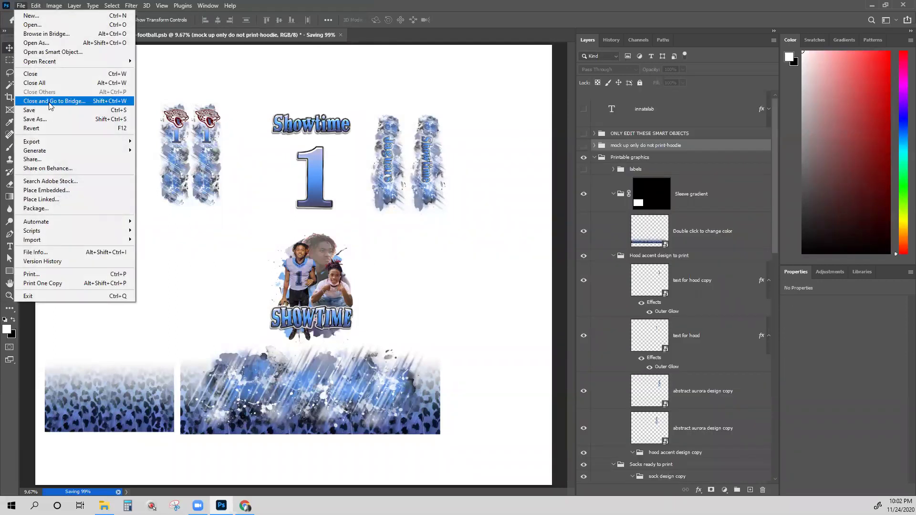
click(50, 119)
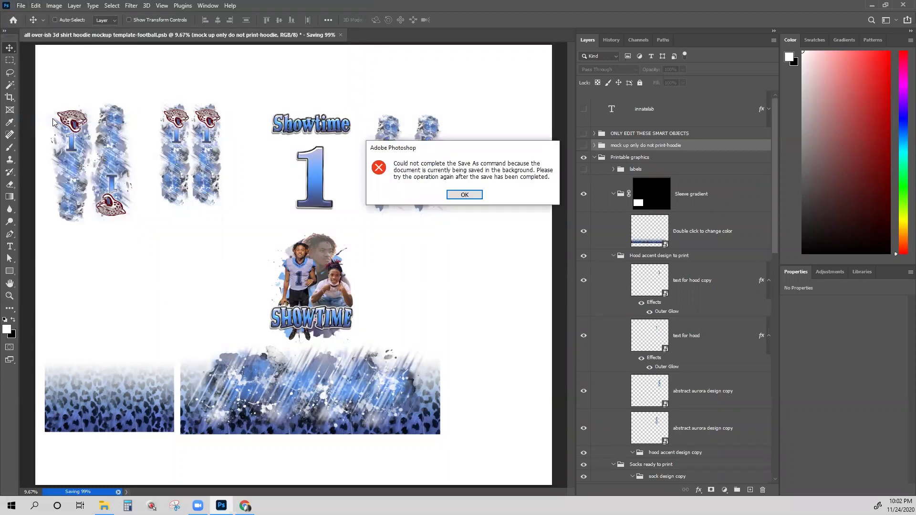
click(465, 195)
Step: Switch to File Explorer and open the saved football hoodie JPEG from the InnateLab Photoshop Templates folder in Photoshop
click(105, 506)
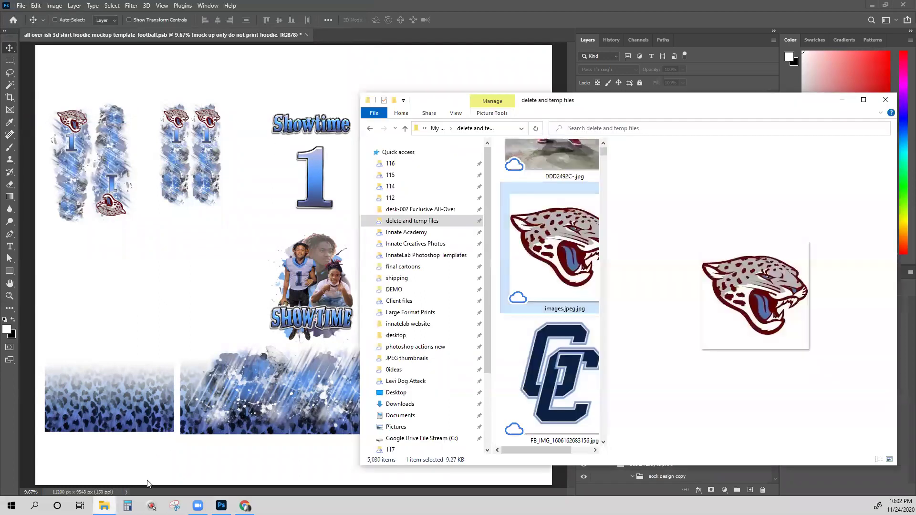
click(439, 256)
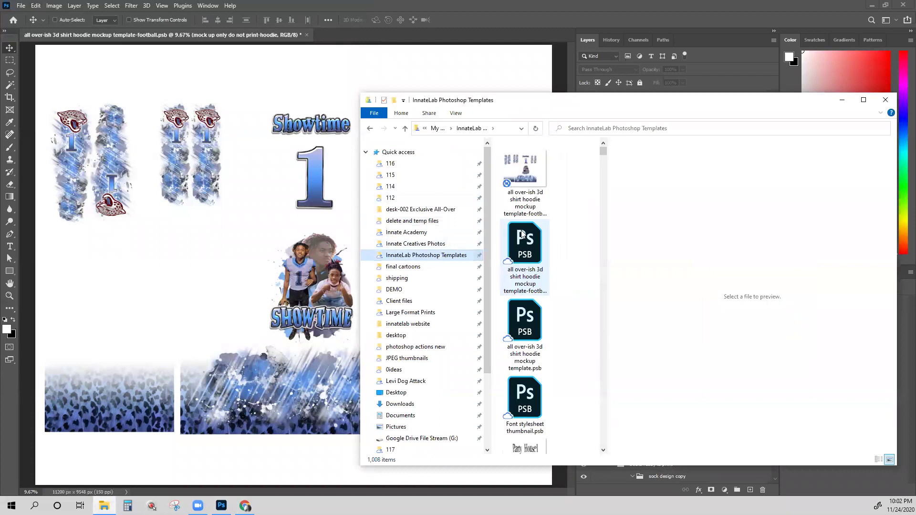
double_click(522, 165)
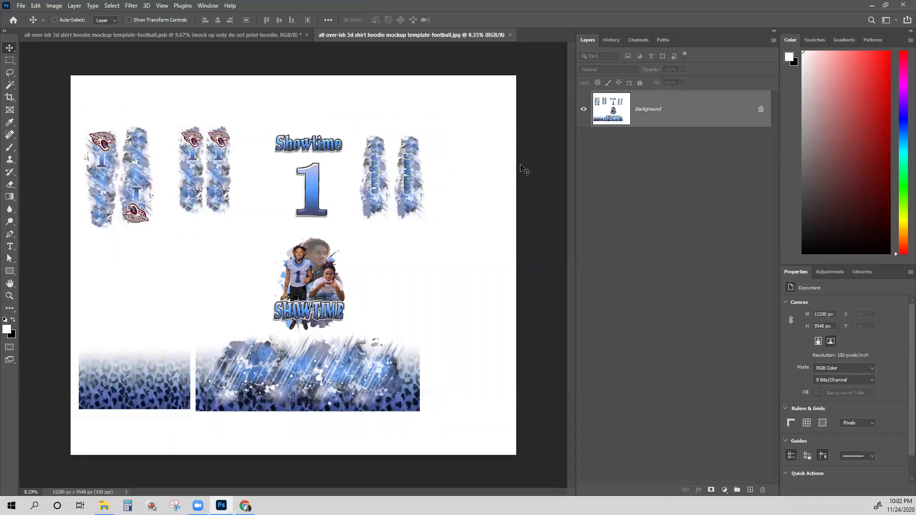
Step: Check the JPEG's print dimensions and resolution in Image Size without changing them
click(55, 6)
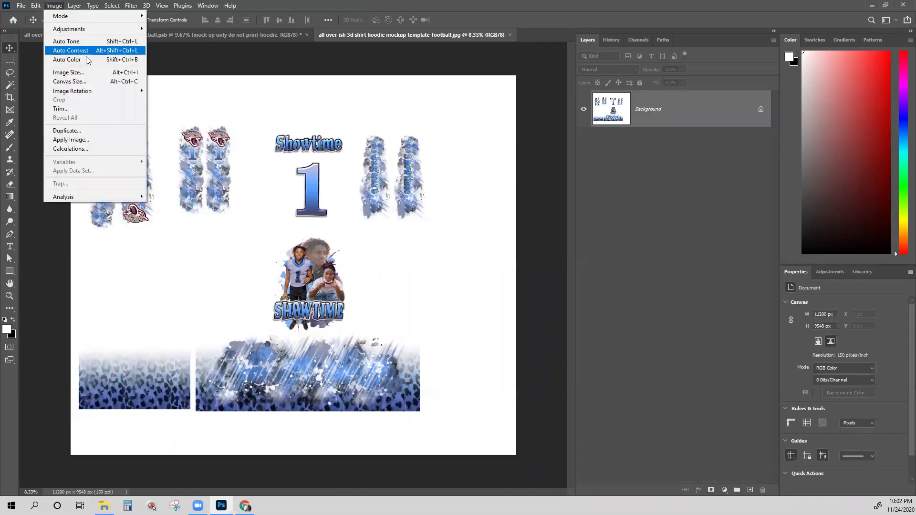
click(88, 73)
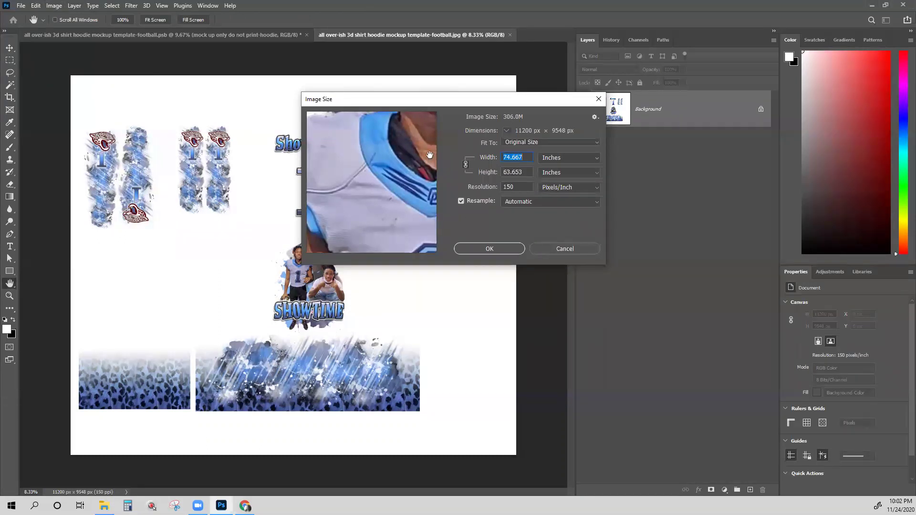
click(554, 247)
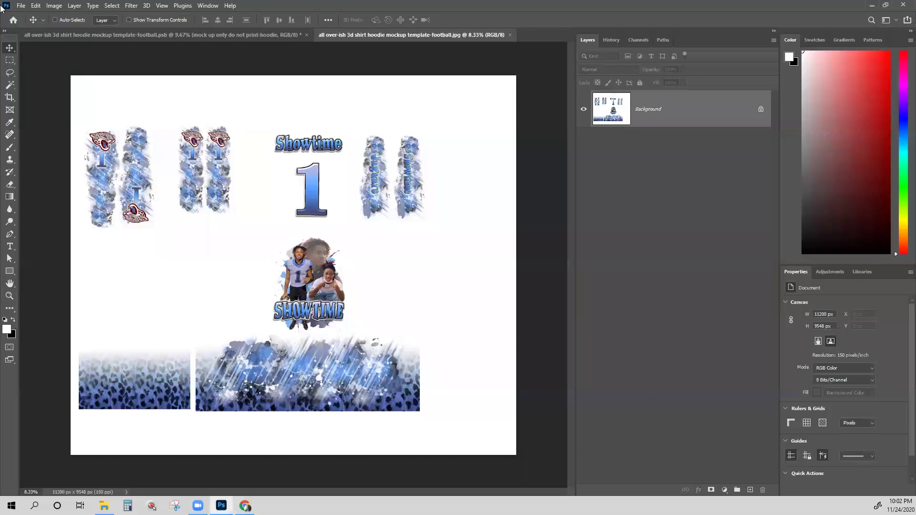
Step: Set up printing of the JPEG on the EPSON WF-7710 Series with the 13x19 tru innate sub preset
click(21, 6)
click(52, 273)
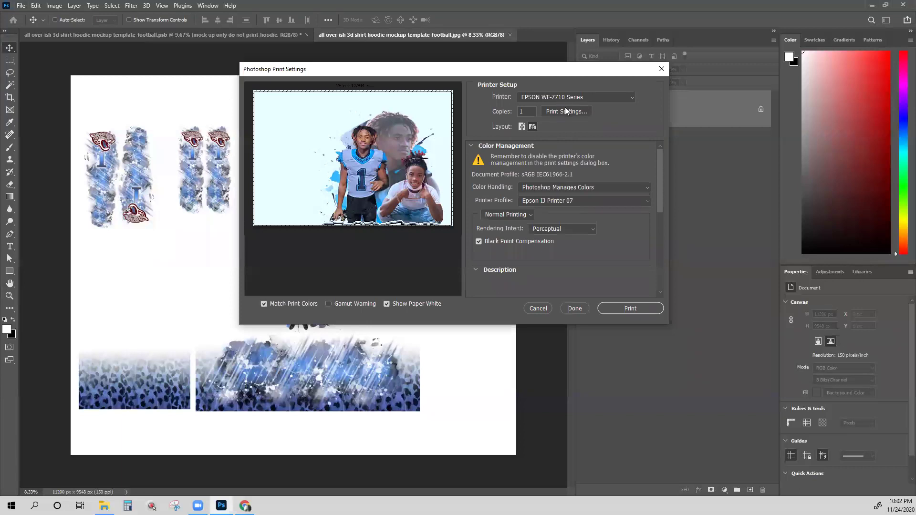
click(566, 111)
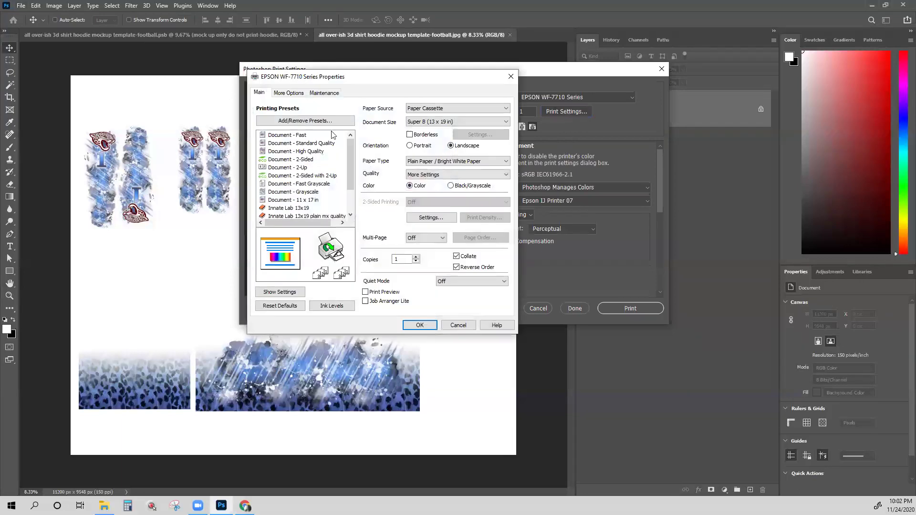
scroll(315, 208, down, 2)
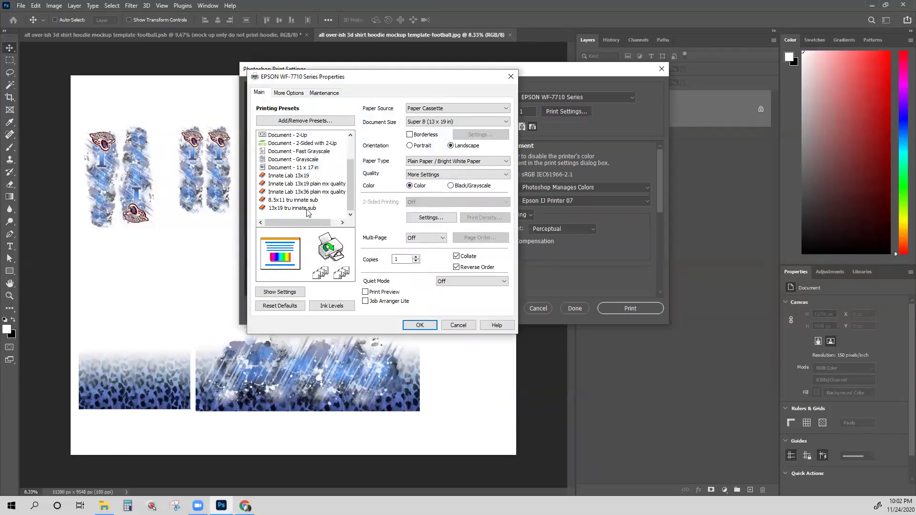
click(315, 209)
click(420, 326)
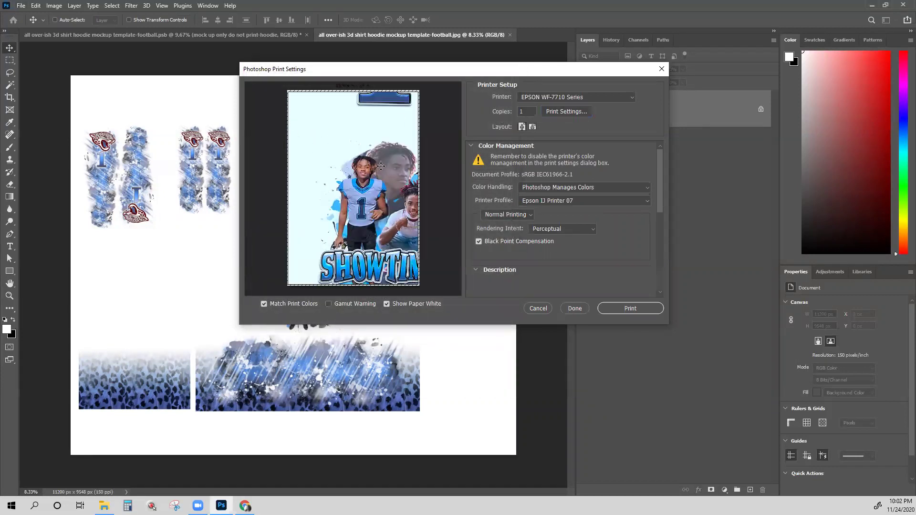
Step: Reposition the artwork on the print page to frame the Jaguars and Showtime hood sides, at about -7.15 in top and -47.47 in left
drag(421, 220, 388, 188)
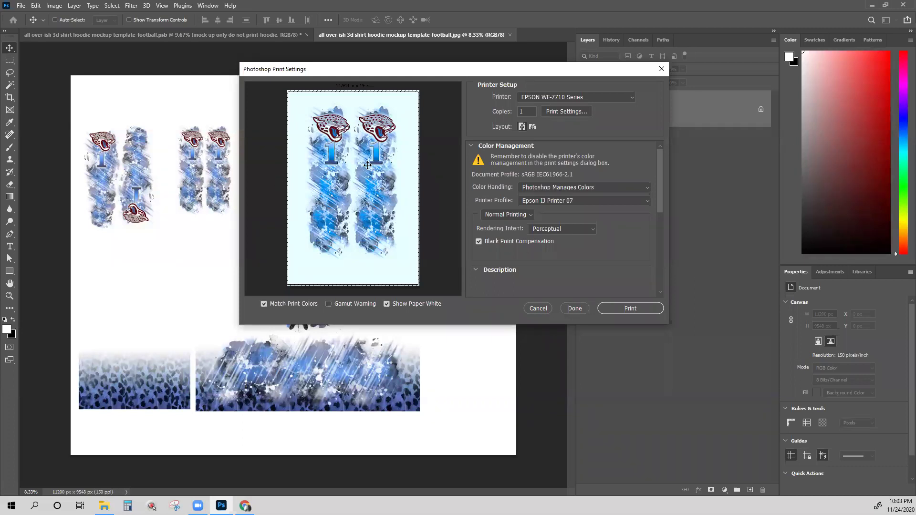
drag(328, 145, 388, 187)
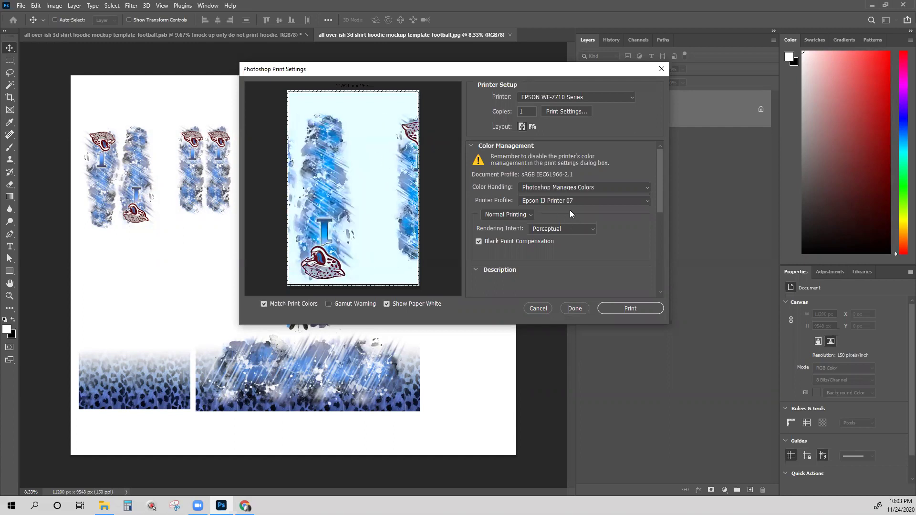
drag(657, 193, 663, 252)
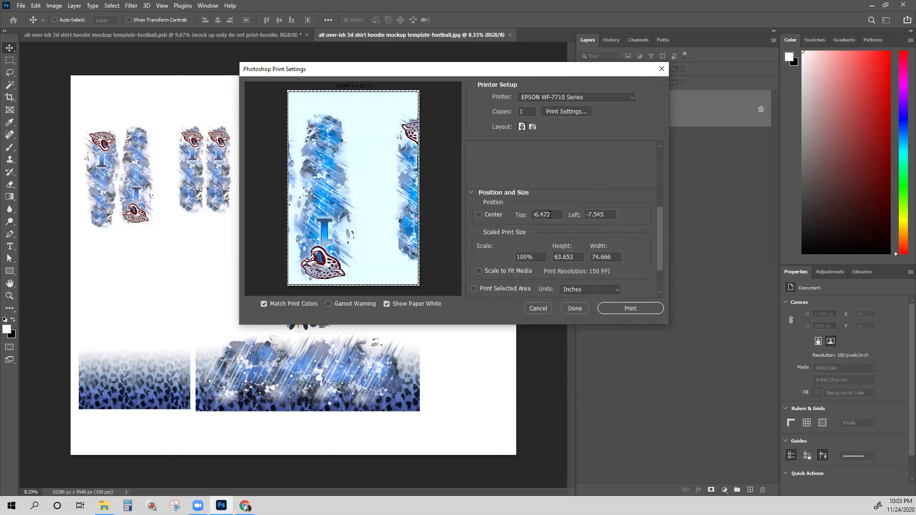
double_click(555, 215)
text(0)
drag(288, 207, 348, 122)
drag(415, 220, 347, 226)
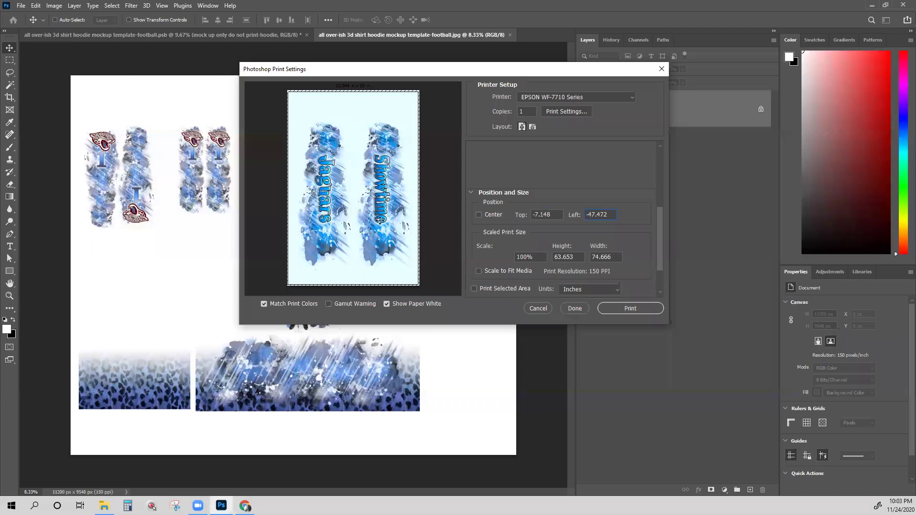
Step: Switch the print layout to landscape and frame the leopard-print sleeve gradient, at about -43.33 in top and -1.30 in left
drag(389, 240, 387, 150)
drag(420, 235, 338, 210)
click(532, 126)
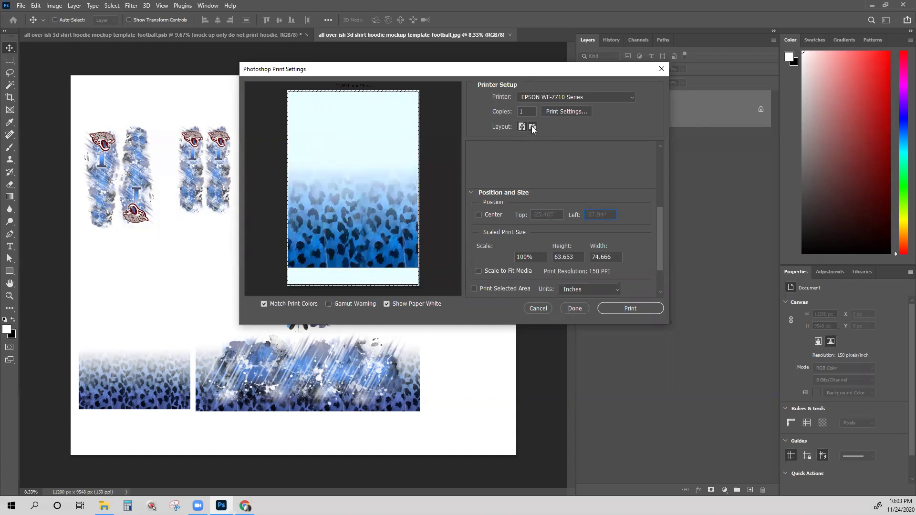
drag(413, 131, 319, 165)
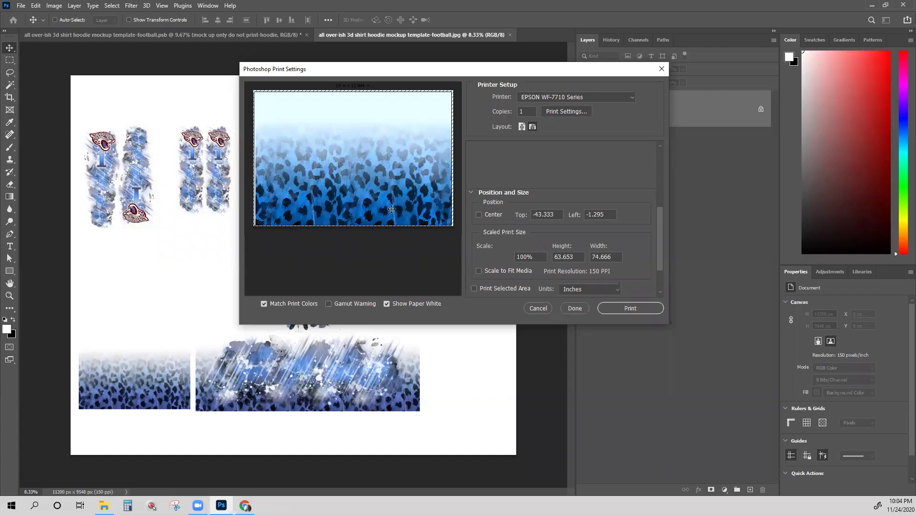
Step: Frame the wide paint-splatter panel in two sections, at about -21.02 in and -39.66 in left, keeping its base on the page
drag(406, 181, 366, 179)
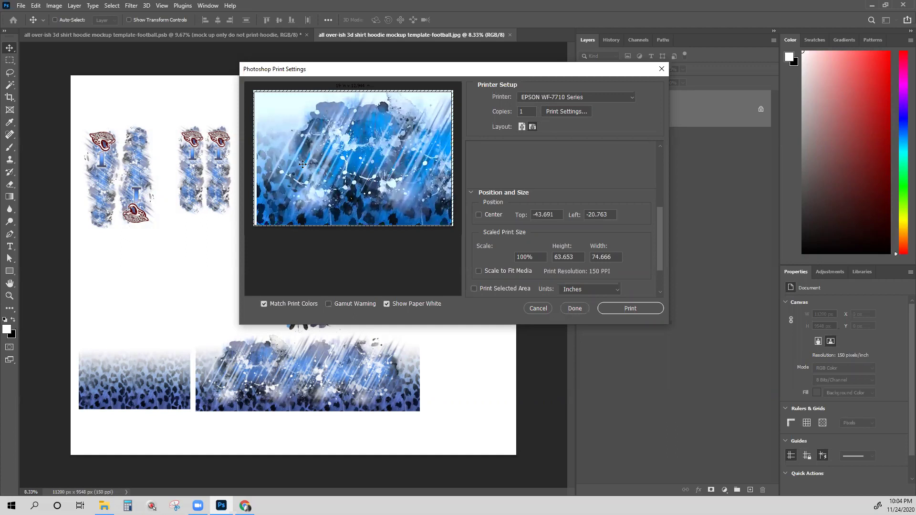
drag(438, 208, 434, 209)
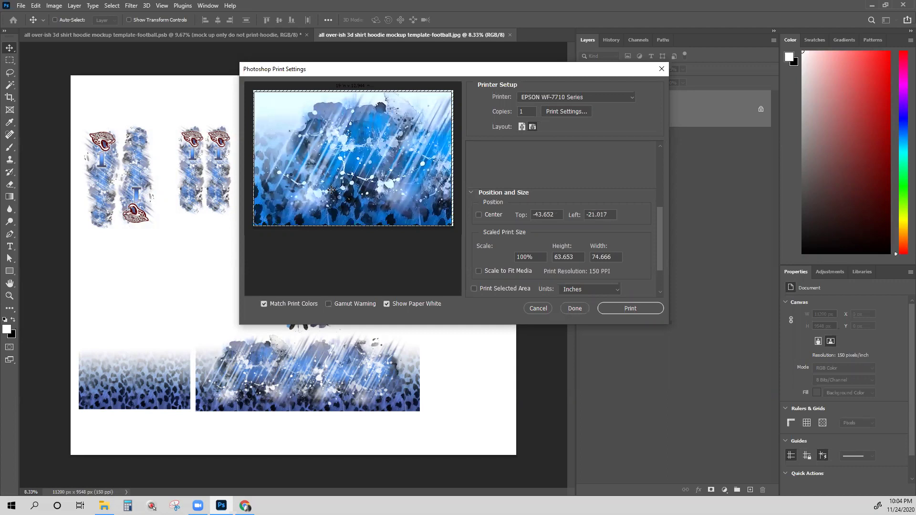
drag(419, 203, 398, 201)
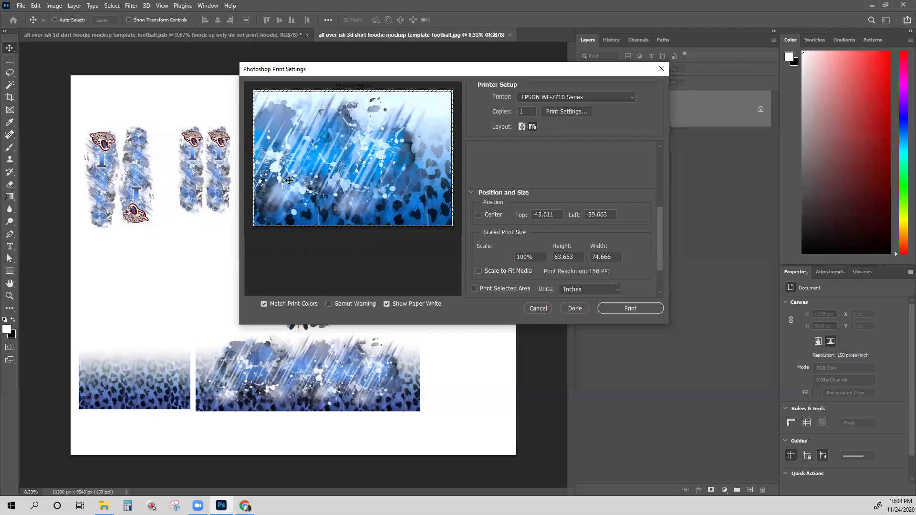
Step: Reposition the artwork to frame the player photo collage on the landscape page, and close the print settings without printing
drag(427, 192, 397, 172)
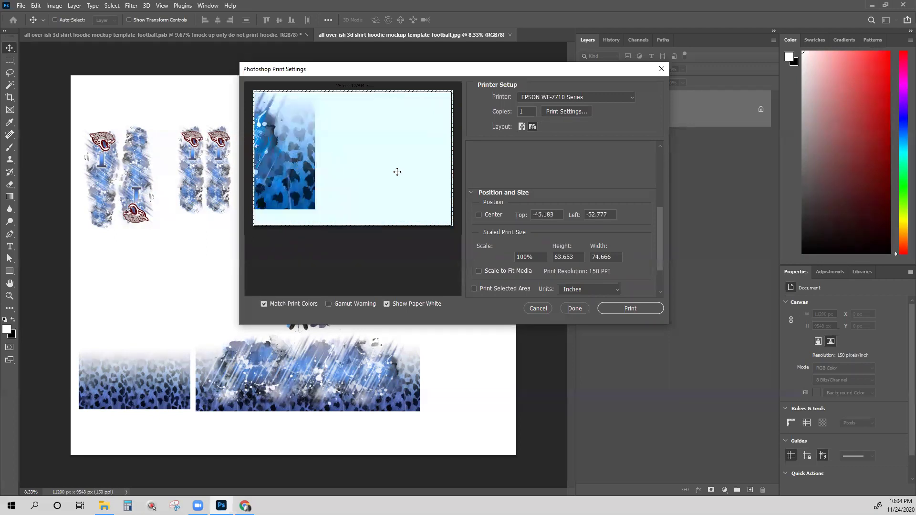
drag(394, 138, 403, 176)
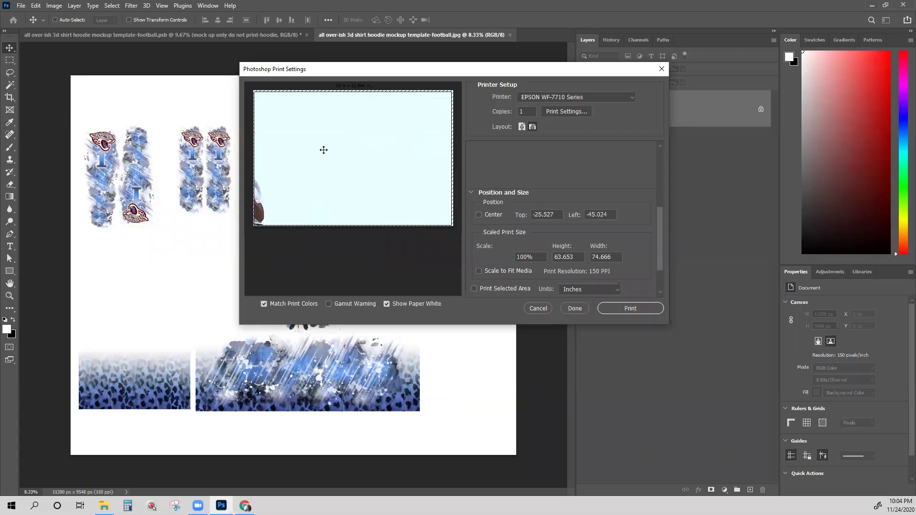
drag(323, 150, 417, 159)
click(544, 308)
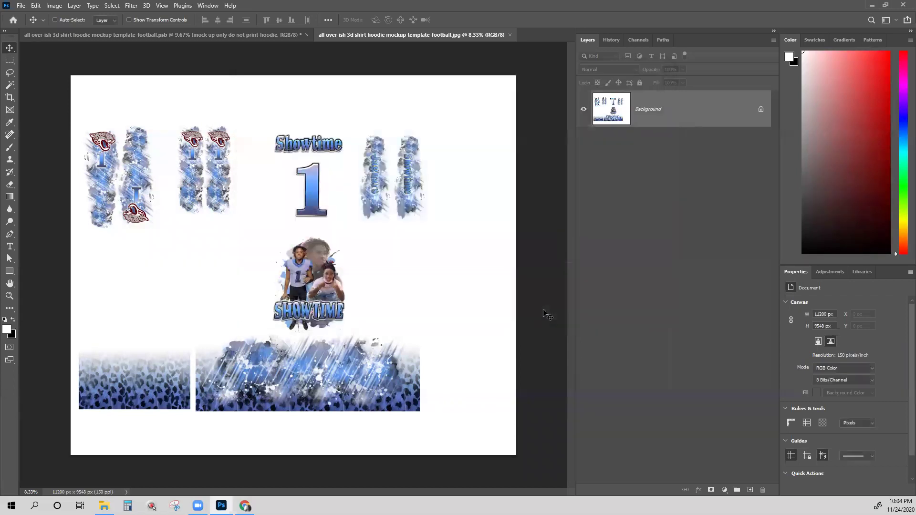
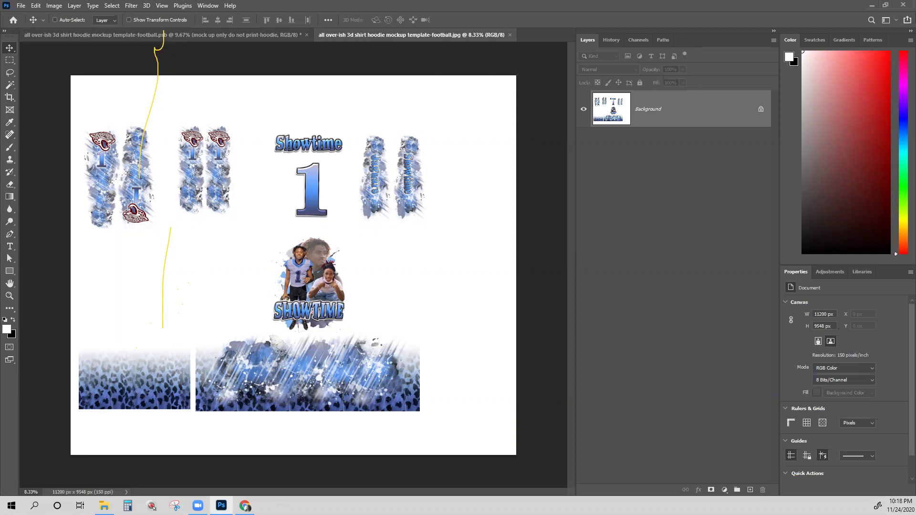
Step: Select the Adobe PDF printer for the JPEG and review its PDF, paper quality and layout settings, leaving without printing
click(21, 7)
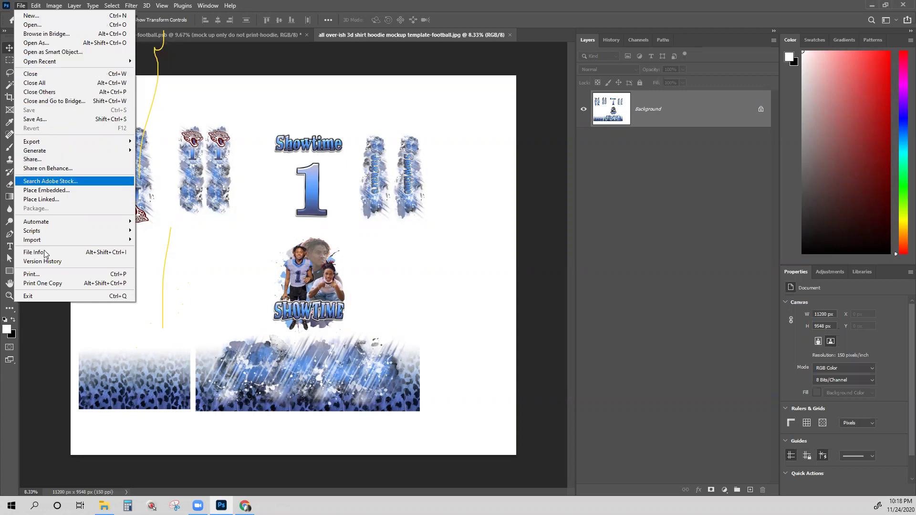
click(48, 274)
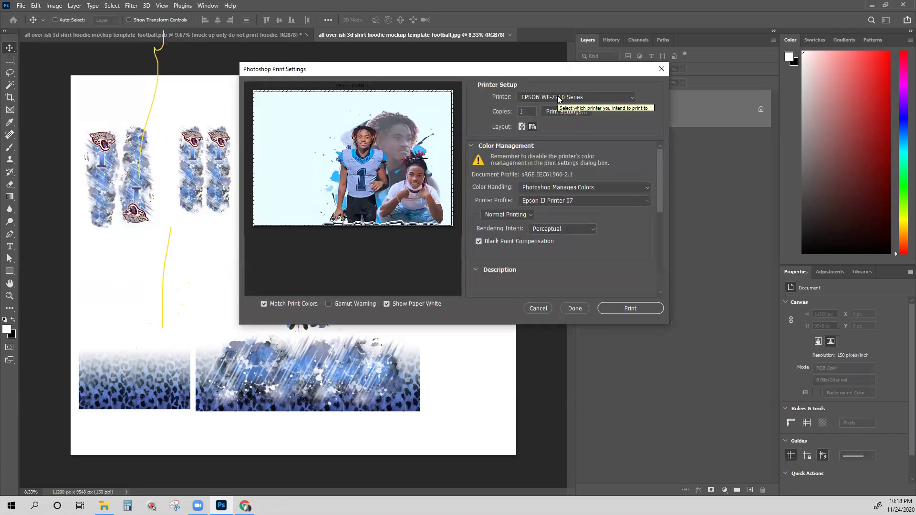
click(560, 98)
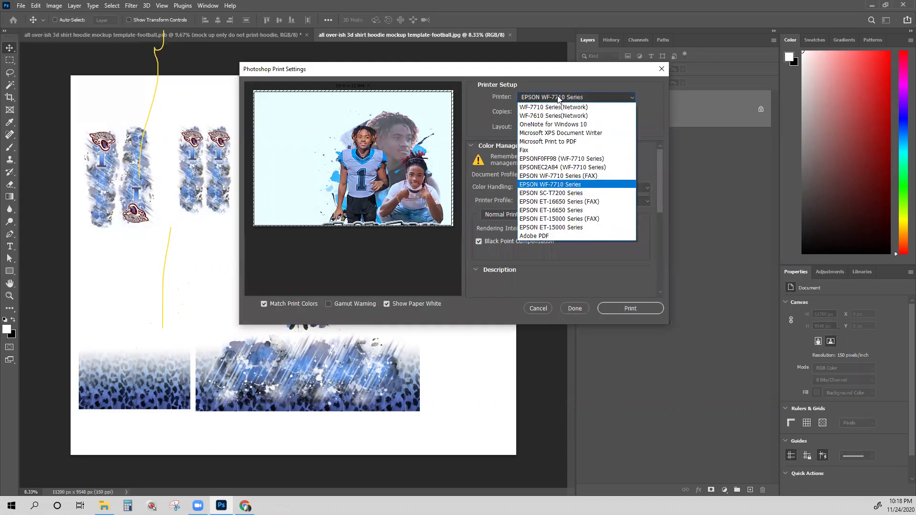
click(542, 236)
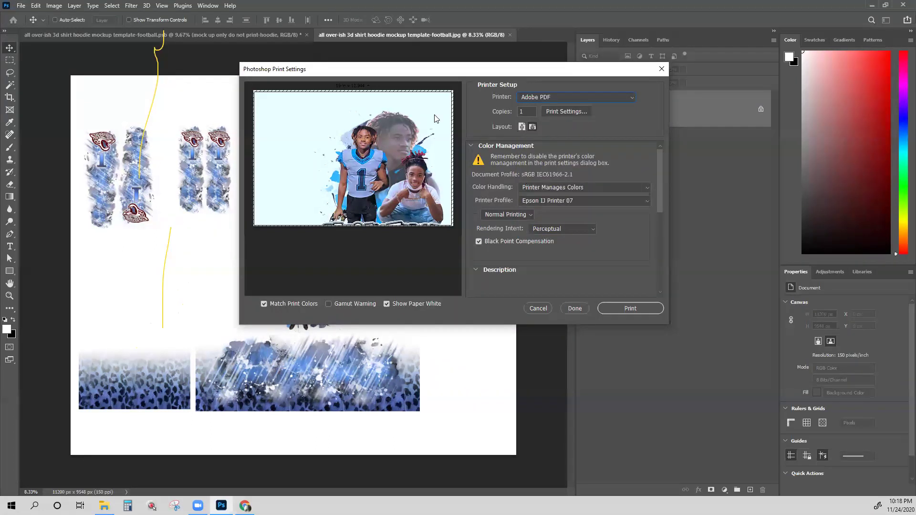
click(566, 112)
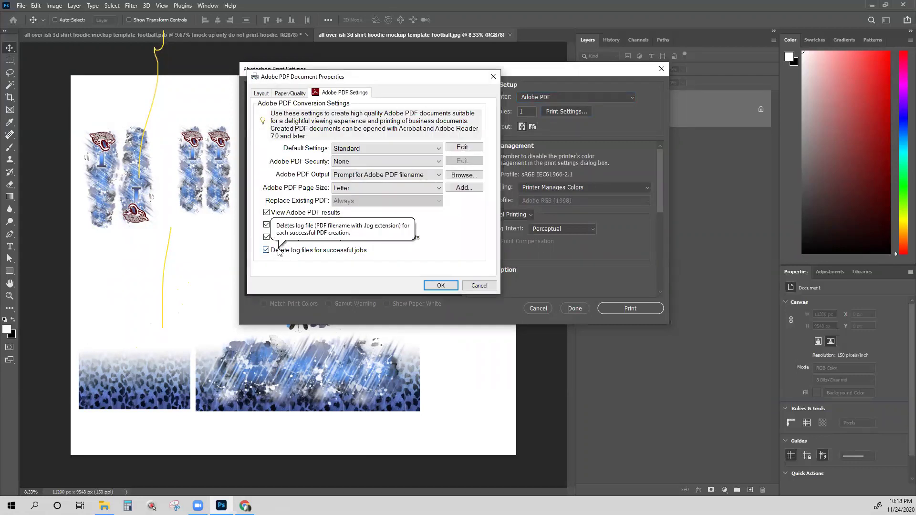
click(292, 93)
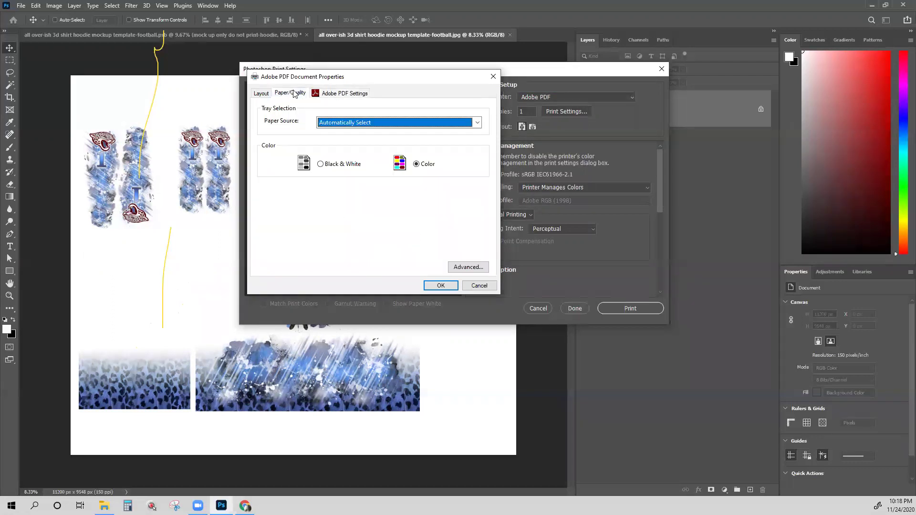
click(255, 95)
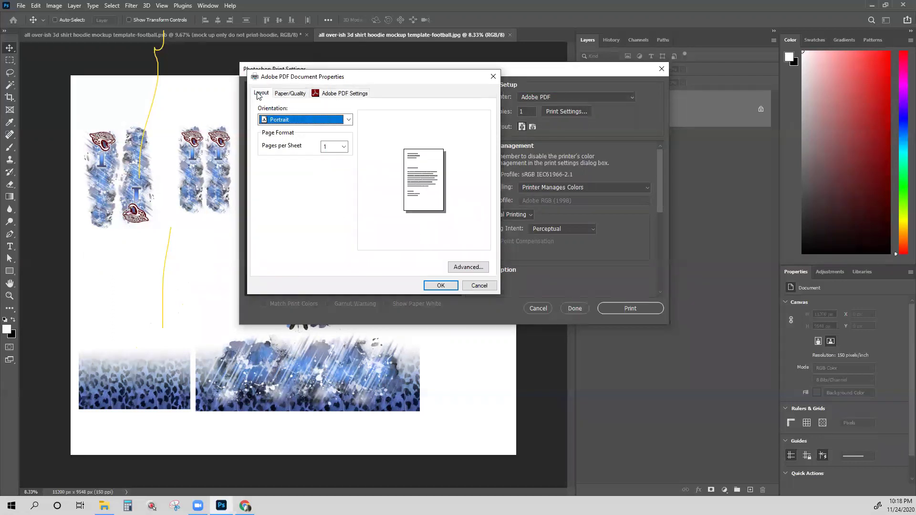
click(484, 286)
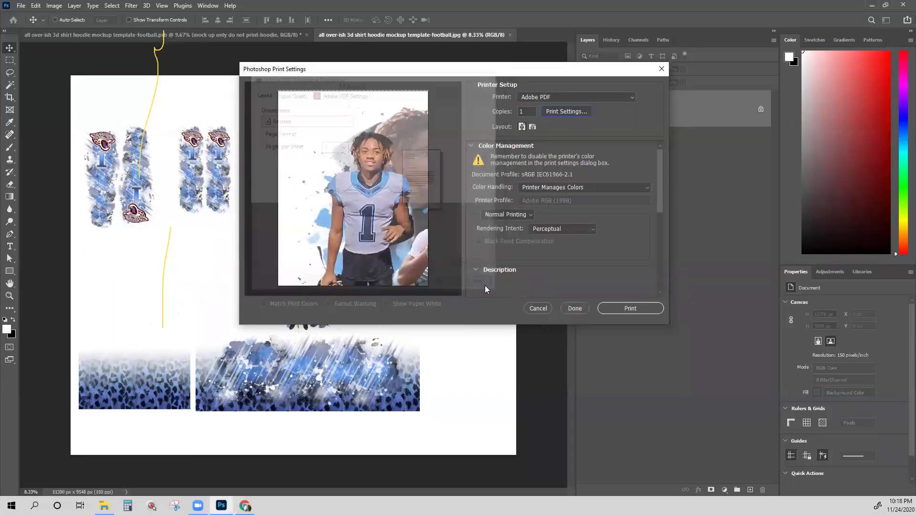
click(538, 309)
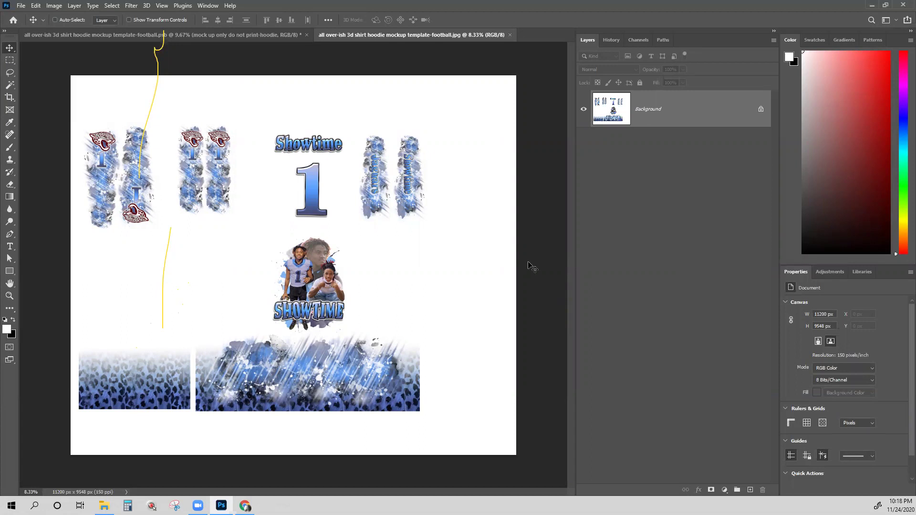
Step: Return to the football hoodie mockup template PSB and save it
click(237, 36)
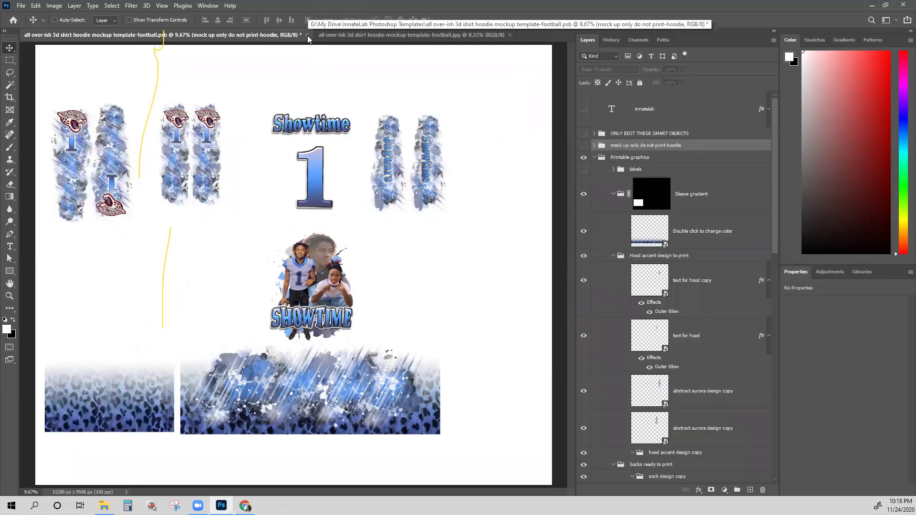
key(ctrl)
key(ctrl+s)
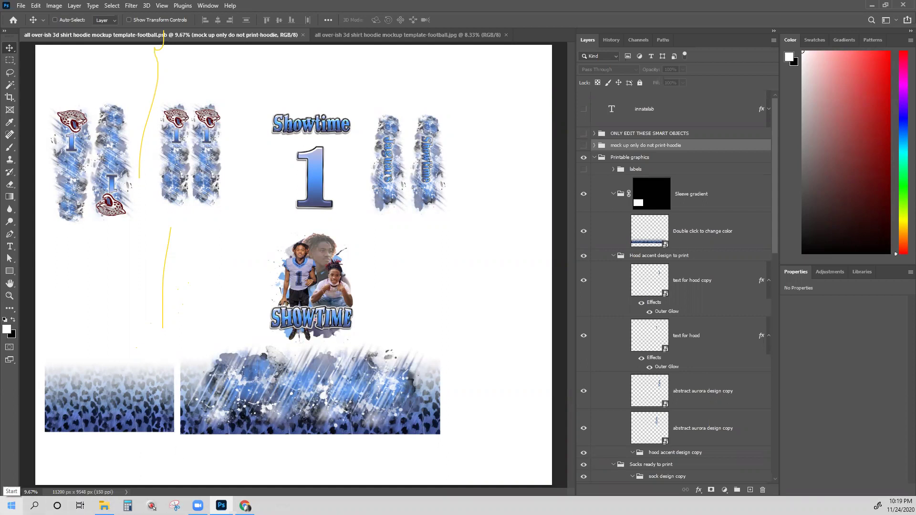
Step: Look through the installed Adobe apps, and locate the two AdobePhotoshop21-mul_x64 zip files in the InnateLab Photoshop Templates folder
click(11, 506)
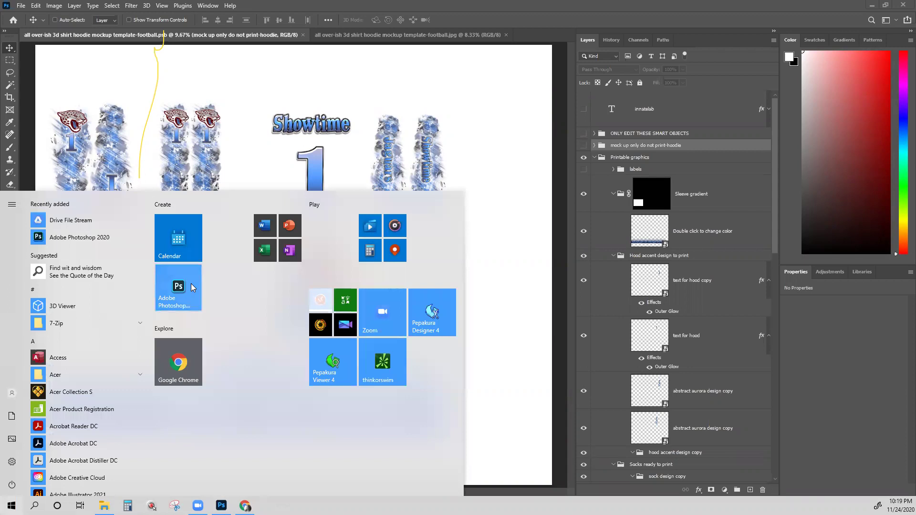
scroll(53, 372, down, 5)
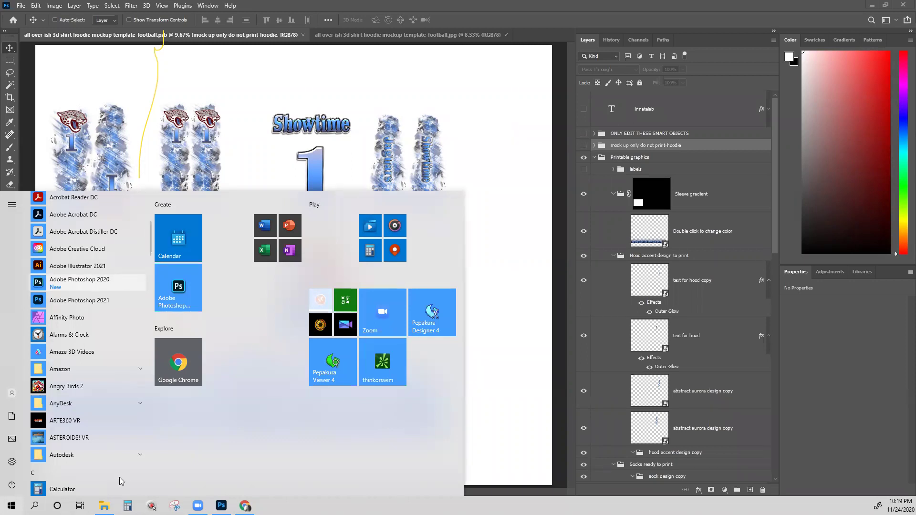
click(104, 506)
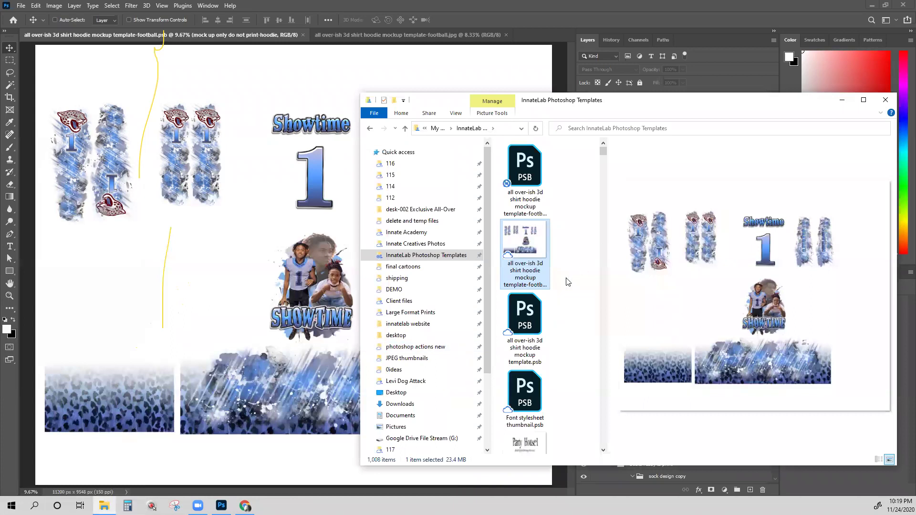
scroll(566, 291, down, 5)
scroll(566, 295, down, 3)
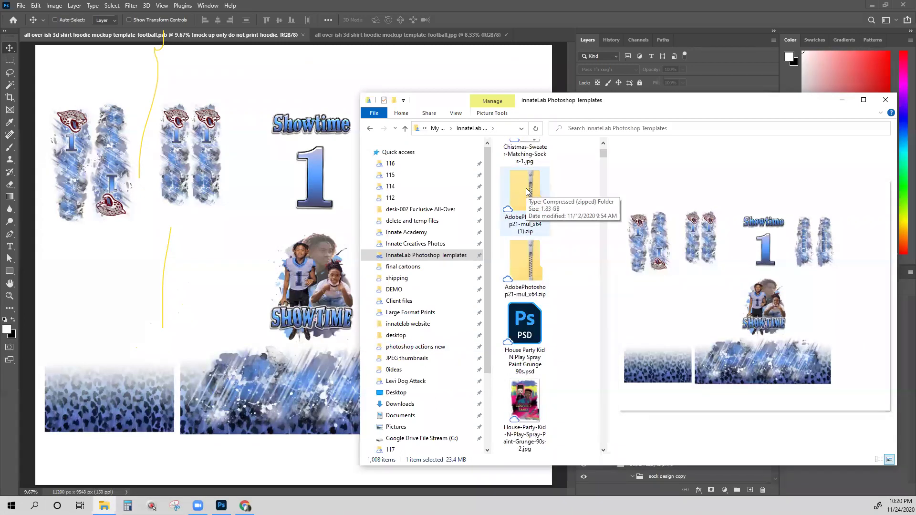
click(524, 205)
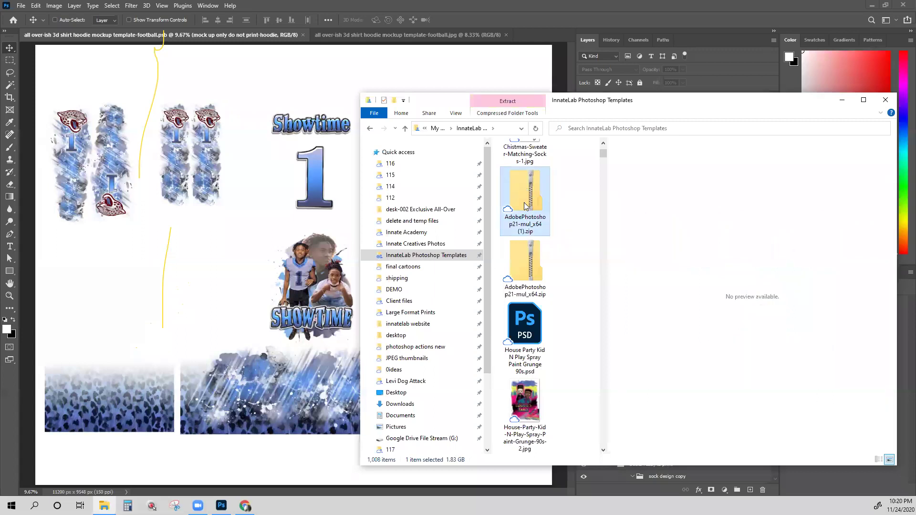
click(534, 250)
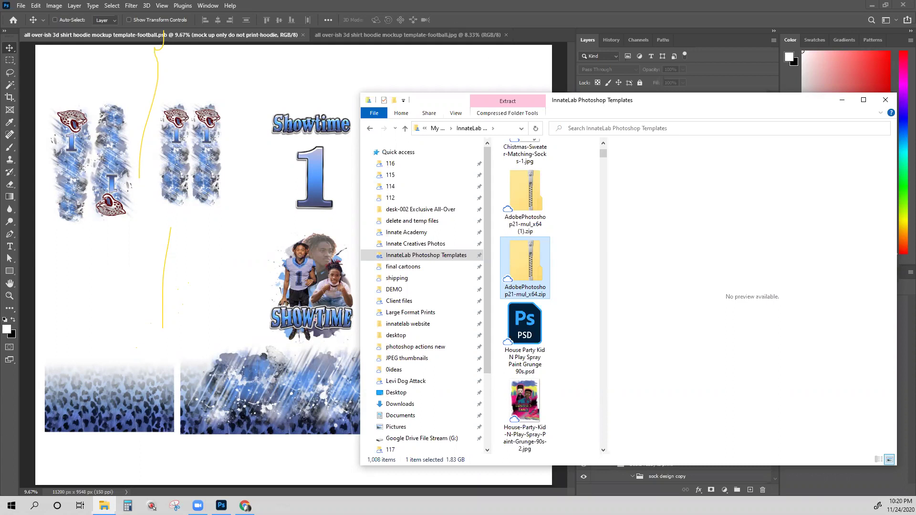
Step: Search for and open Adobe Creative Cloud, dismiss its update notice, and check the installed Photoshop versions
click(11, 506)
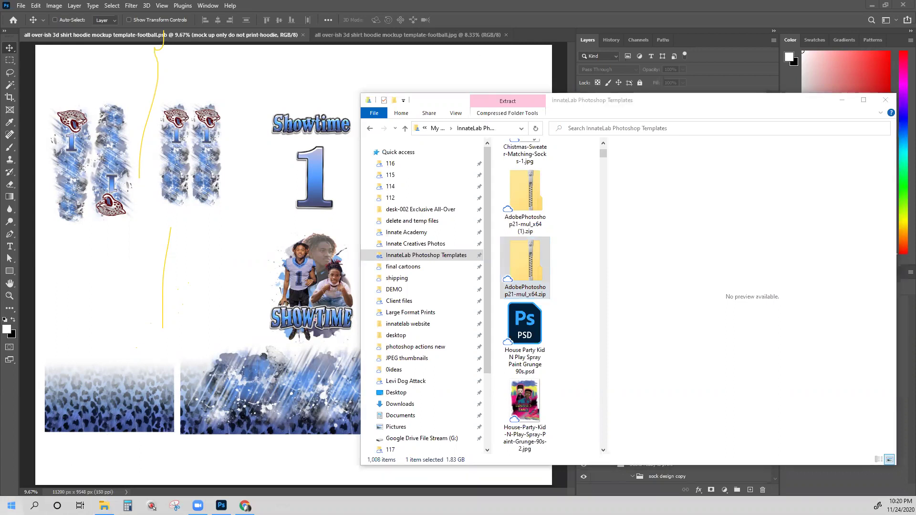
text(clou)
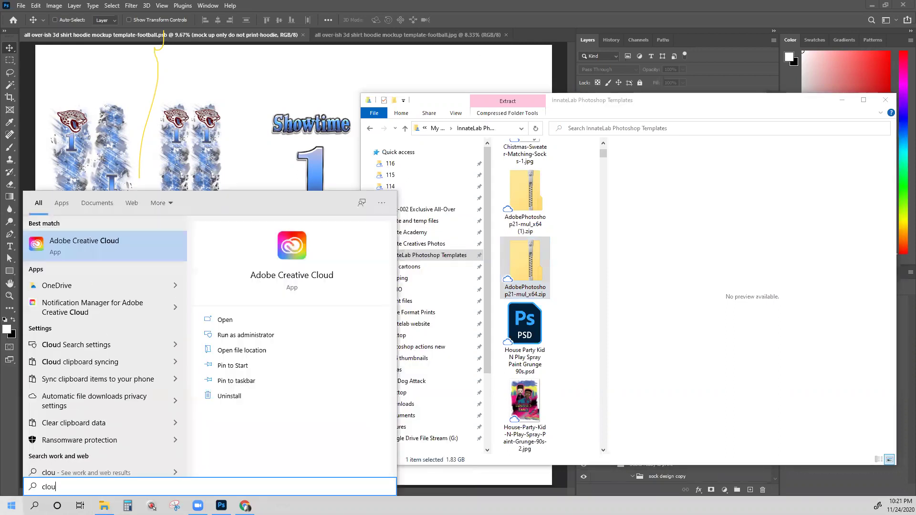
click(113, 248)
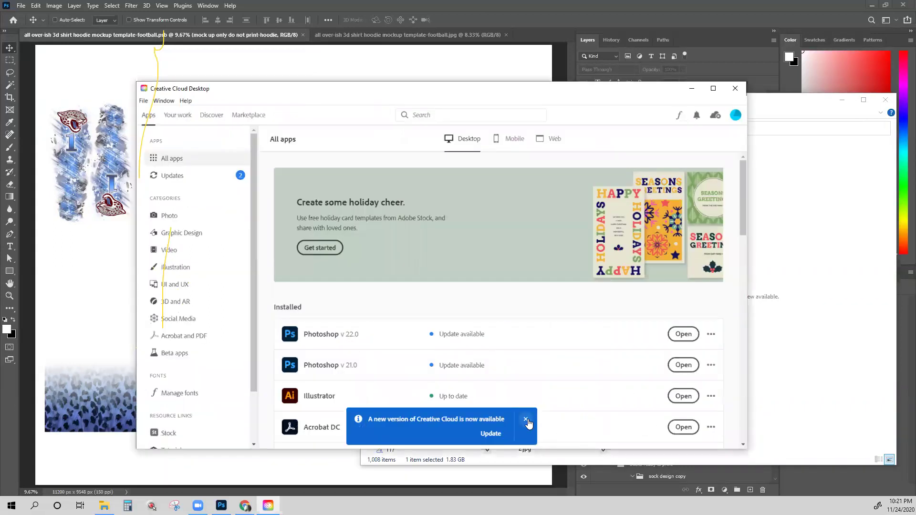
click(526, 425)
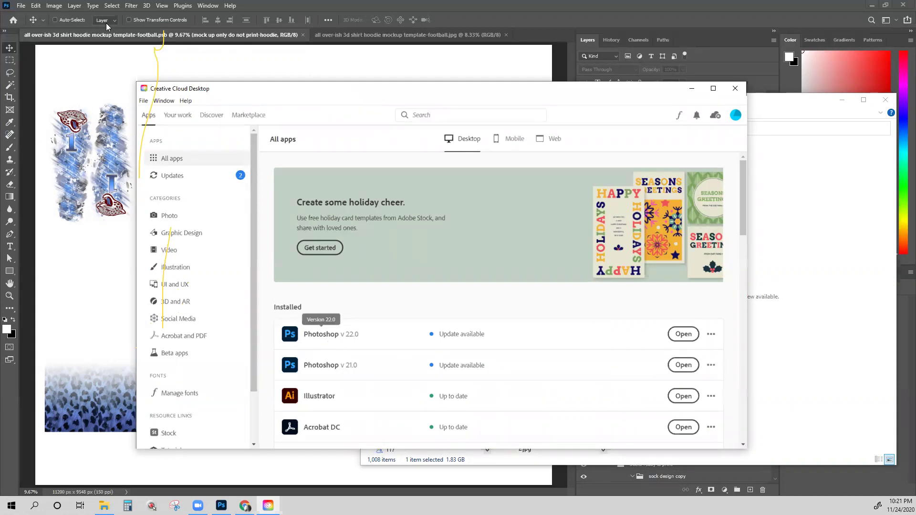
Step: Switch back to Photoshop and close both the football hoodie JPEG and the template PSB
click(56, 35)
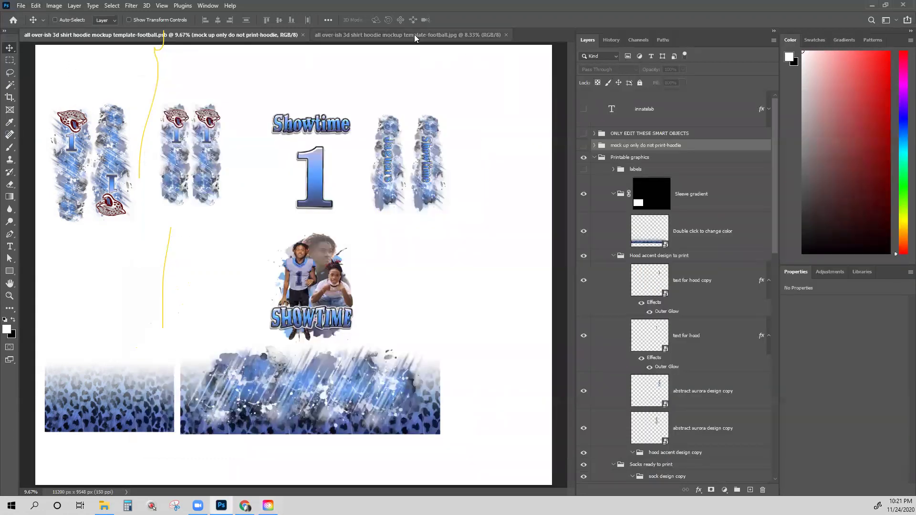
click(477, 34)
click(506, 35)
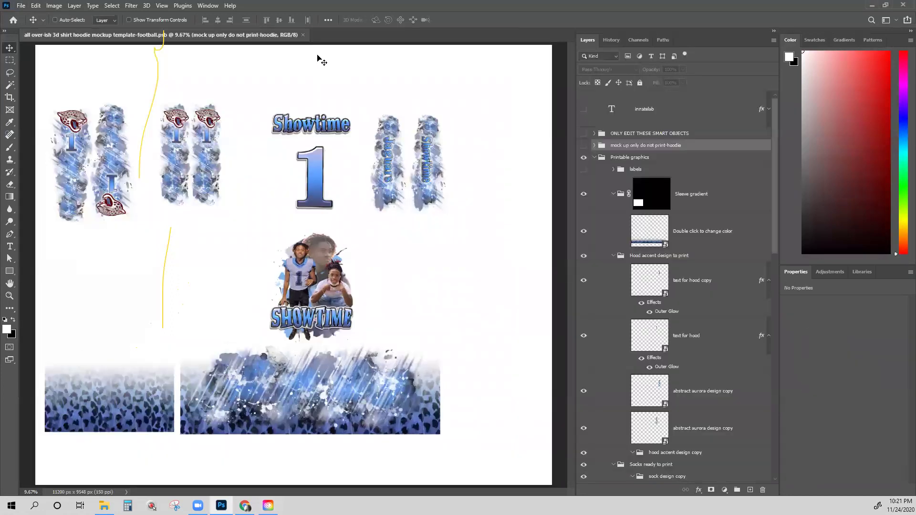
click(301, 36)
Step: Switch to File Explorer and open the 116 folder from Quick access
key(alt+Tab)
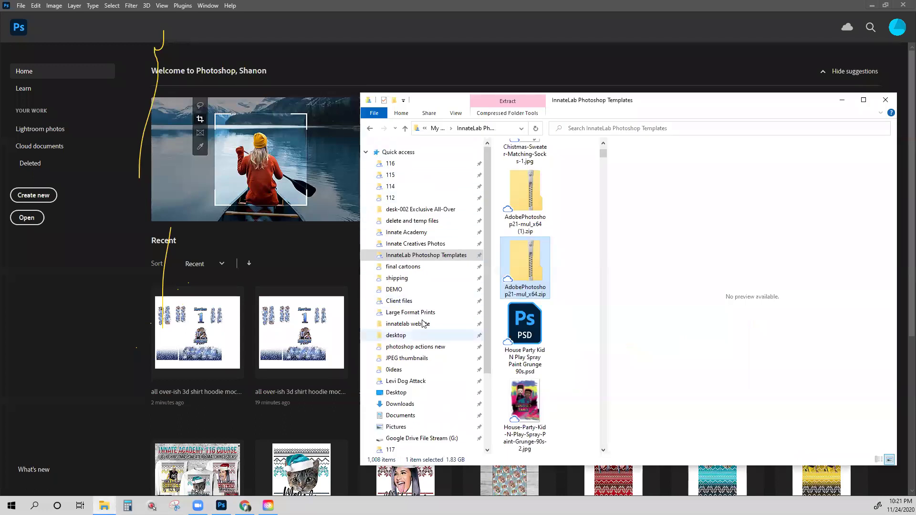
scroll(409, 233, down, 3)
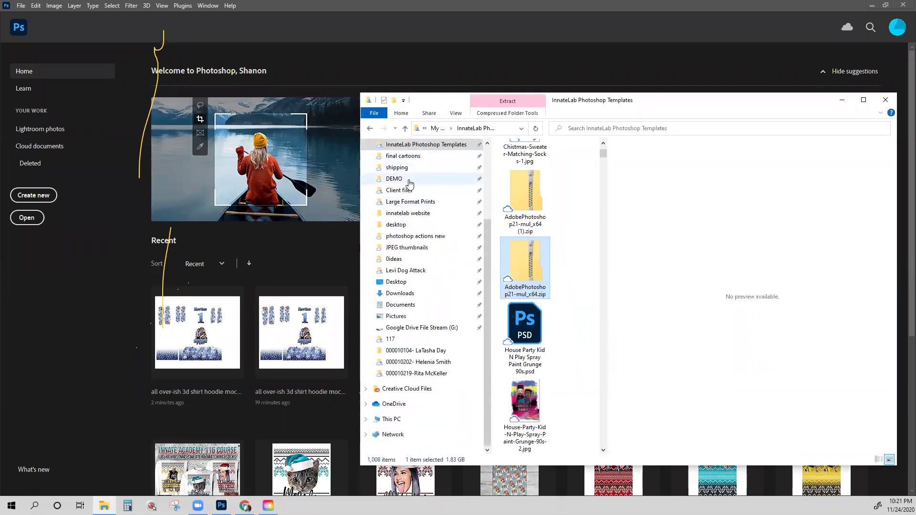
scroll(418, 220, up, 5)
click(396, 163)
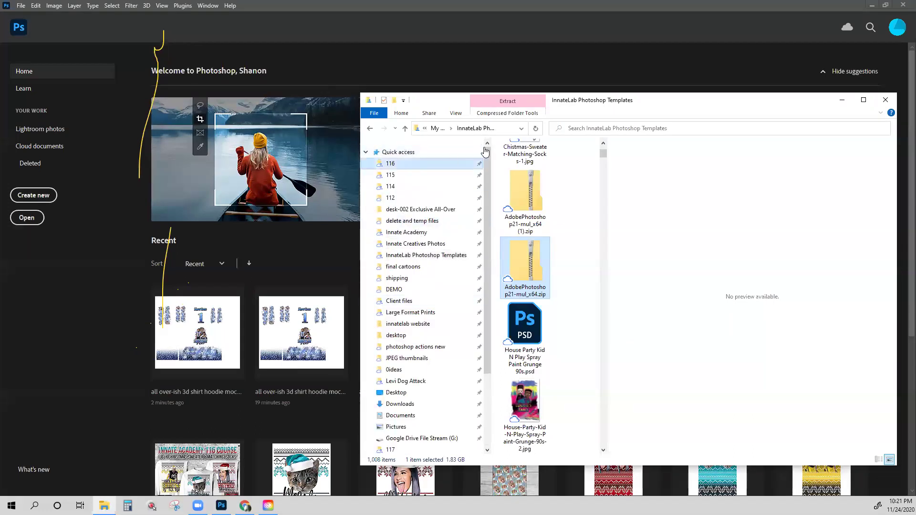
Step: Go up to the Innate Academy folder and open its 002 Exclusive All-Over subfolder
click(470, 129)
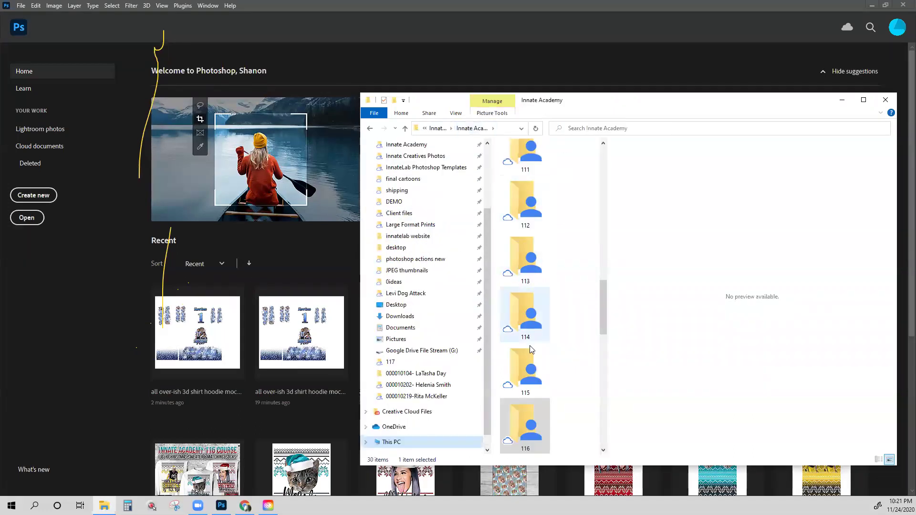
scroll(531, 353, up, 5)
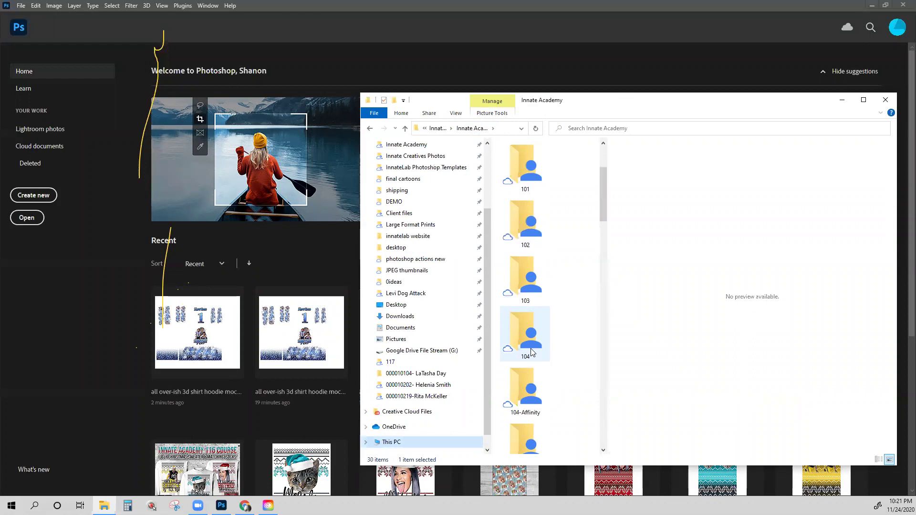
scroll(530, 346, up, 2)
click(526, 240)
double_click(525, 240)
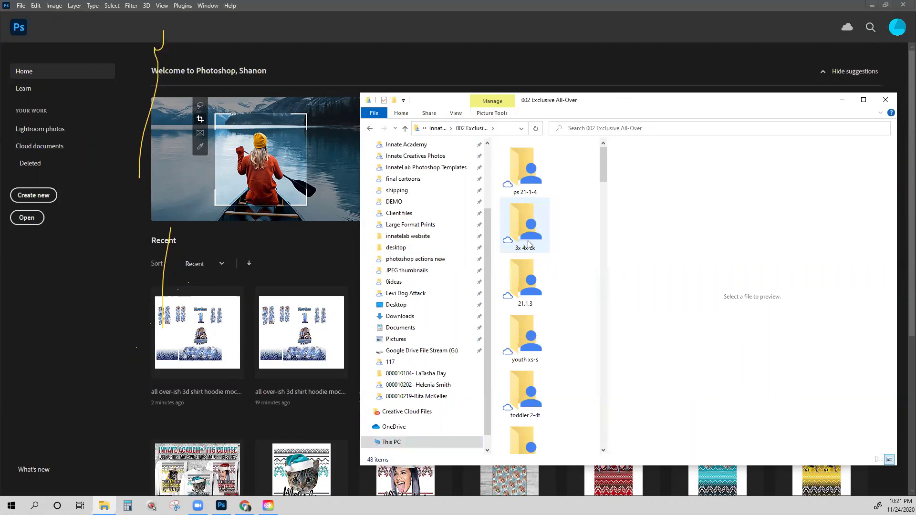
Step: Widen the file list and open the All-Over Insta-Slice Automatic Tile 3XL 4XL 5XL Tru Colors adult PSD with Photoshop
scroll(541, 259, down, 5)
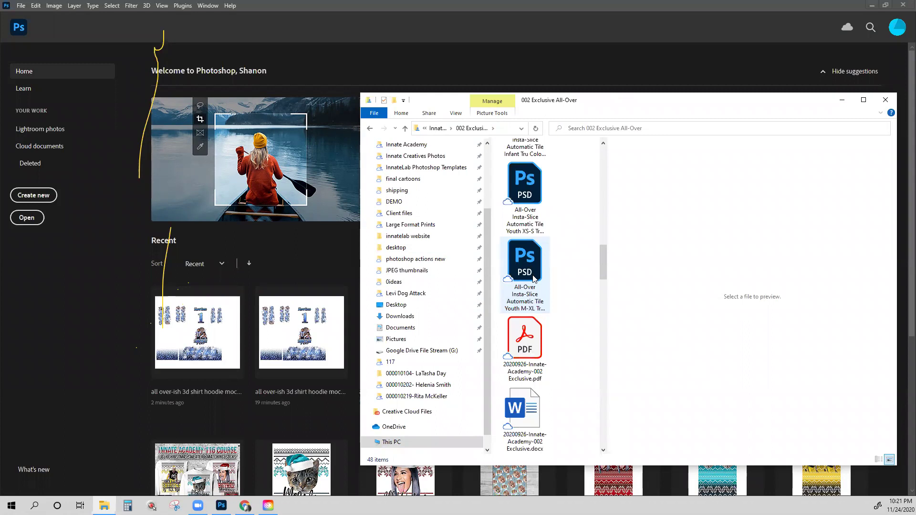
drag(608, 230, 680, 230)
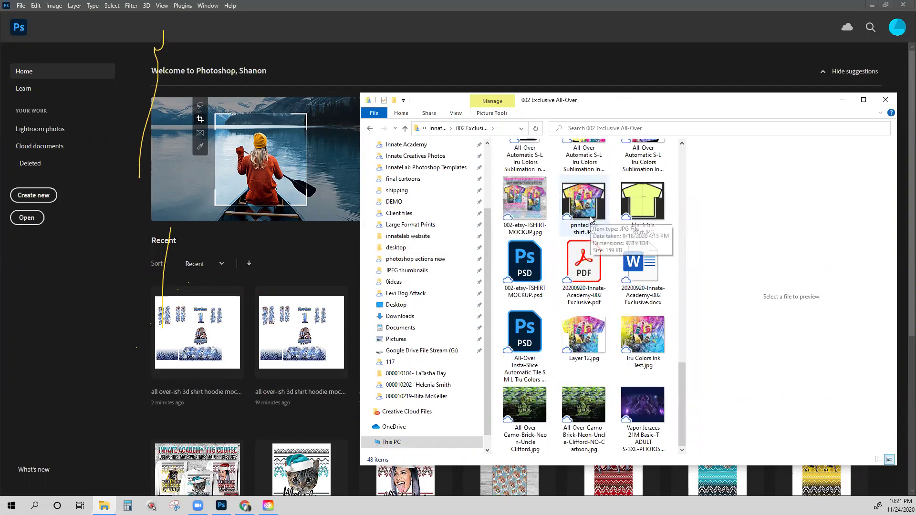
scroll(598, 352, up, 5)
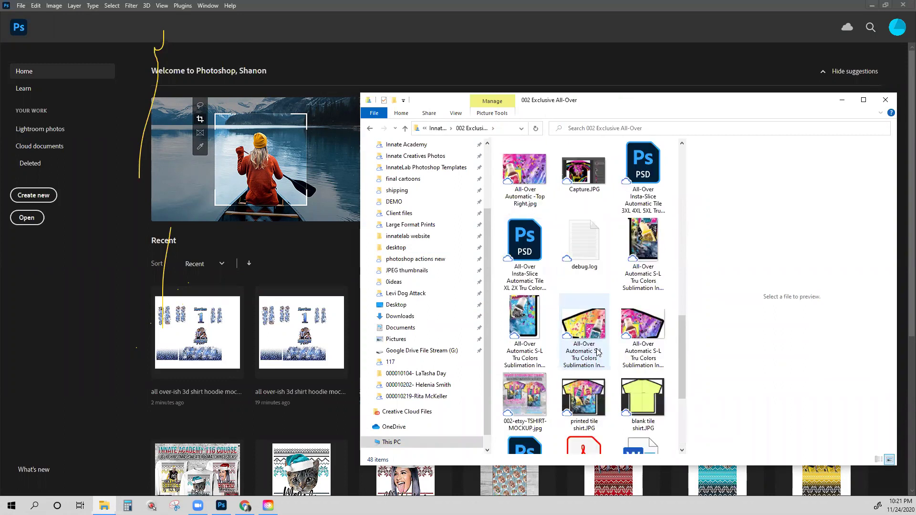
scroll(598, 352, down, 3)
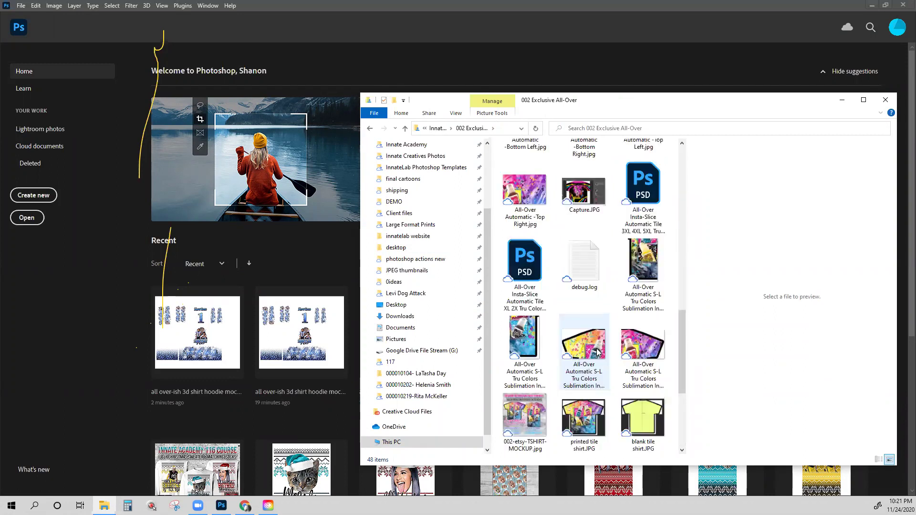
scroll(598, 352, down, 3)
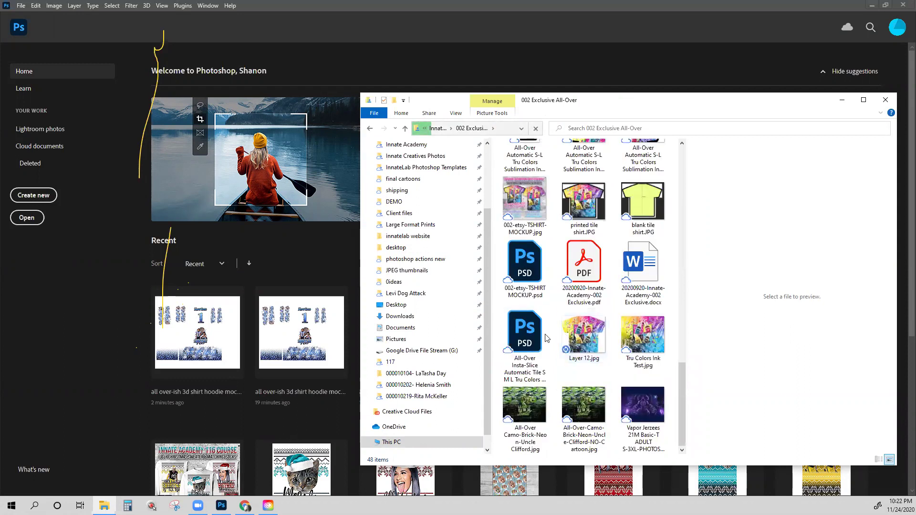
scroll(543, 339, up, 3)
click(644, 172)
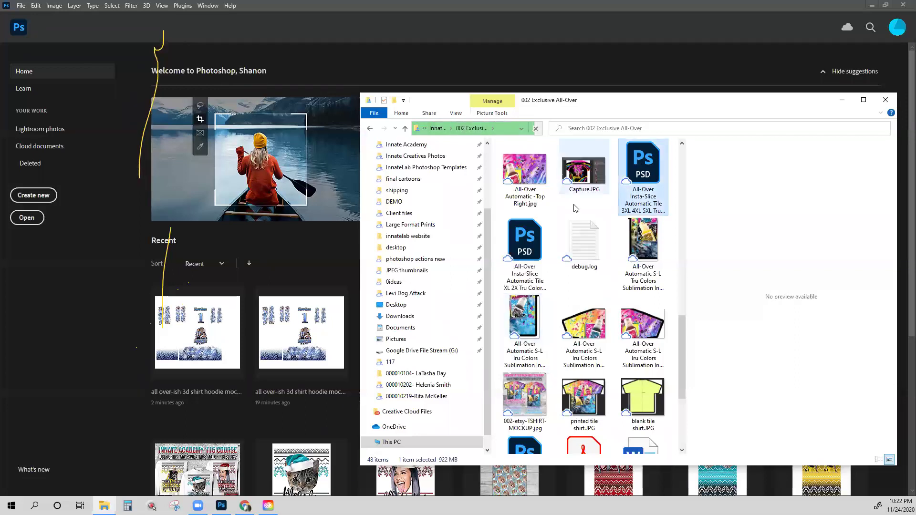
right_click(646, 165)
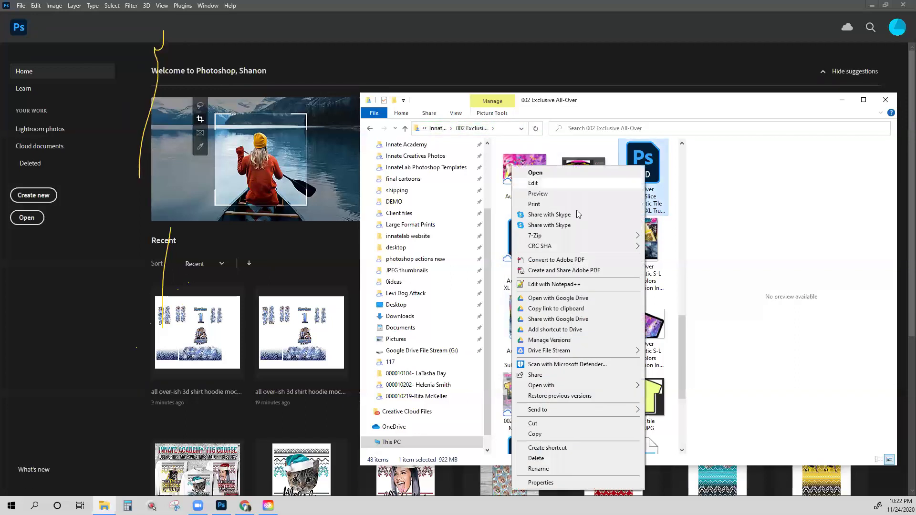
mouse_move(615, 386)
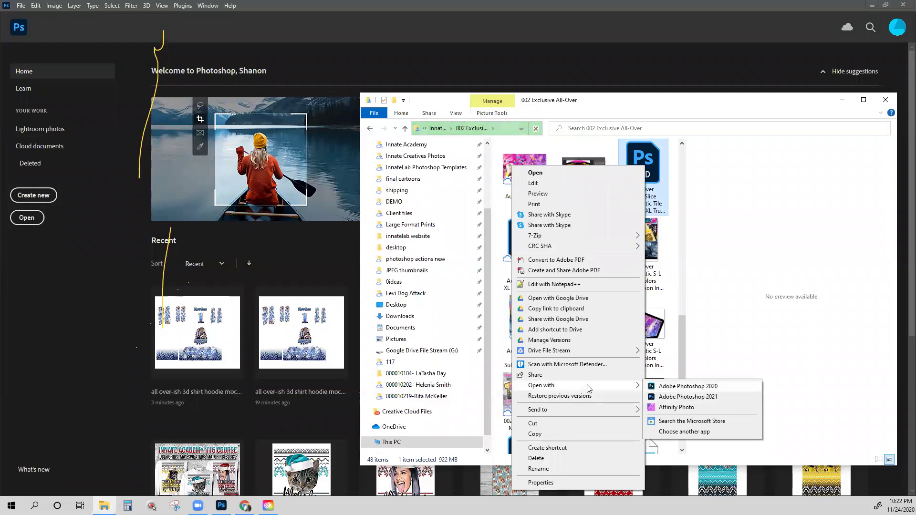
click(684, 387)
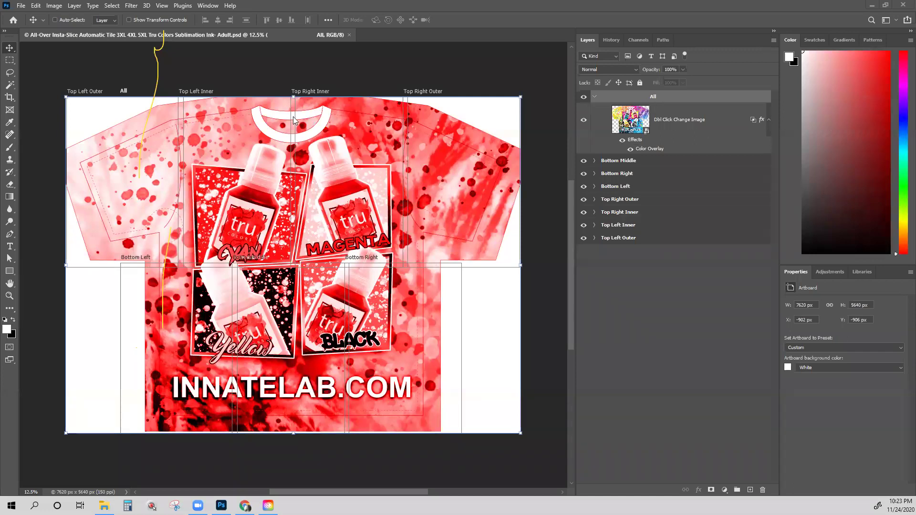
Step: Select the Dbl Click Change Image layer and hide the red All artboard
click(22, 6)
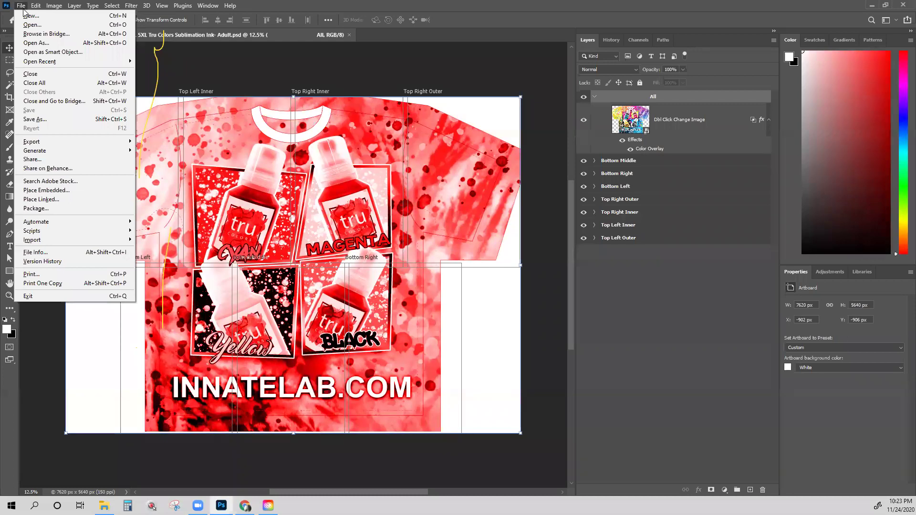
click(671, 122)
click(585, 97)
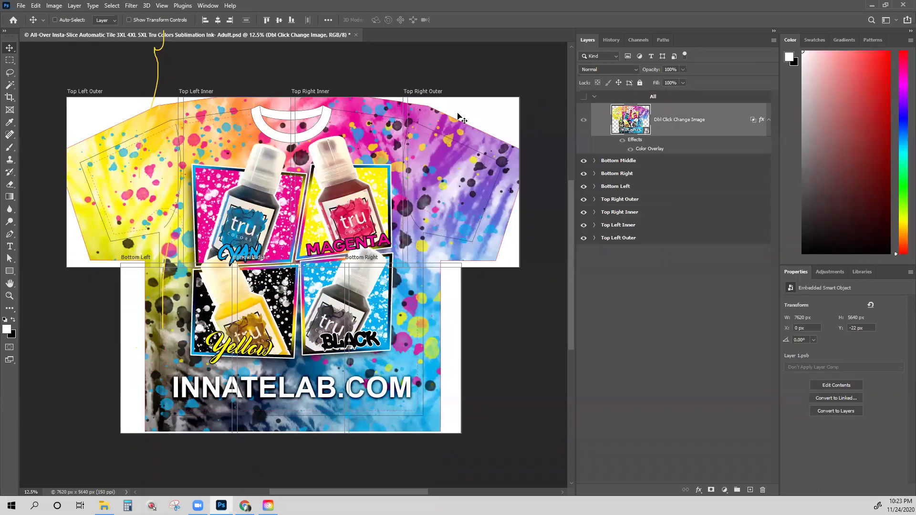
Step: Start an Artboards to Files export and set its destination to a new folder named 21 inside 002 Exclusive All-Over
click(21, 6)
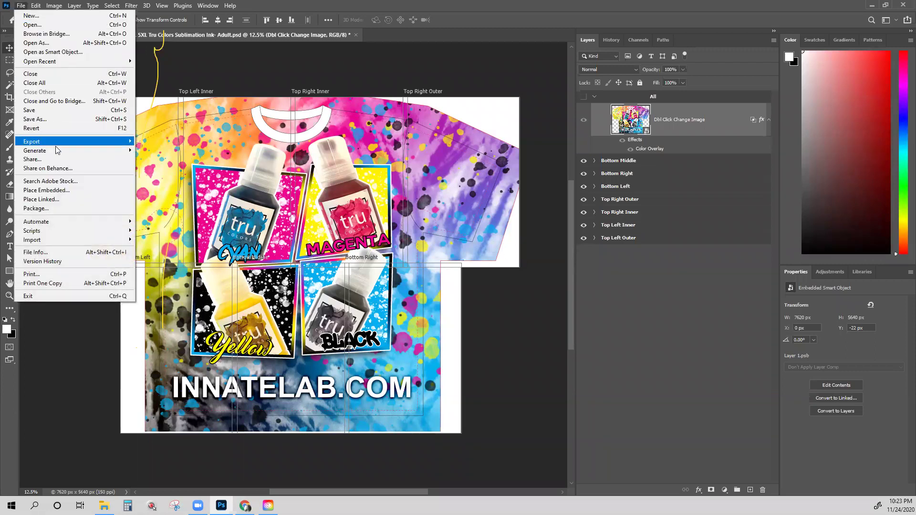
mouse_move(57, 143)
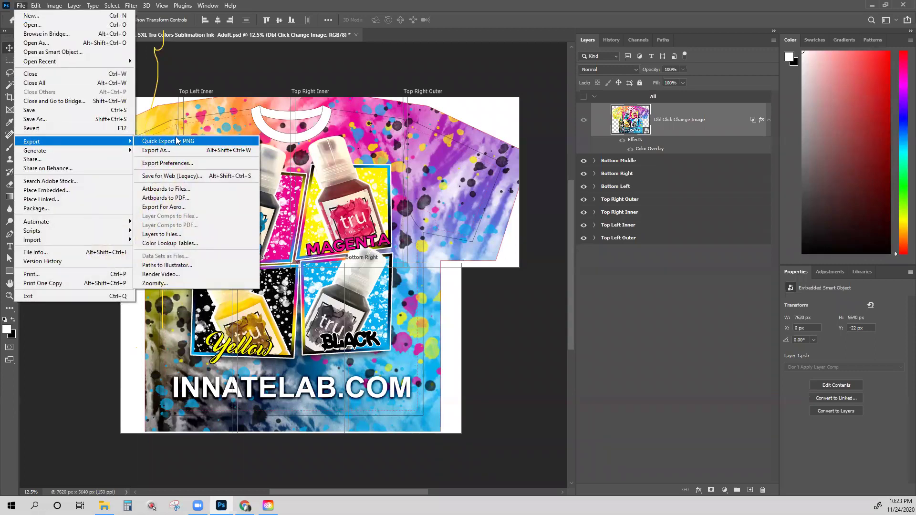
click(161, 190)
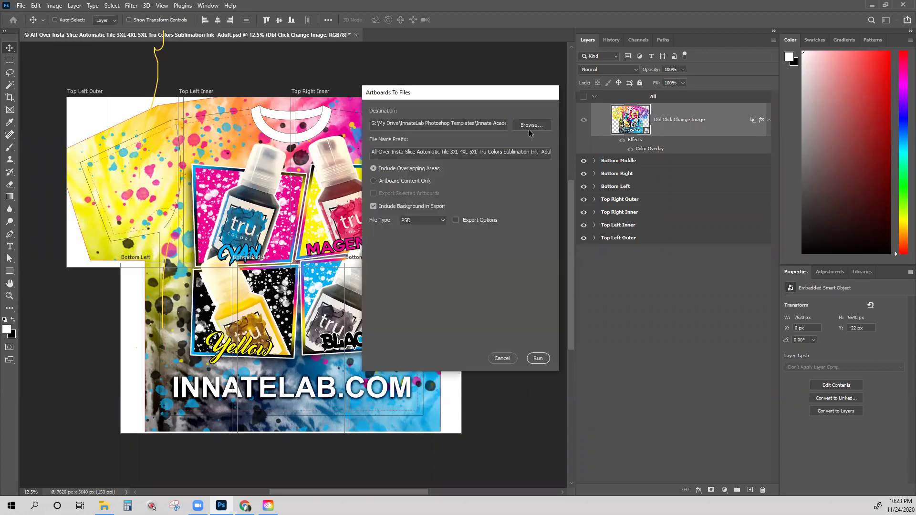
click(527, 126)
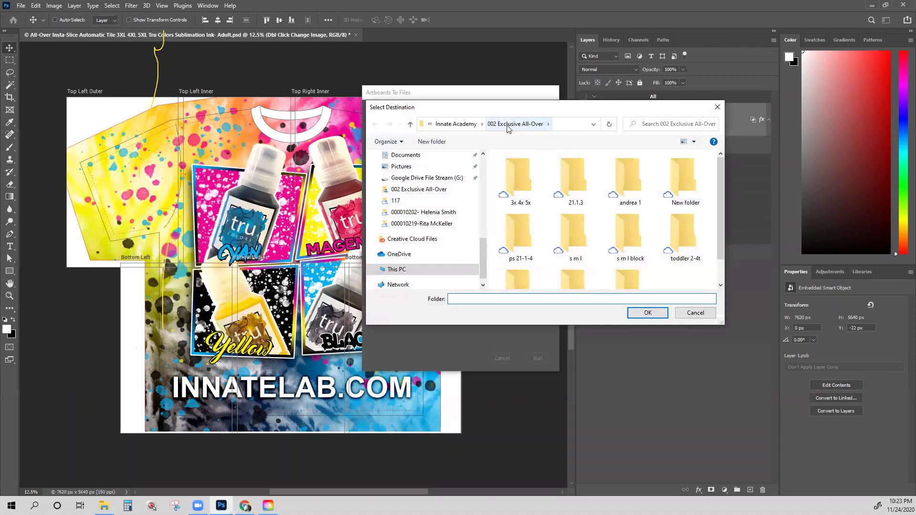
right_click(667, 280)
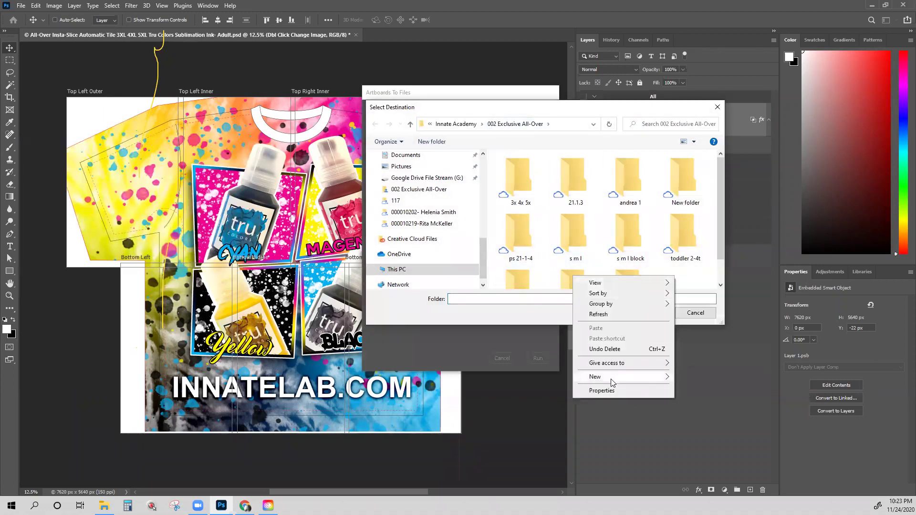
click(695, 378)
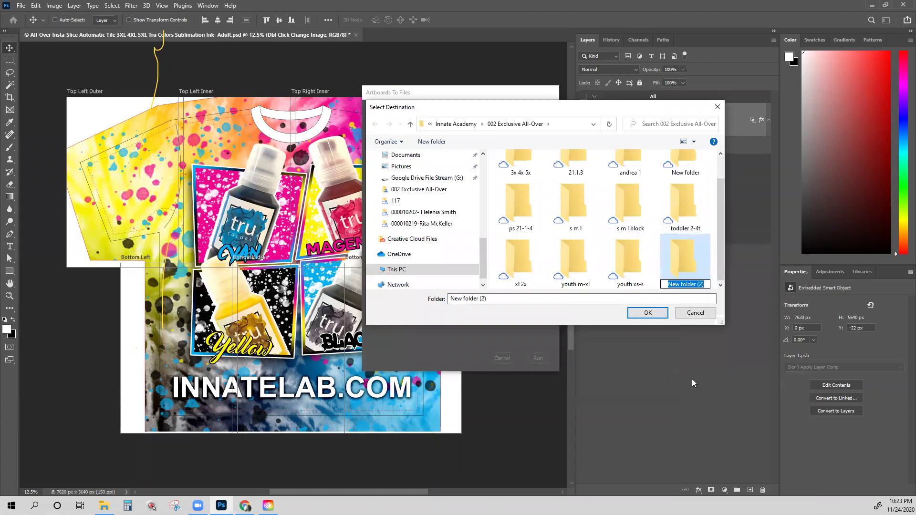
text(21)
key(Return)
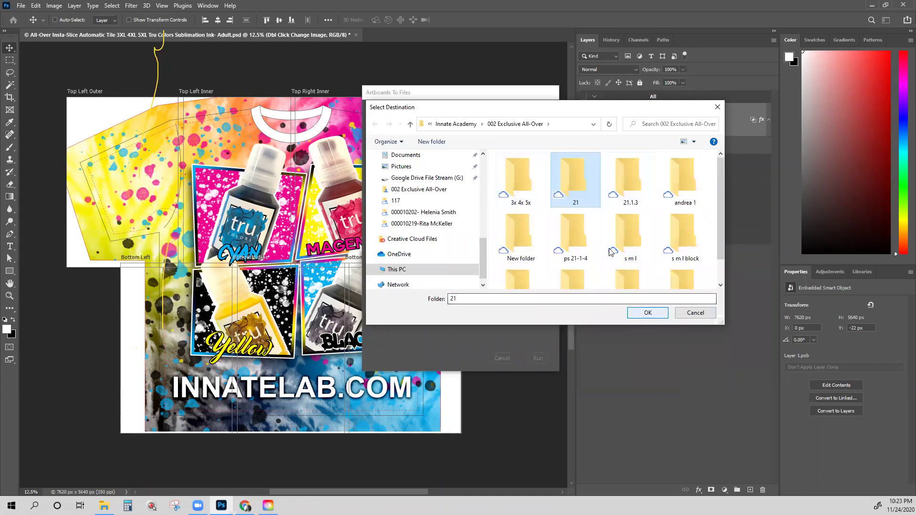
click(650, 314)
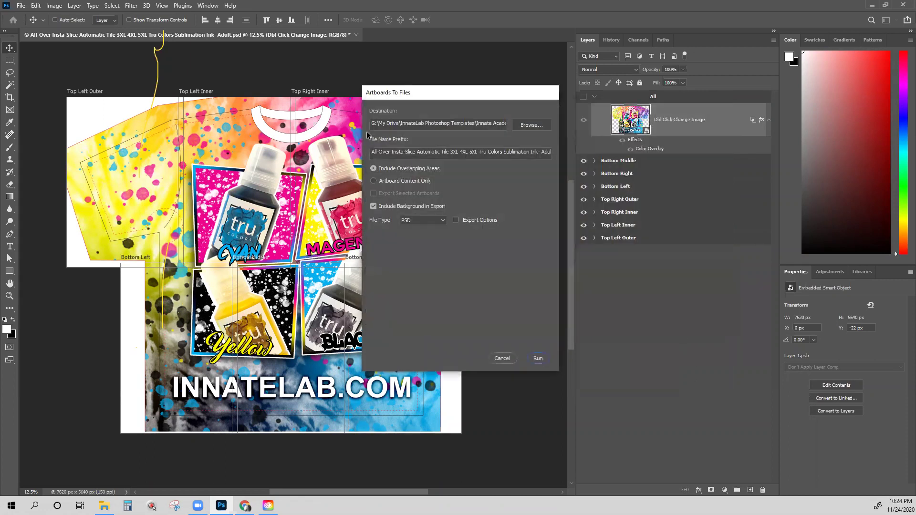
Step: Try to export the artboards with prefix 13x19-, background excluded, as JPEG at quality 12
click(418, 152)
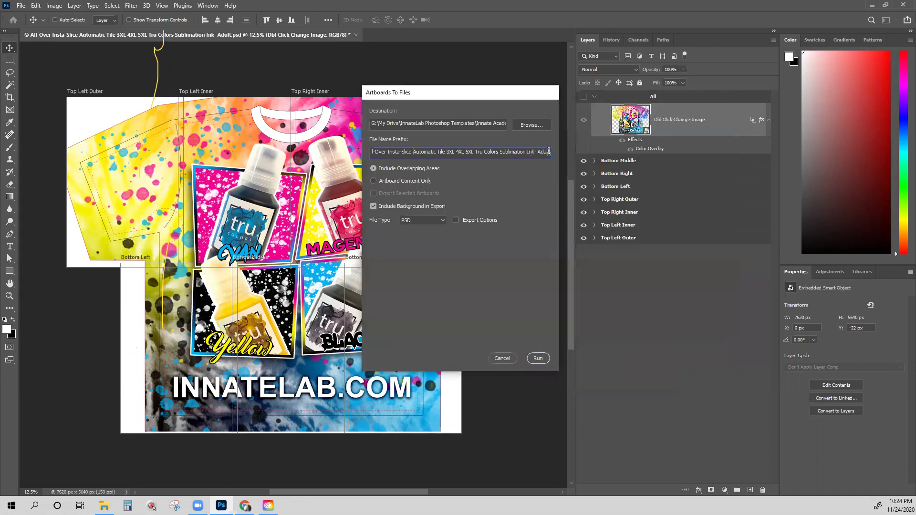
drag(548, 152, 319, 152)
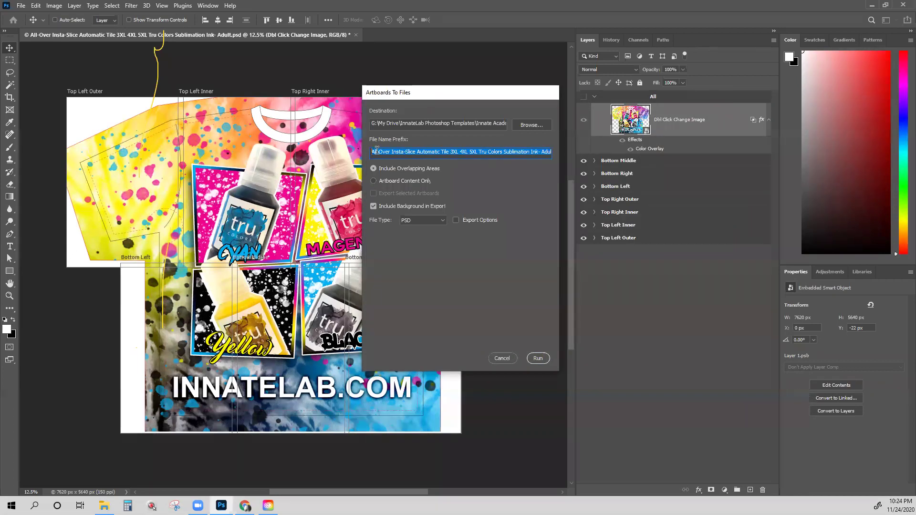
text(13x19-)
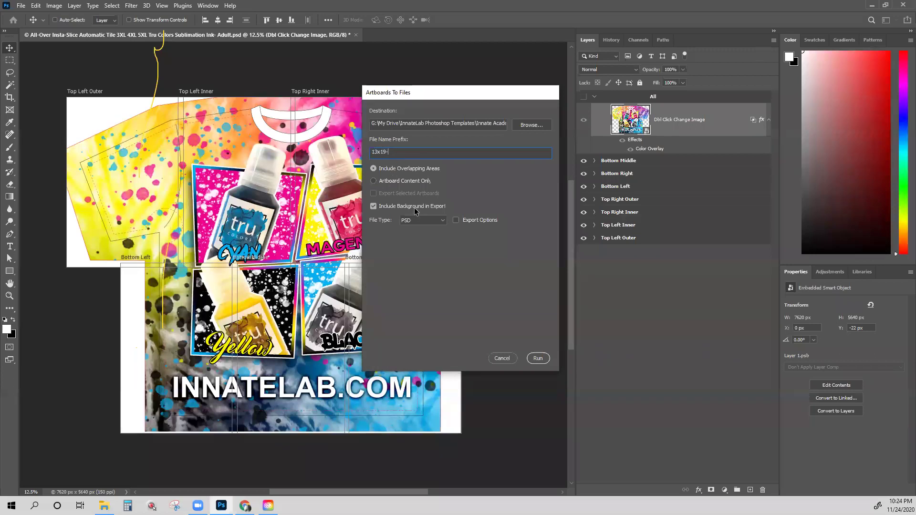
click(373, 206)
click(431, 222)
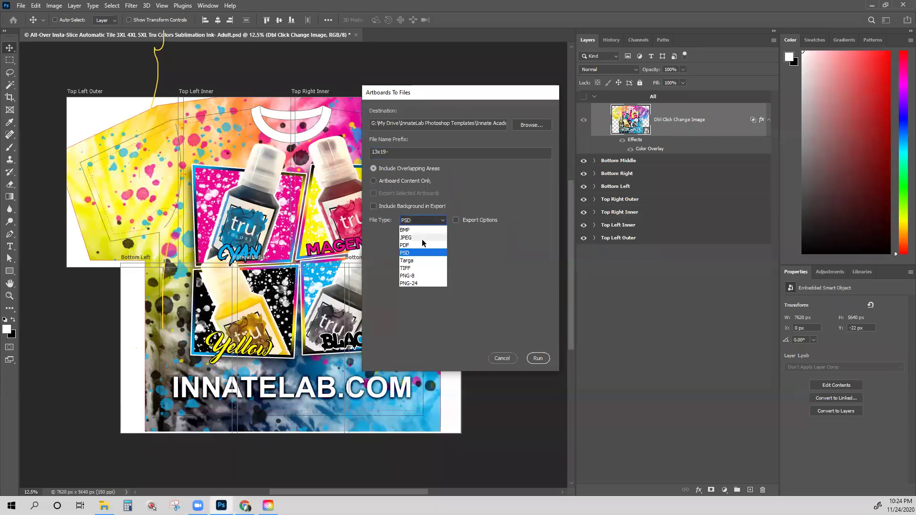
click(422, 239)
click(456, 221)
drag(473, 256, 499, 258)
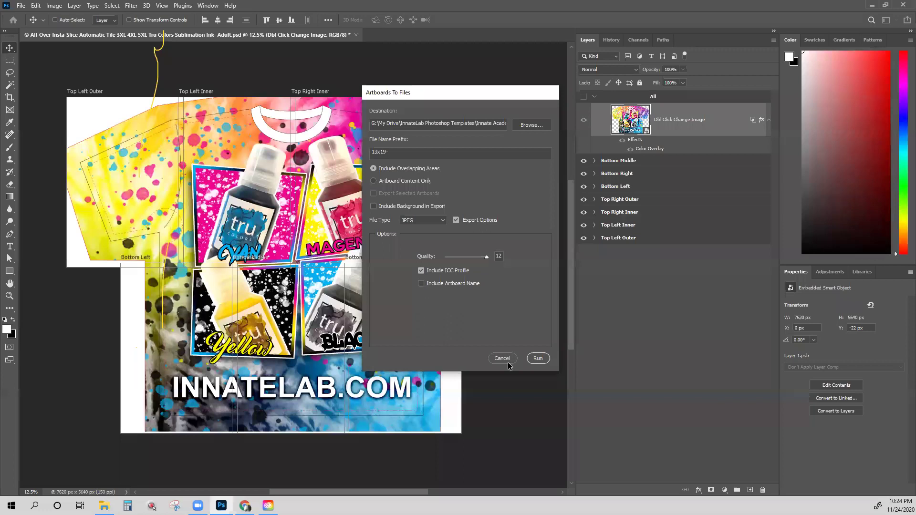
click(536, 359)
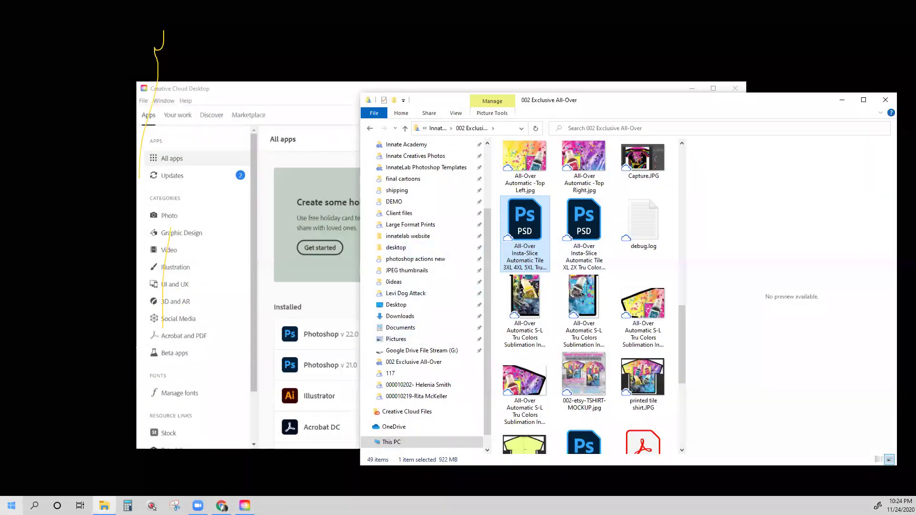
click(11, 505)
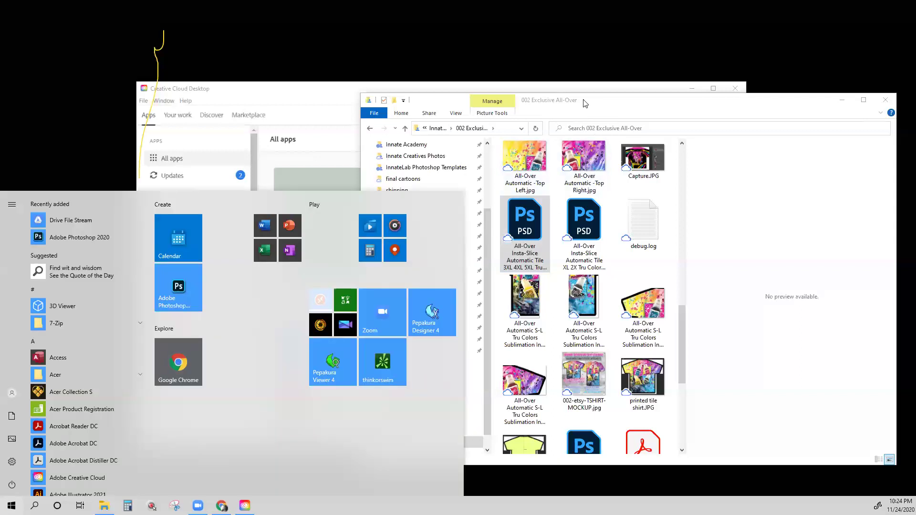
click(466, 141)
click(317, 95)
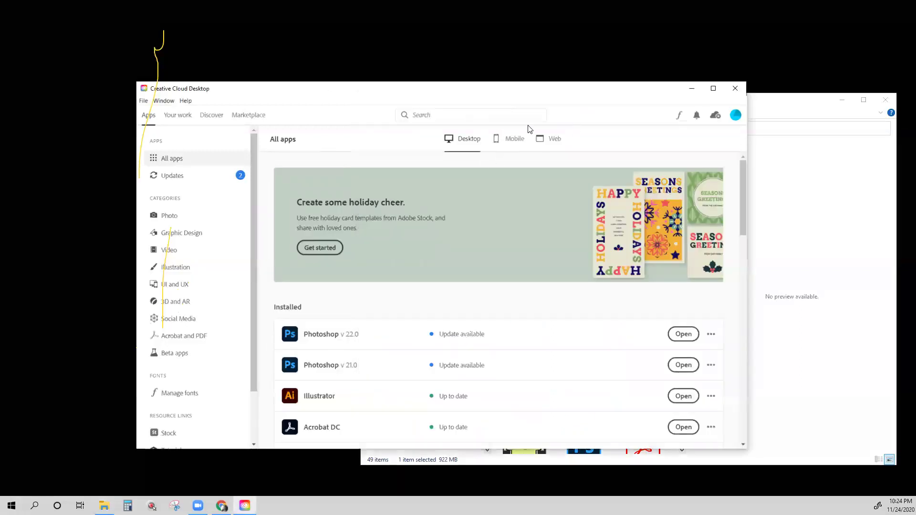
Step: Switch to File Explorer, open the All-Over 3XL 4XL 5XL PSD with Adobe Photoshop 2020, and hide its All artboard
click(104, 506)
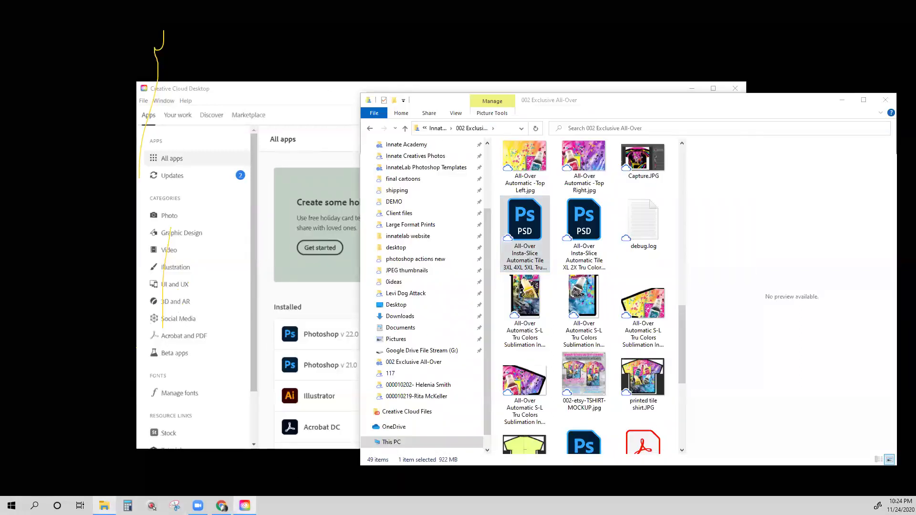
right_click(526, 223)
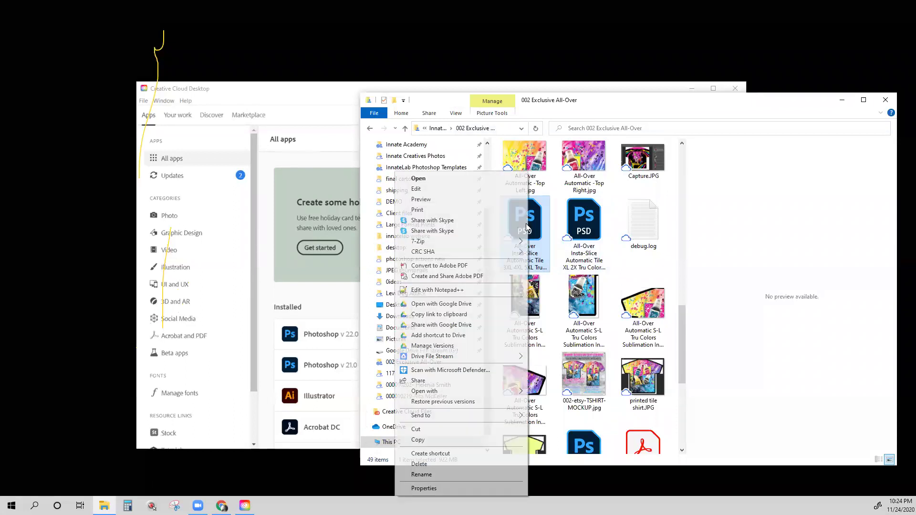
mouse_move(448, 391)
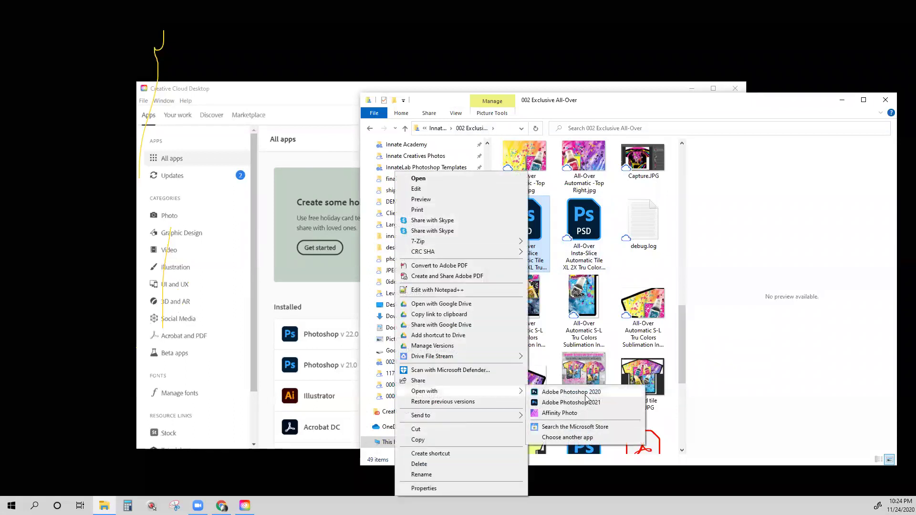
click(586, 392)
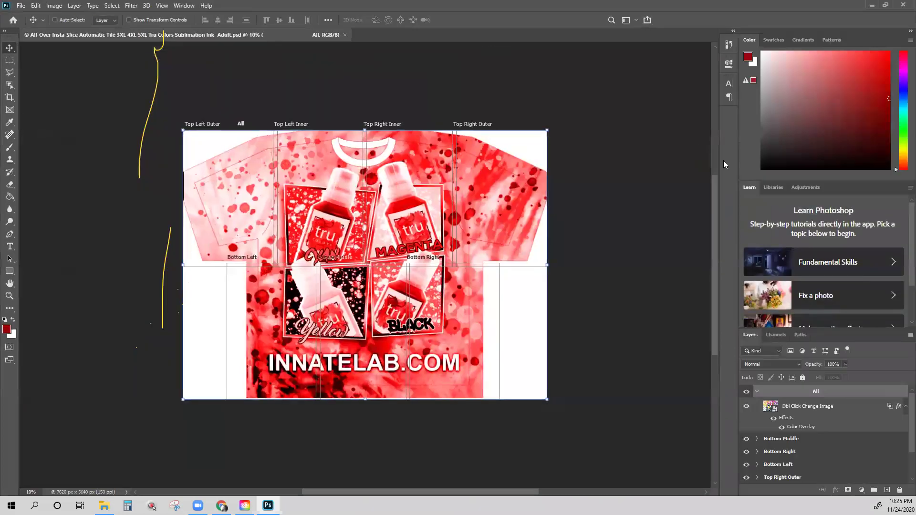
click(746, 394)
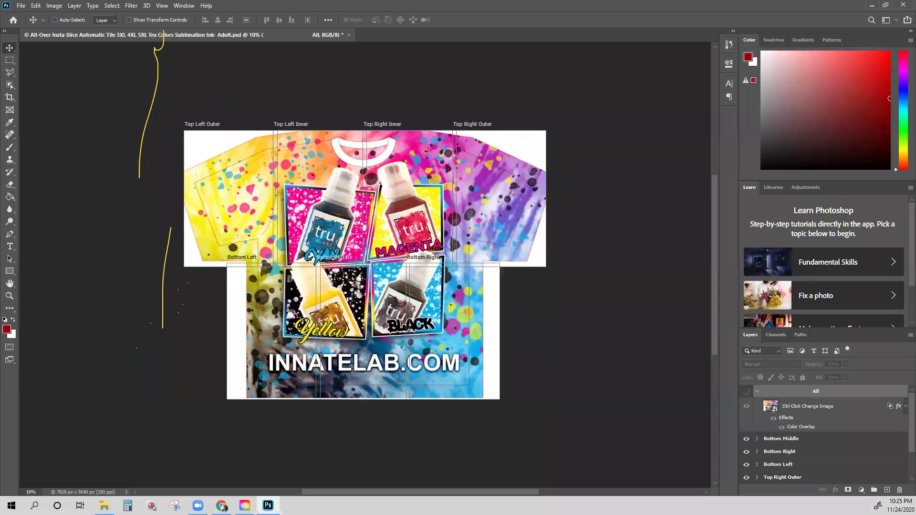
Step: Start an Artboards to Files export of the 3XL 4XL 5XL template and browse for its destination folder
click(21, 6)
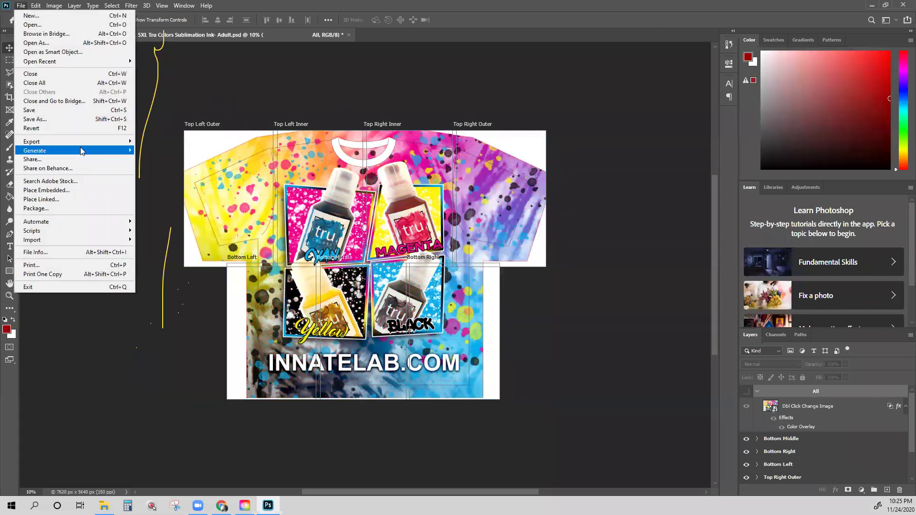
mouse_move(90, 145)
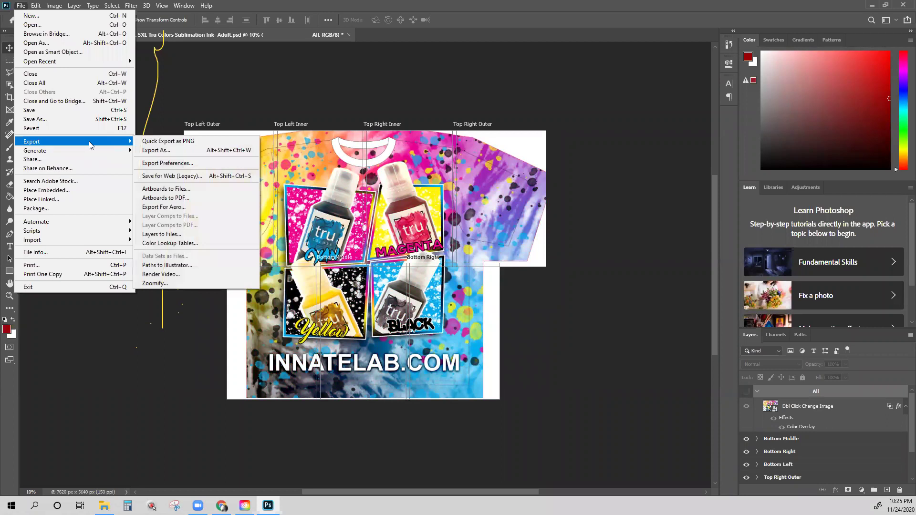
click(185, 191)
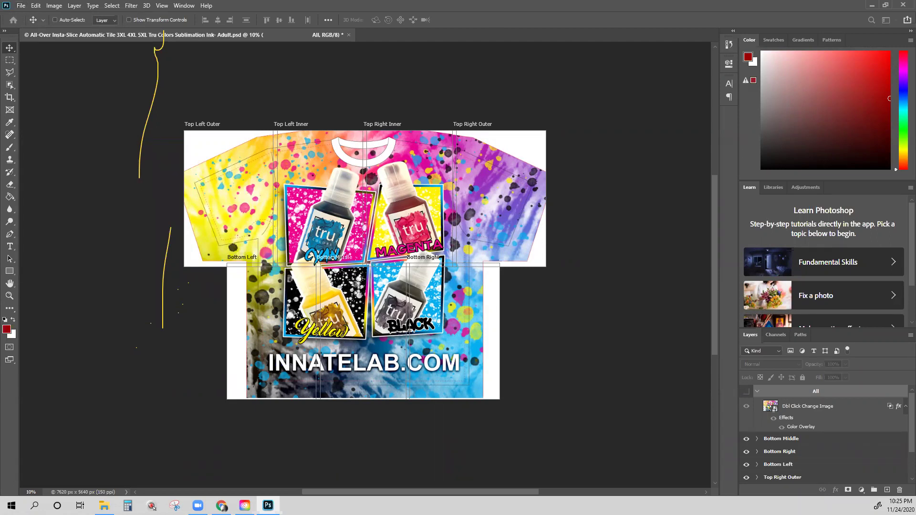
click(535, 125)
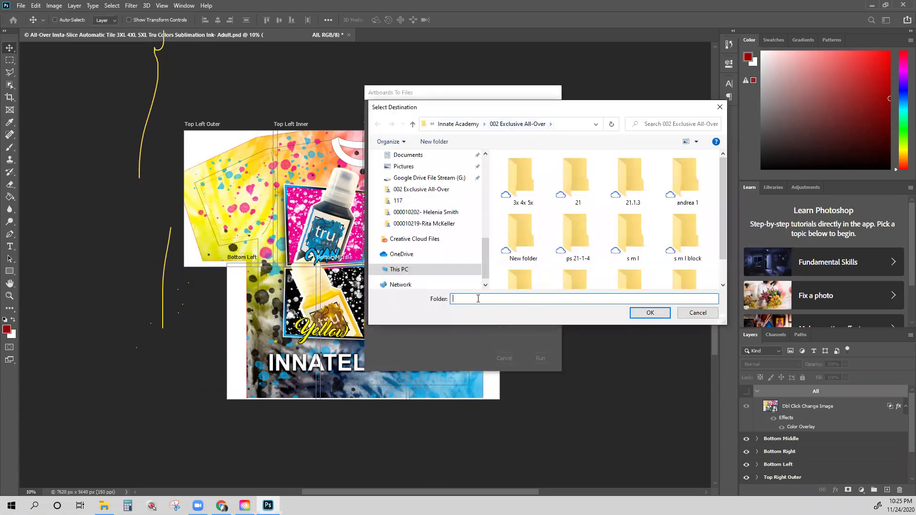
right_click(549, 201)
click(510, 316)
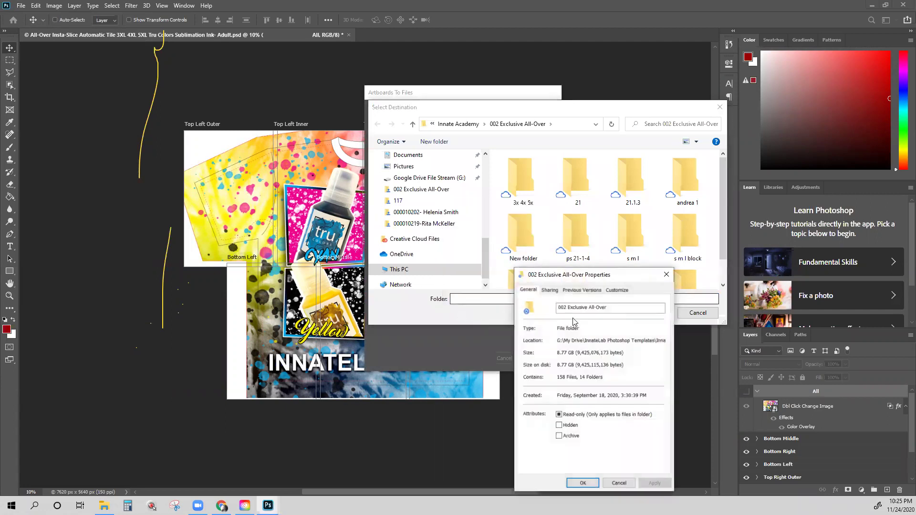
click(621, 482)
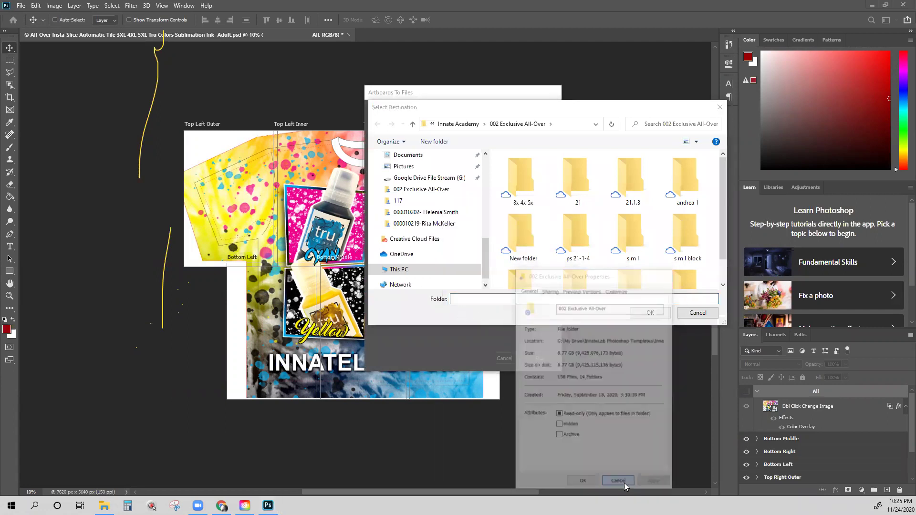
Step: Create a destination folder named 21 -b inside 002 Exclusive All-Over and export the artboards there as PSD with the default options
right_click(548, 209)
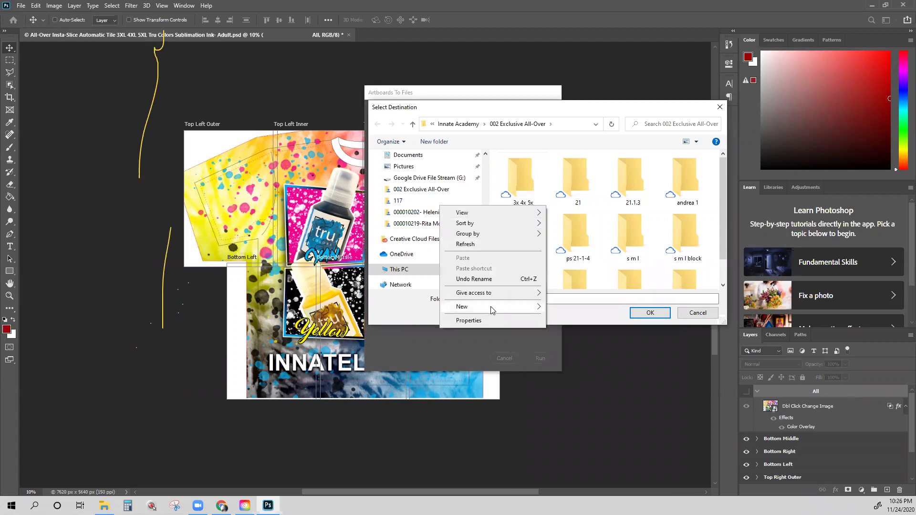
mouse_move(525, 307)
click(563, 310)
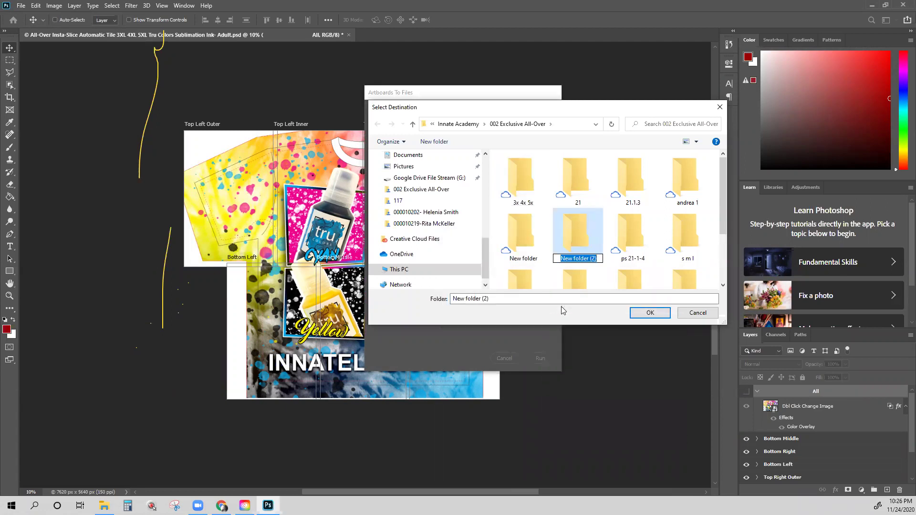
text(21)
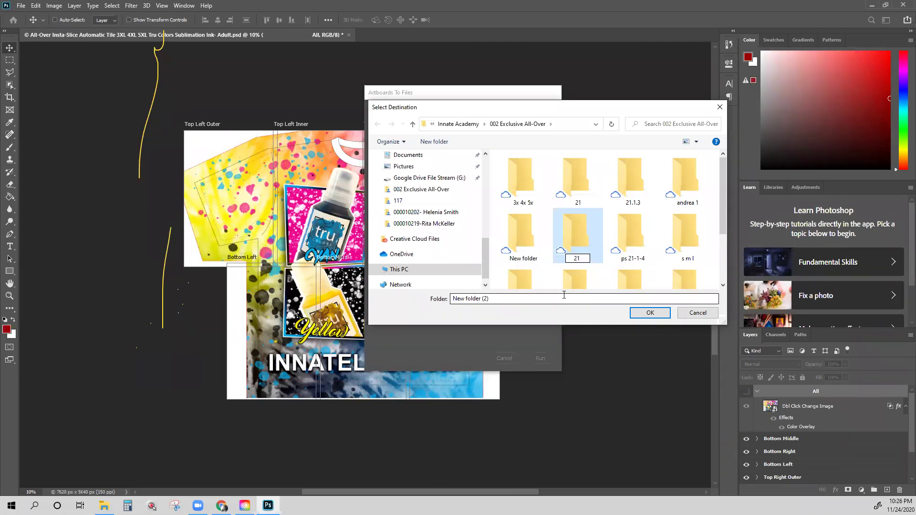
text(-b)
key(Return)
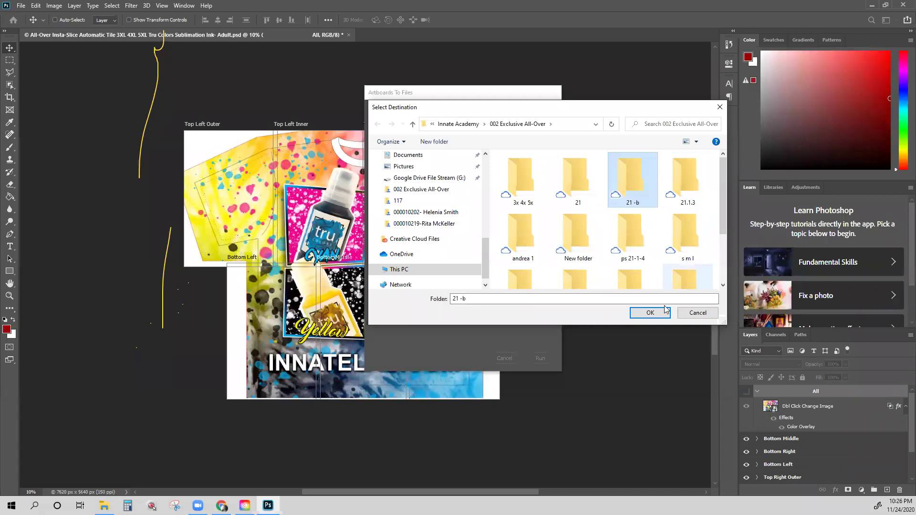
double_click(625, 197)
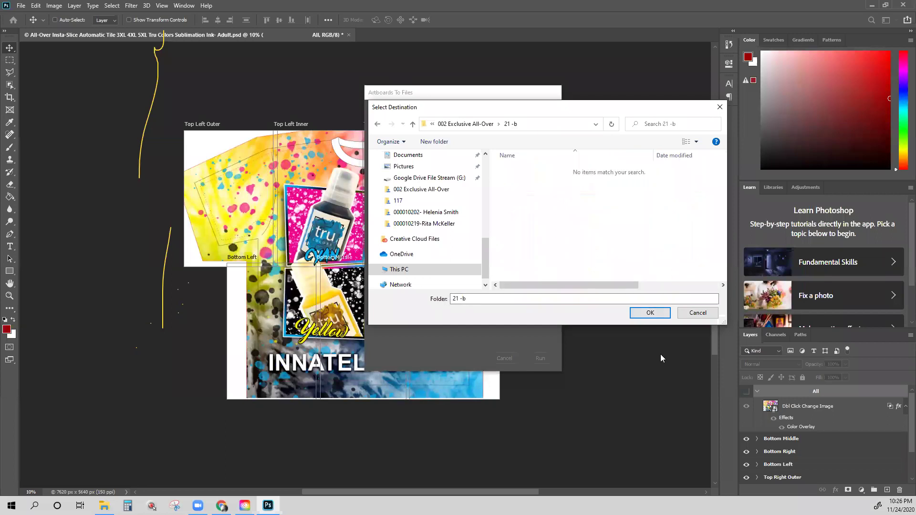
click(650, 314)
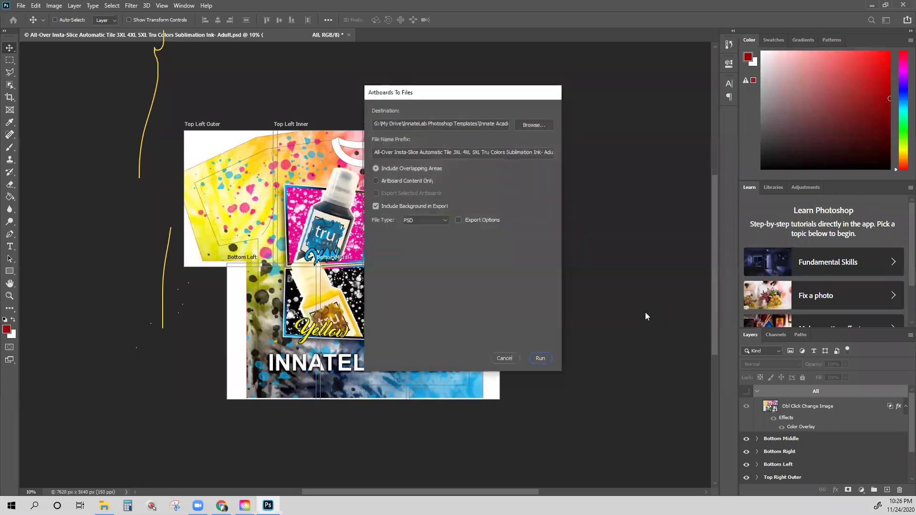
click(539, 359)
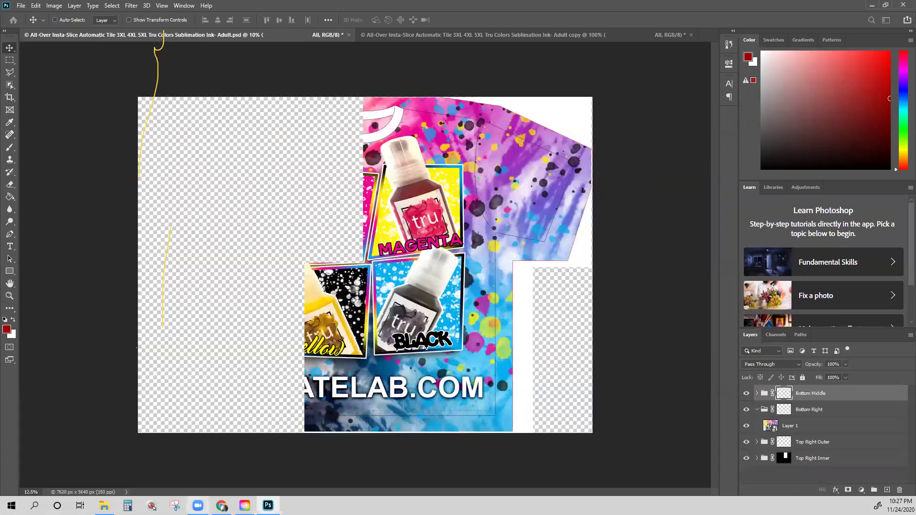
Step: Switch to Creative Cloud Desktop and view the other versions offered for Photoshop v 21.0
click(245, 505)
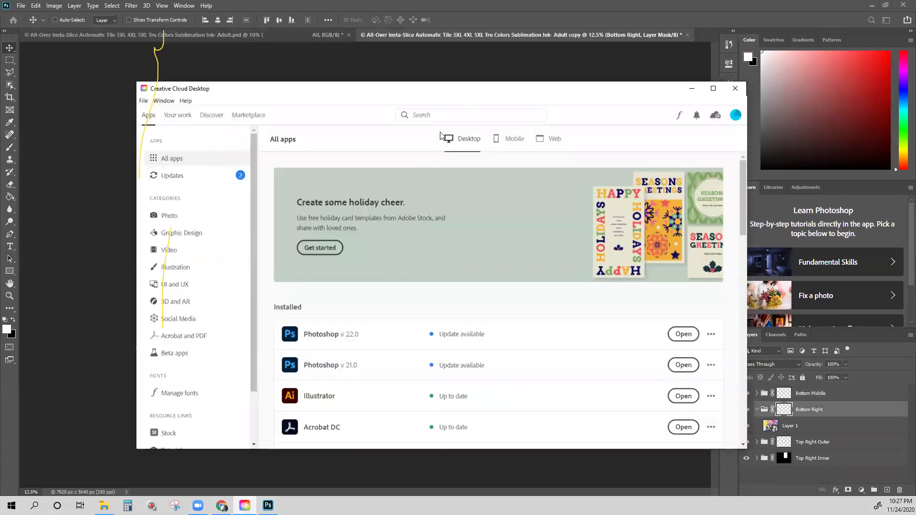
scroll(351, 319, down, 1)
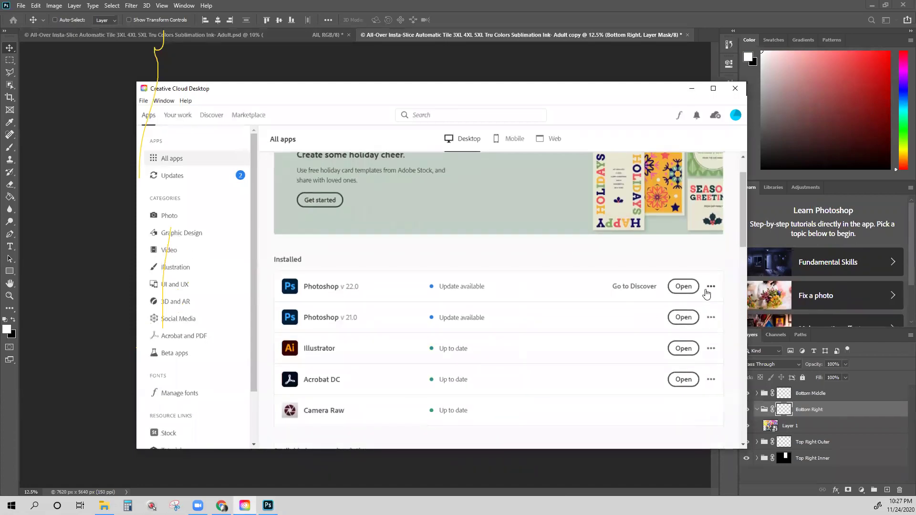
click(711, 317)
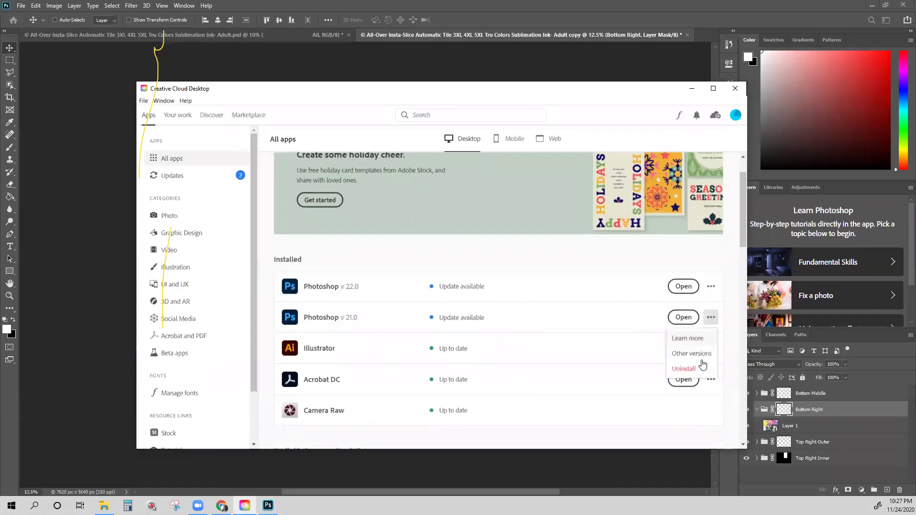
click(689, 354)
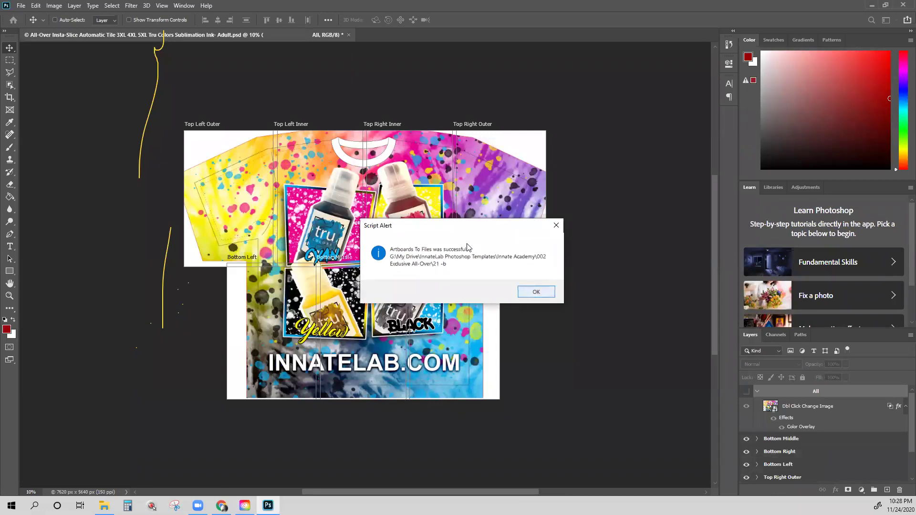
Step: Dismiss the export alert and check the exported files in the 21 -b folder in File Explorer, closing its window when done
click(542, 292)
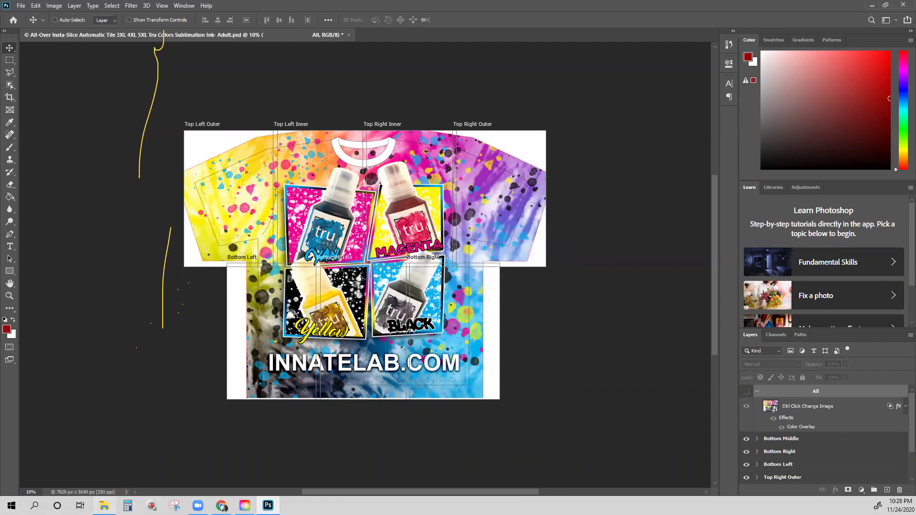
click(104, 506)
scroll(547, 253, up, 5)
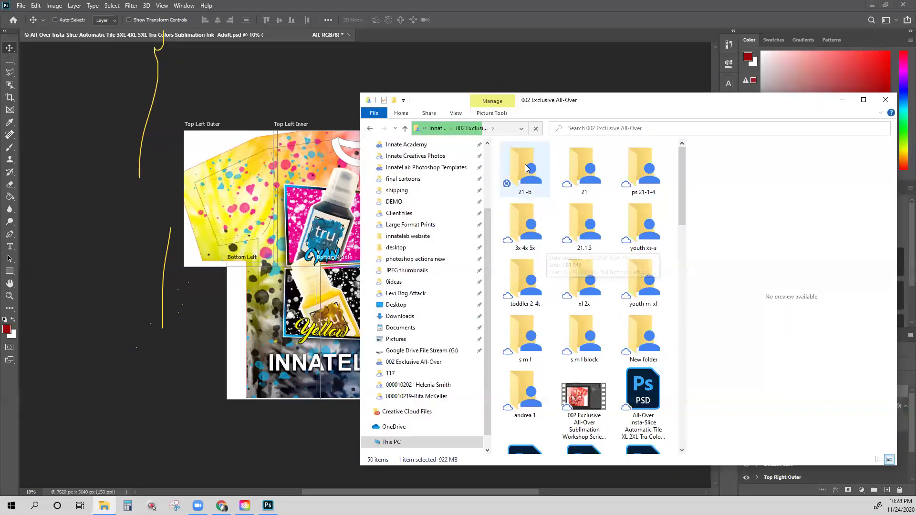
double_click(530, 234)
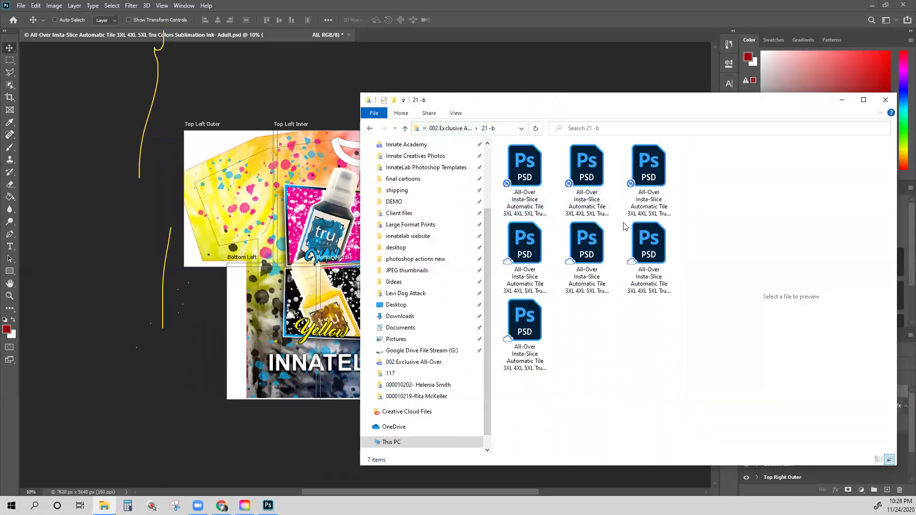
click(532, 175)
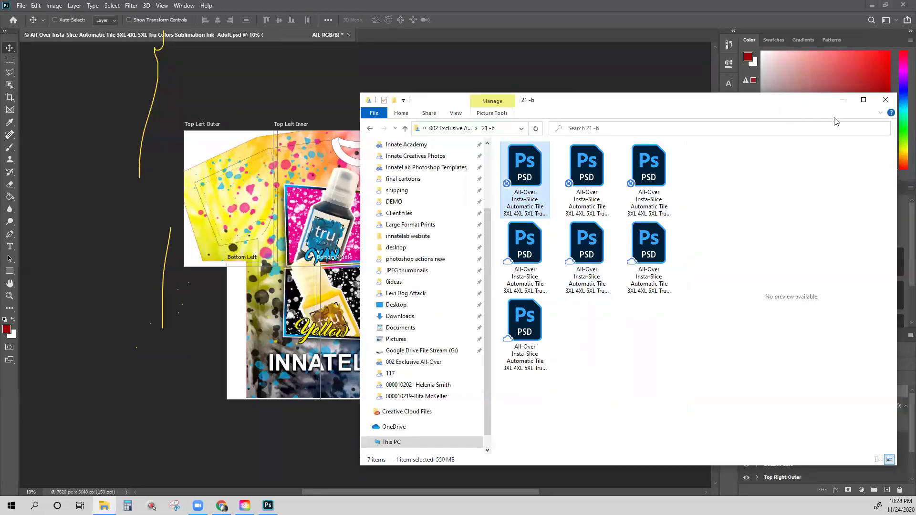
click(886, 100)
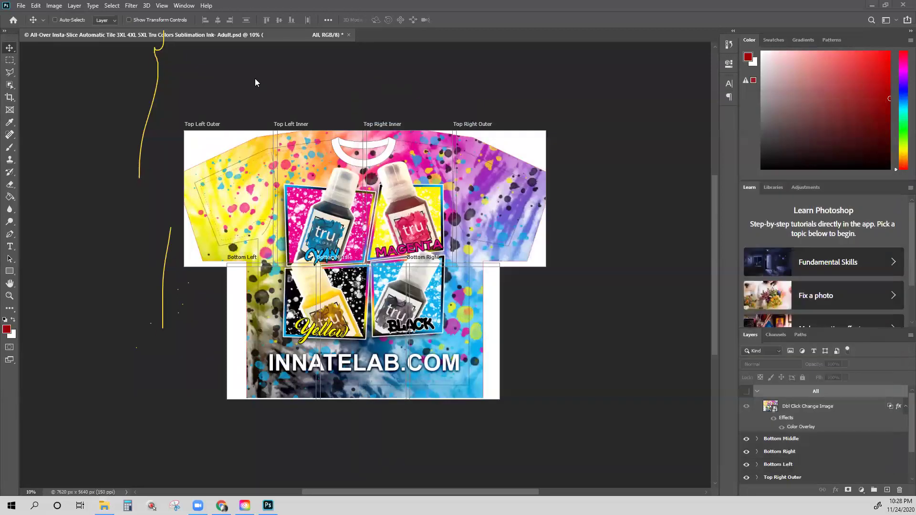
click(21, 5)
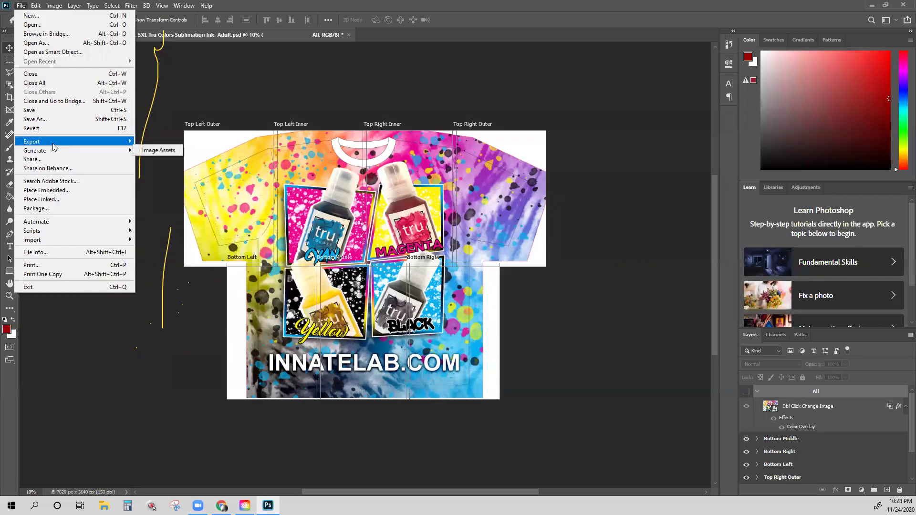
mouse_move(54, 144)
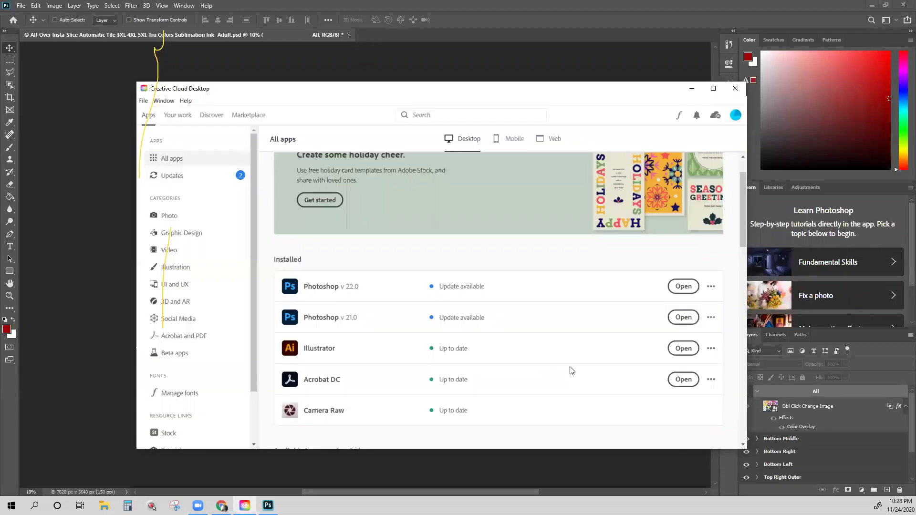
click(571, 370)
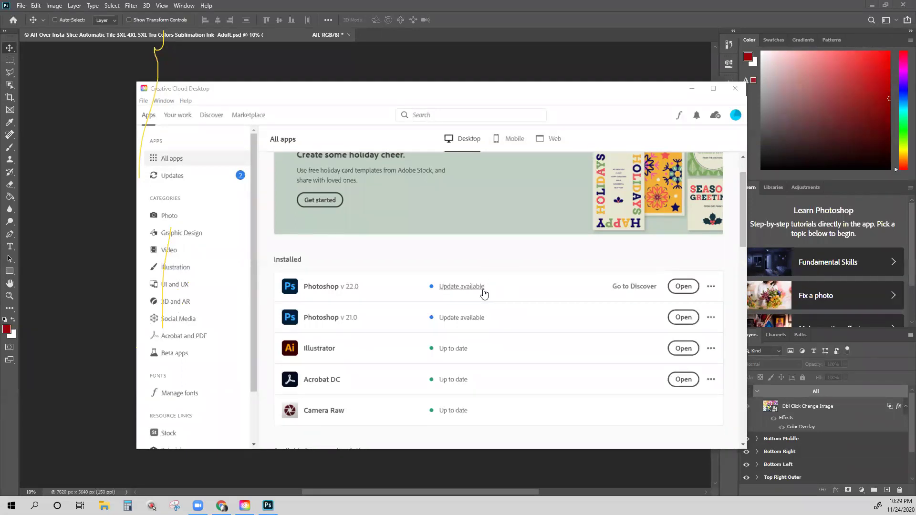
click(711, 287)
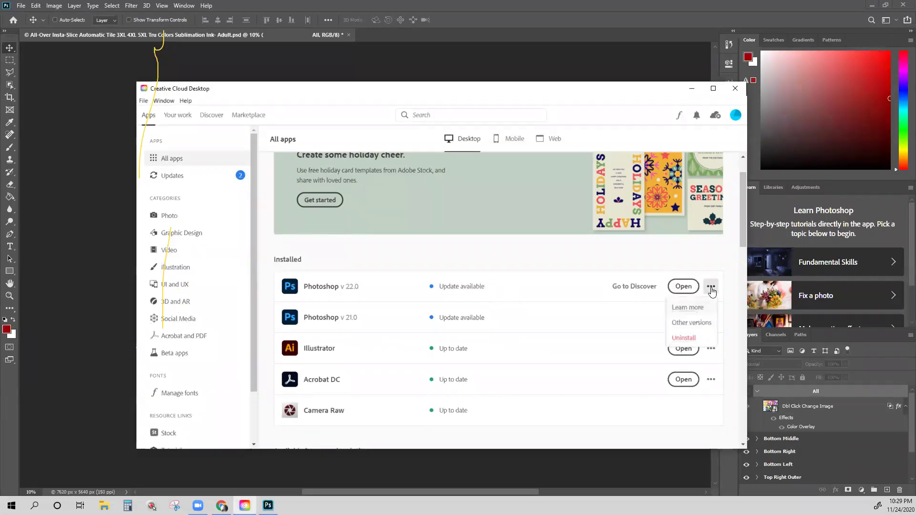
click(620, 259)
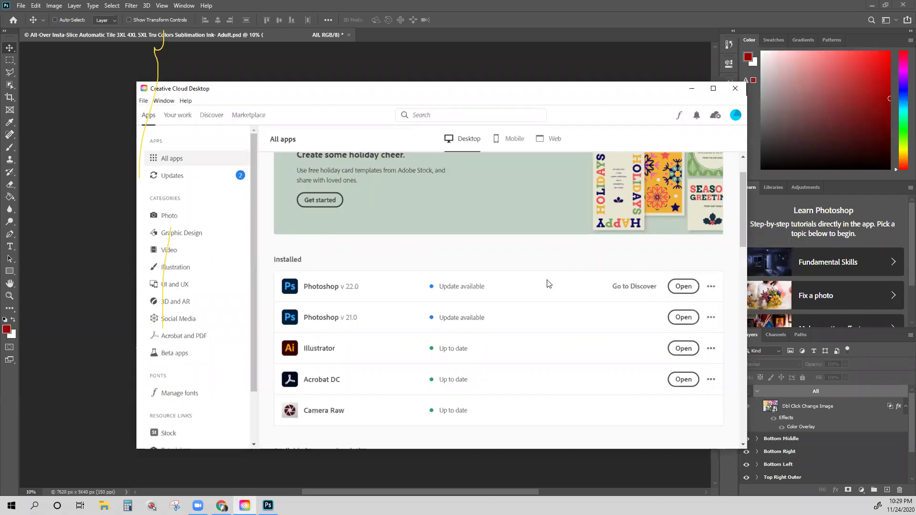
Step: Show the available Photoshop updates in Creative Cloud Desktop and close Photoshop
click(465, 289)
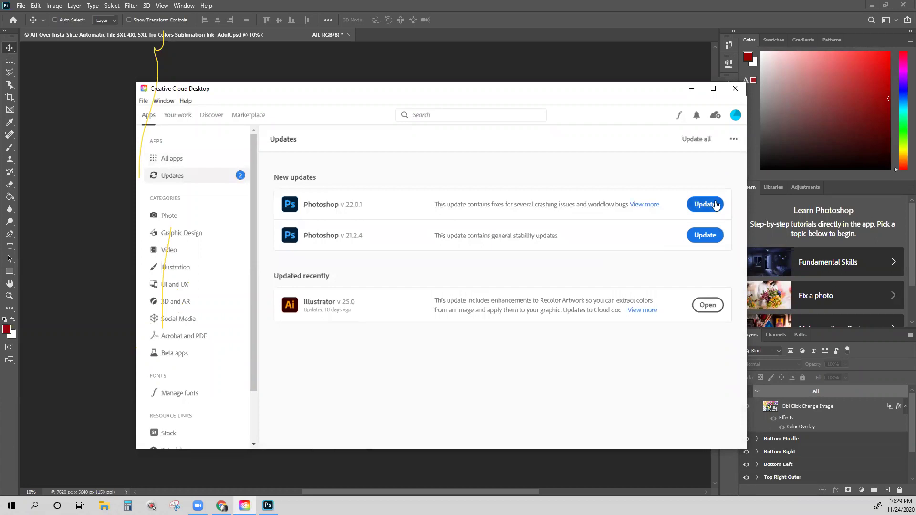
click(194, 32)
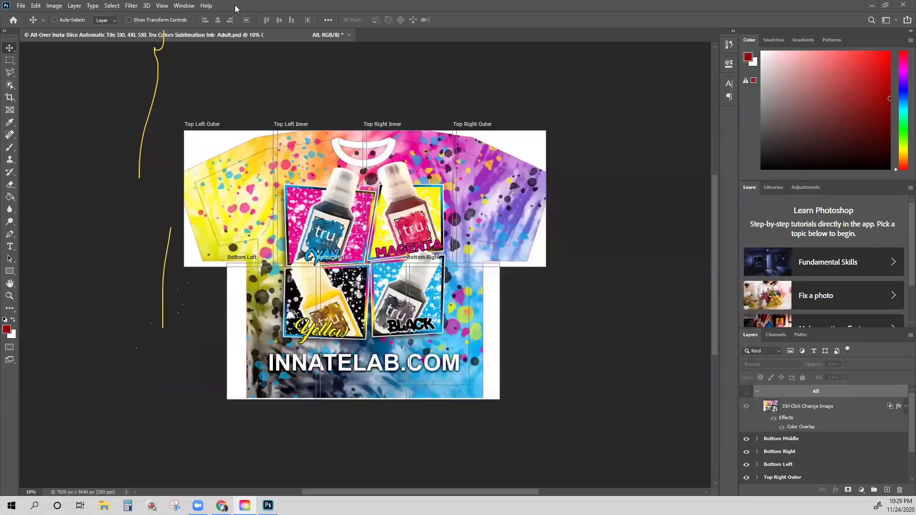
click(902, 6)
click(412, 182)
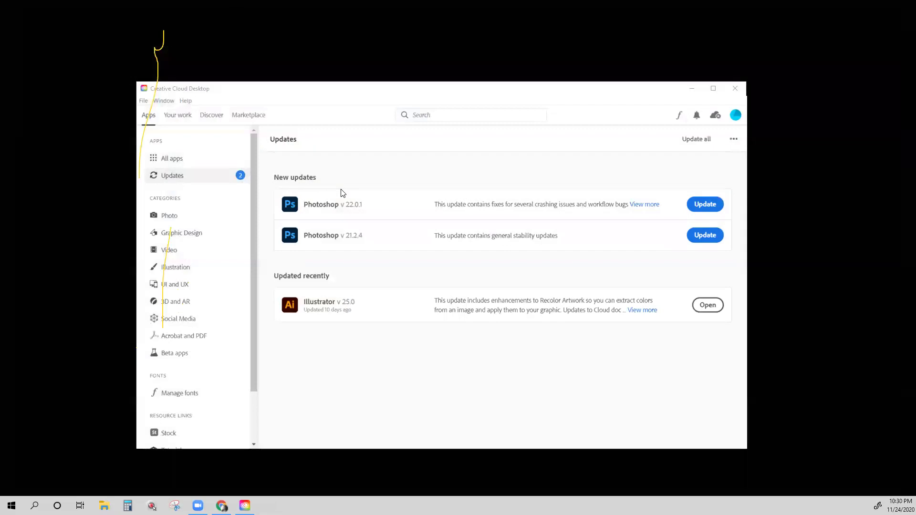
Step: Move the Creative Cloud window higher and start the updates to Photoshop v 22.0.1 and v 21.2.4
click(454, 91)
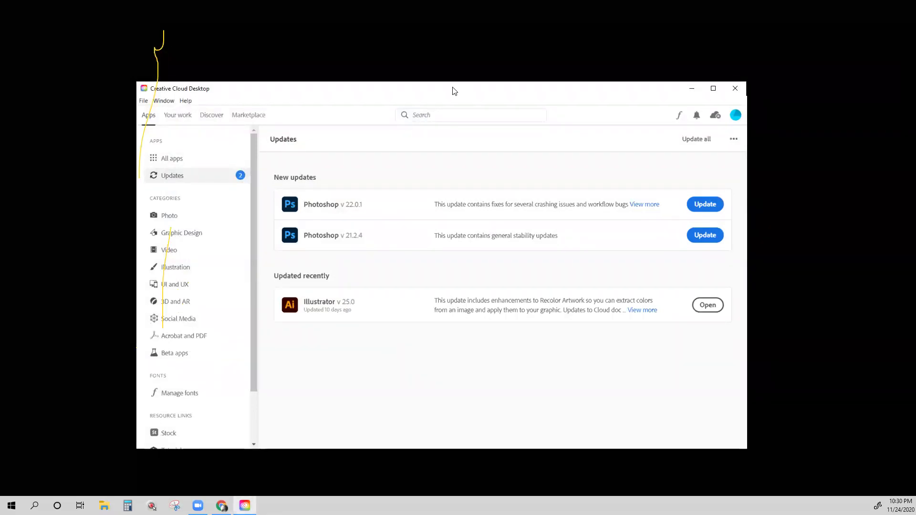
drag(453, 91, 486, 37)
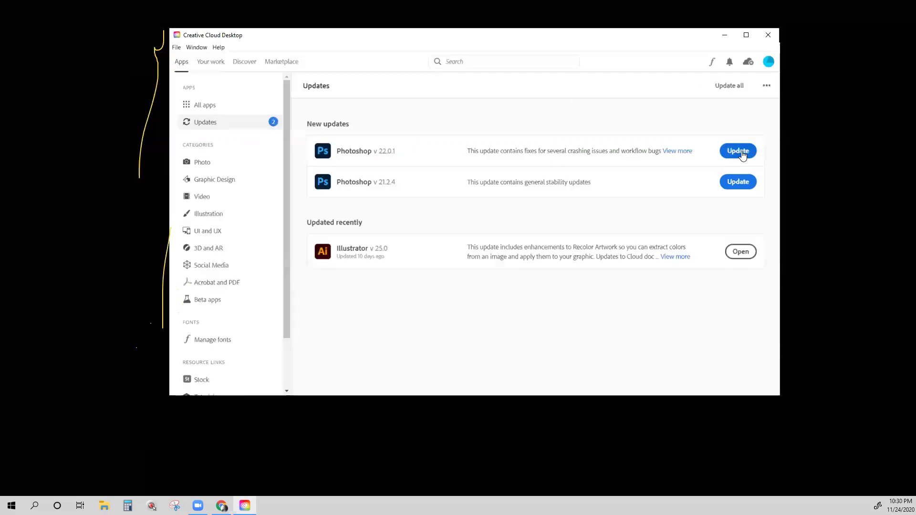
click(743, 153)
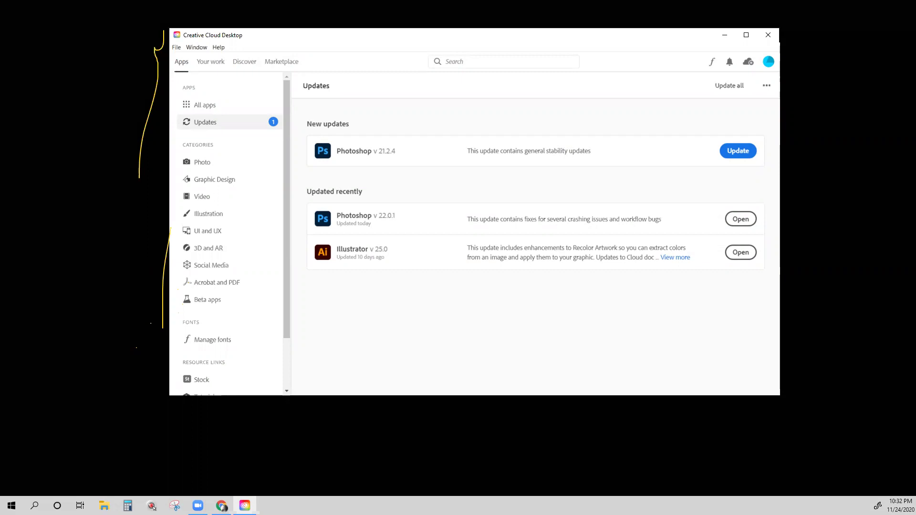
click(733, 154)
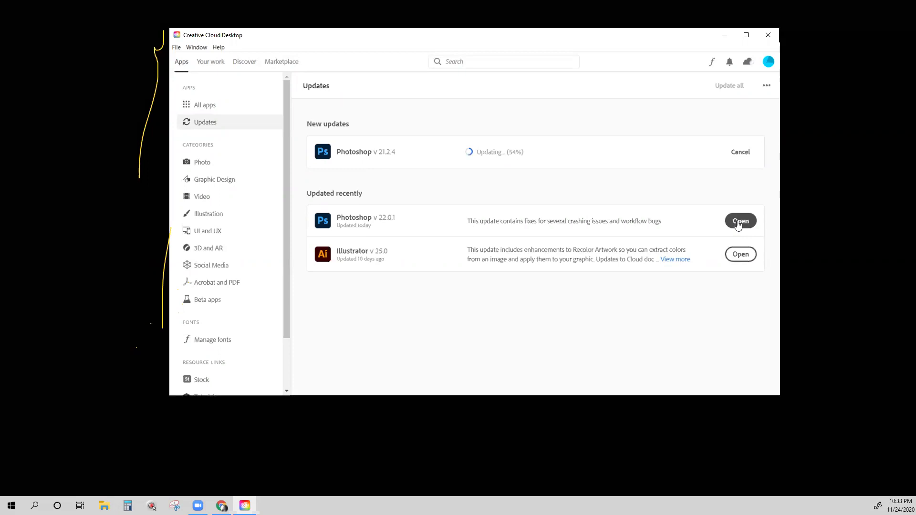
click(152, 507)
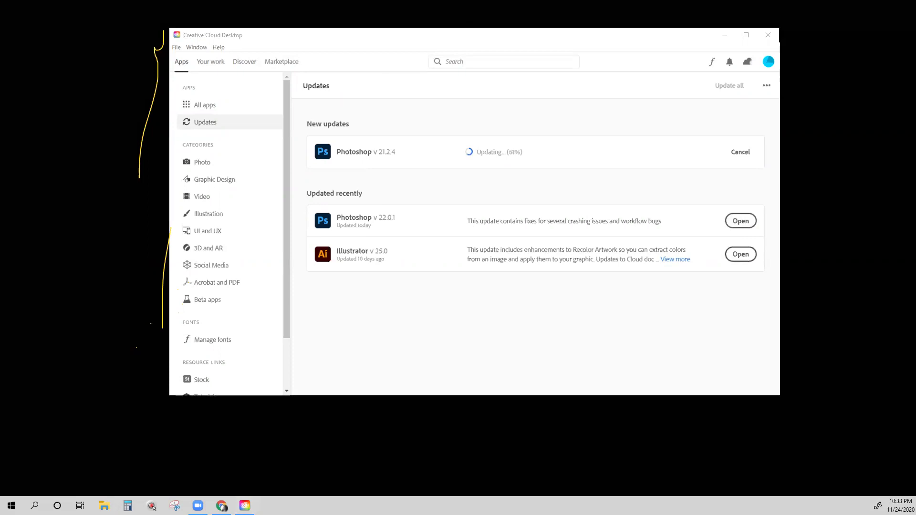